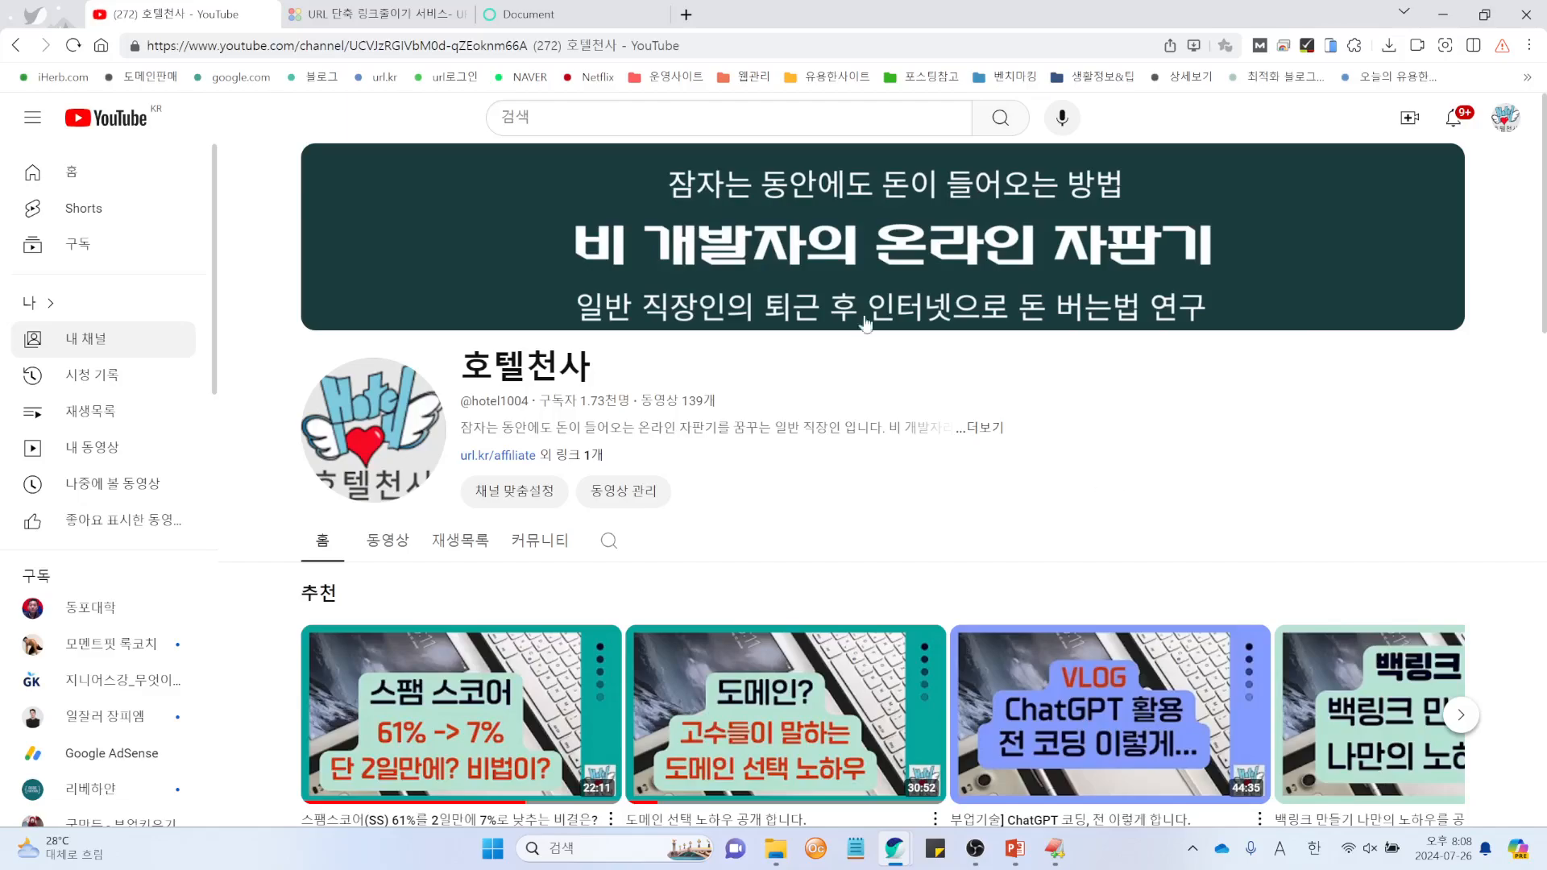
Step: Switch from the YouTube channel to the 'URL 단축 링크줄이기 서비스' tab
left_click(373, 14)
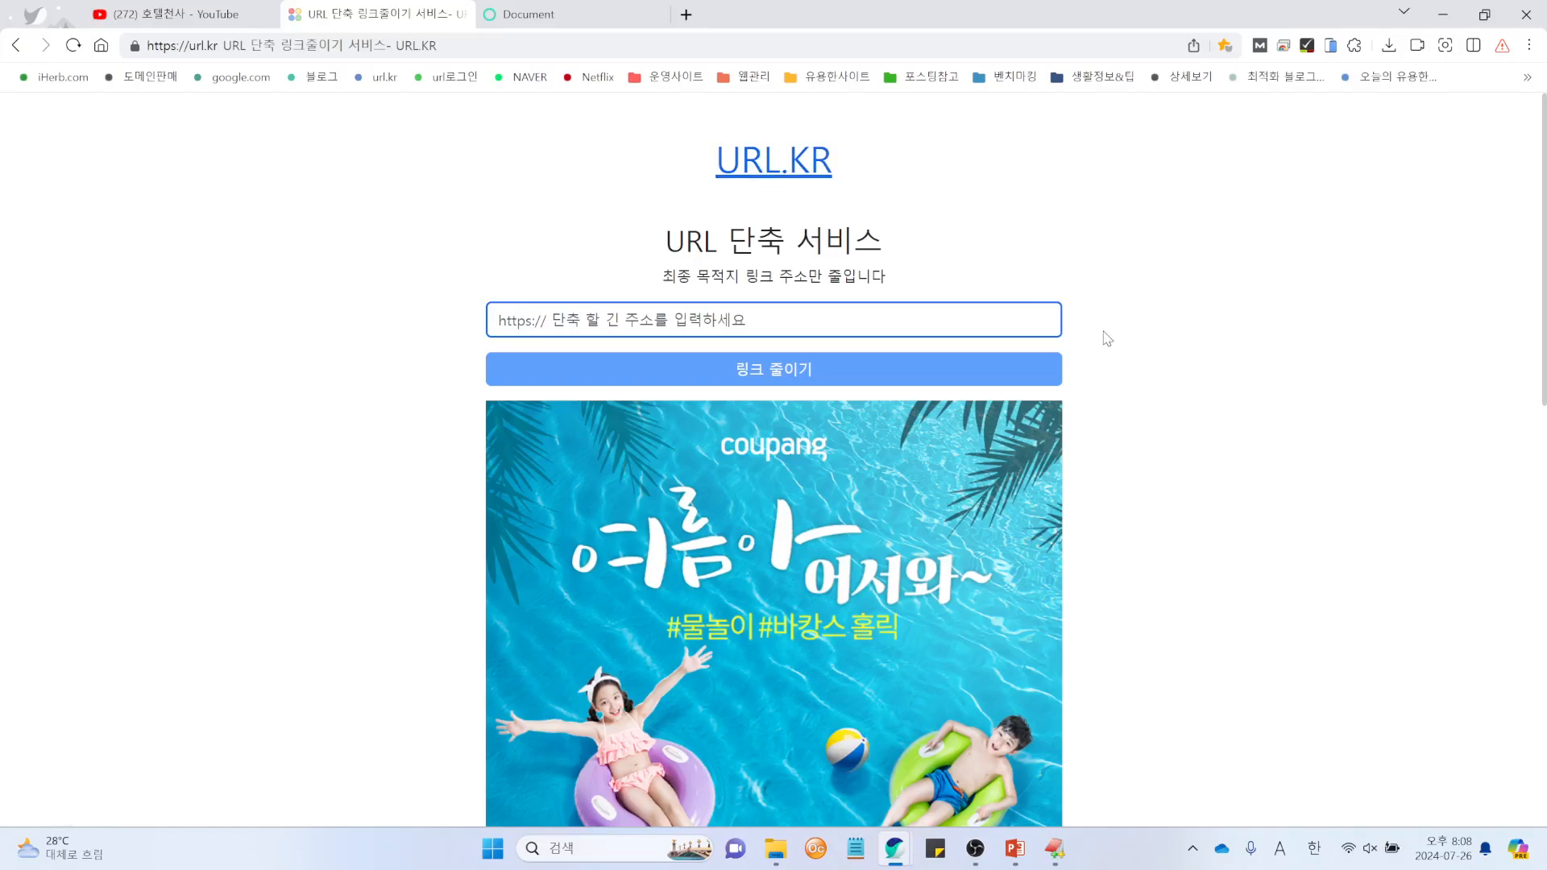
scroll(1153, 395, "down", 5)
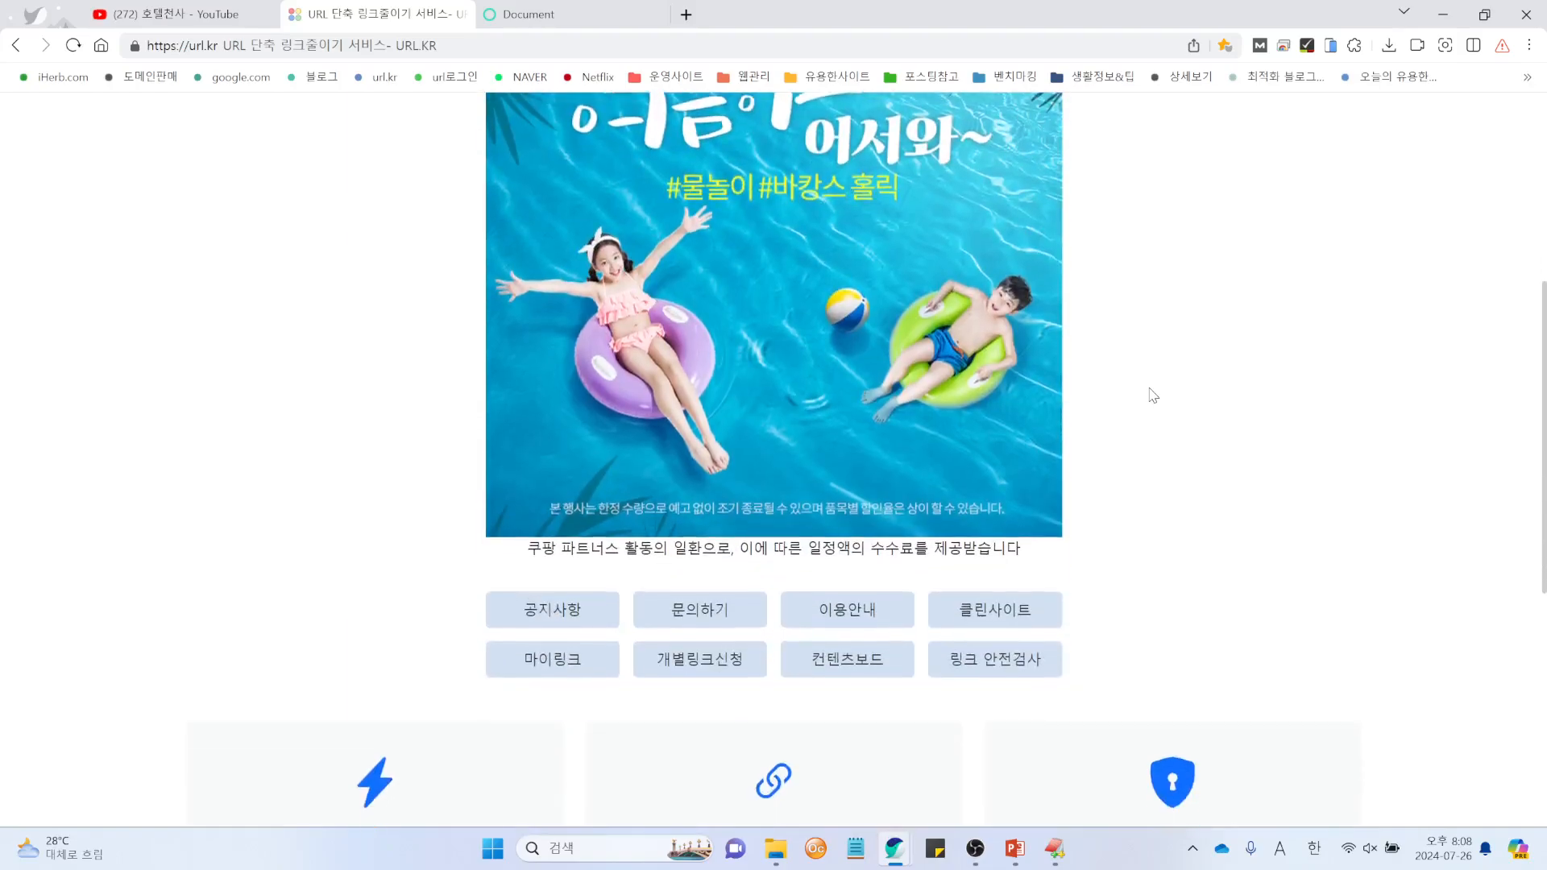
scroll(1153, 395, "up", 5)
left_click(656, 331)
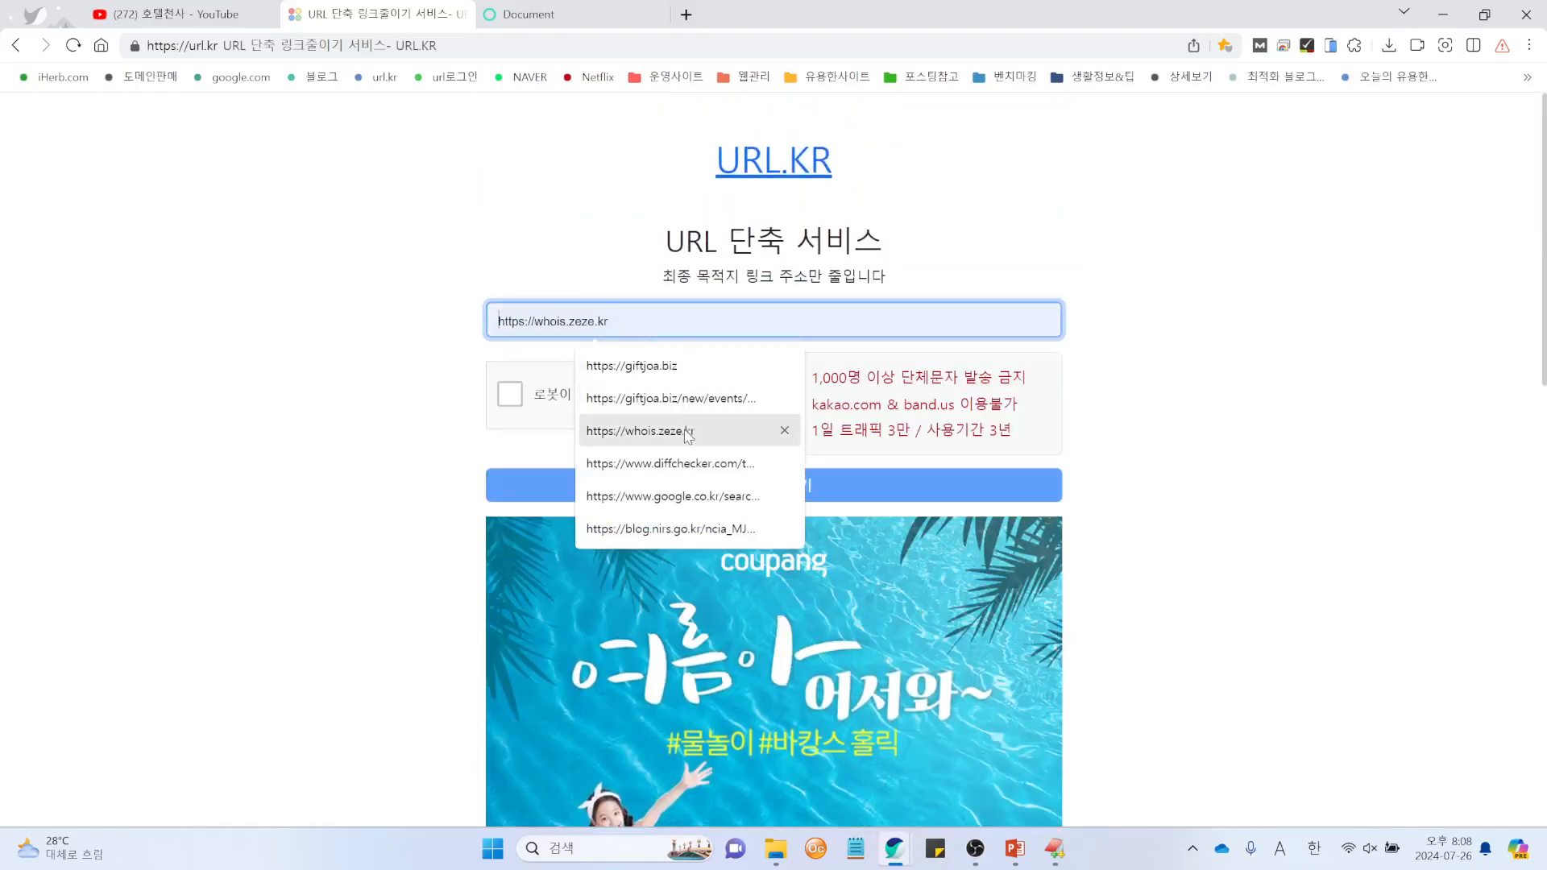
left_click(673, 367)
left_click(640, 325)
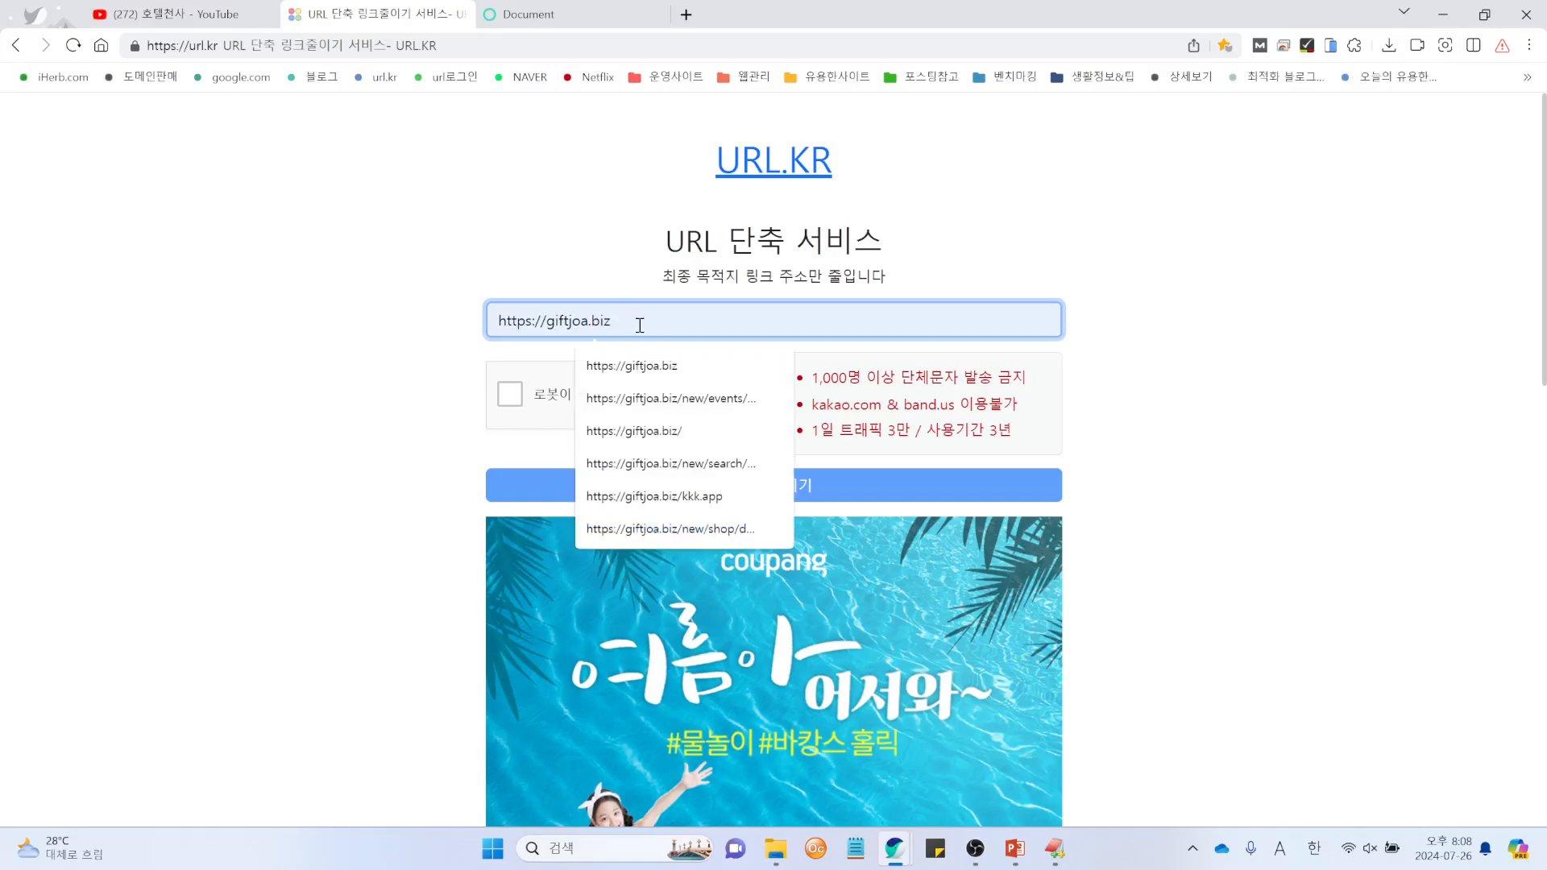
key("BackSpace")
key("BackSpace")
key("BackSpace")
key("BackSpace")
key("BackSpace")
key("BackSpace")
key("BackSpace")
key("BackSpace")
key("BackSpace")
key("BackSpace")
key("BackSpace")
key("BackSpace")
key("BackSpace")
key("BackSpace")
key("BackSpace")
key("BackSpace")
key("BackSpace")
key("BackSpace")
key("BackSpace")
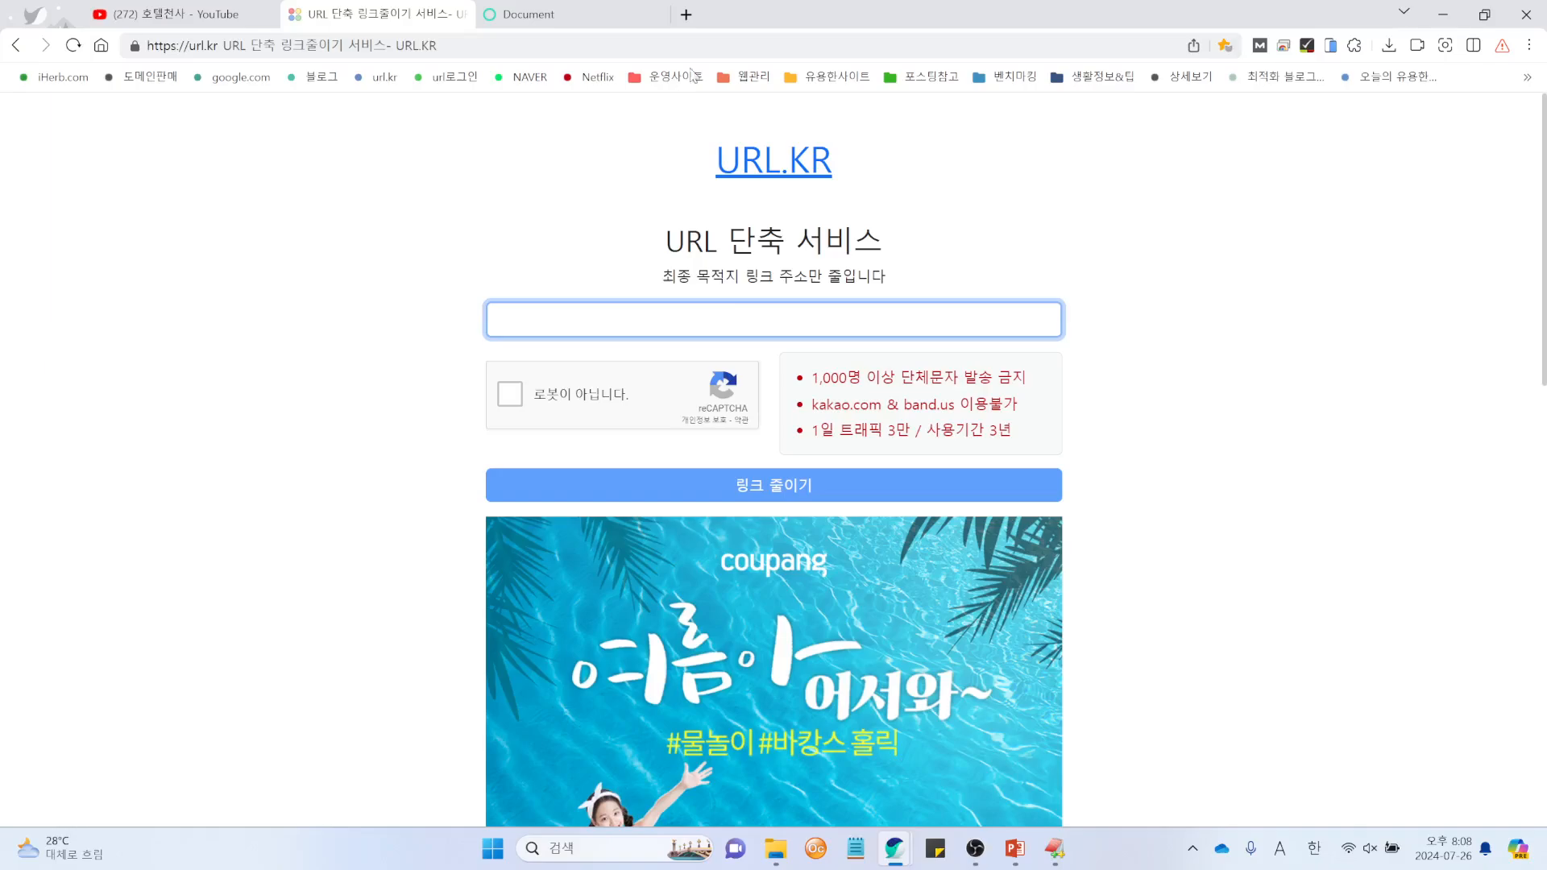
left_click(685, 14)
Step: Search Google for 스팸스코어 and copy the link of the YouTube spam-score video
left_click(216, 81)
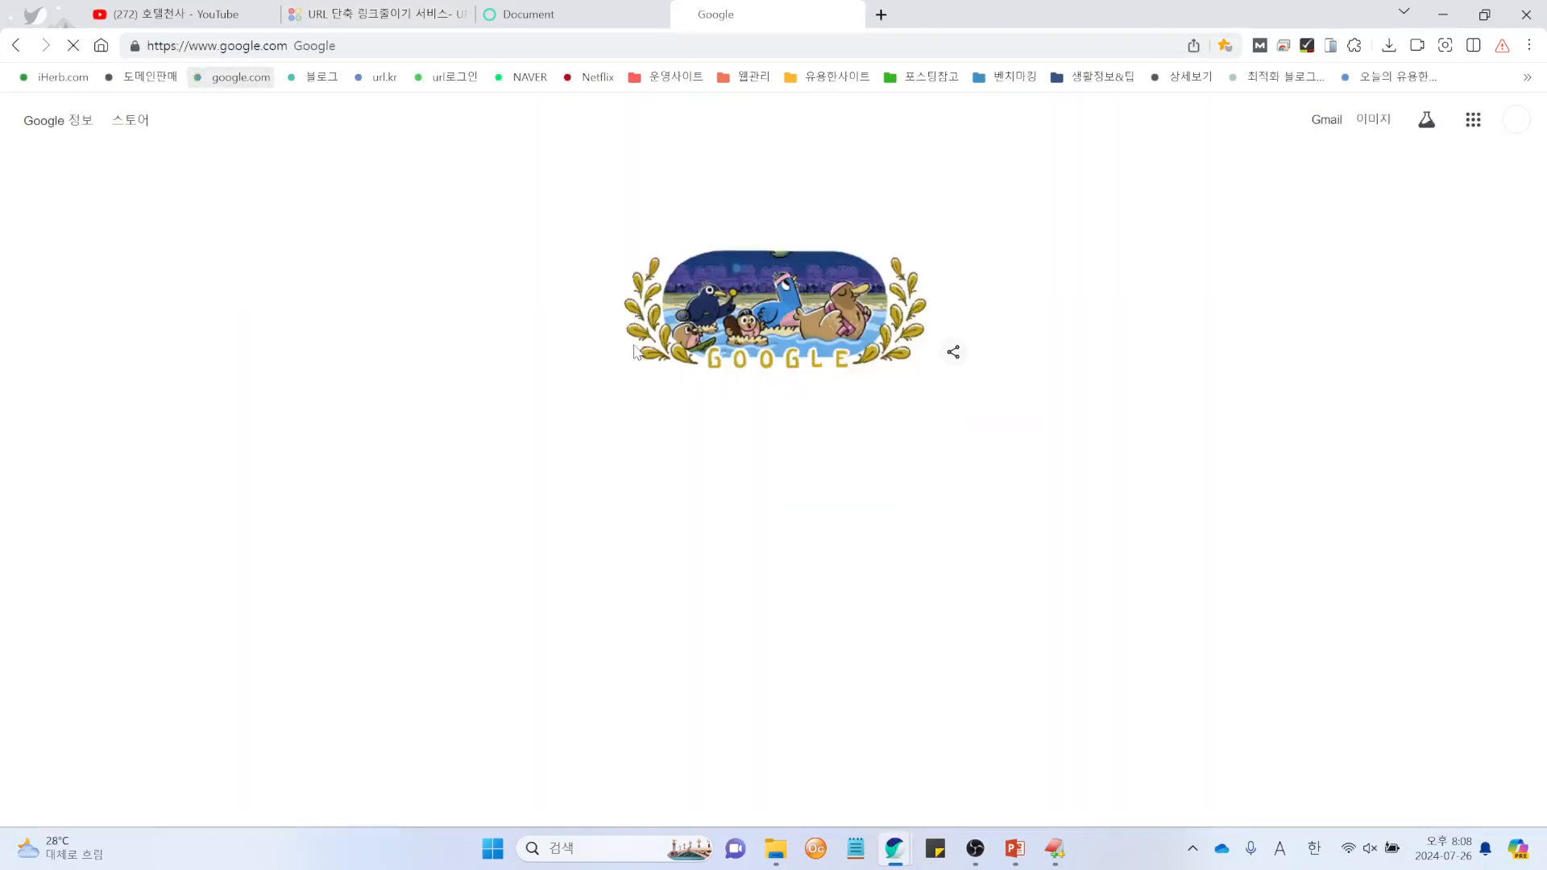
left_click(637, 420)
type("vk")
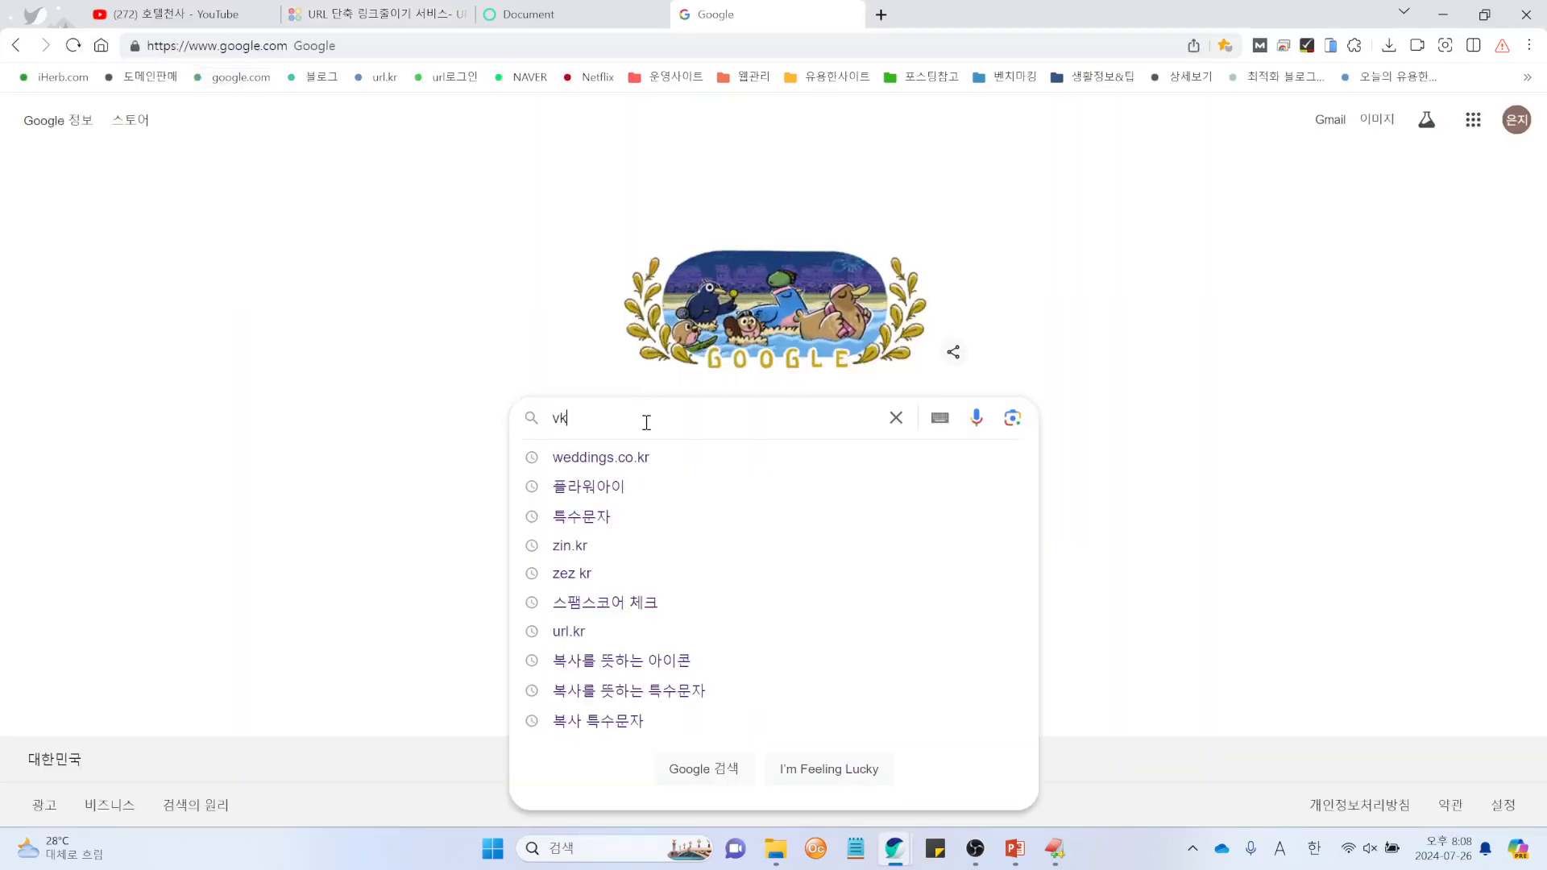
key("BackSpace")
key("BackSpace")
key("Hangul")
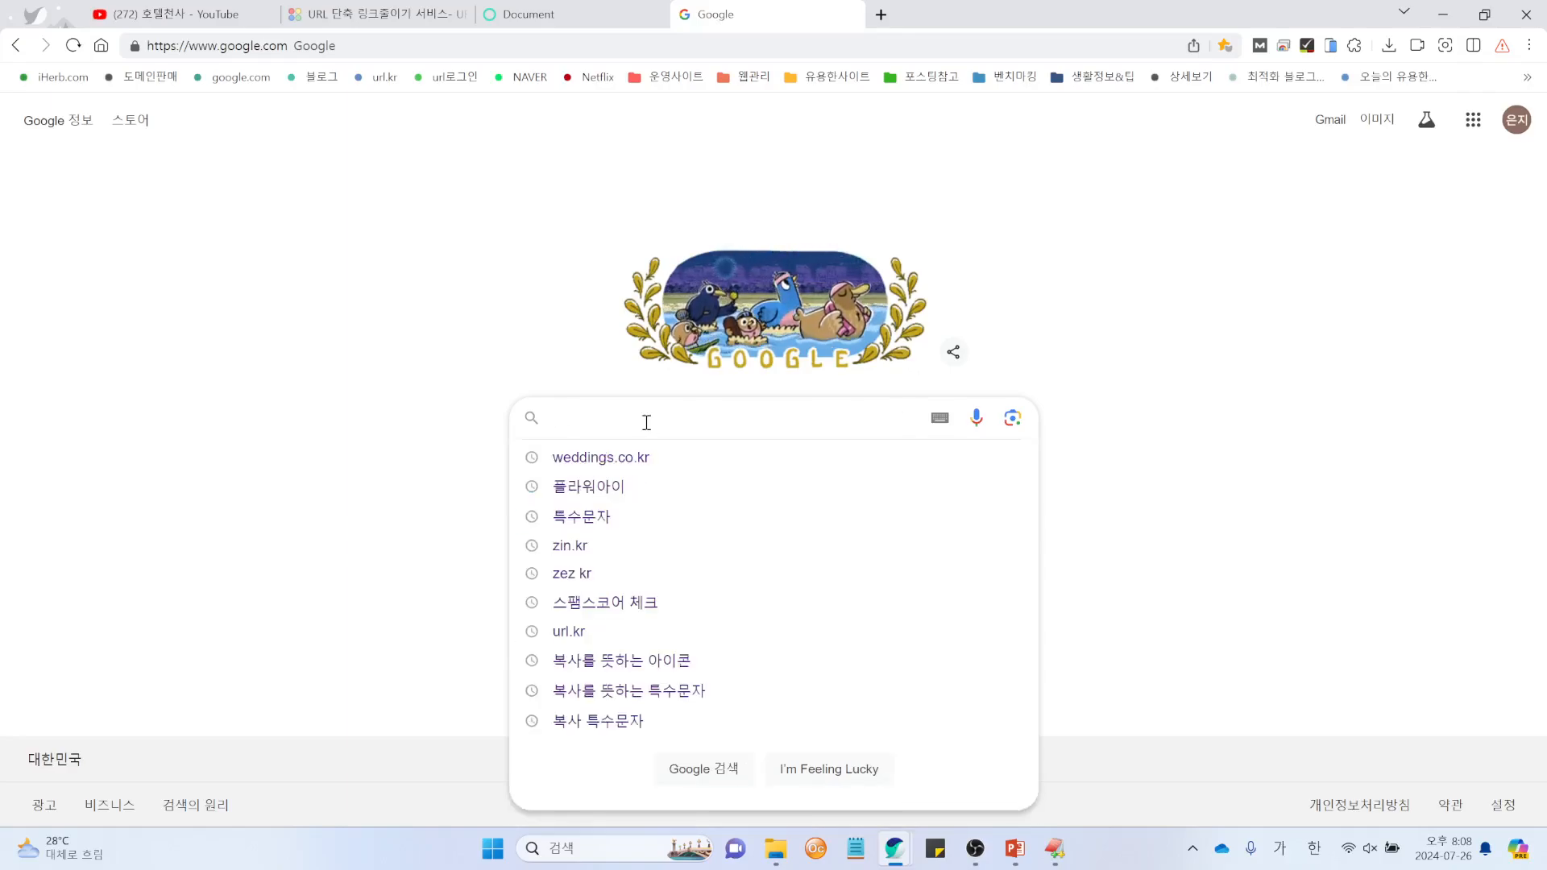
type("스팸")
type("스코어")
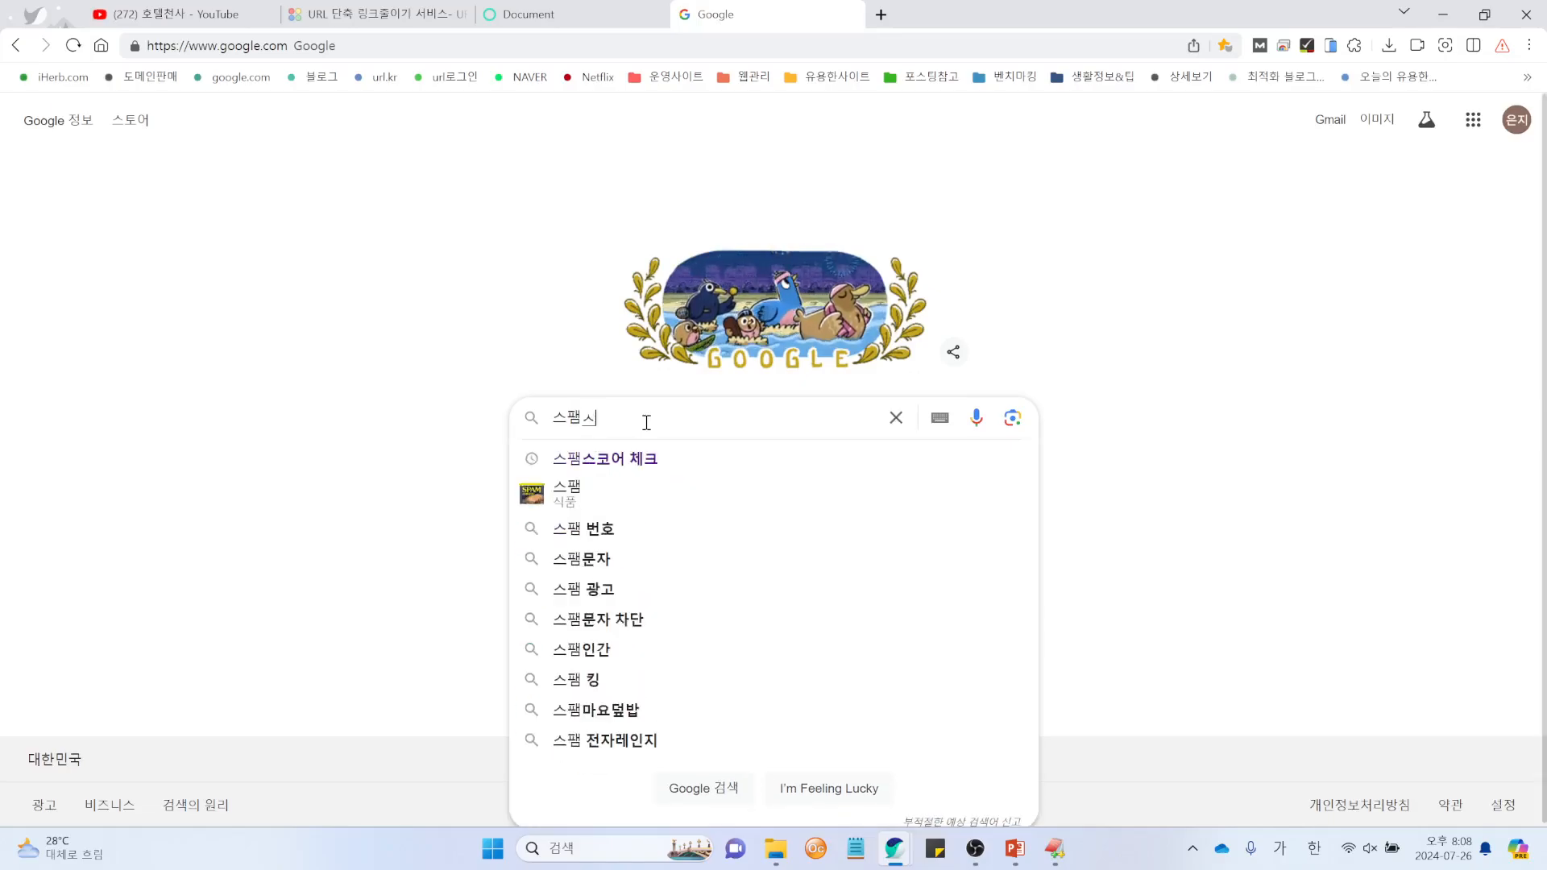
key("Return")
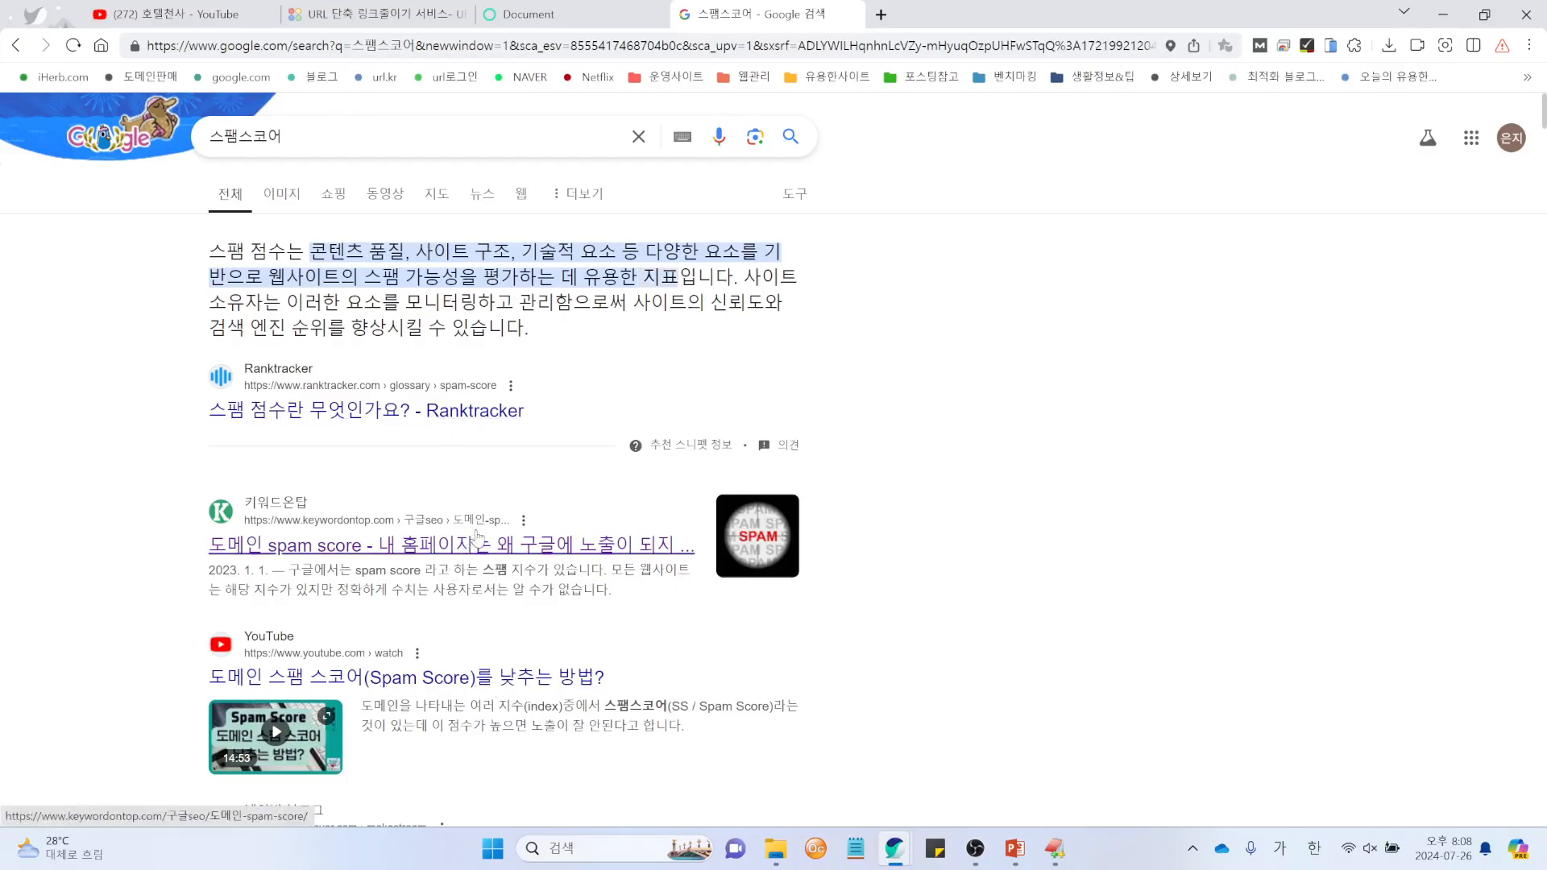
right_click(505, 684)
left_click(600, 576)
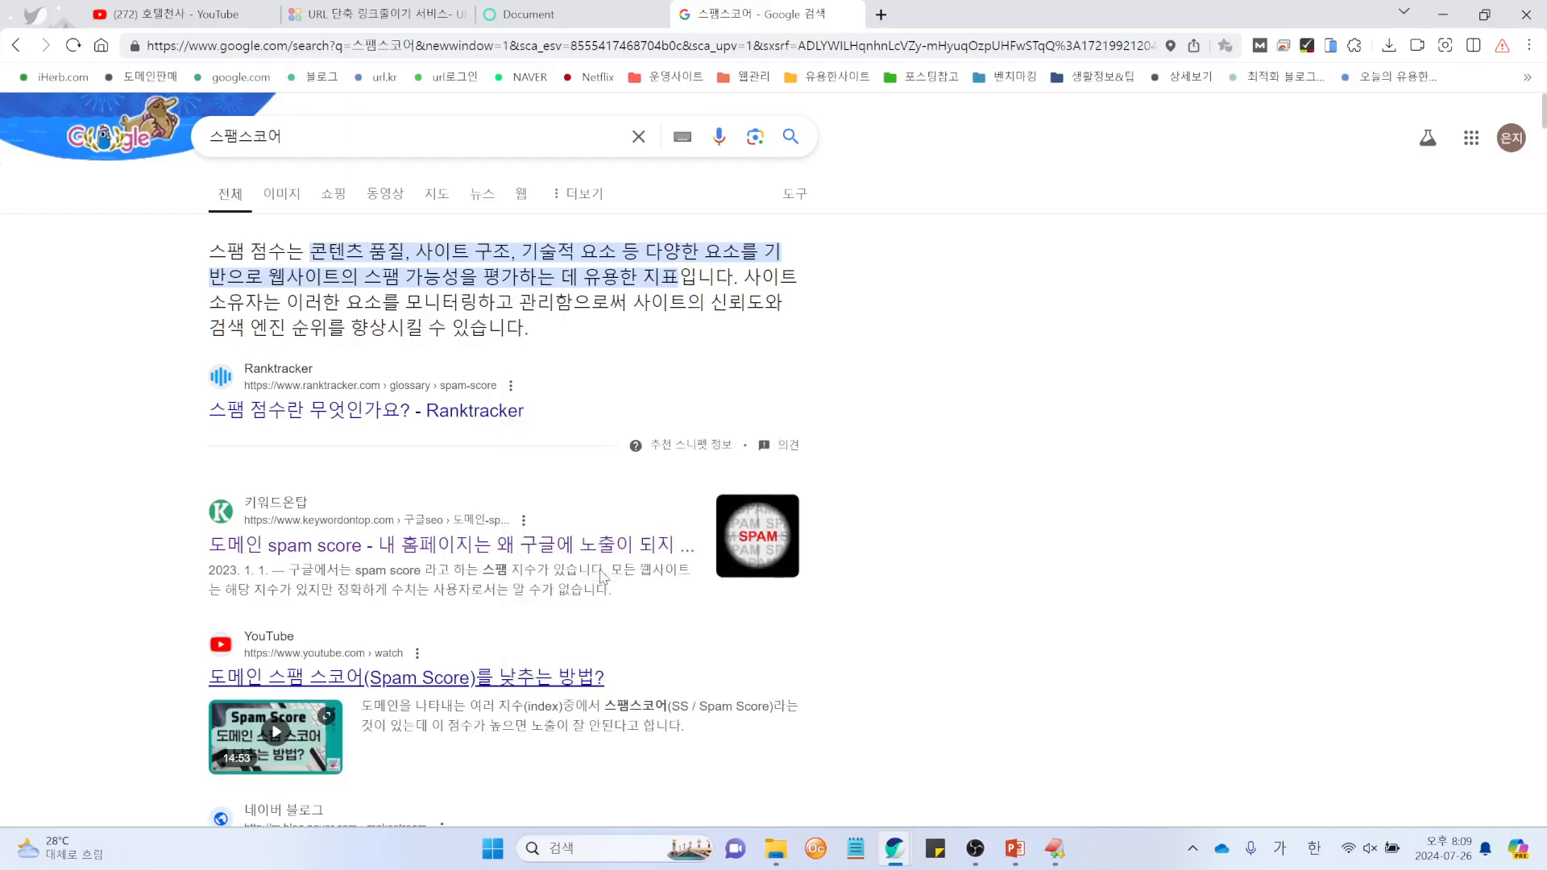
Step: Paste the YouTube address into URL.KR and shorten it after passing the reCAPTCHA check
left_click(546, 13)
left_click(360, 19)
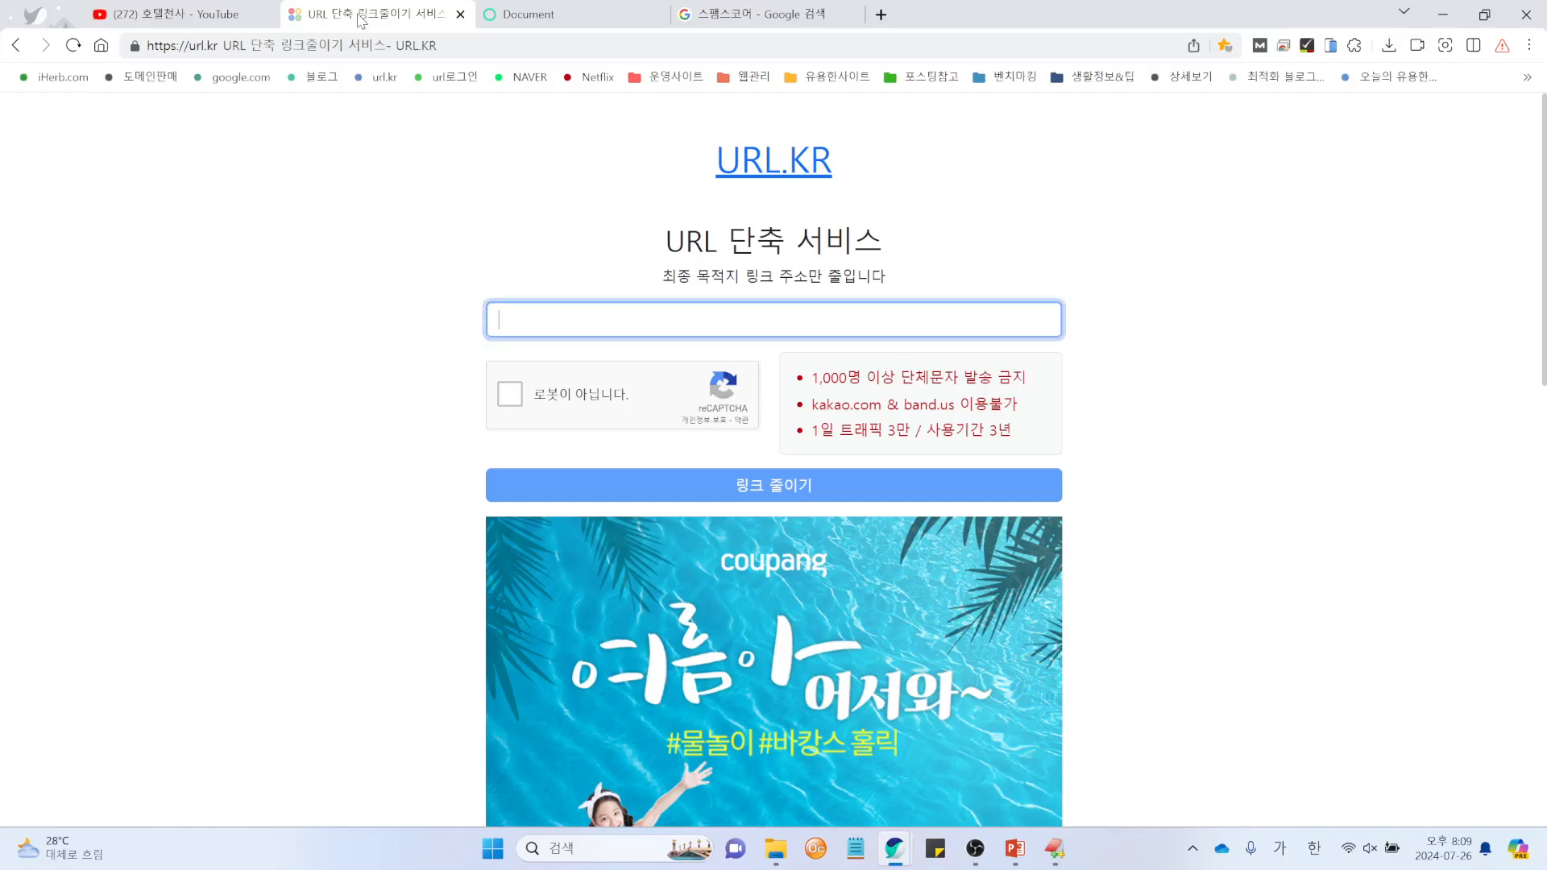
left_click(651, 330)
type("https://www.youtube.com/watch?v=495hySrsSZM")
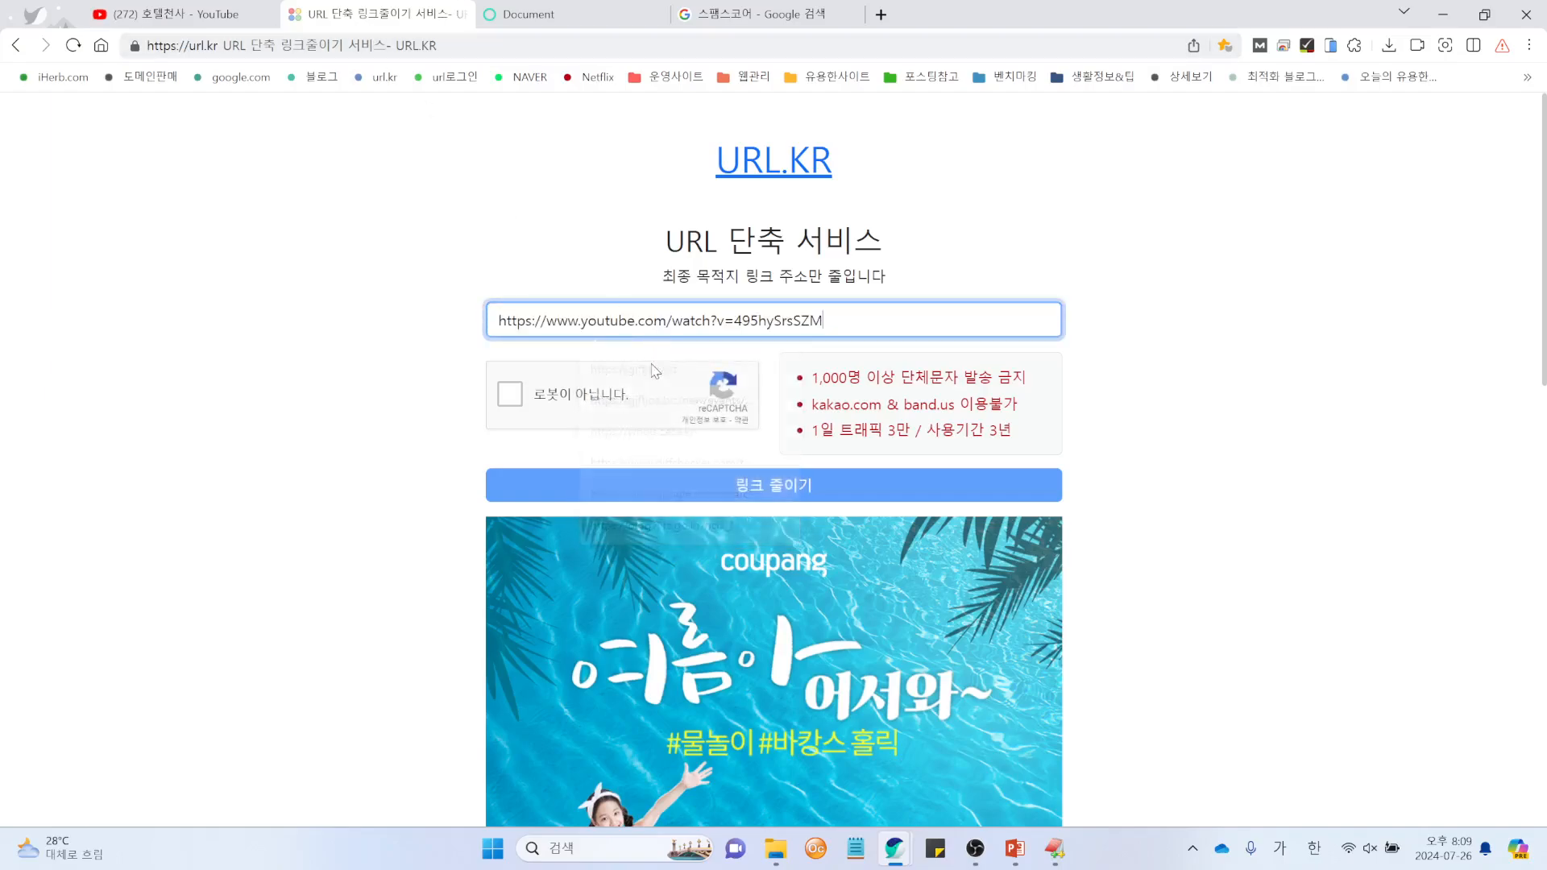
left_click(510, 393)
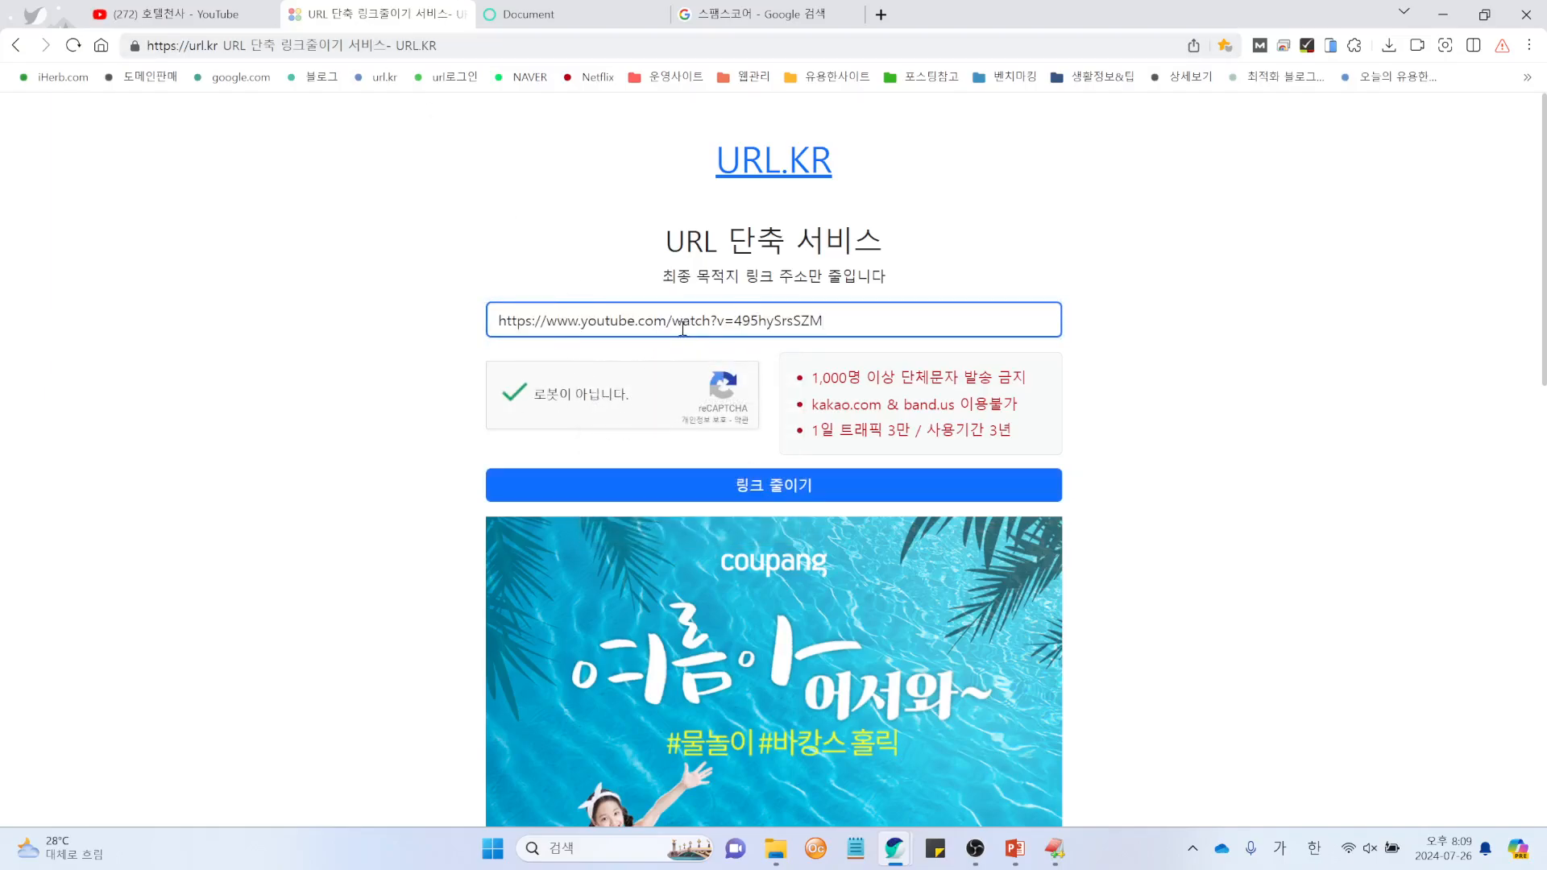
left_click(790, 486)
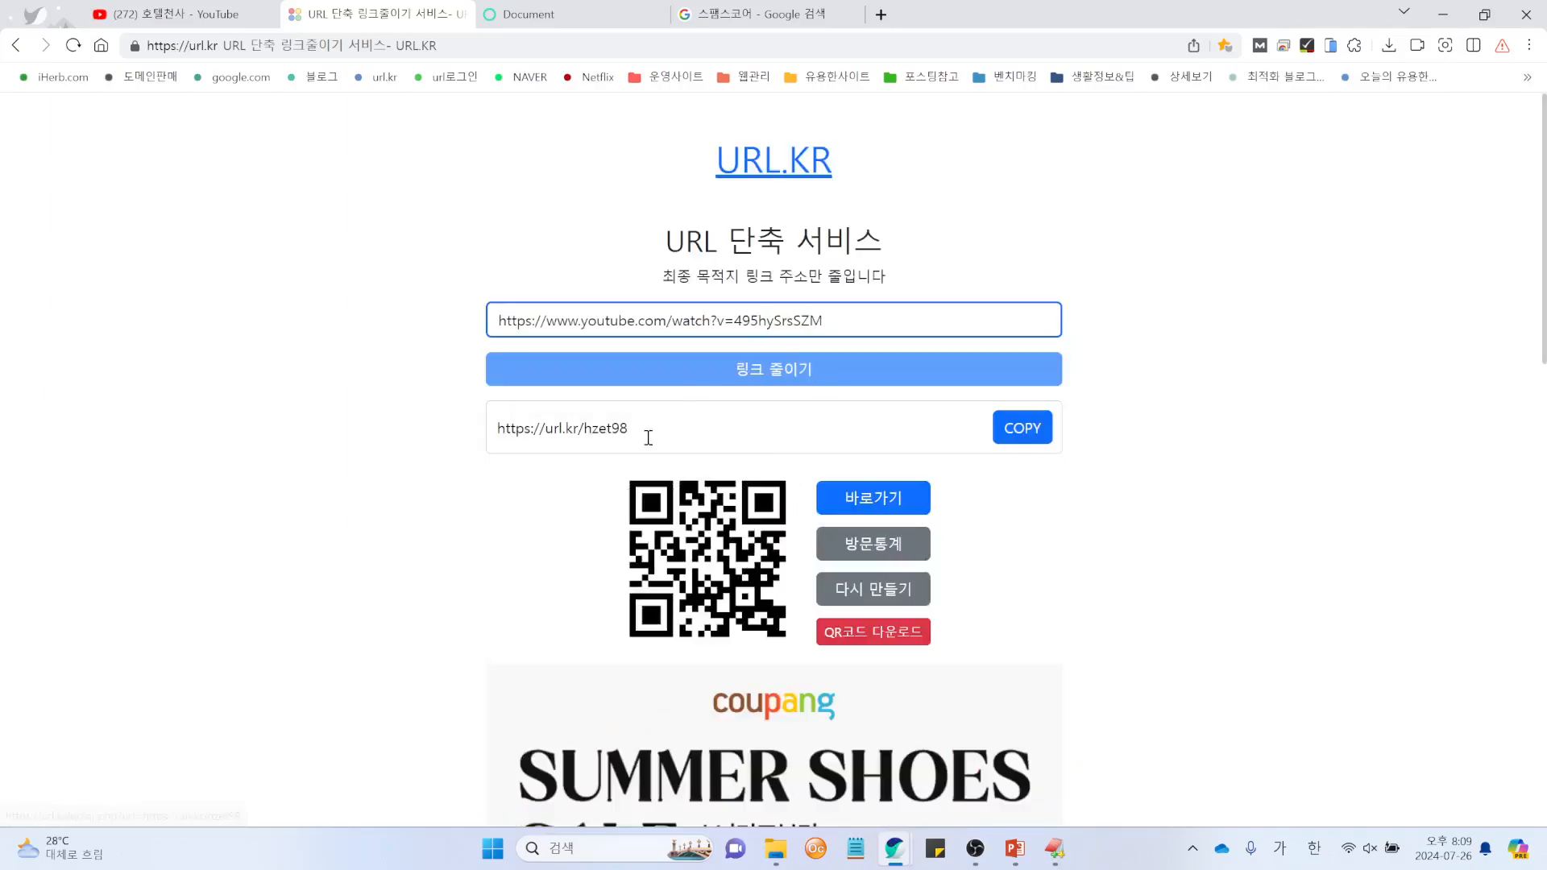
left_click_drag(669, 430, 461, 435)
left_click(1167, 536)
left_click(729, 15)
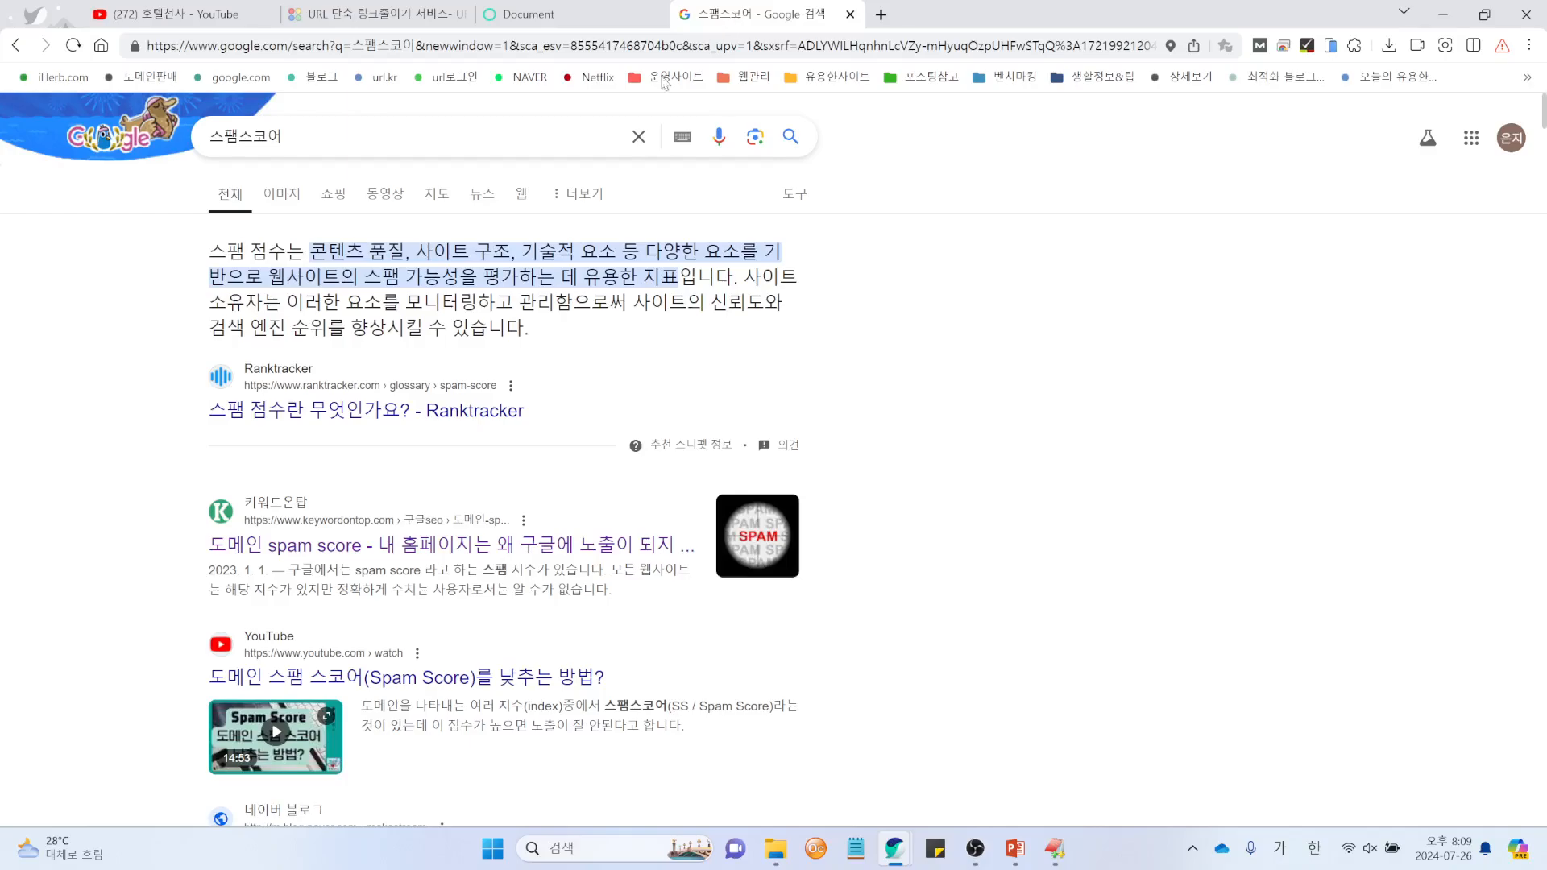
Step: Replace the query with the 'url 단축' suggestion and scroll through the shortening services listed
double_click(303, 135)
type("ㄷ")
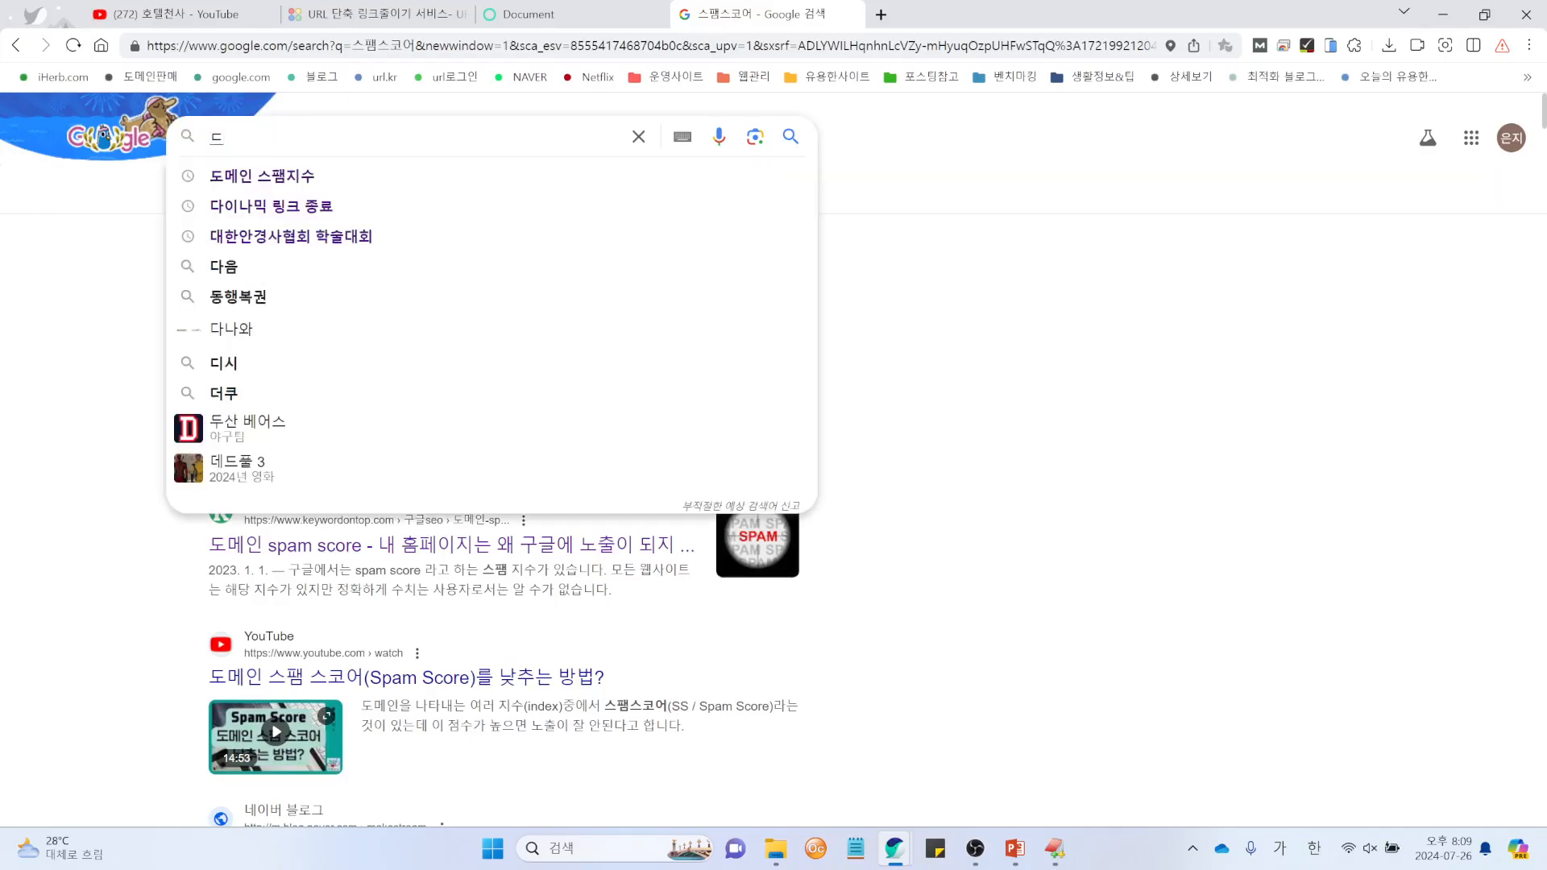
key("BackSpace")
key("Hangul")
type("url")
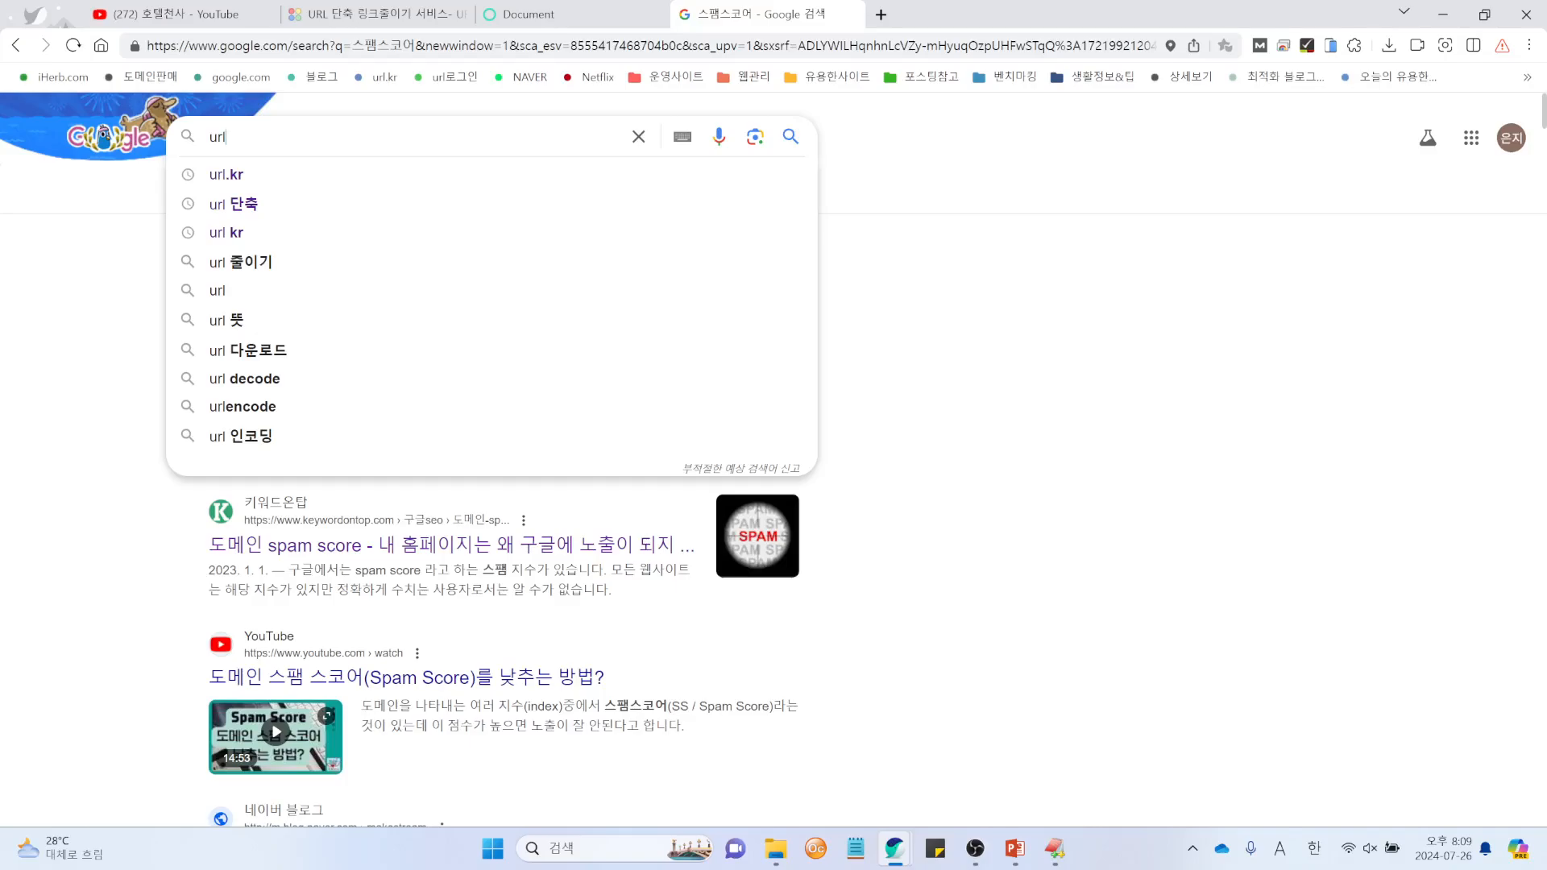
key("Down")
key("Down")
key("Return")
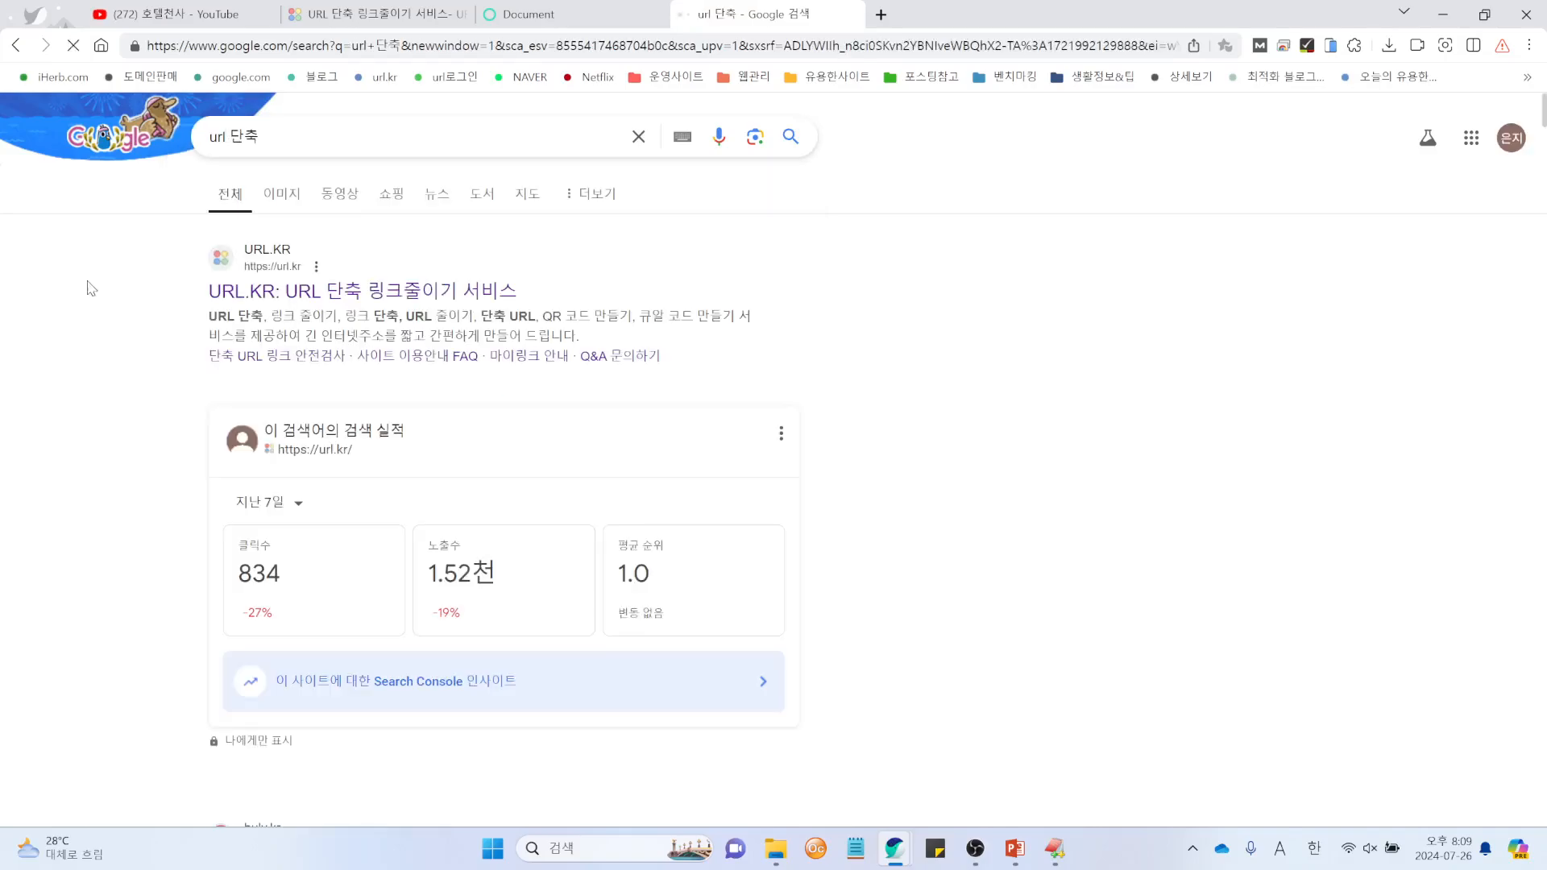
scroll(609, 495, "down", 5)
scroll(610, 494, "down", 2)
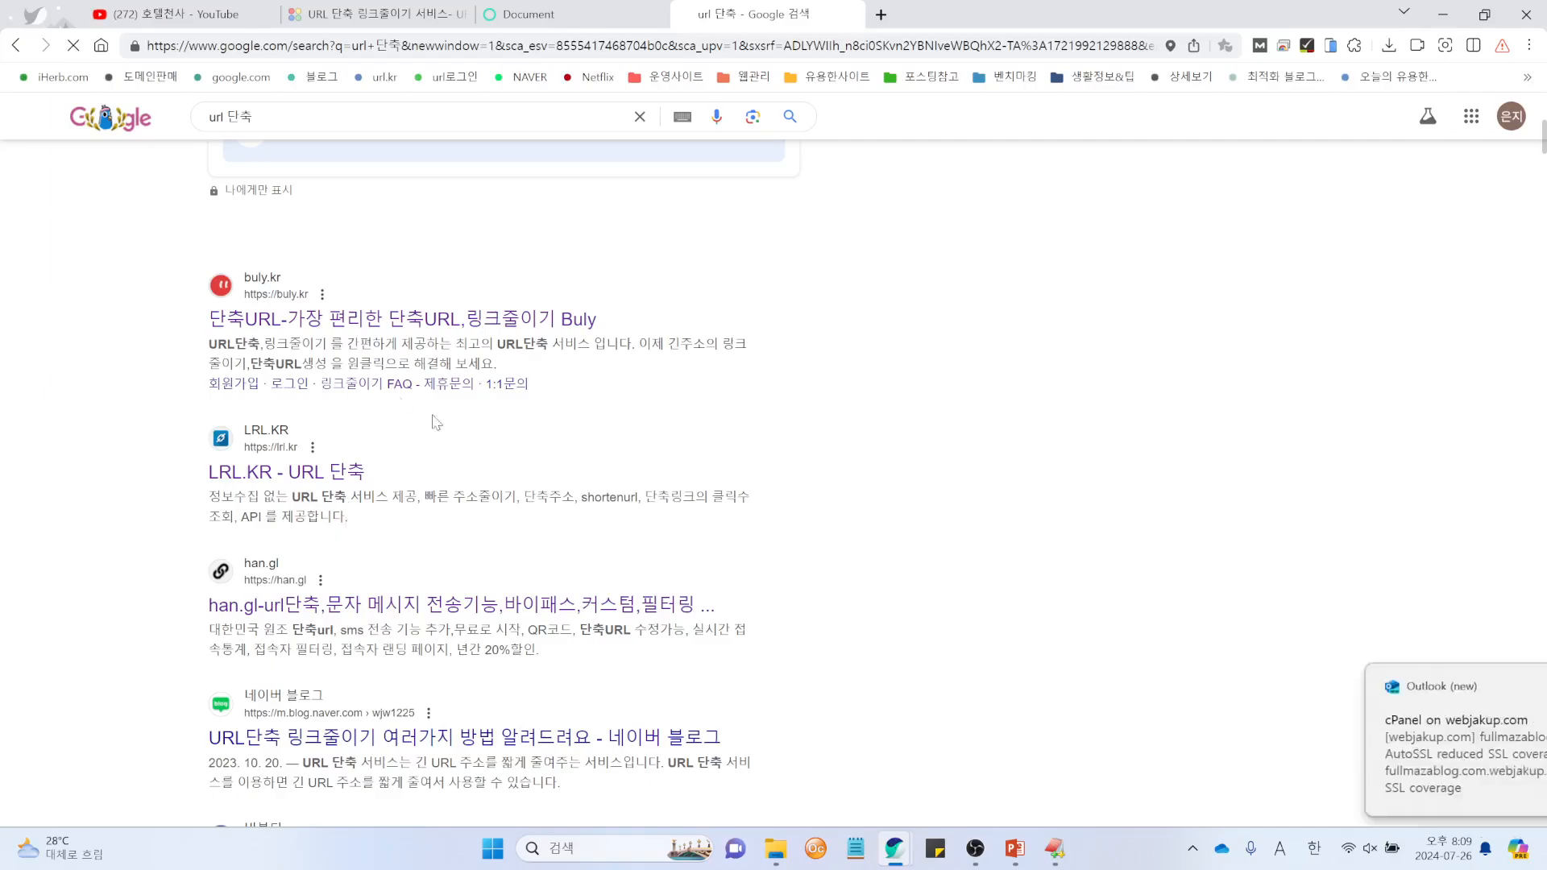
left_click(340, 482)
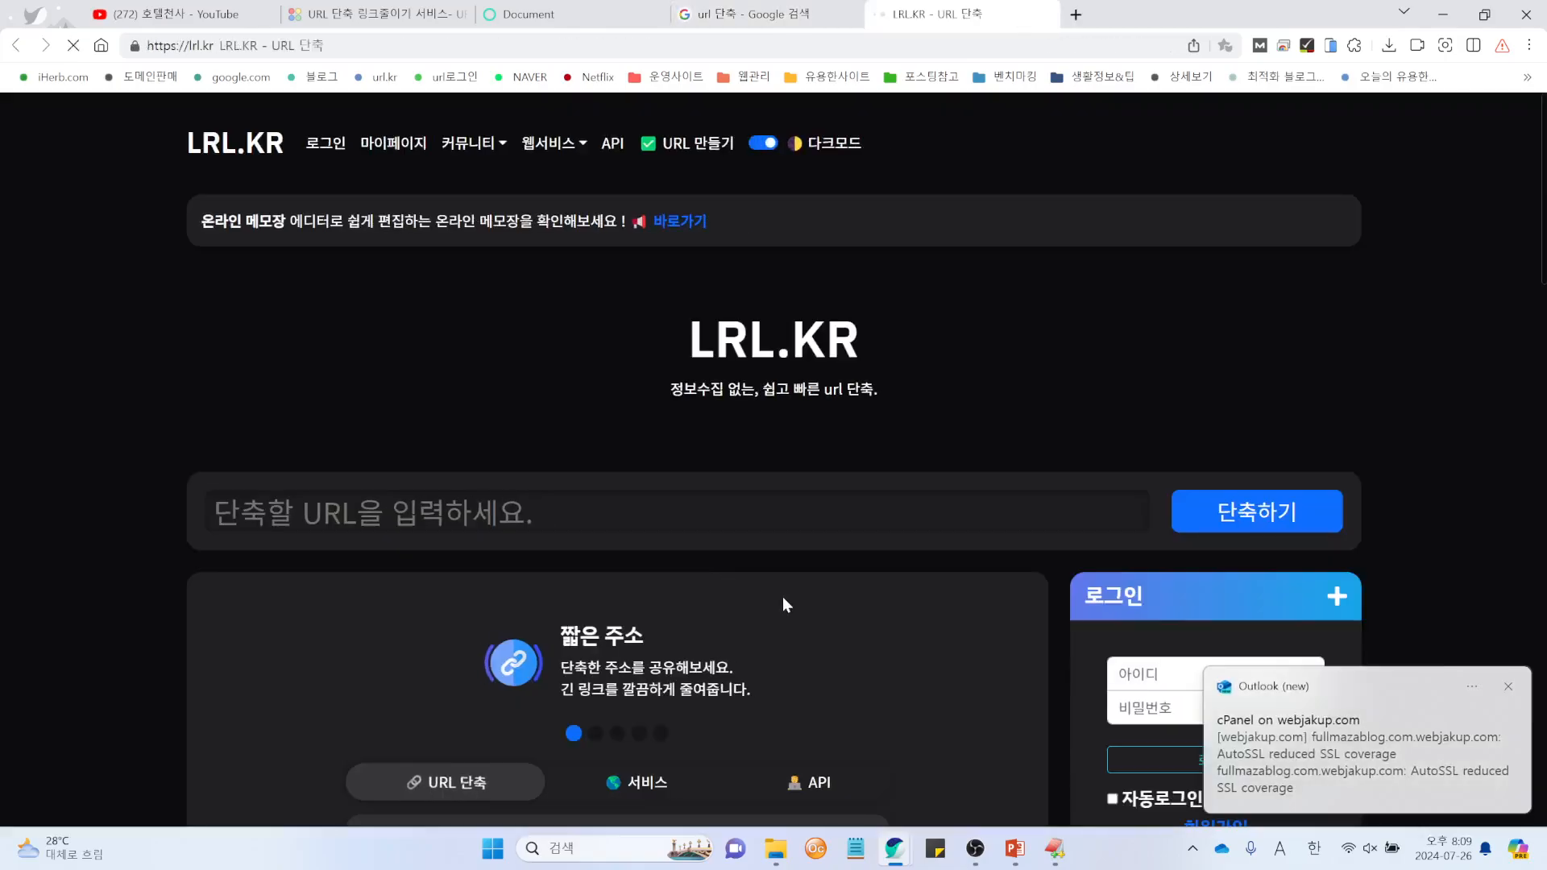
scroll(679, 549, "down", 3)
left_click(391, 298)
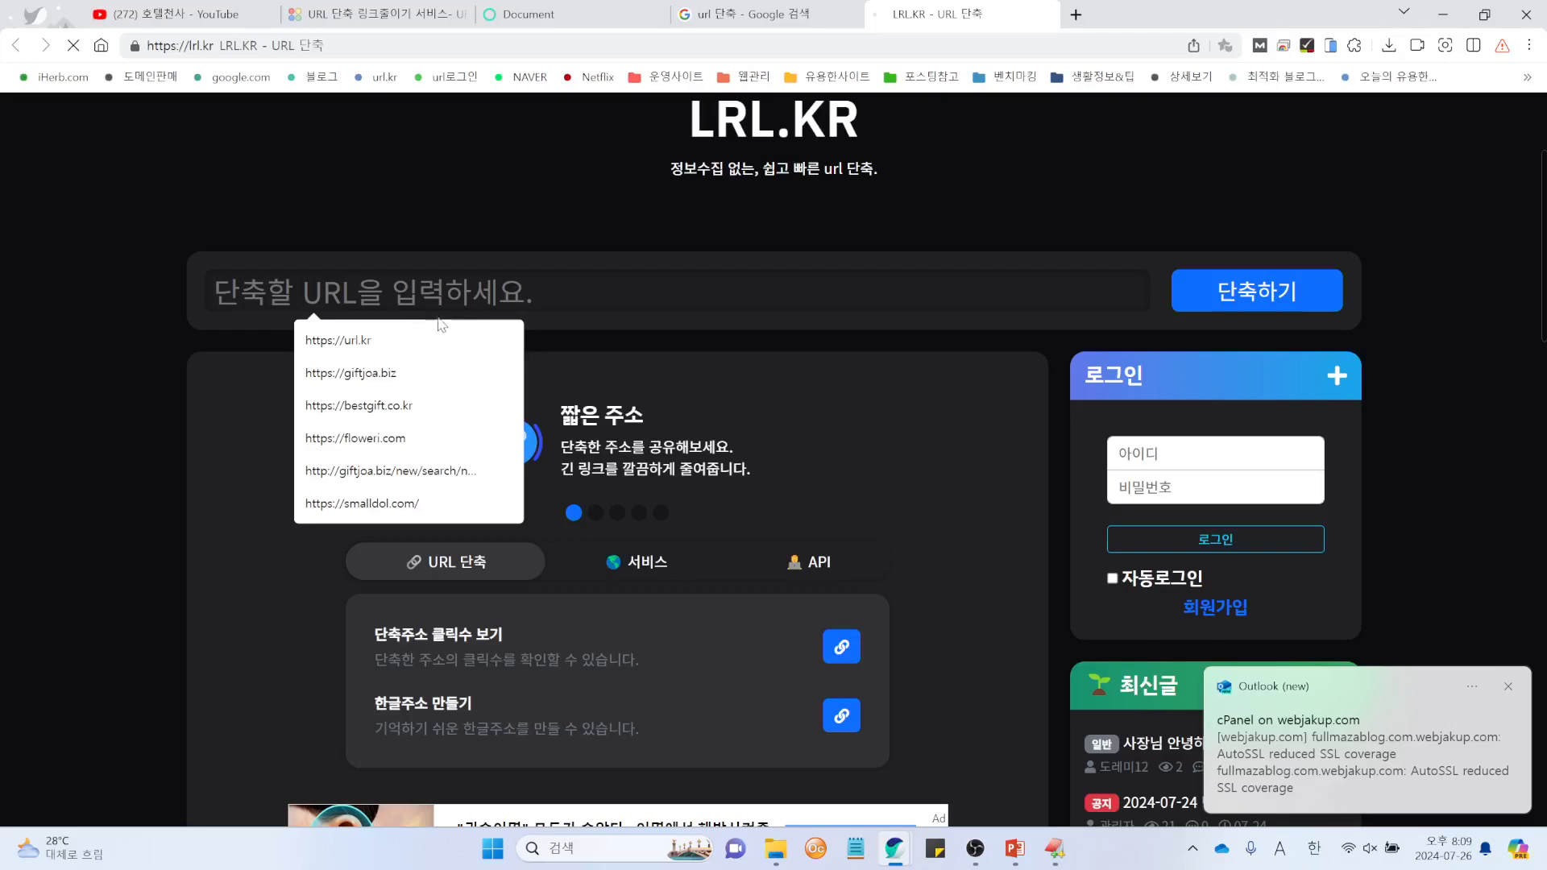
type("https://www.youtube.com/watch?v=495hySrsSZM")
left_click(1261, 302)
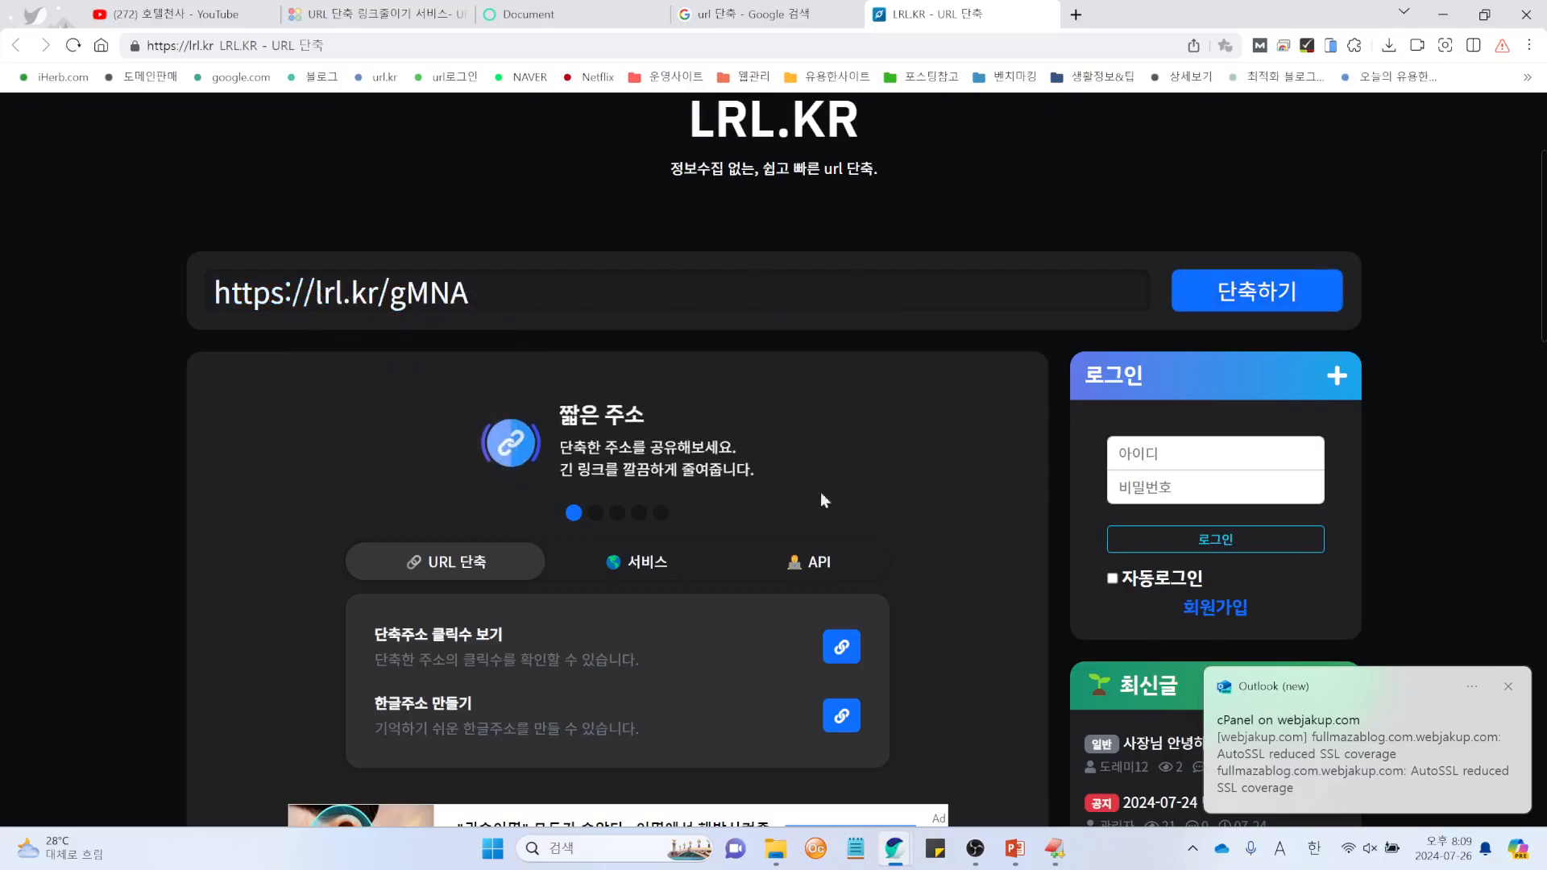
left_click_drag(464, 298, 183, 349)
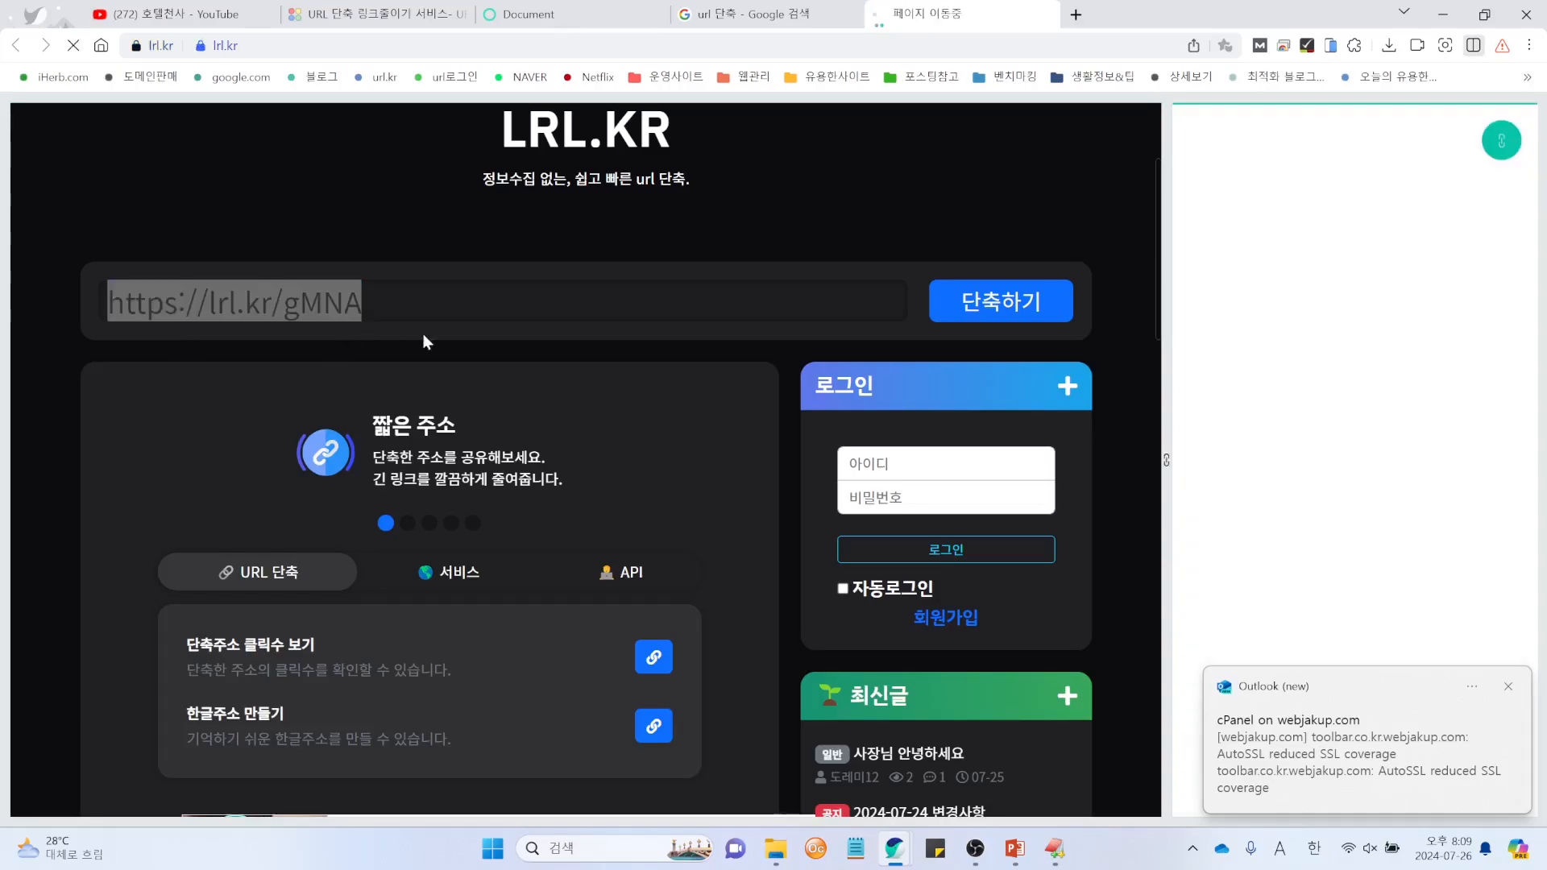
left_click(1474, 46)
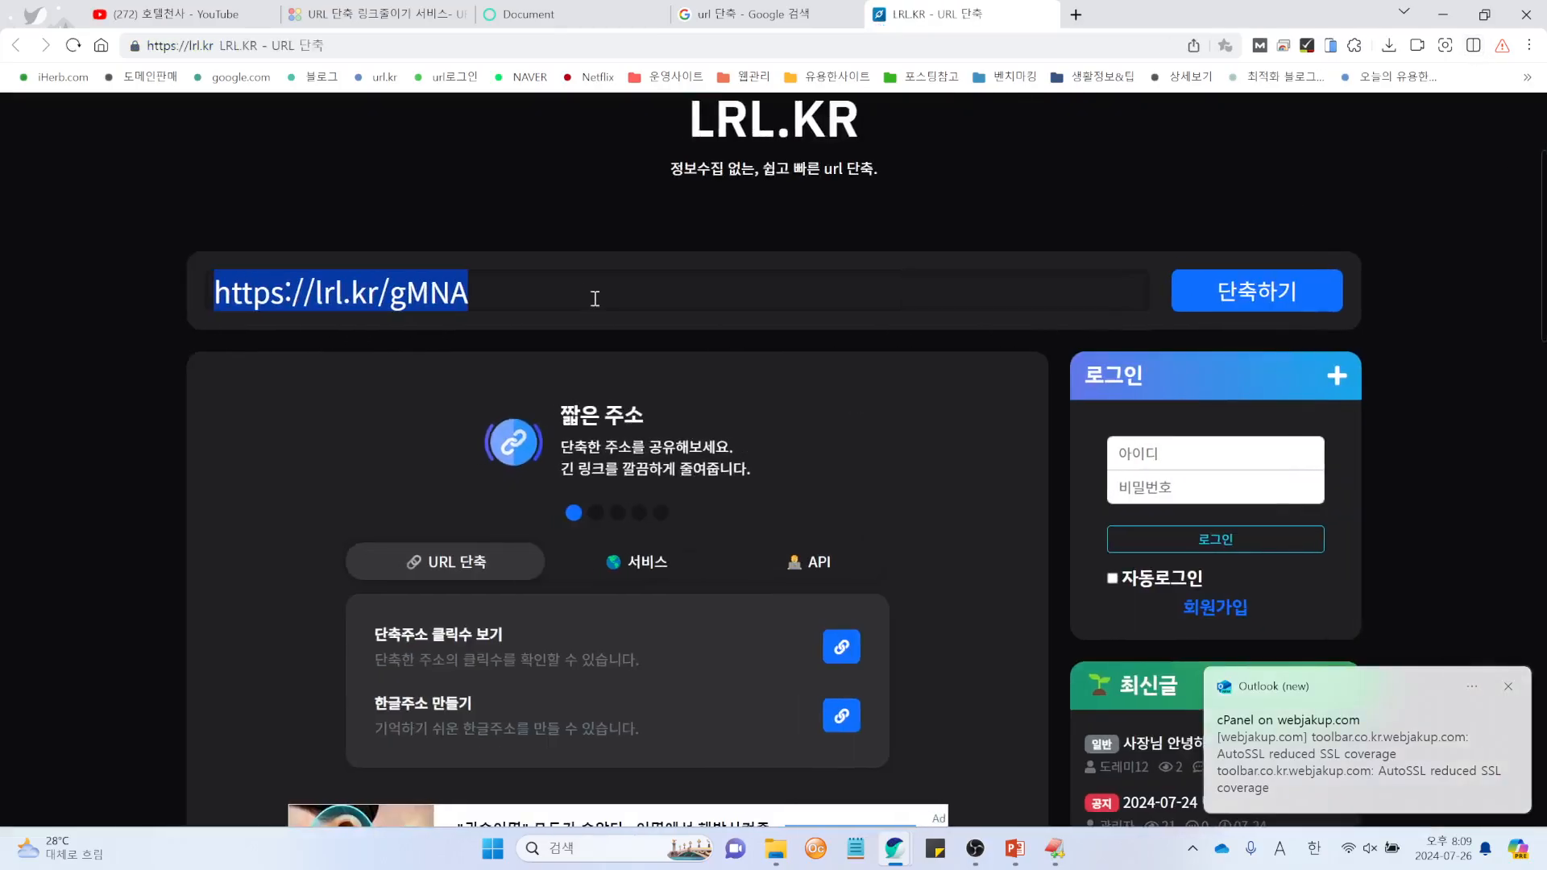
left_click(1045, 15)
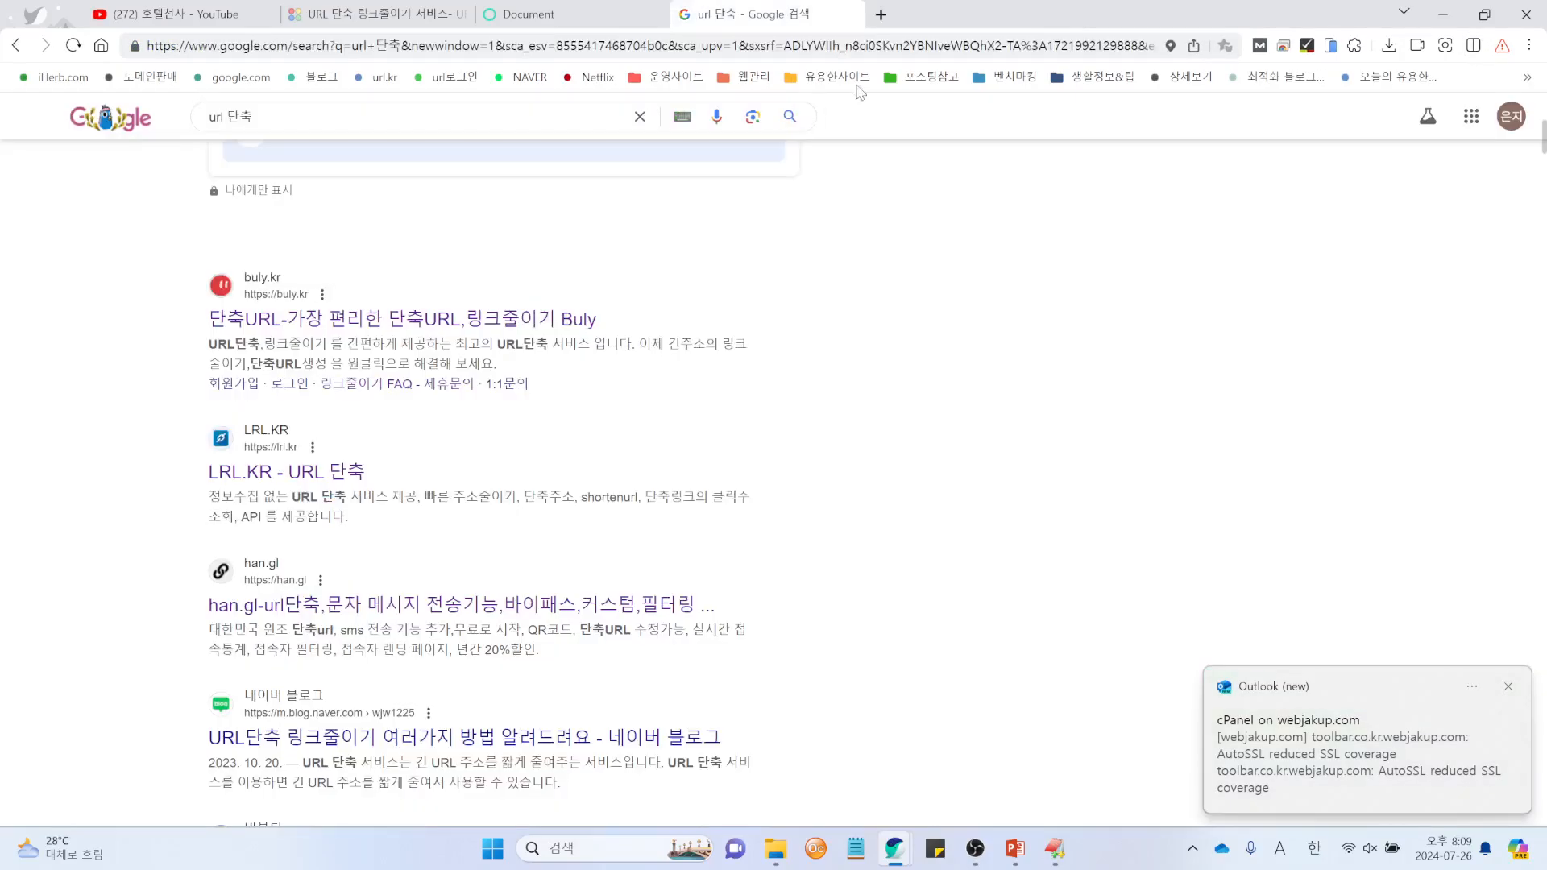
left_click(546, 17)
left_click(456, 15)
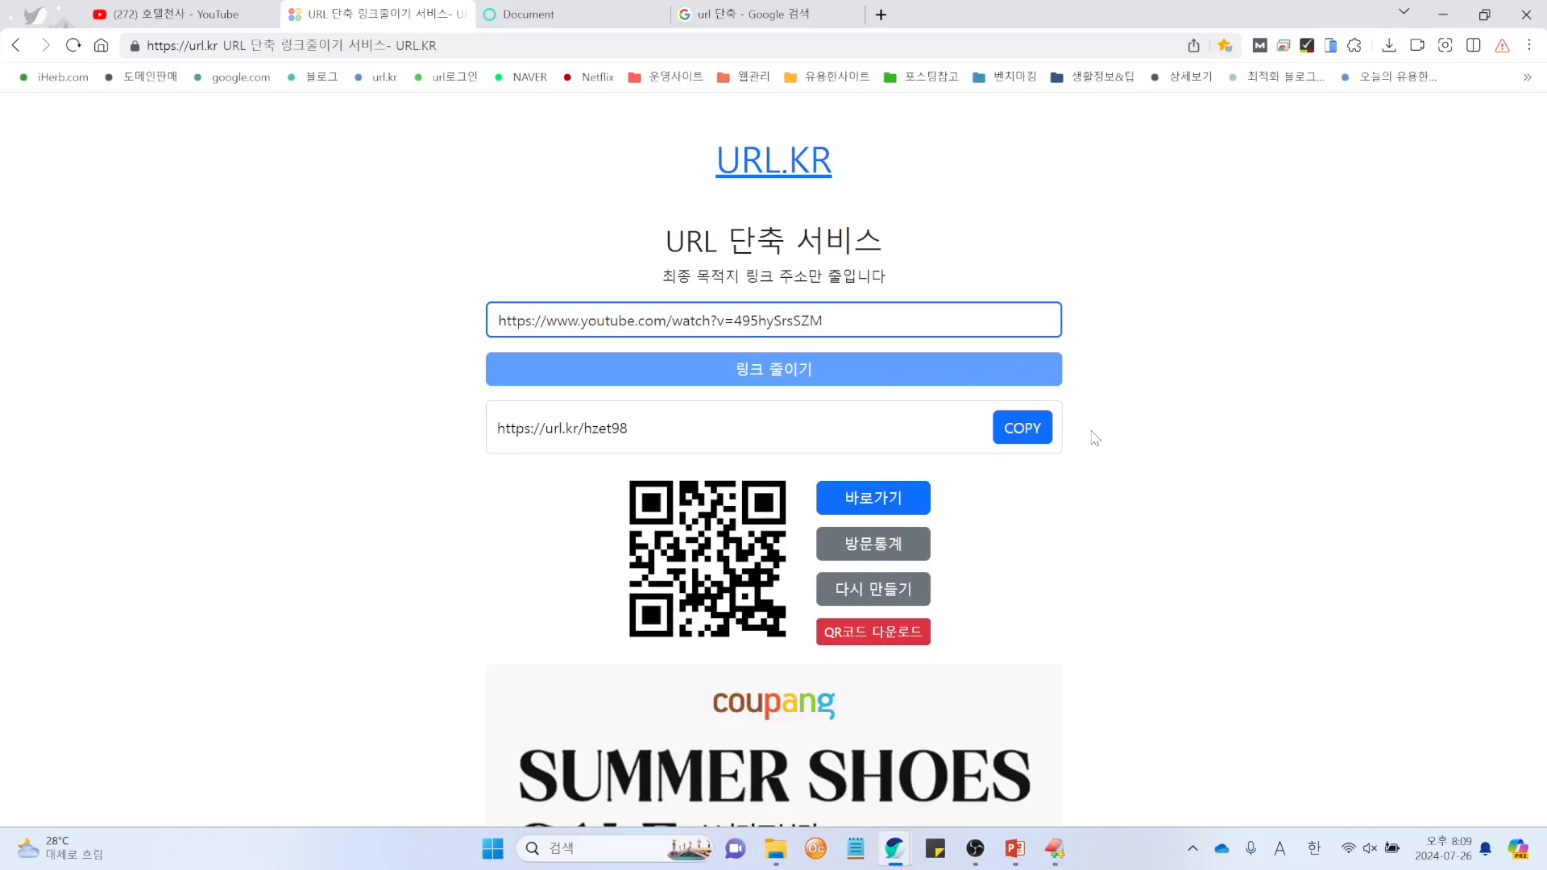
scroll(1091, 435, "down", 15)
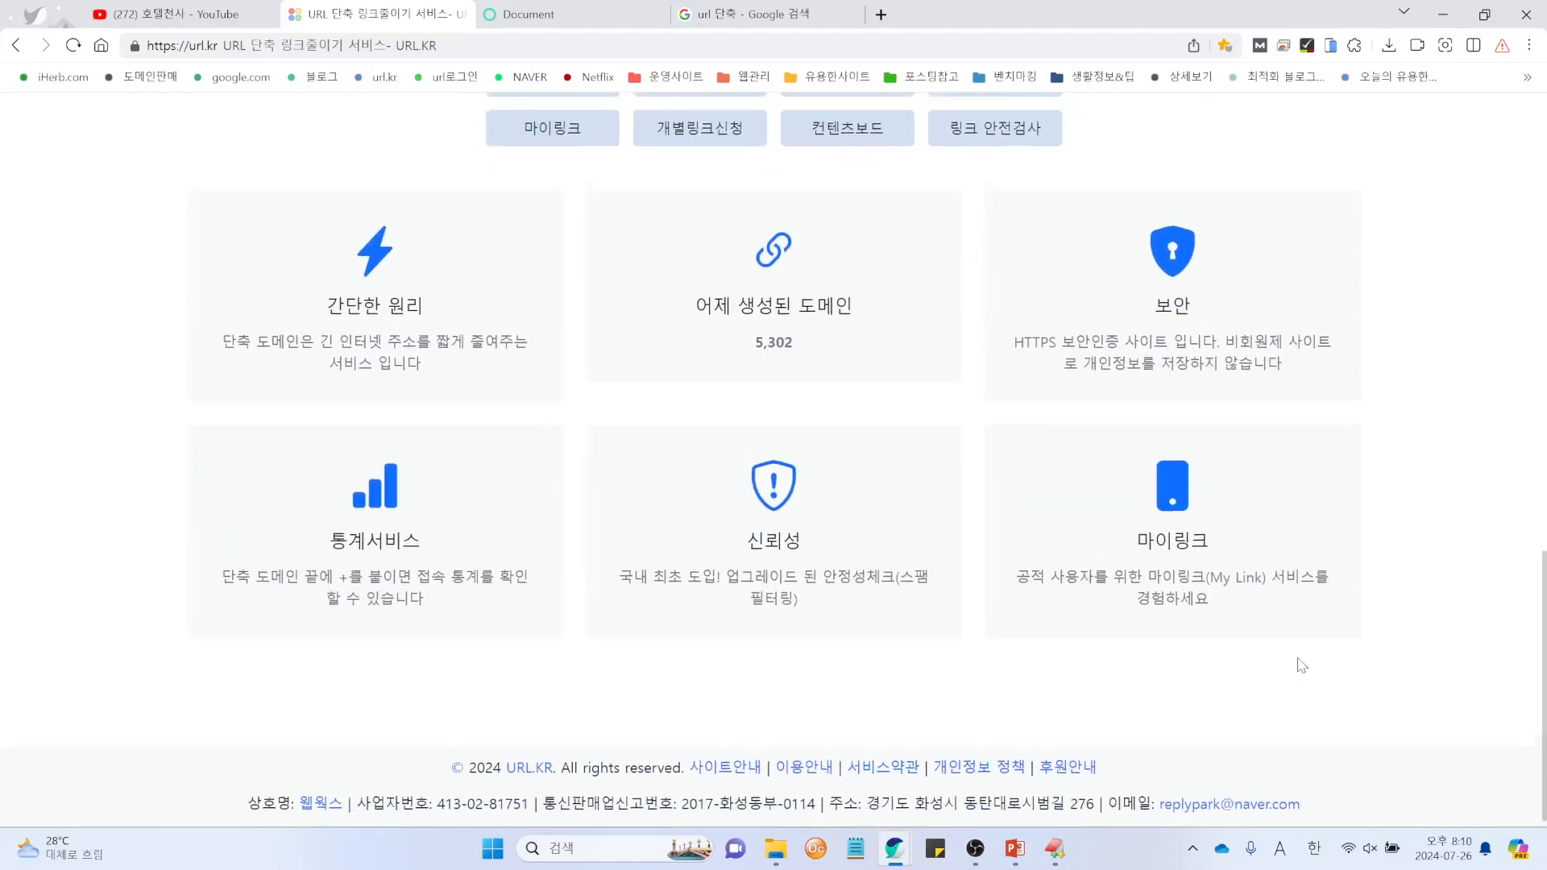
scroll(1299, 666, "up", 15)
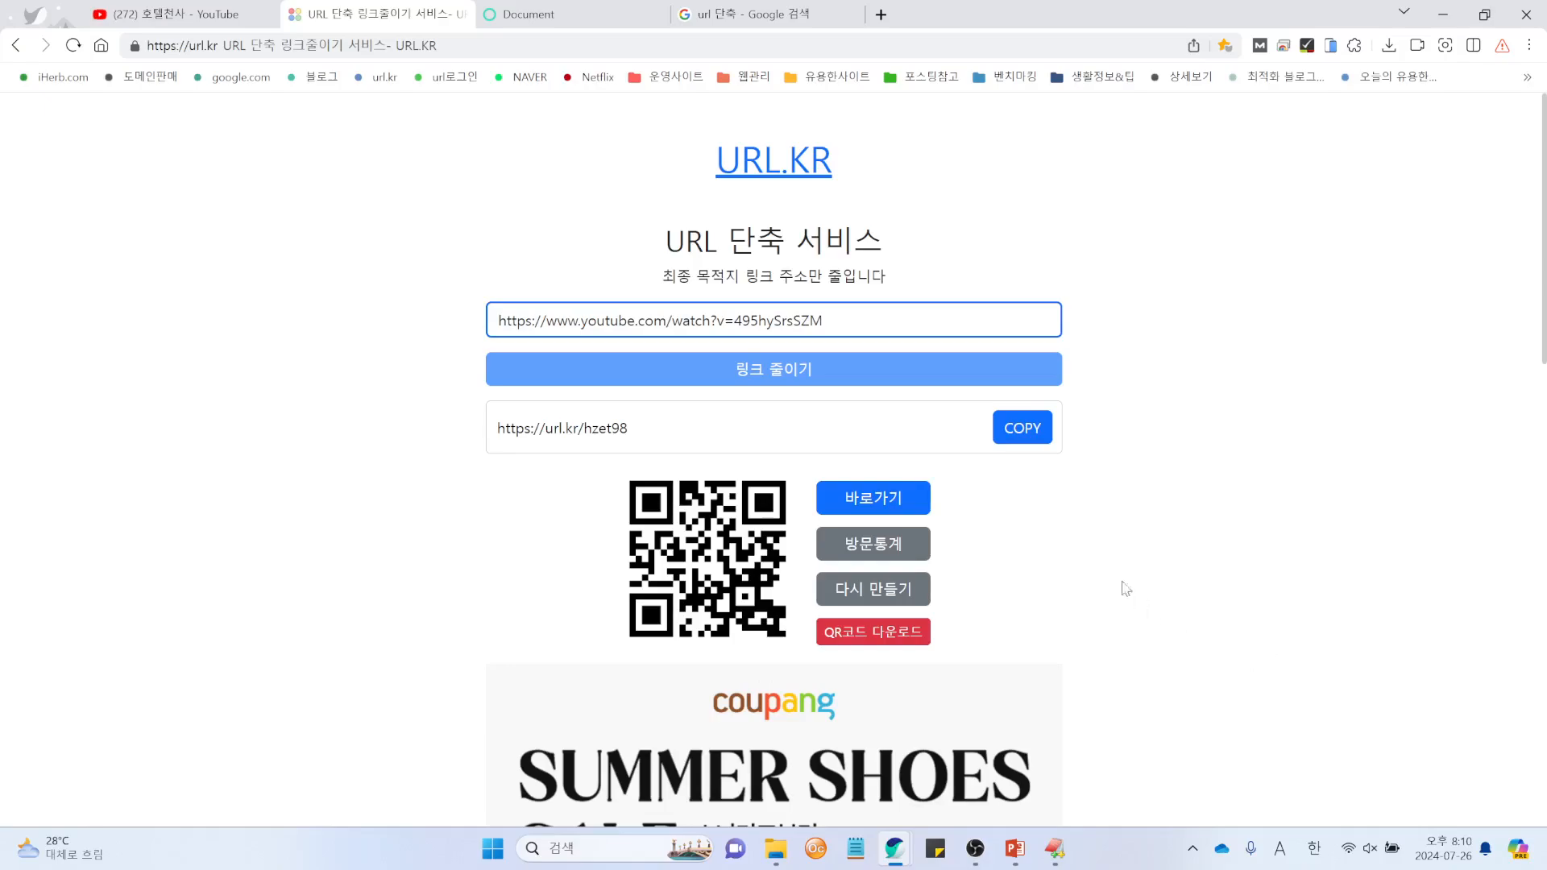
Step: Reload toolbar.co.kr and highlight its notice line 운영중인 사이트 입니다
left_click(549, 17)
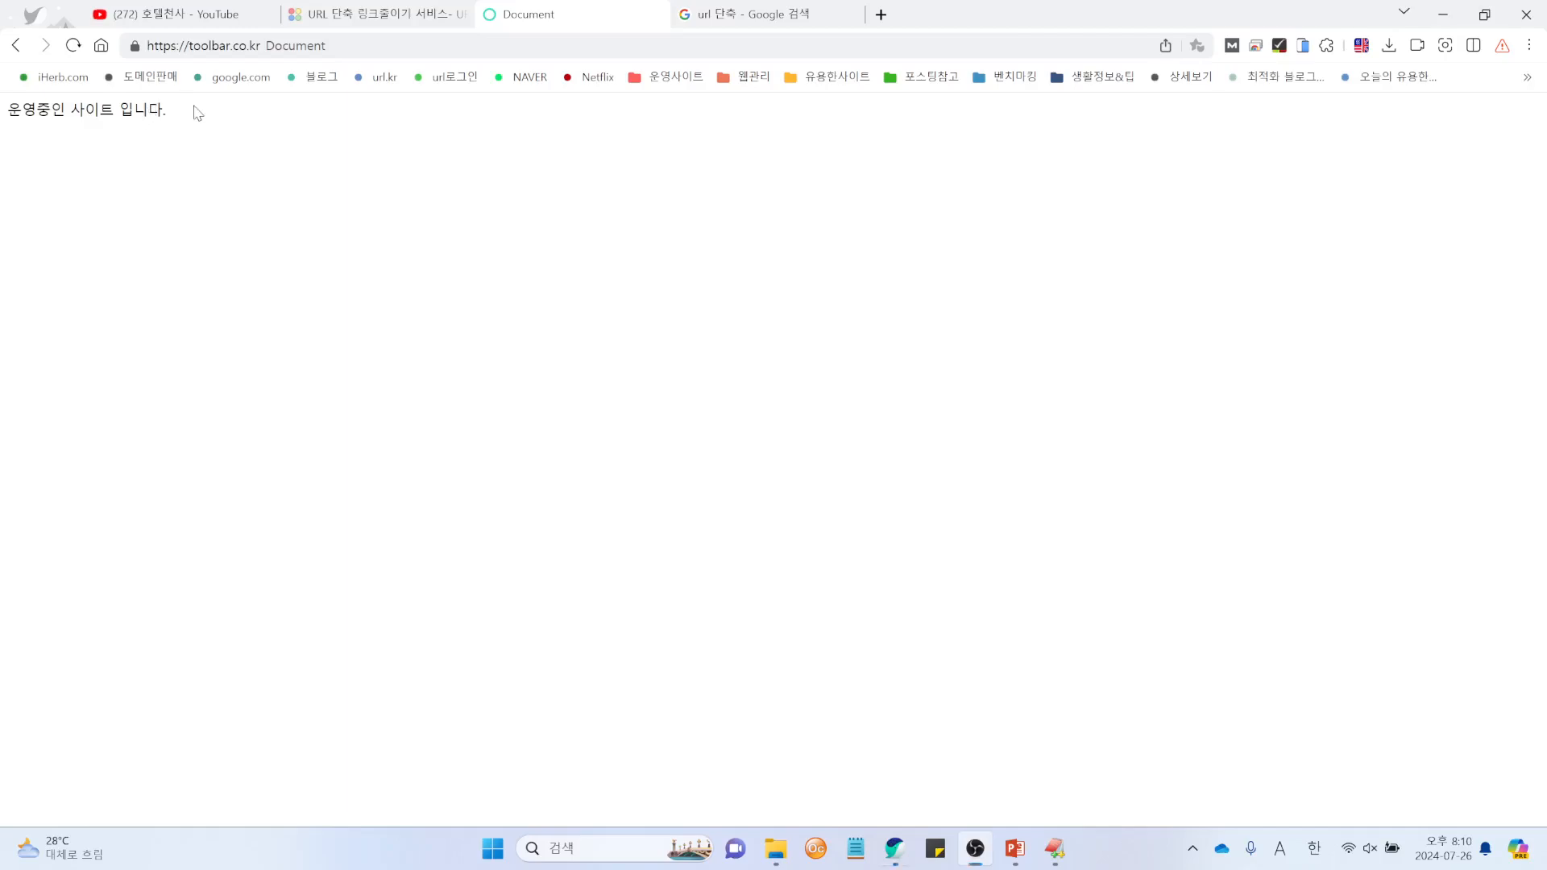
left_click_drag(195, 110, 7, 111)
left_click(329, 187)
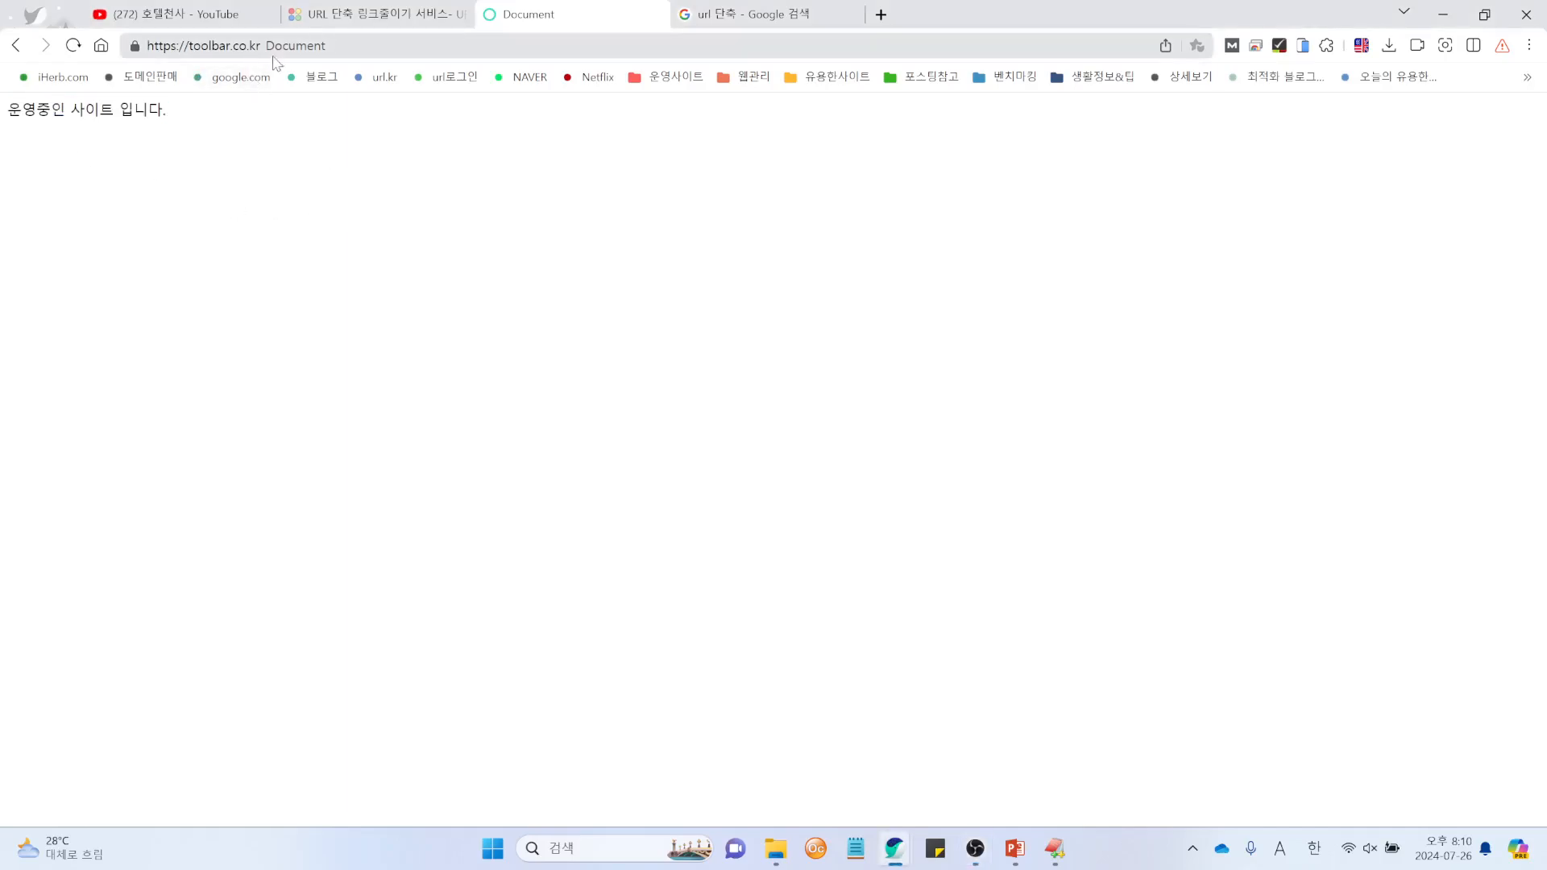
left_click_drag(194, 113, 7, 113)
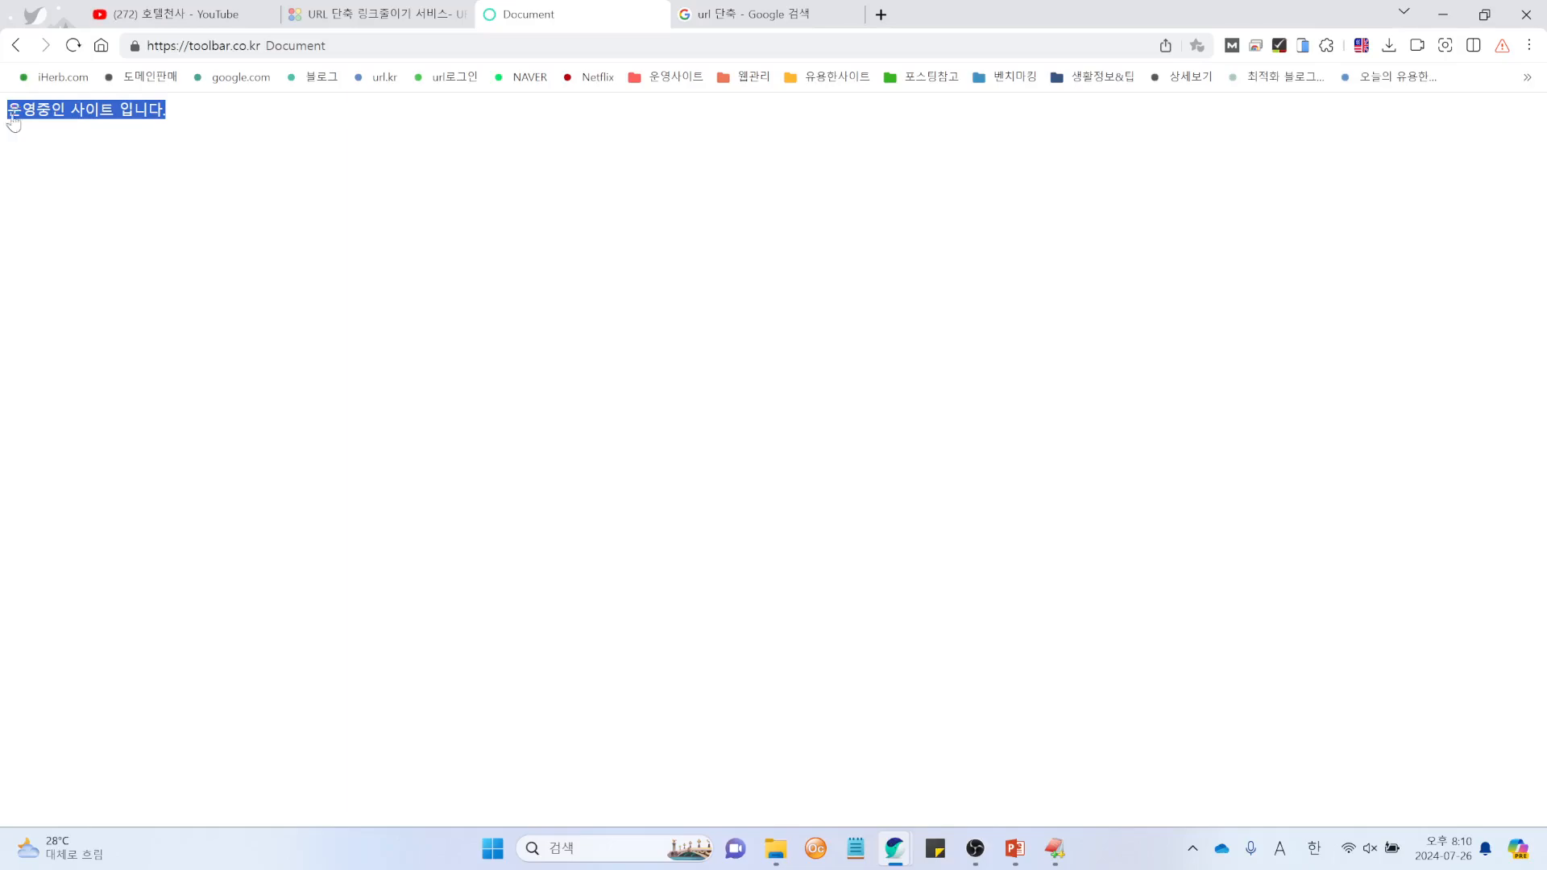
left_click(213, 246)
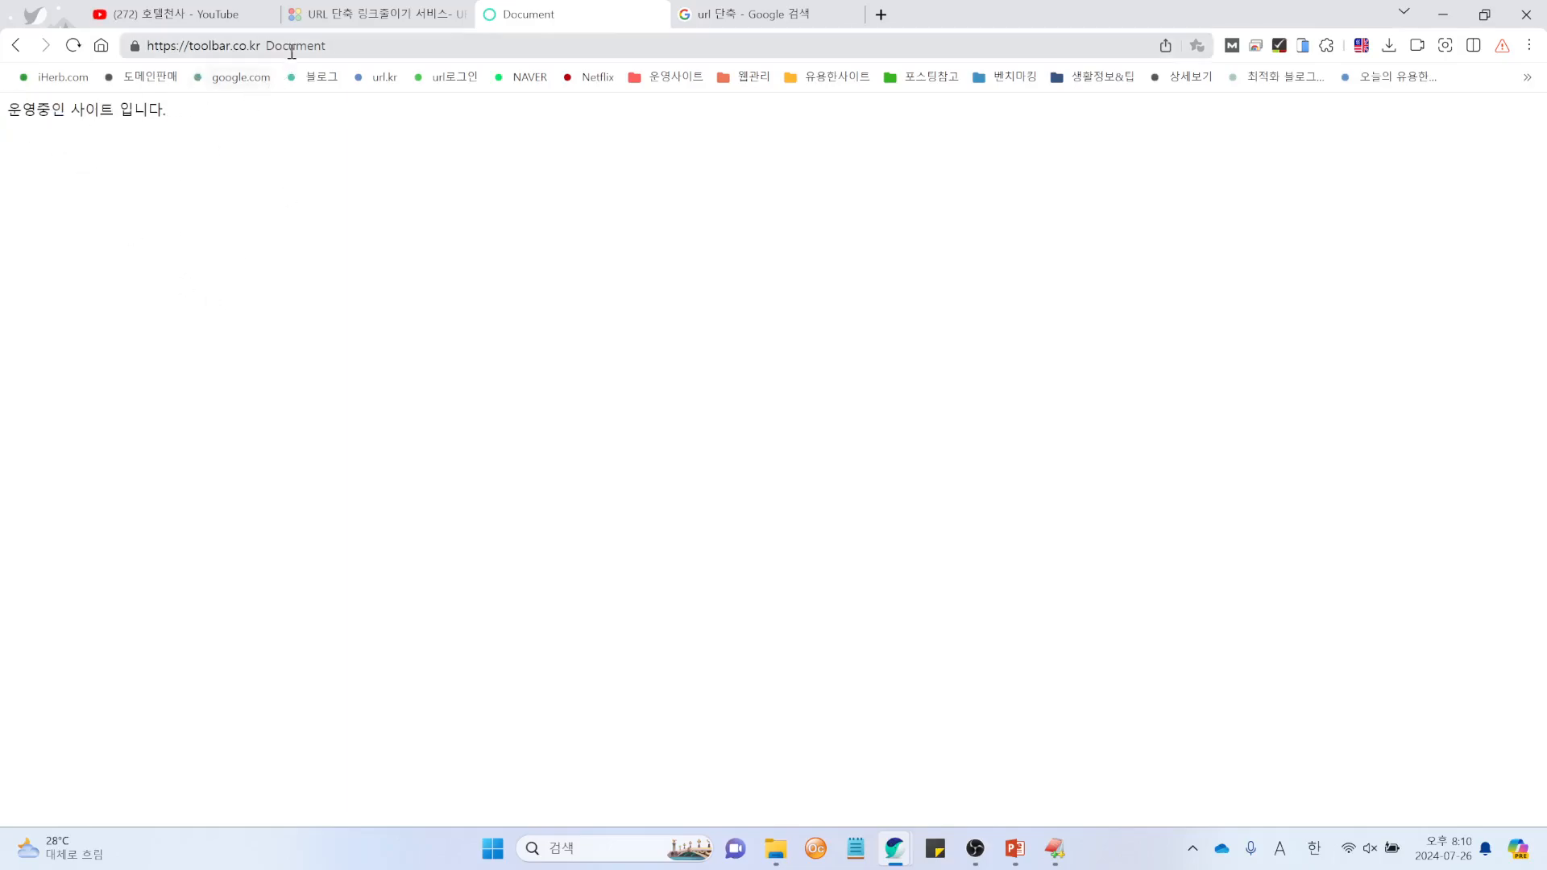
left_click(360, 52)
key("Return")
left_click_drag(165, 113, 2, 121)
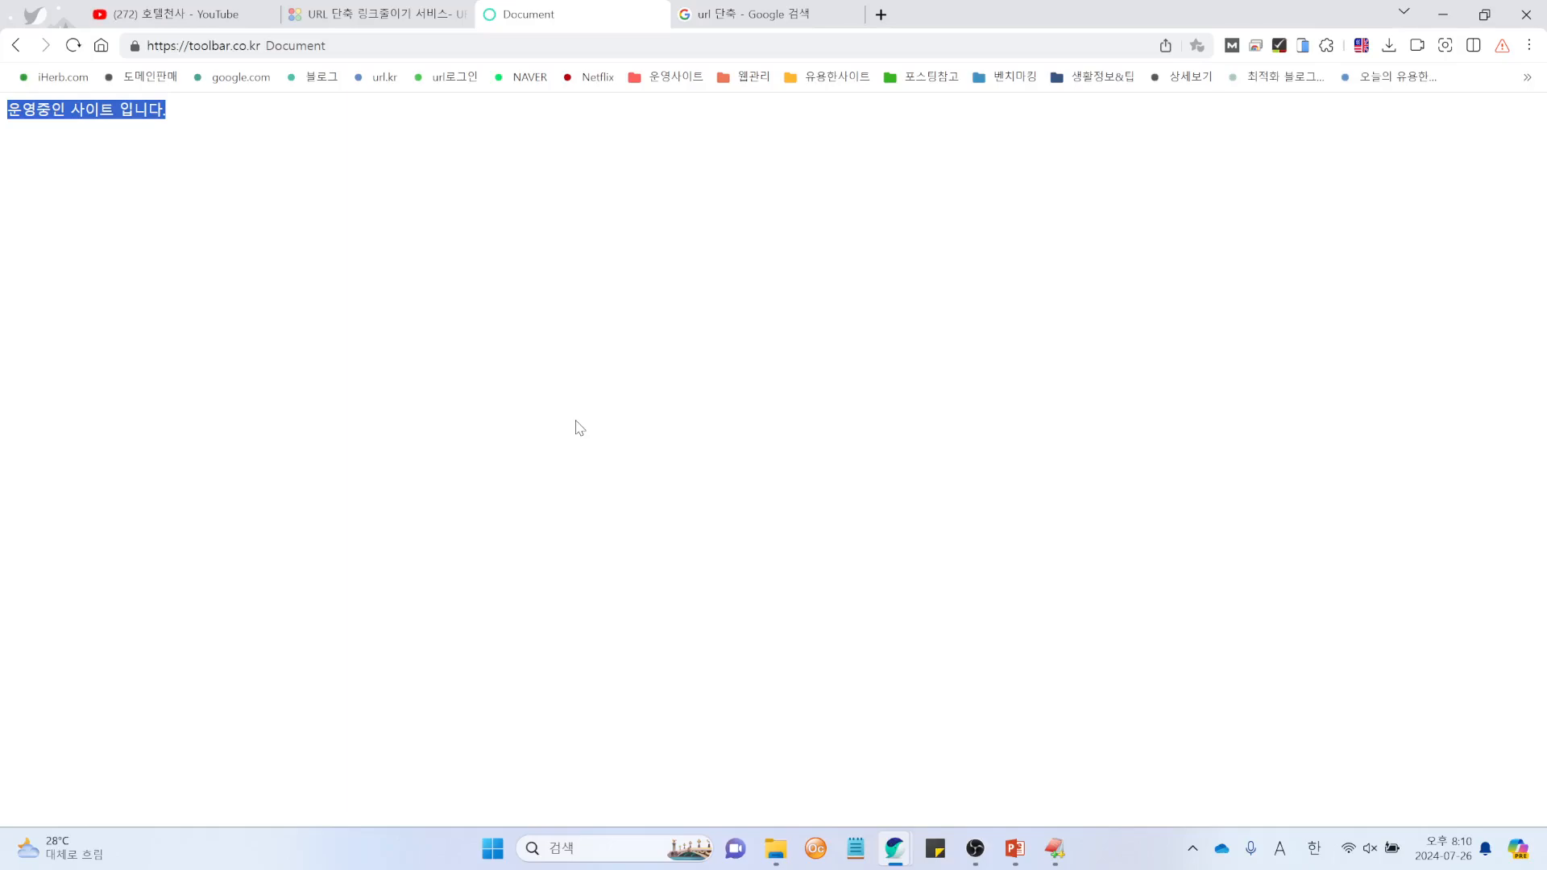
left_click(325, 235)
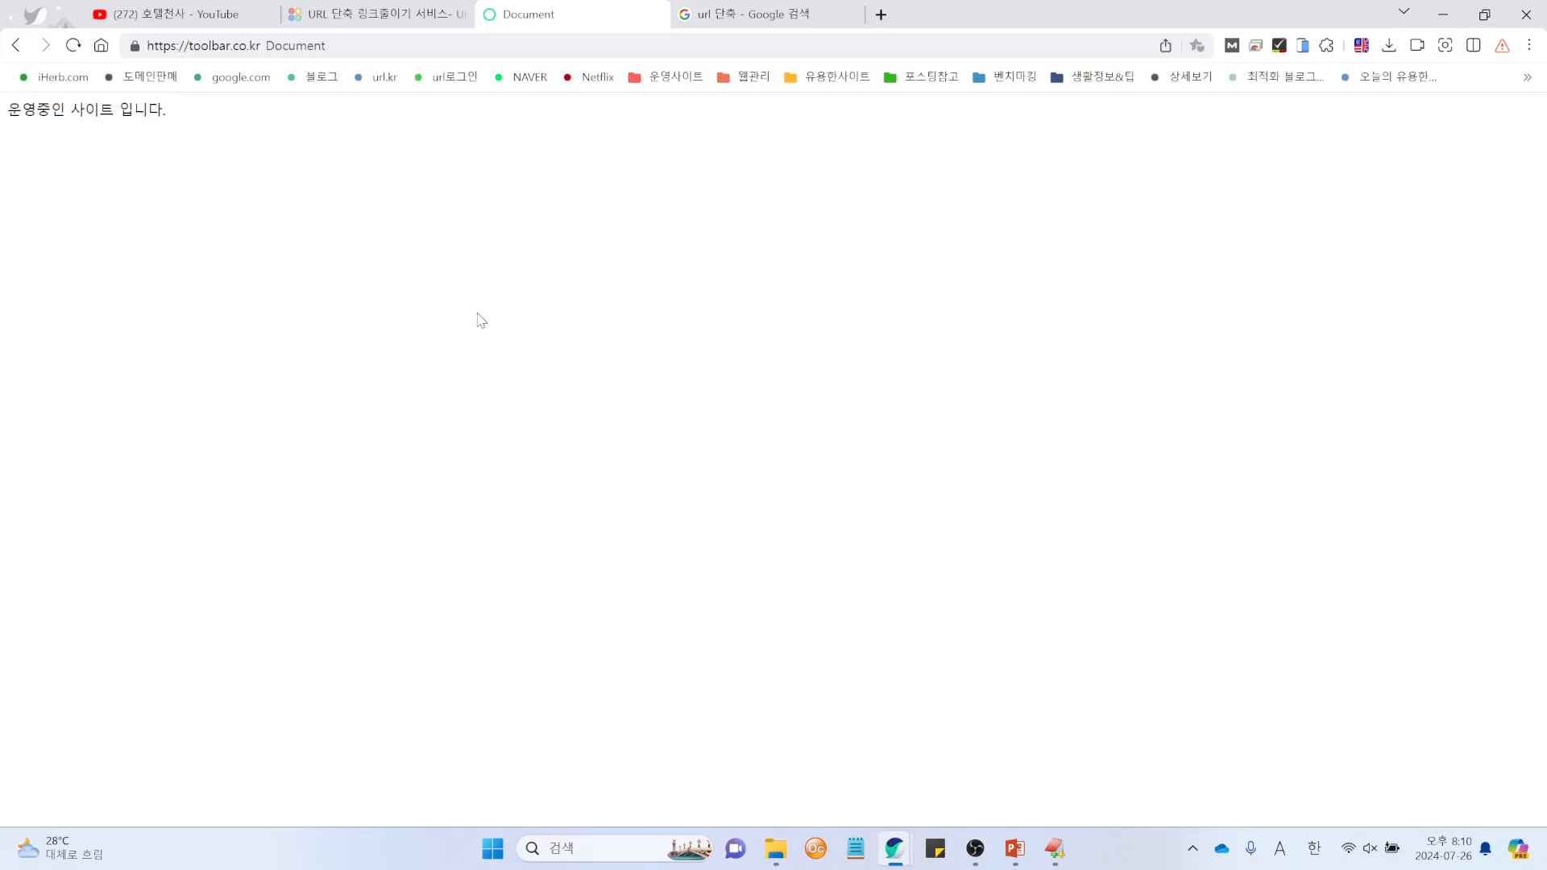
Step: Cycle through the URL.KR, toolbar.co.kr and Google tabs, then bring up PowerPoint
left_click(411, 24)
left_click(556, 20)
left_click(735, 23)
left_click(569, 26)
left_click(1015, 848)
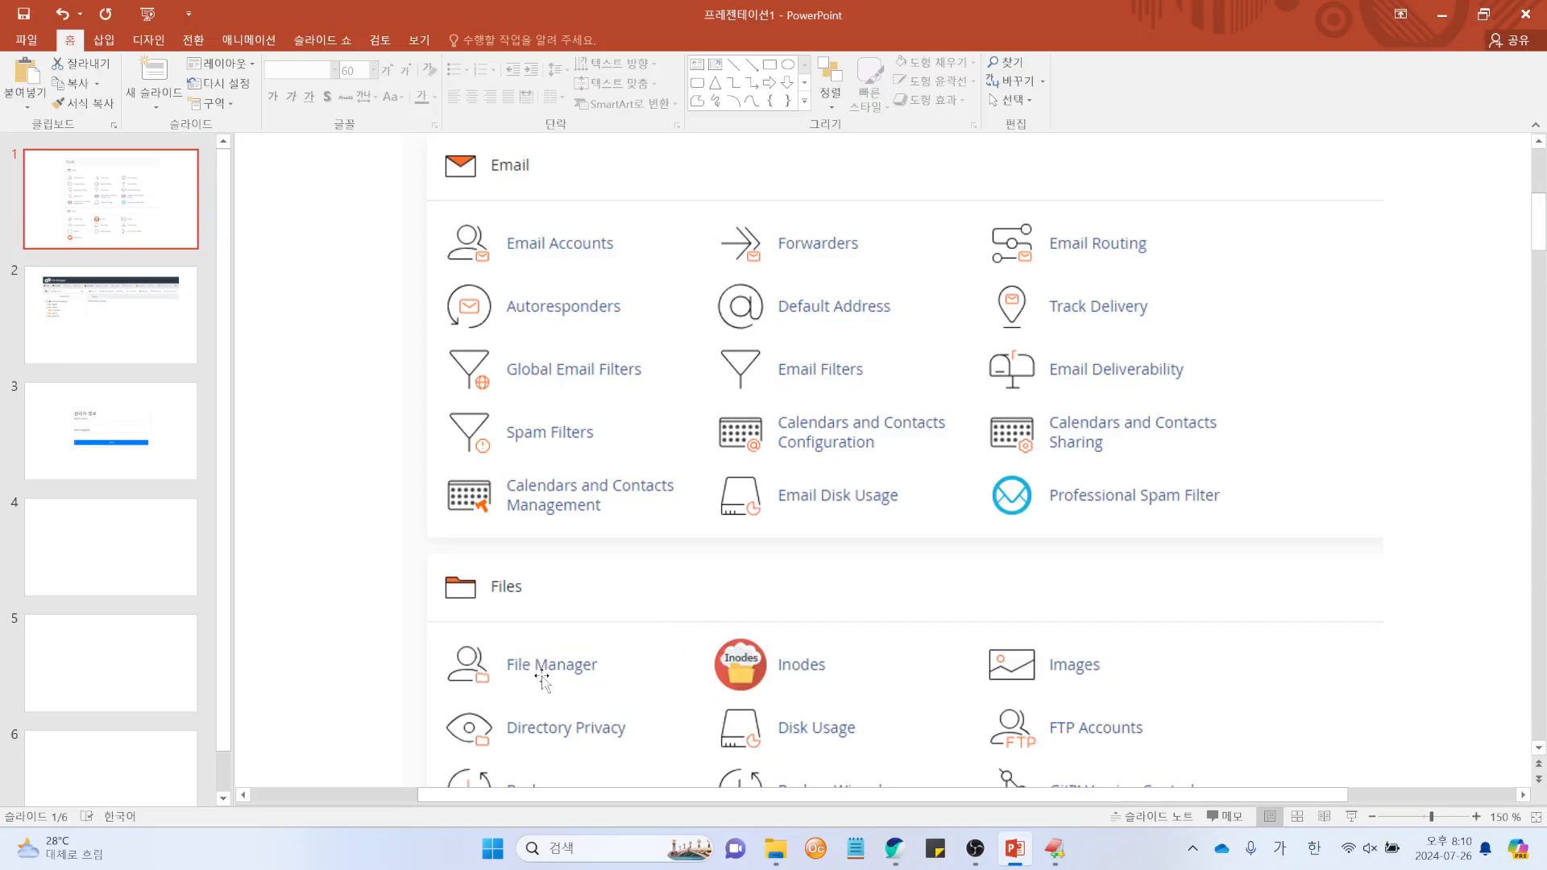
Step: Show slide 2's File Manager screenshot, then move the live cPanel File Manager over the slides
left_click(110, 314)
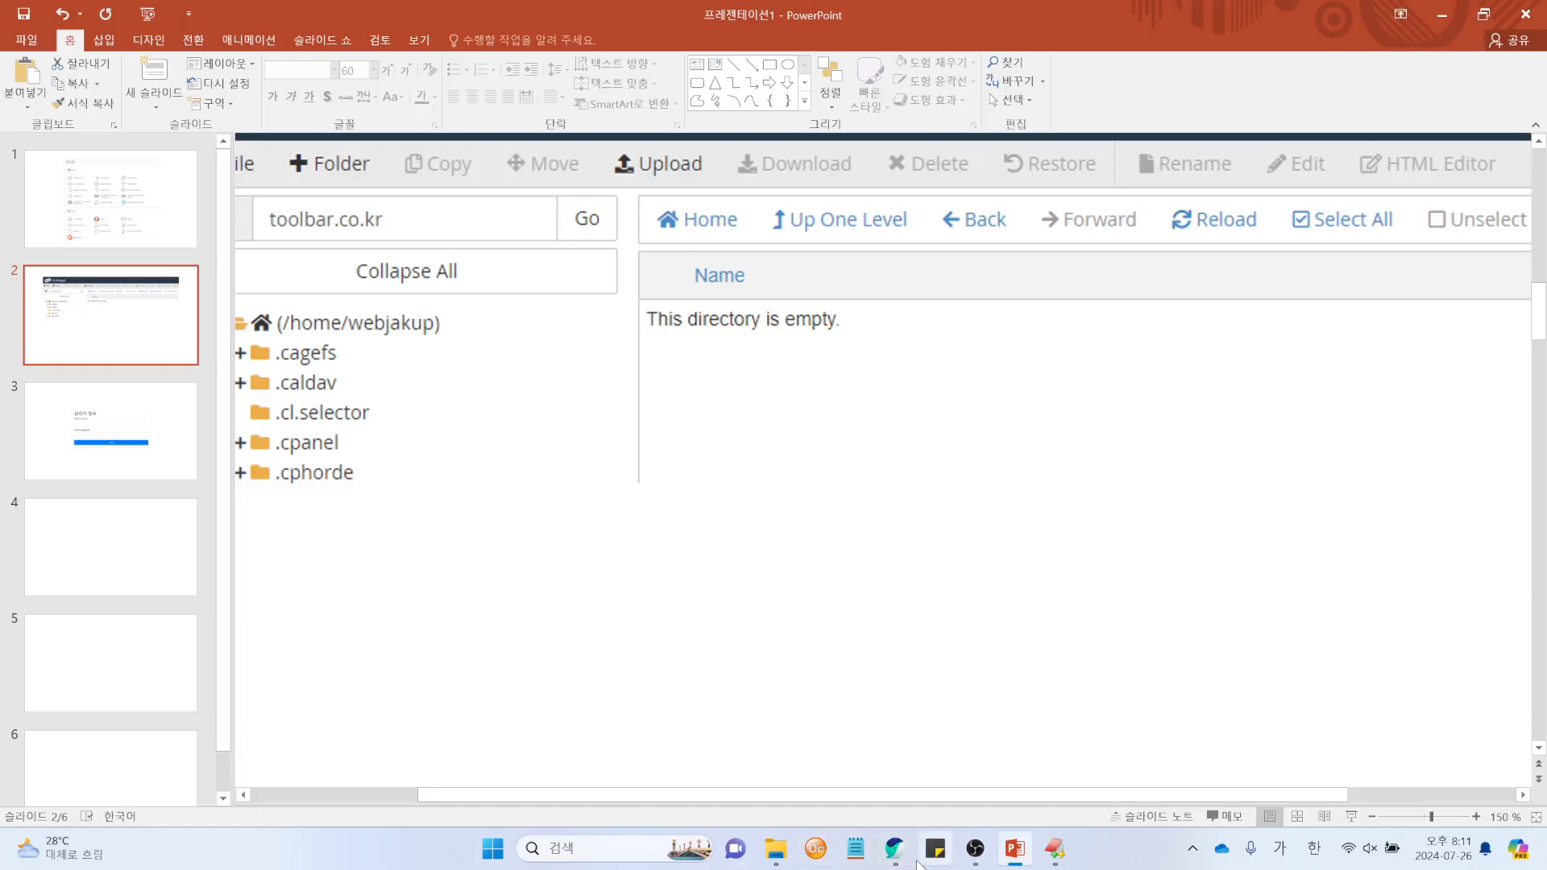
left_click(790, 805)
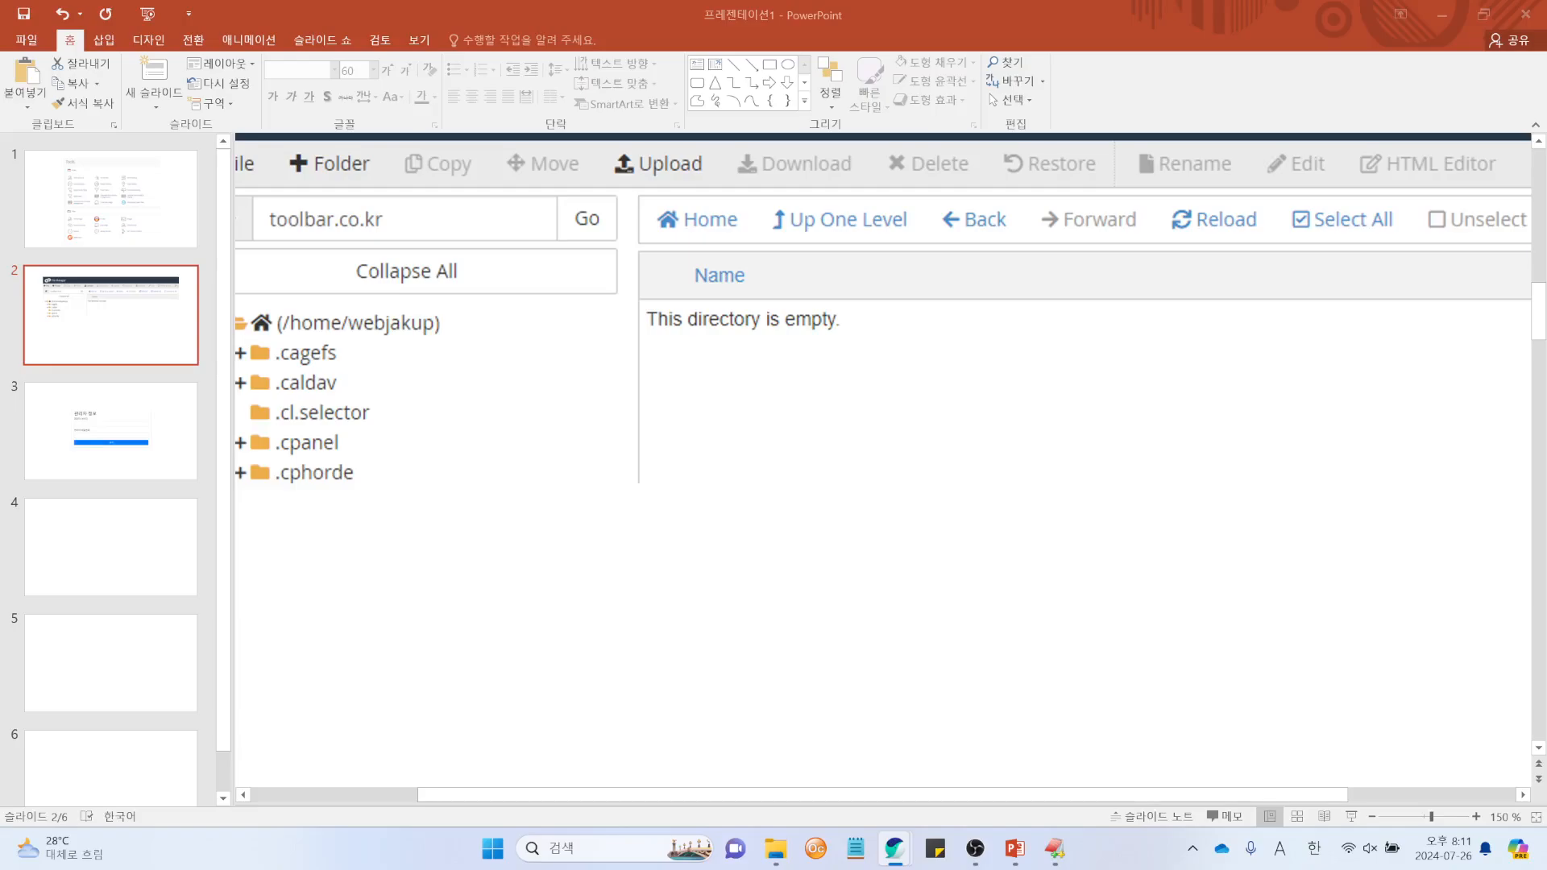
left_click_drag(0, 266, 668, 66)
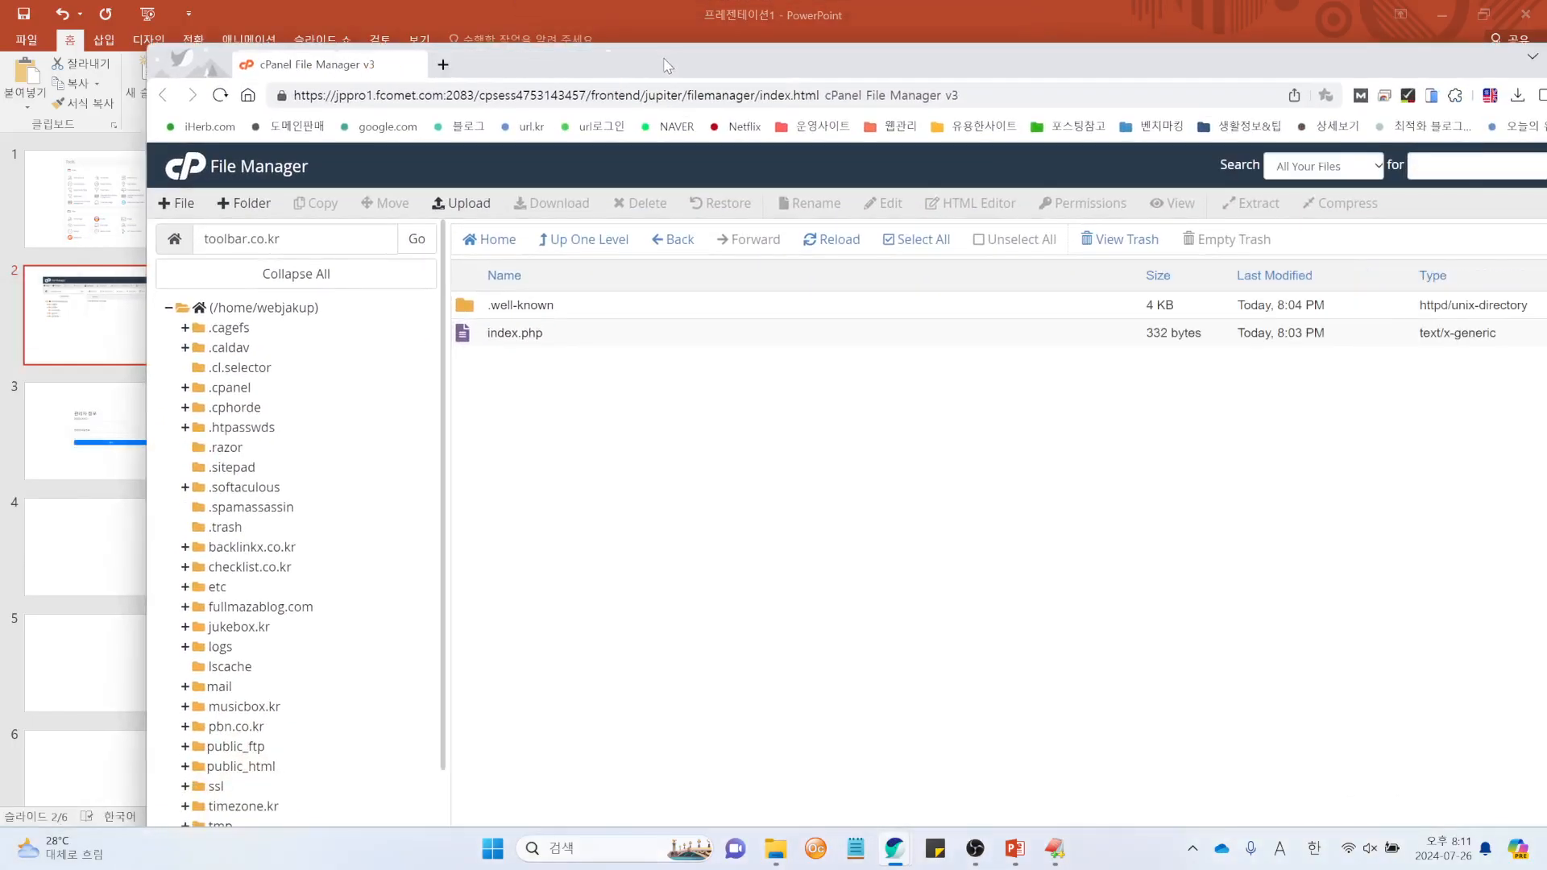
Step: Maximize the cPanel File Manager window showing the toolbar.co.kr folder contents
double_click(807, 75)
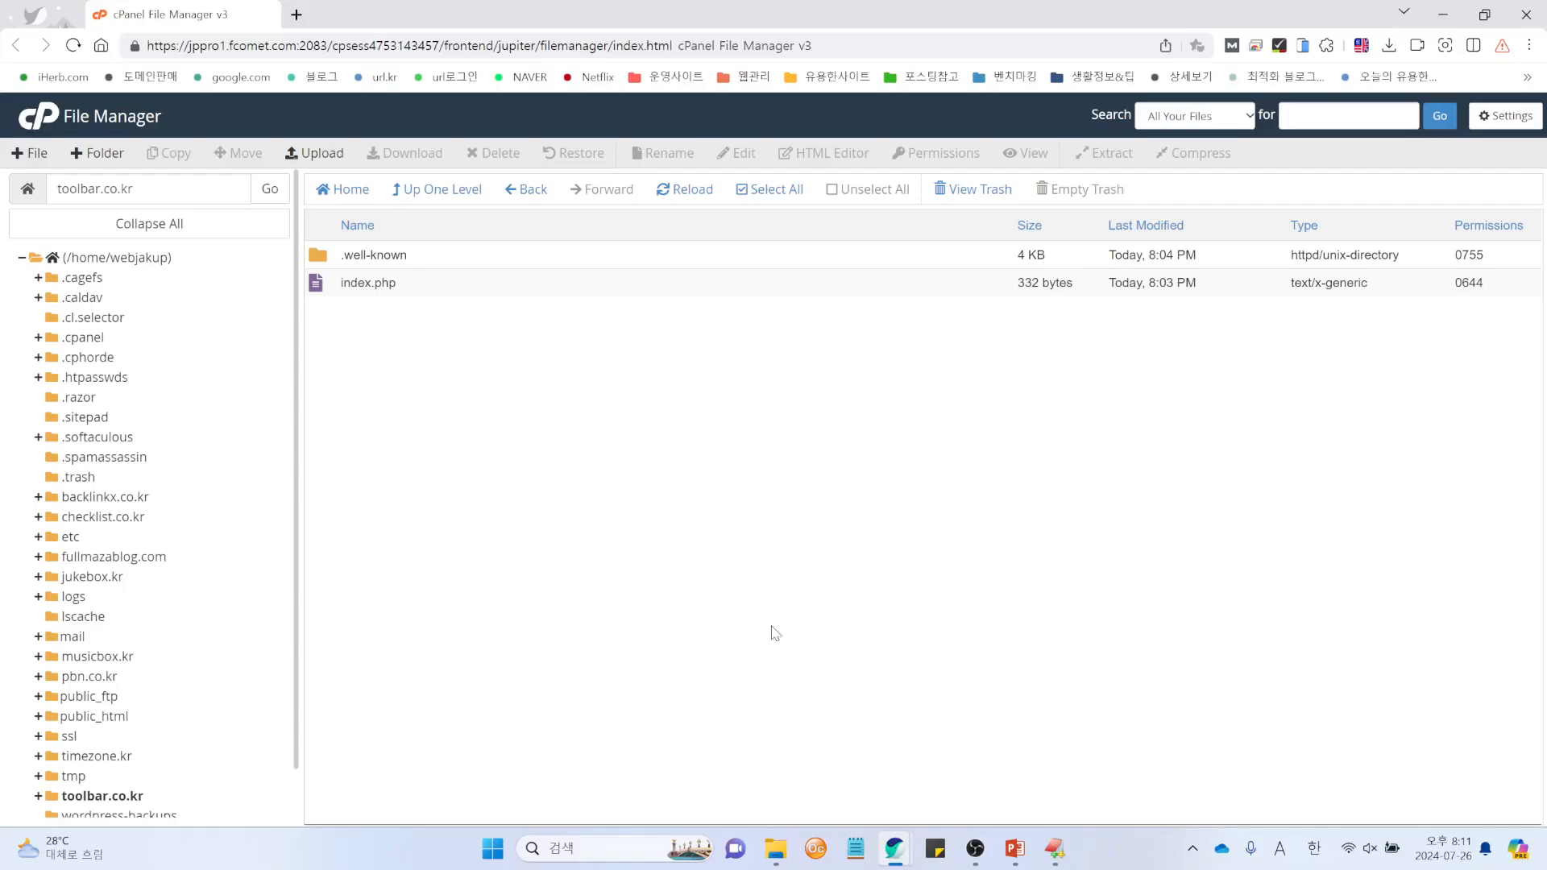
Step: Drag the 15 site files into toolbar.co.kr's upload page, then close it at 100%
left_click(327, 156)
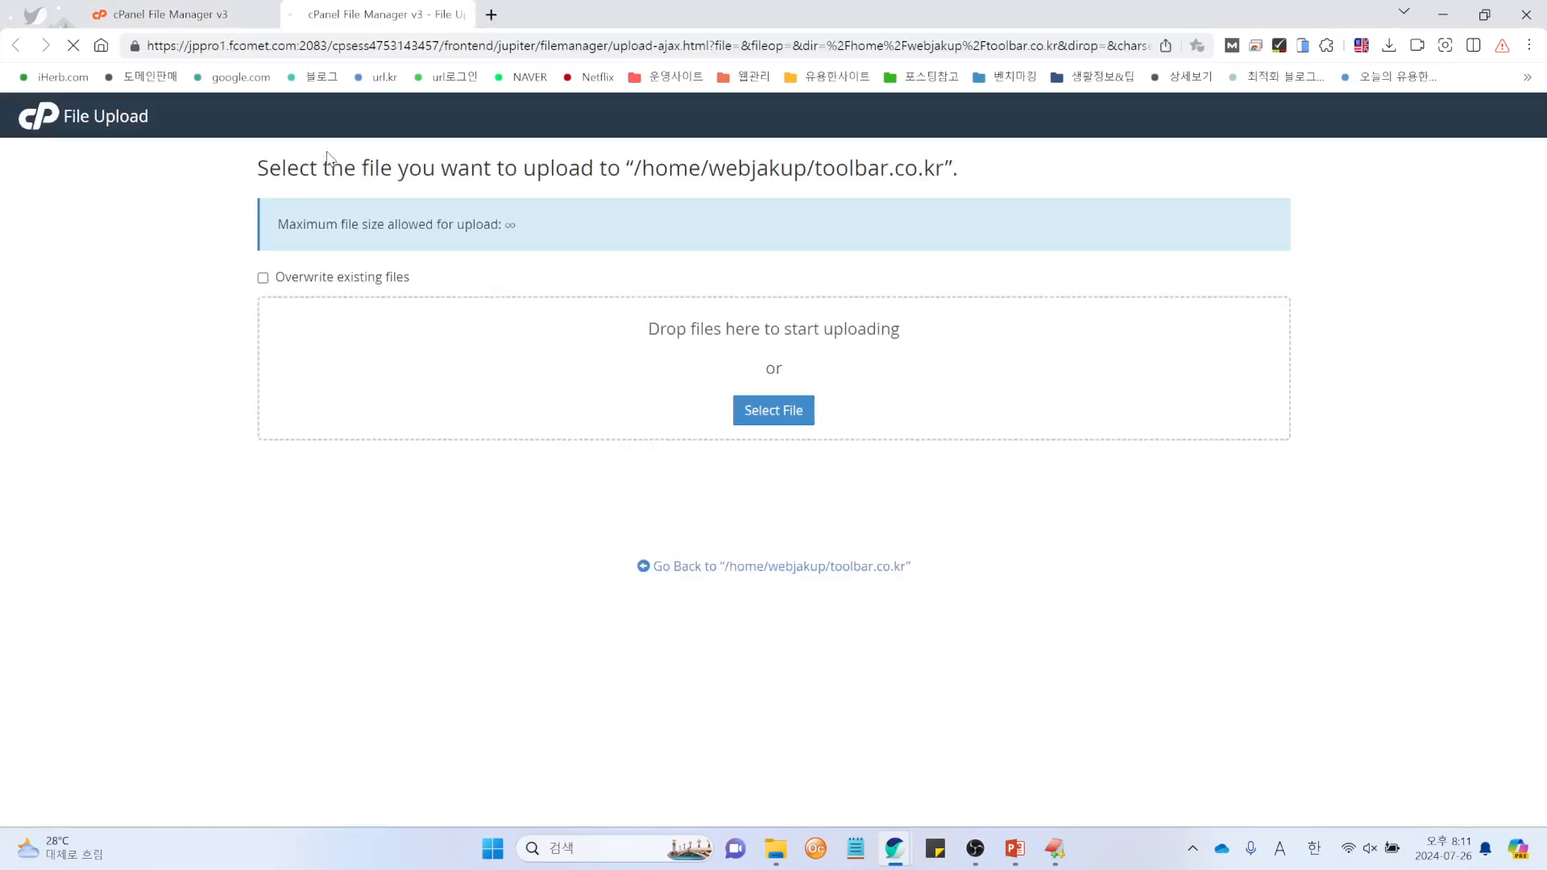
left_click(775, 848)
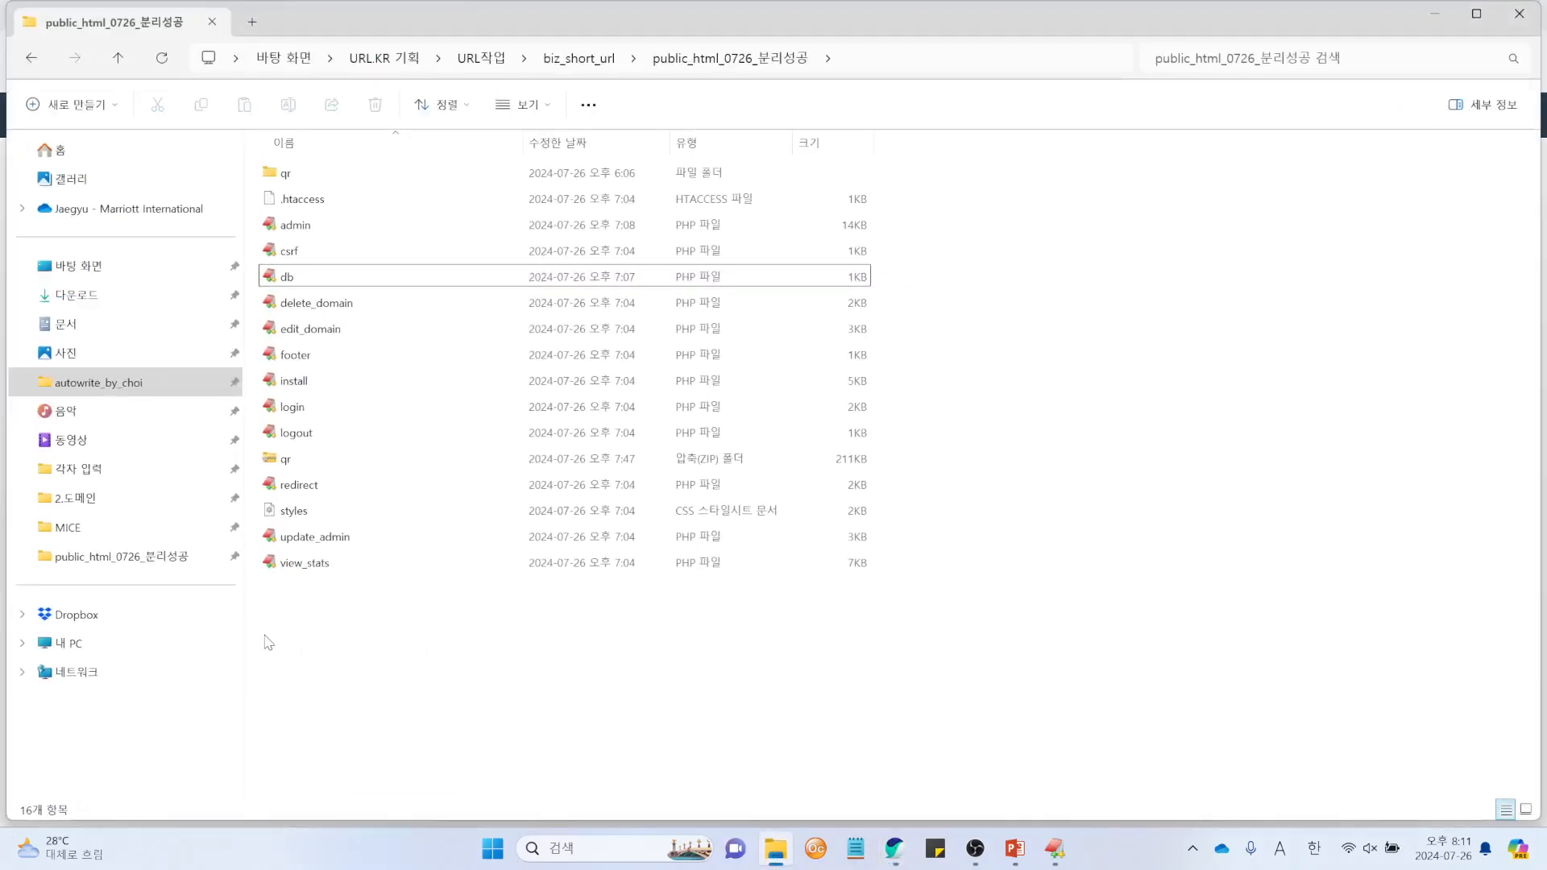
left_click_drag(269, 642, 519, 201)
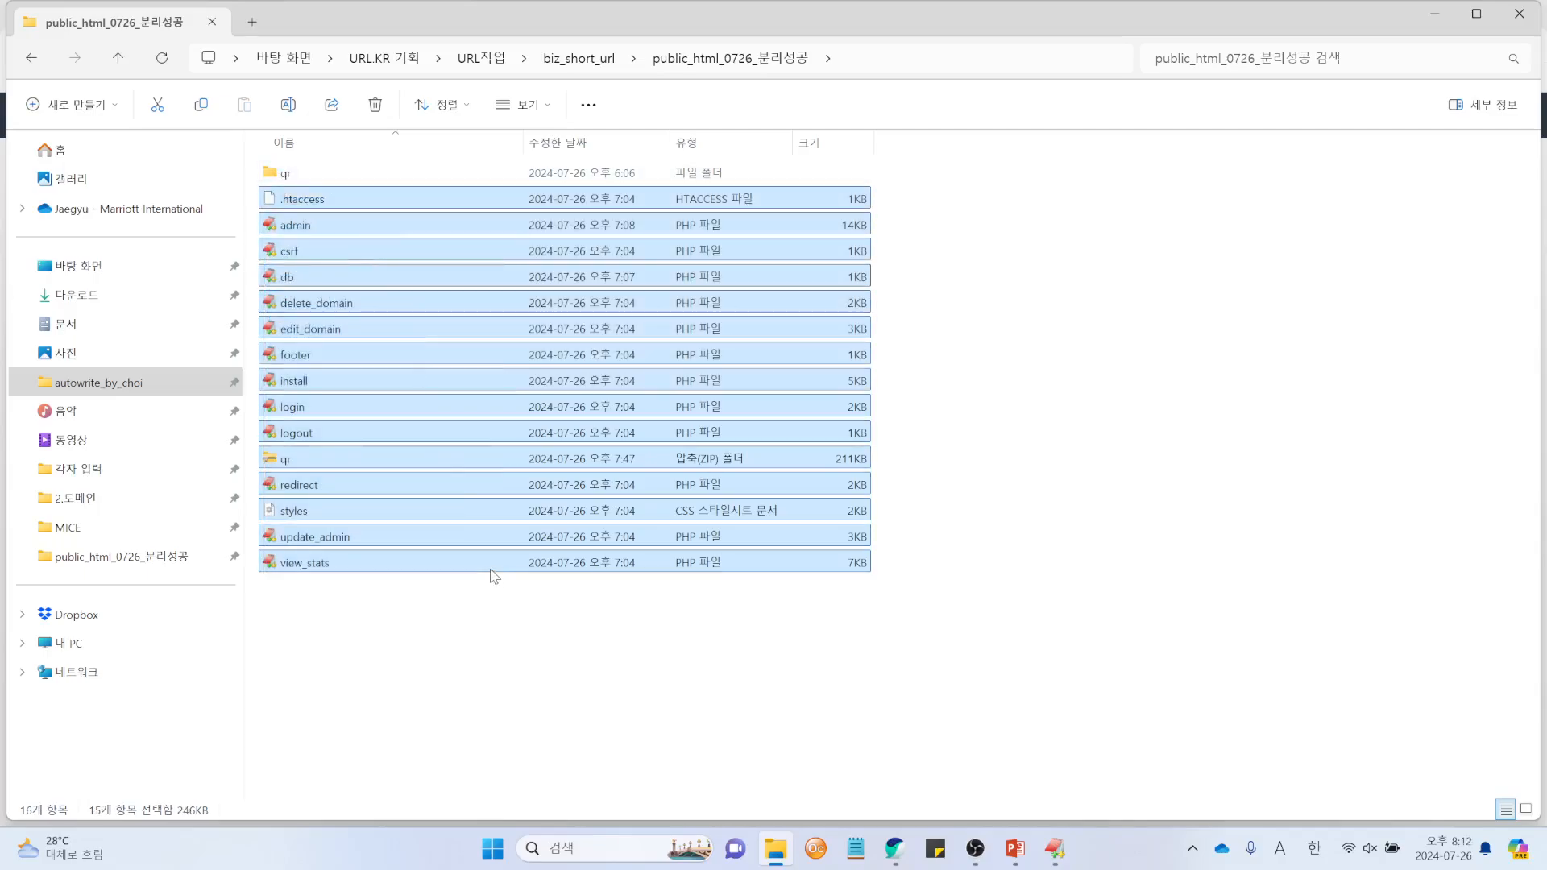
left_click_drag(491, 569, 873, 401)
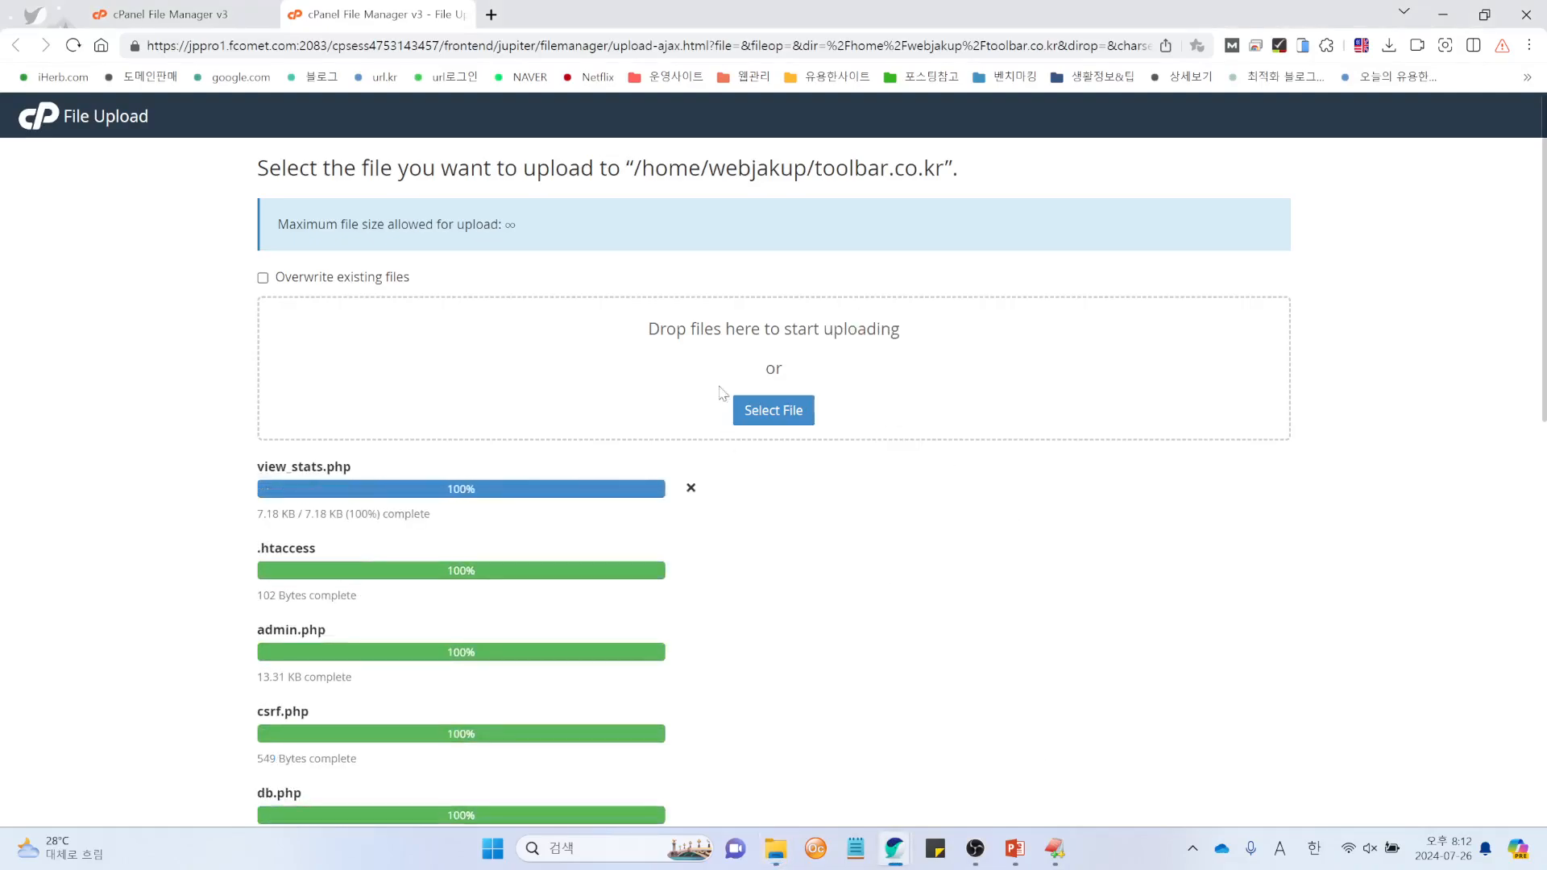
scroll(832, 598, "down", 10)
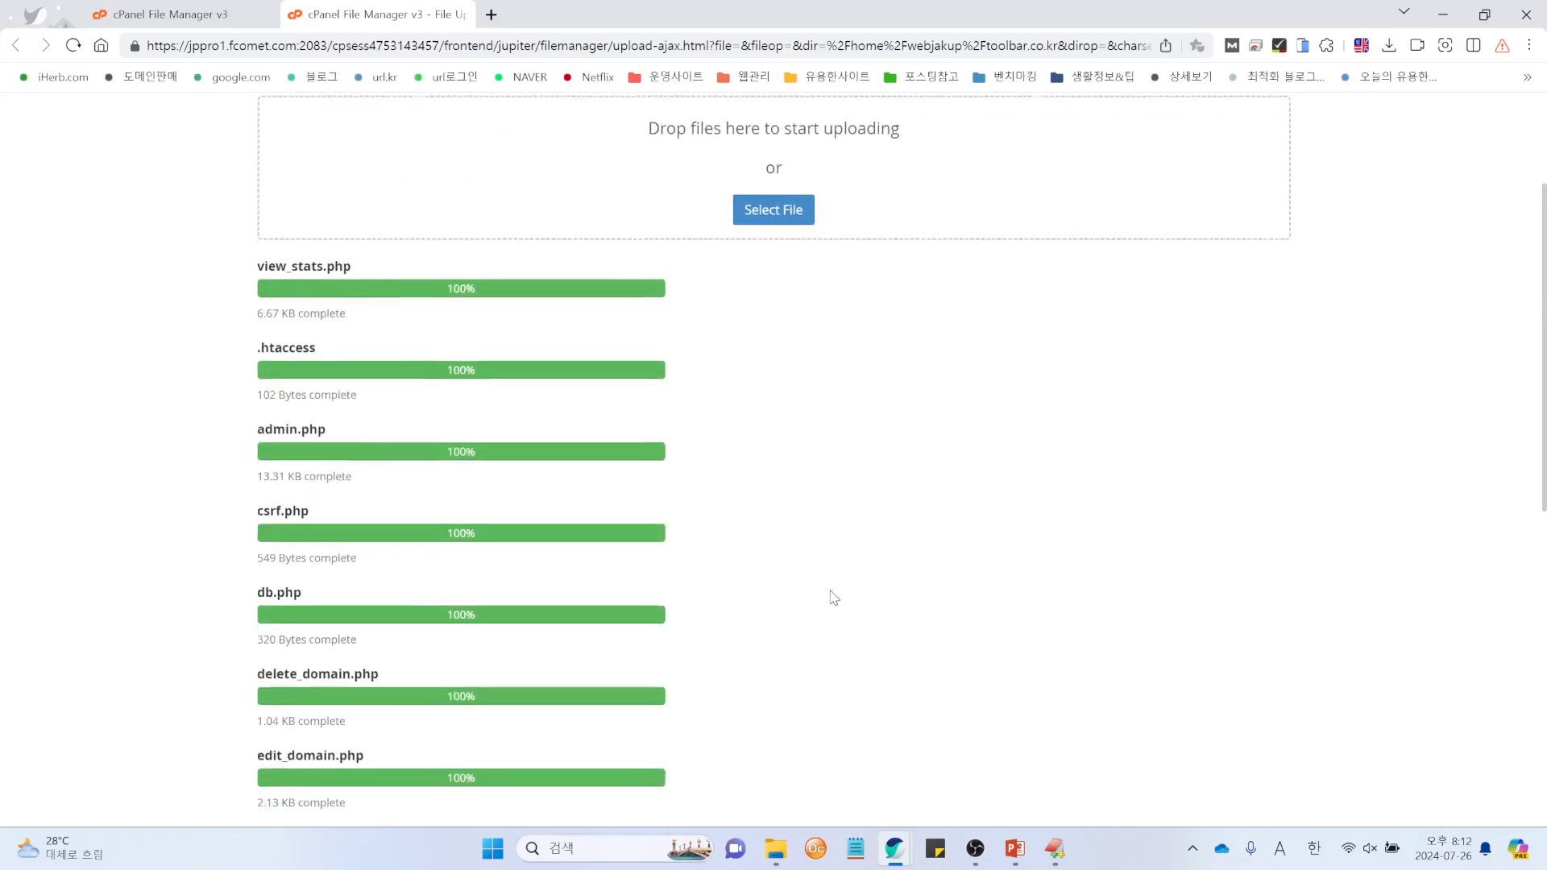
scroll(829, 594, "up", 10)
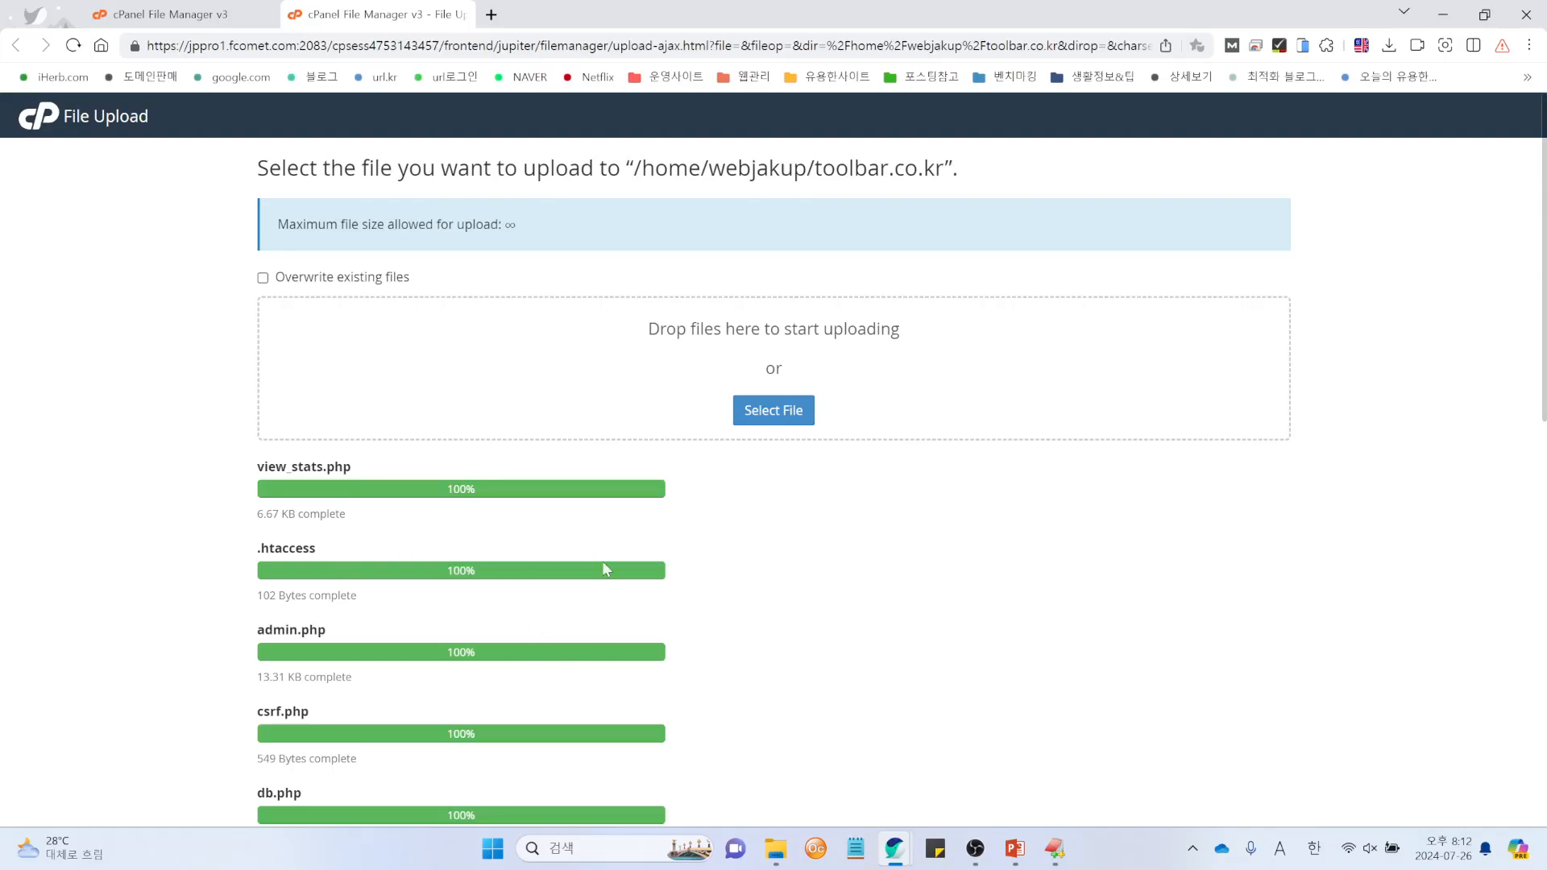
left_click(464, 14)
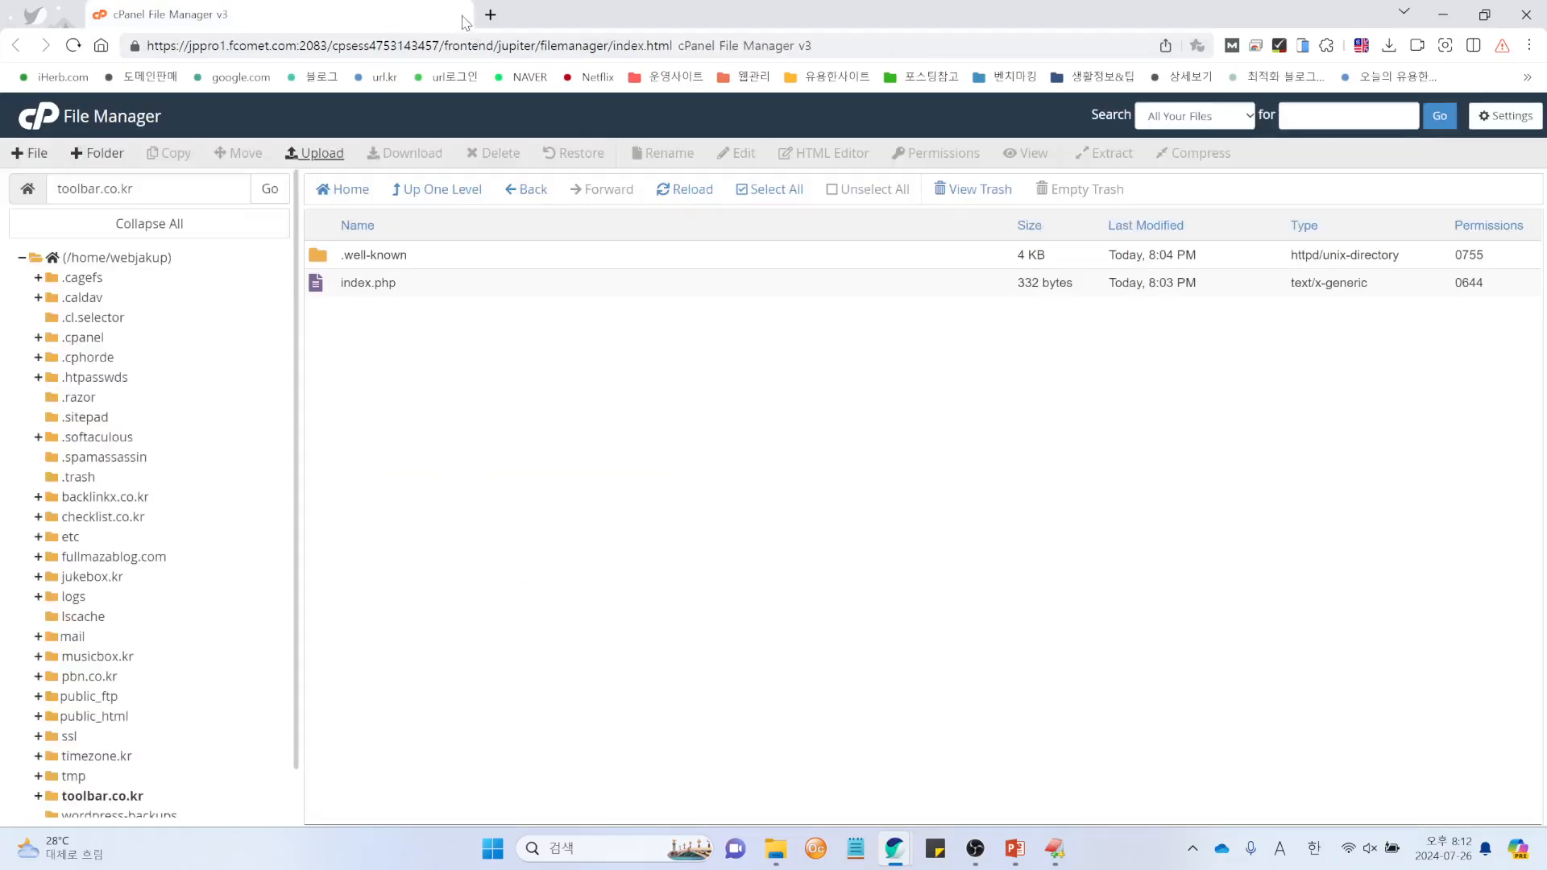
Step: Extract qr.zip into /toolbar.co.kr, creating the qr folder
left_click(680, 193)
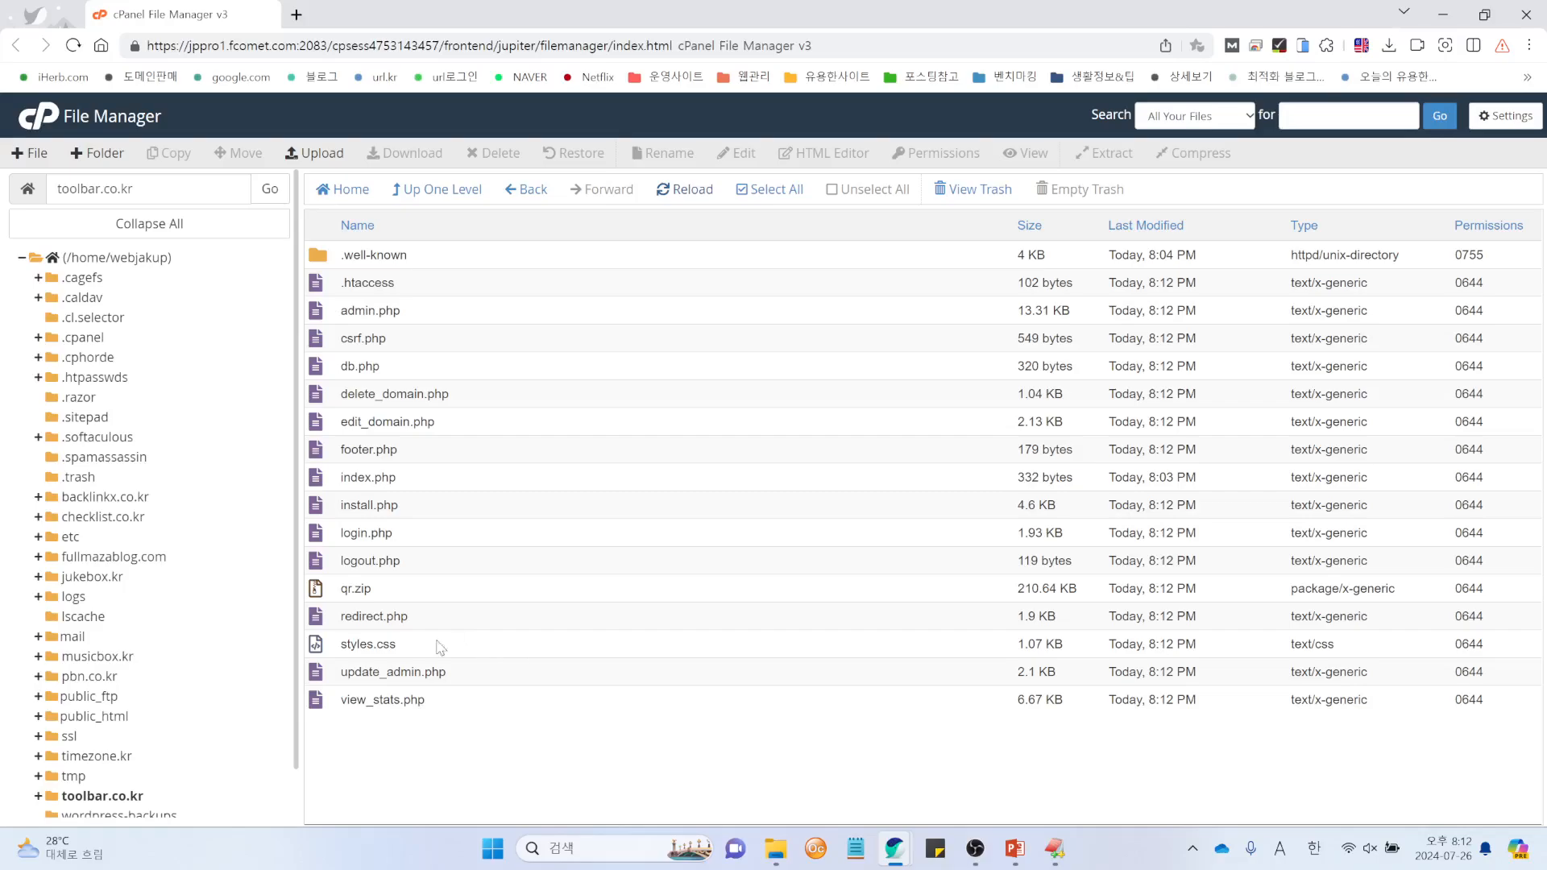
right_click(344, 592)
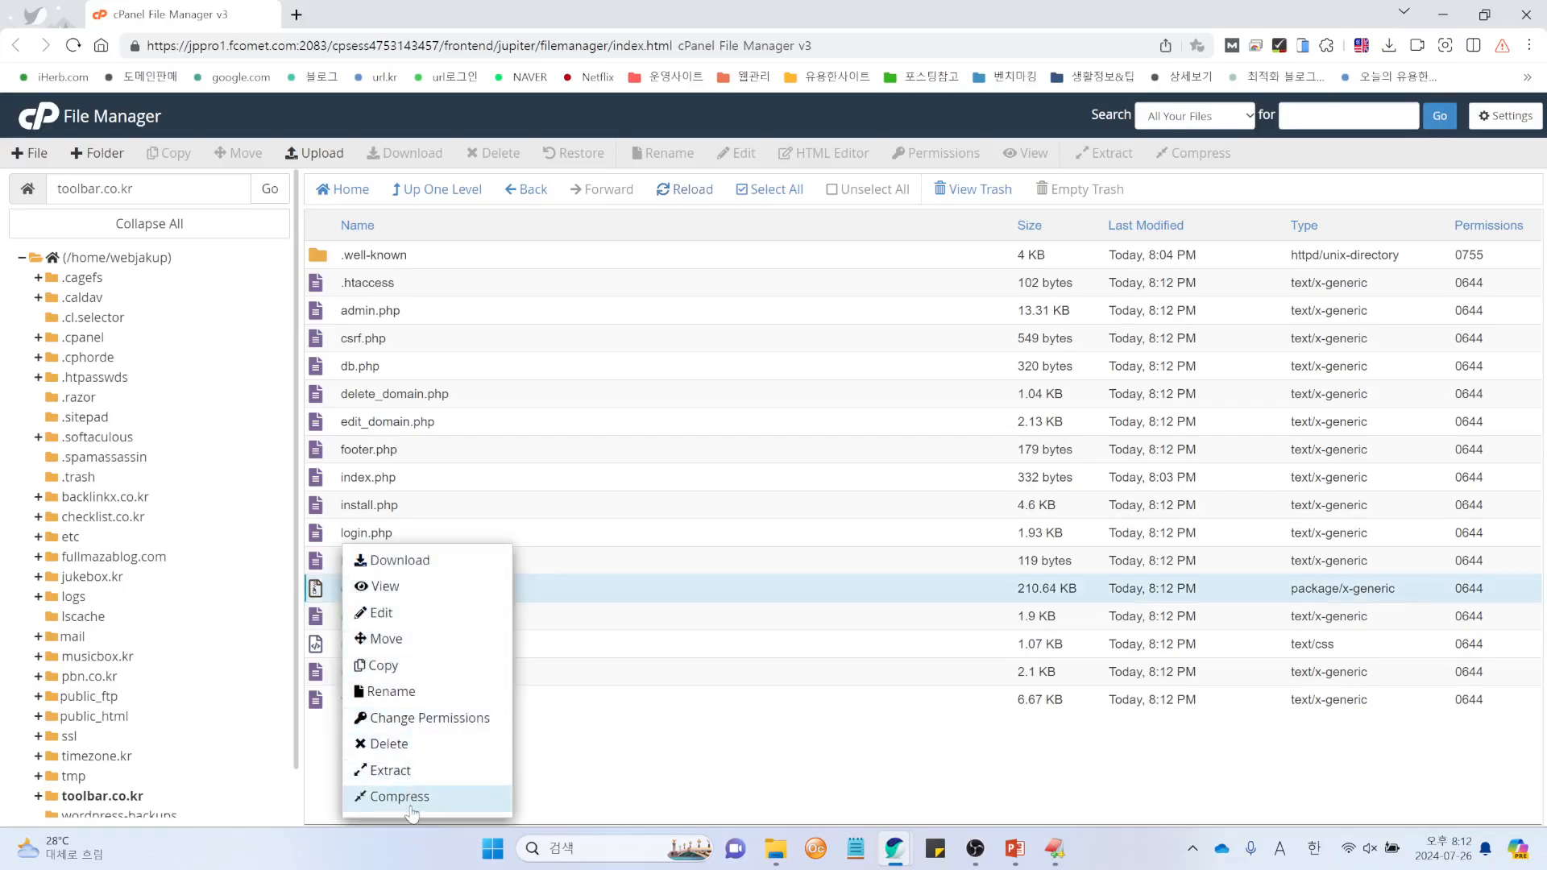
left_click(390, 770)
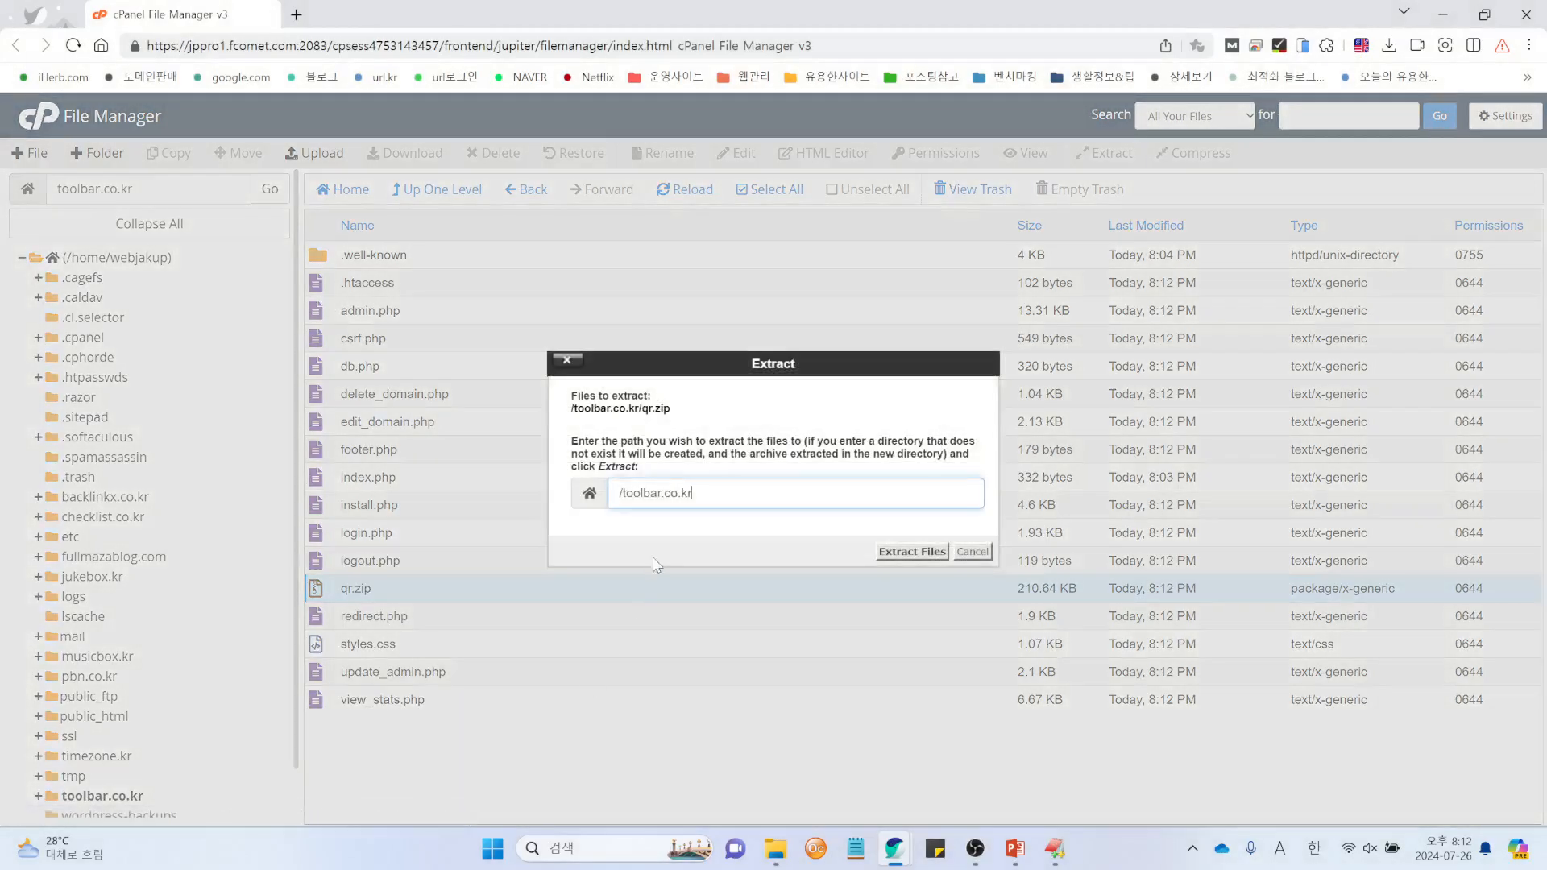
left_click(911, 554)
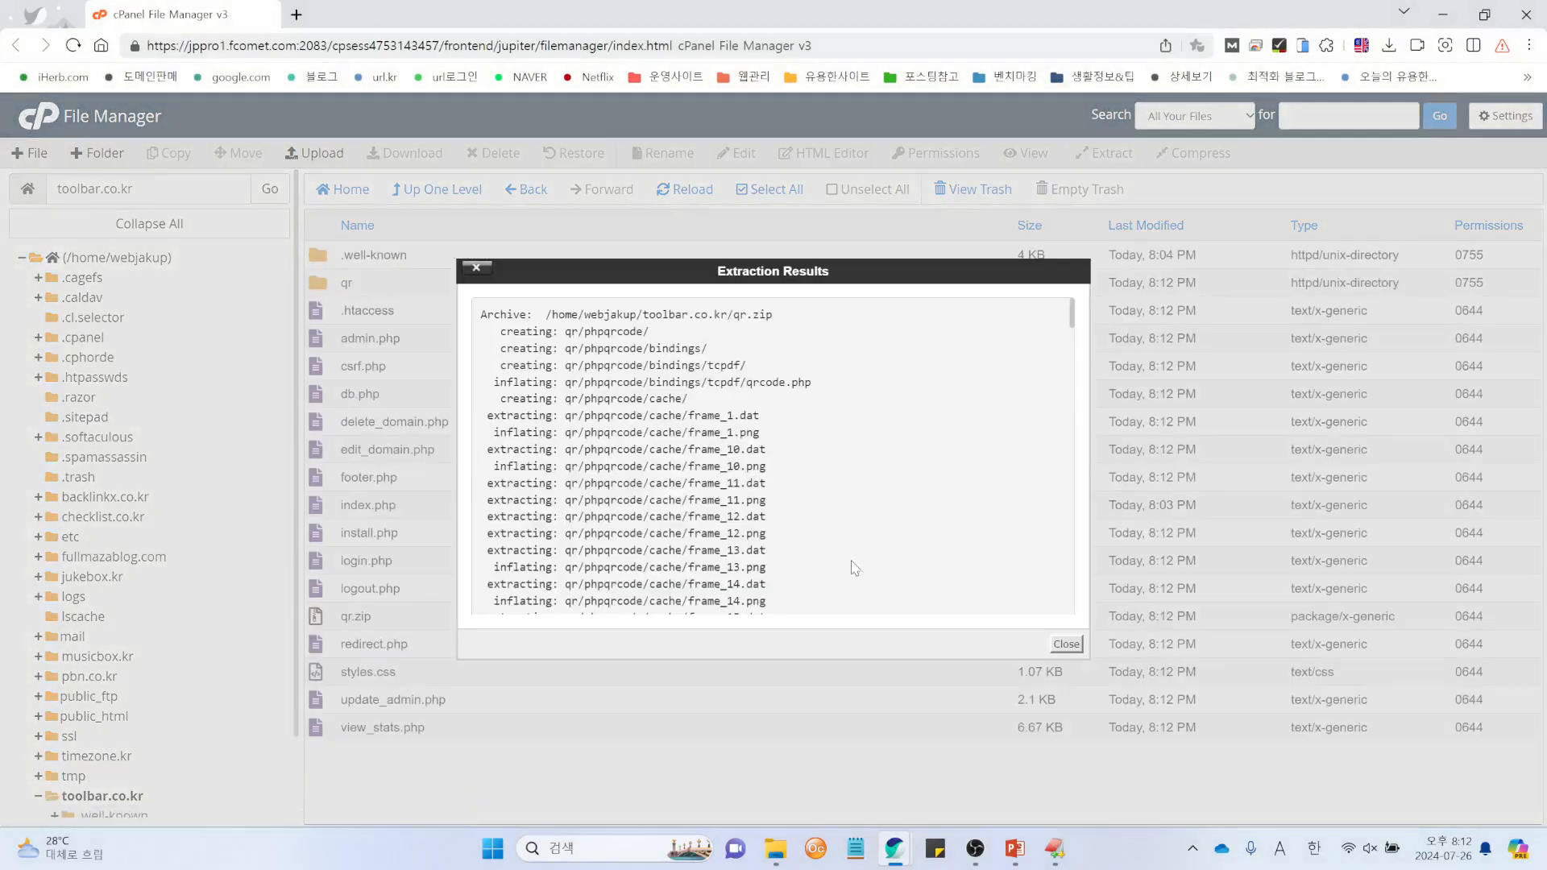
left_click(1066, 644)
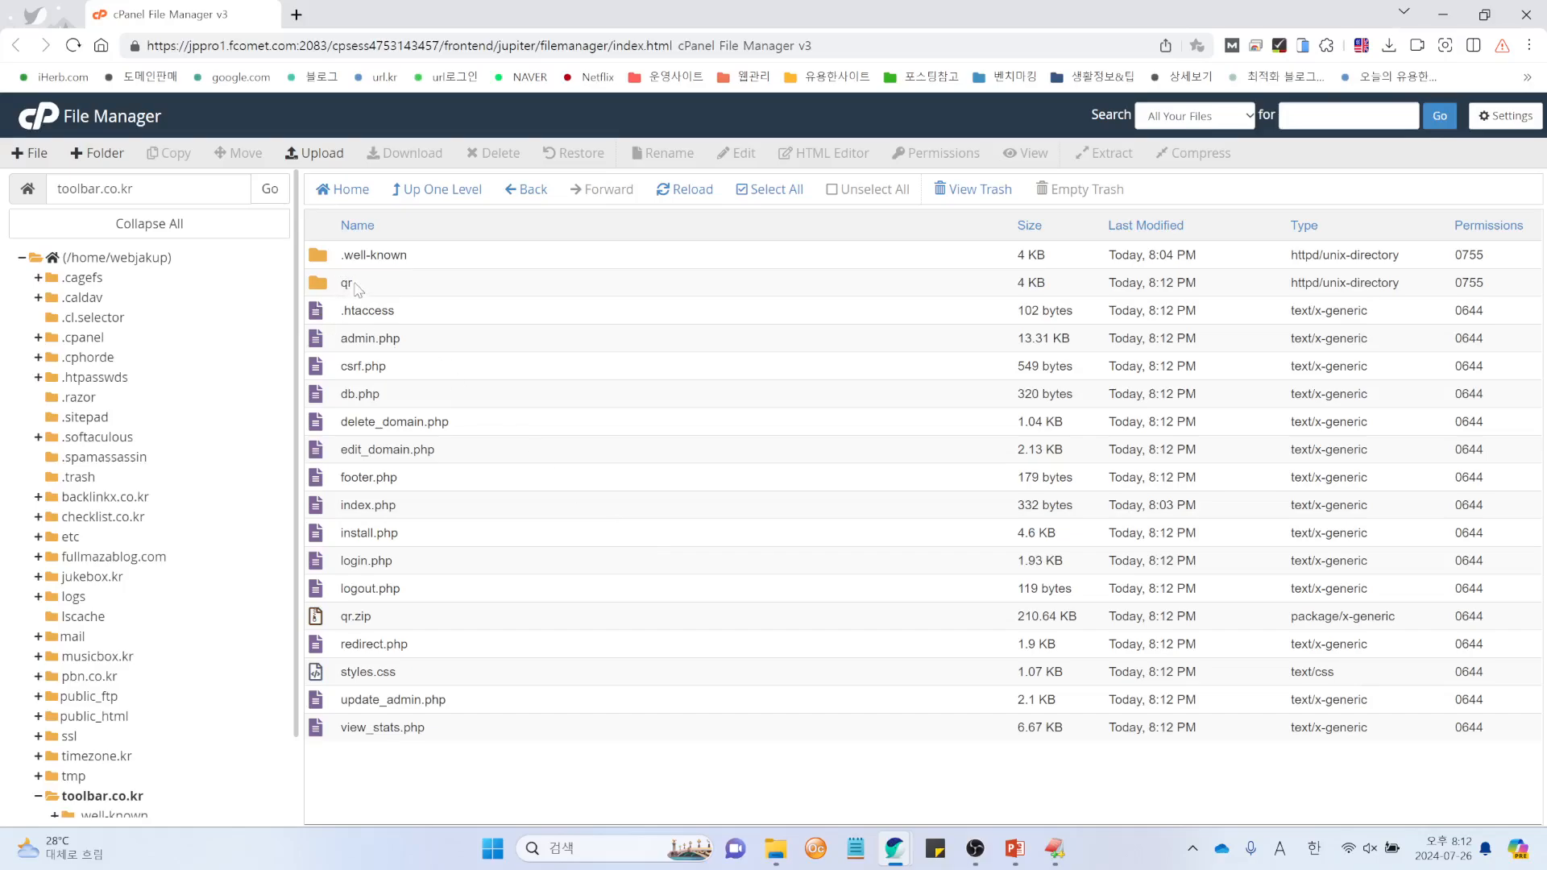
Step: Delete the qr.zip archive to the trash
right_click(327, 622)
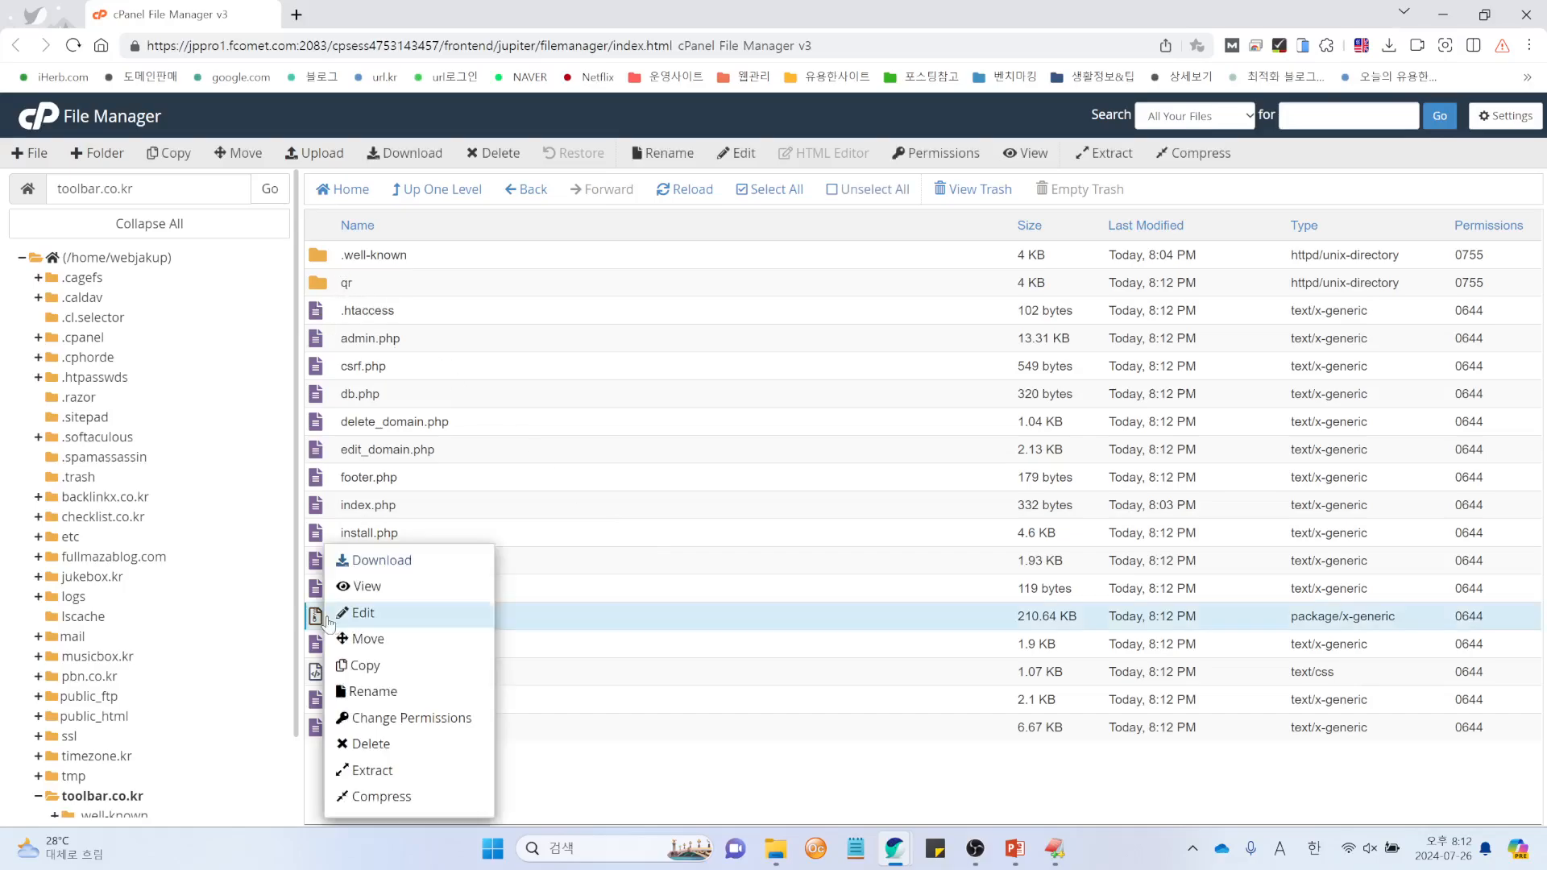
left_click(370, 744)
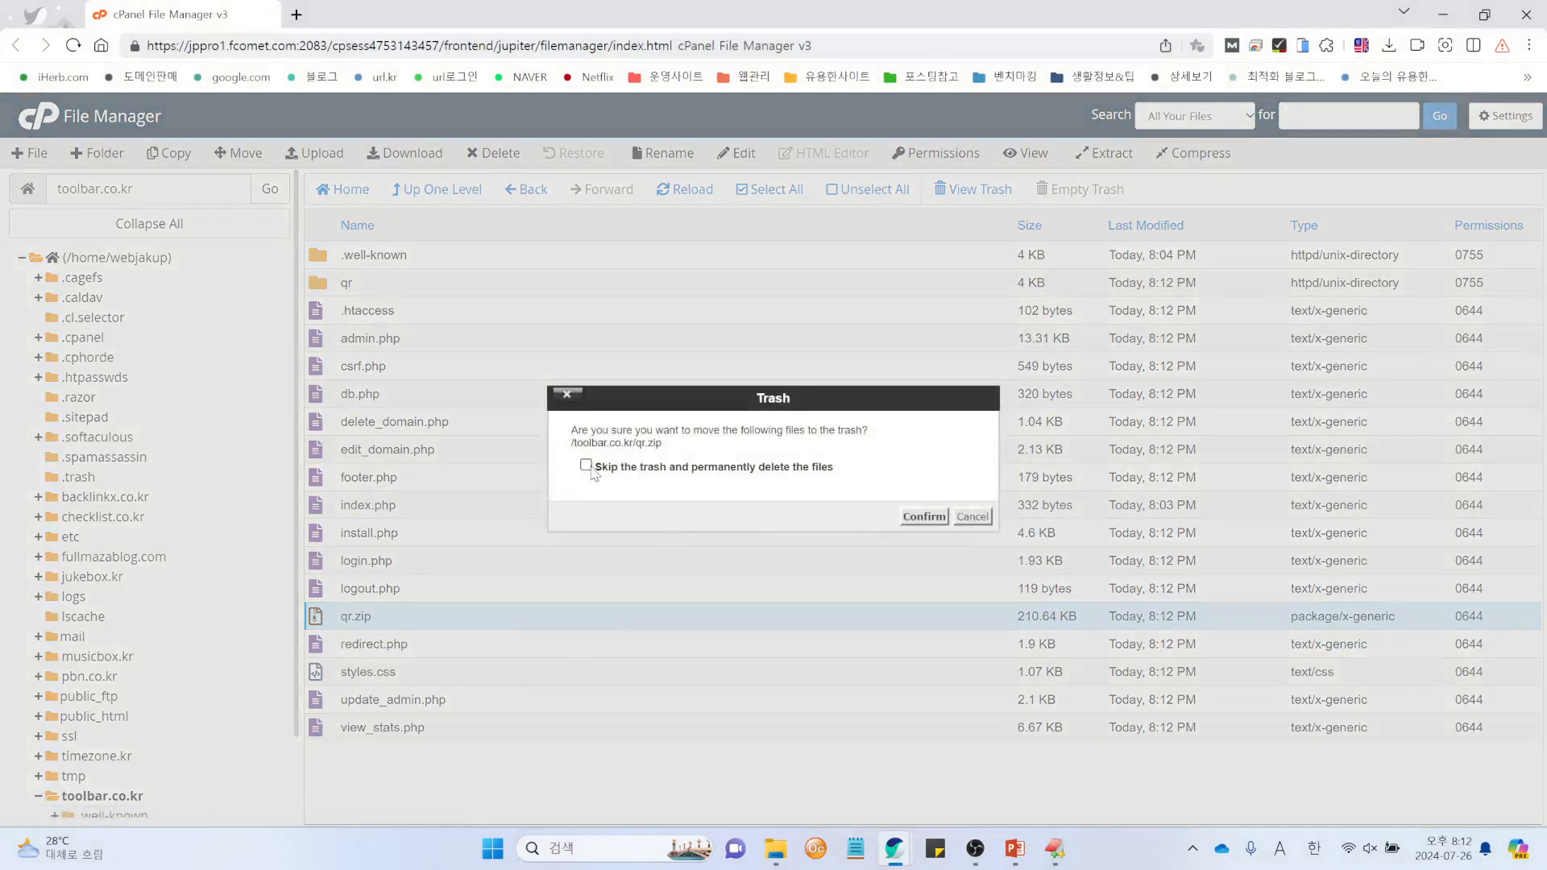
left_click(920, 517)
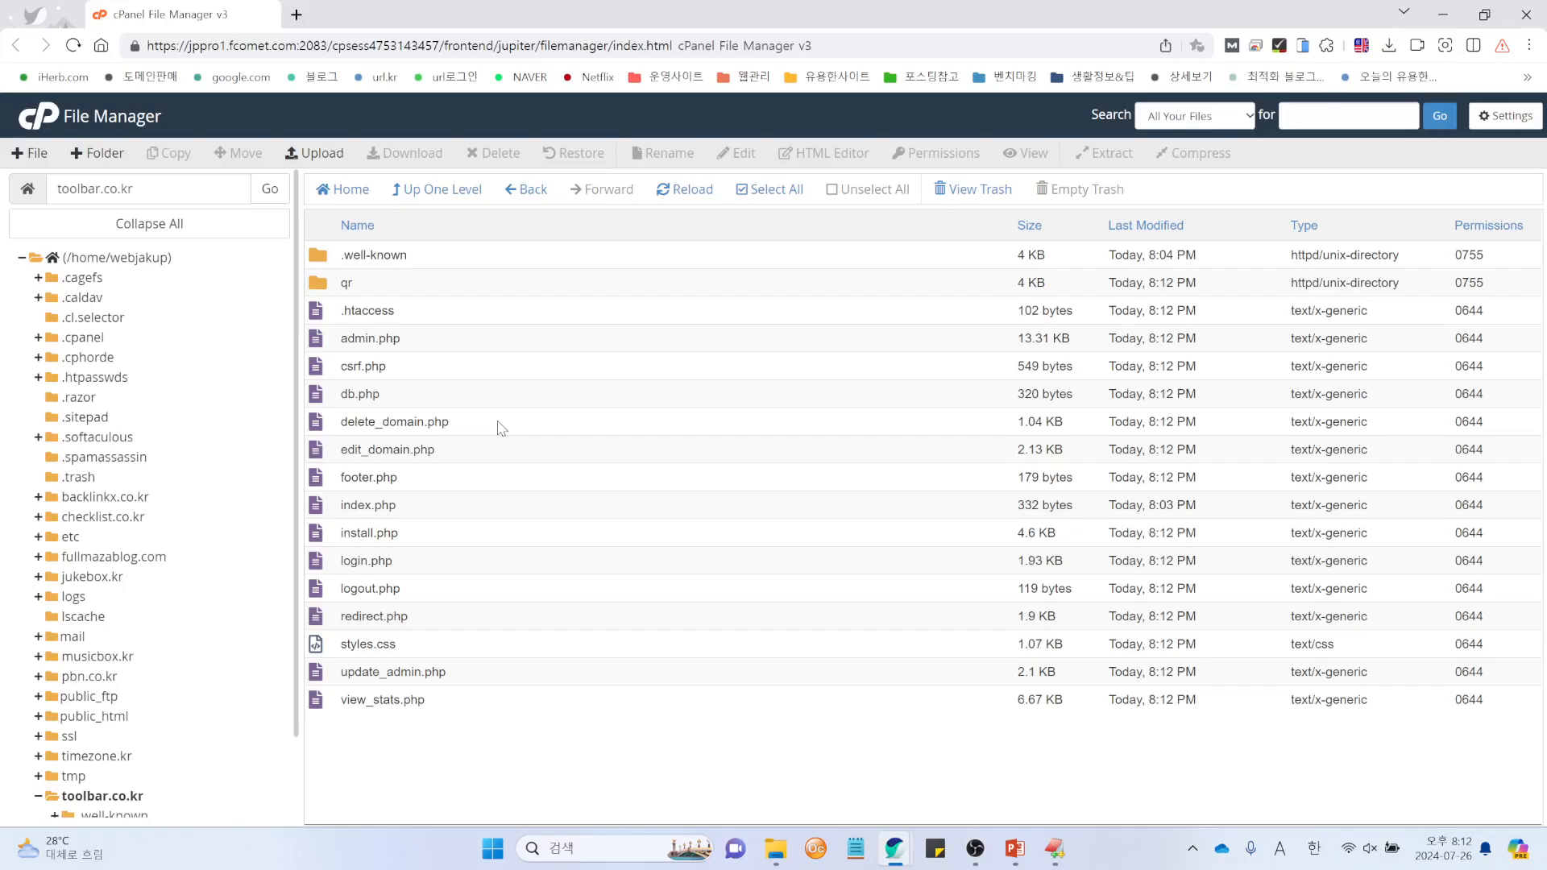
Step: Open db.php from toolbar.co.kr in the cPanel code editor
left_click(321, 402)
right_click(321, 404)
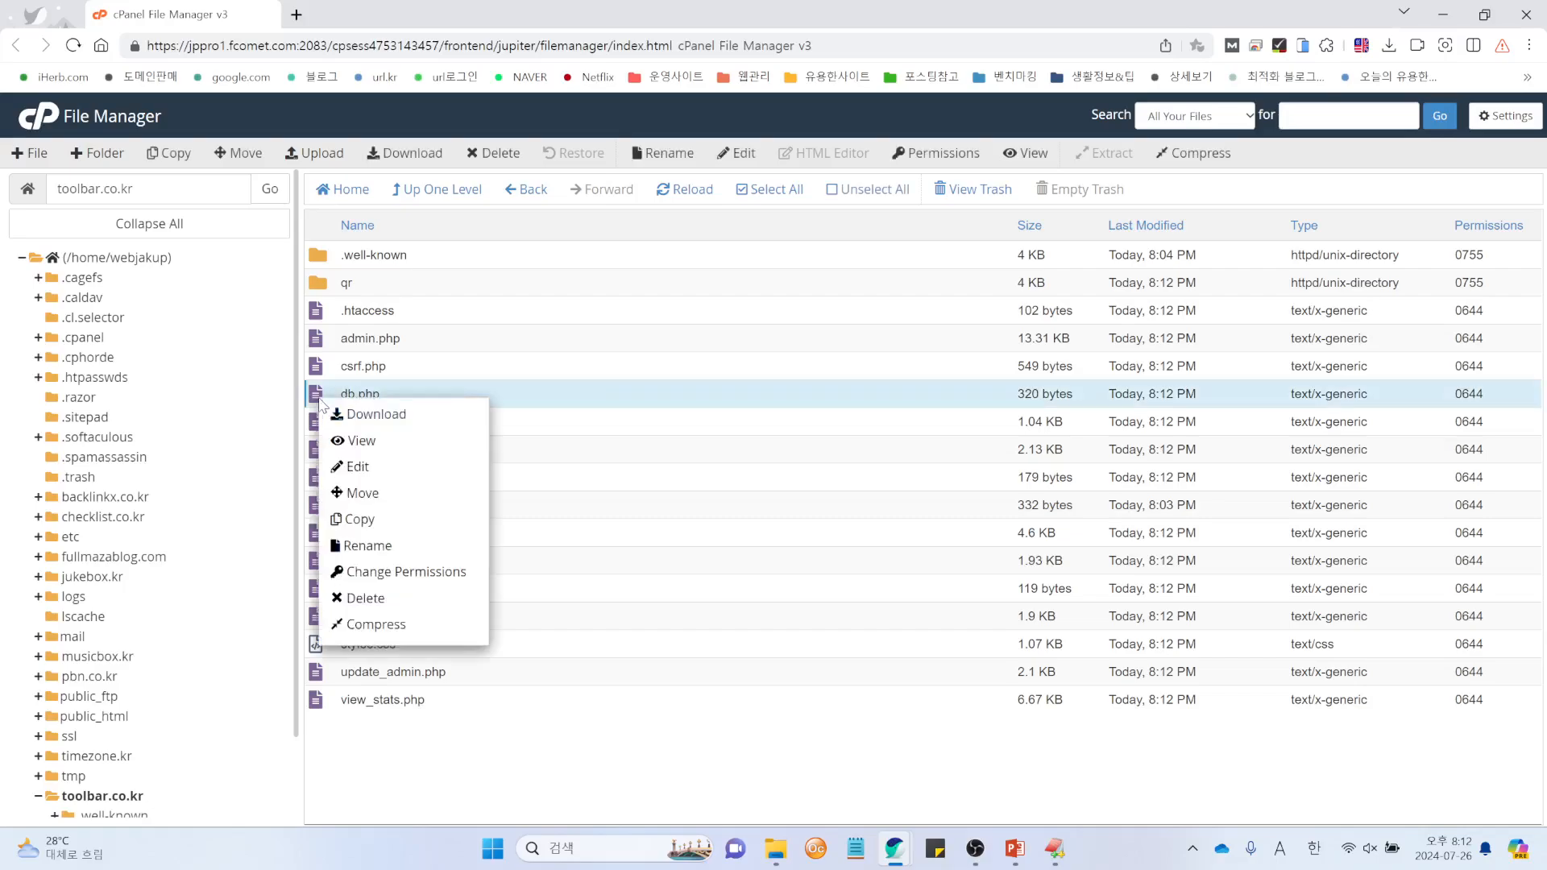
left_click(368, 469)
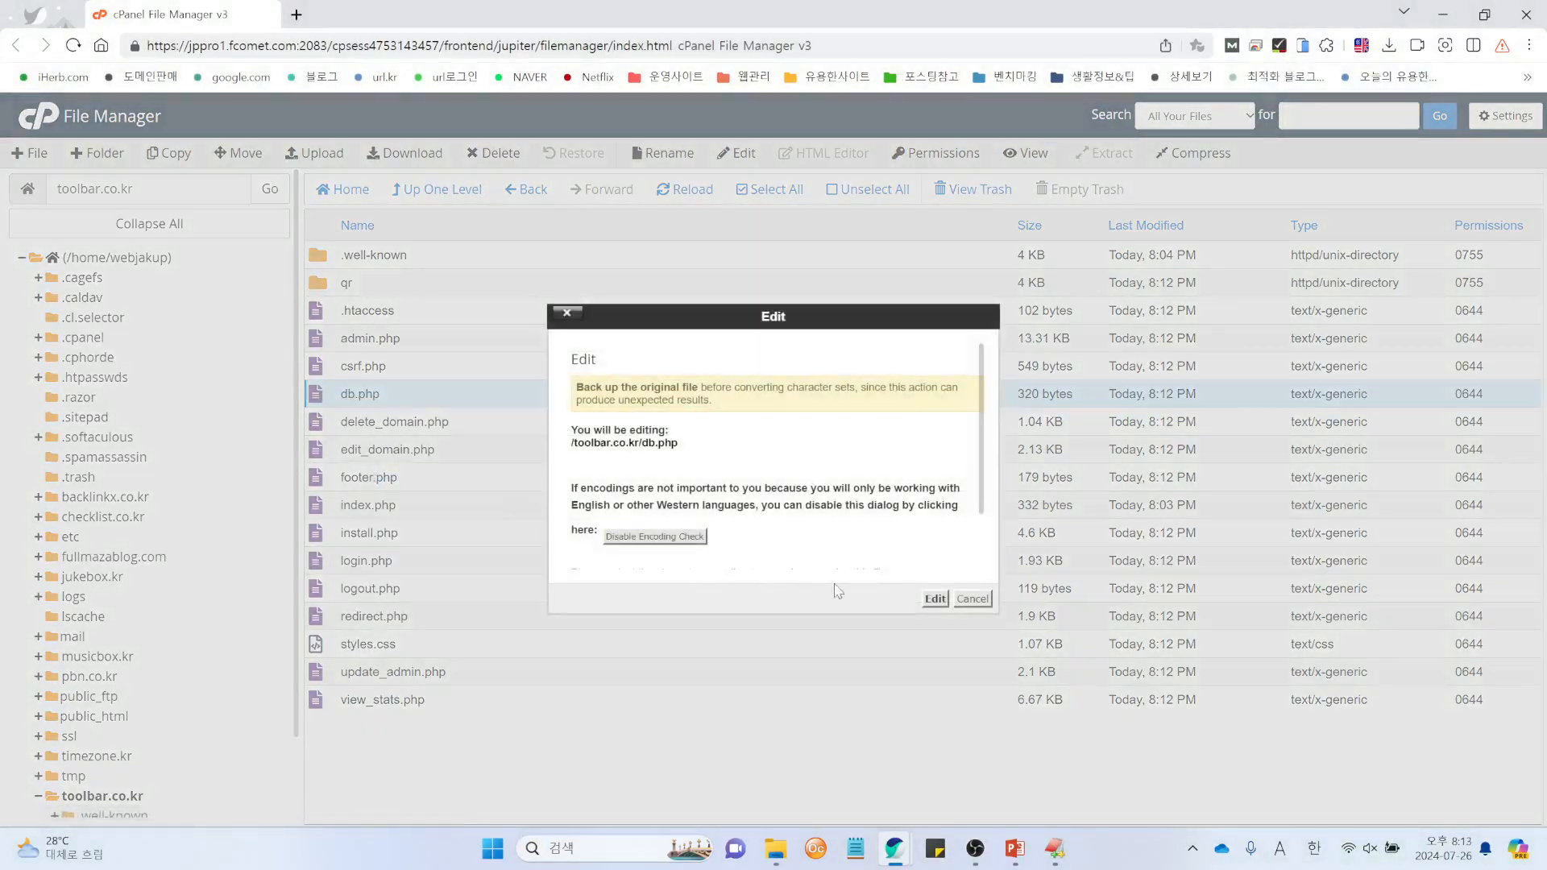
left_click(973, 601)
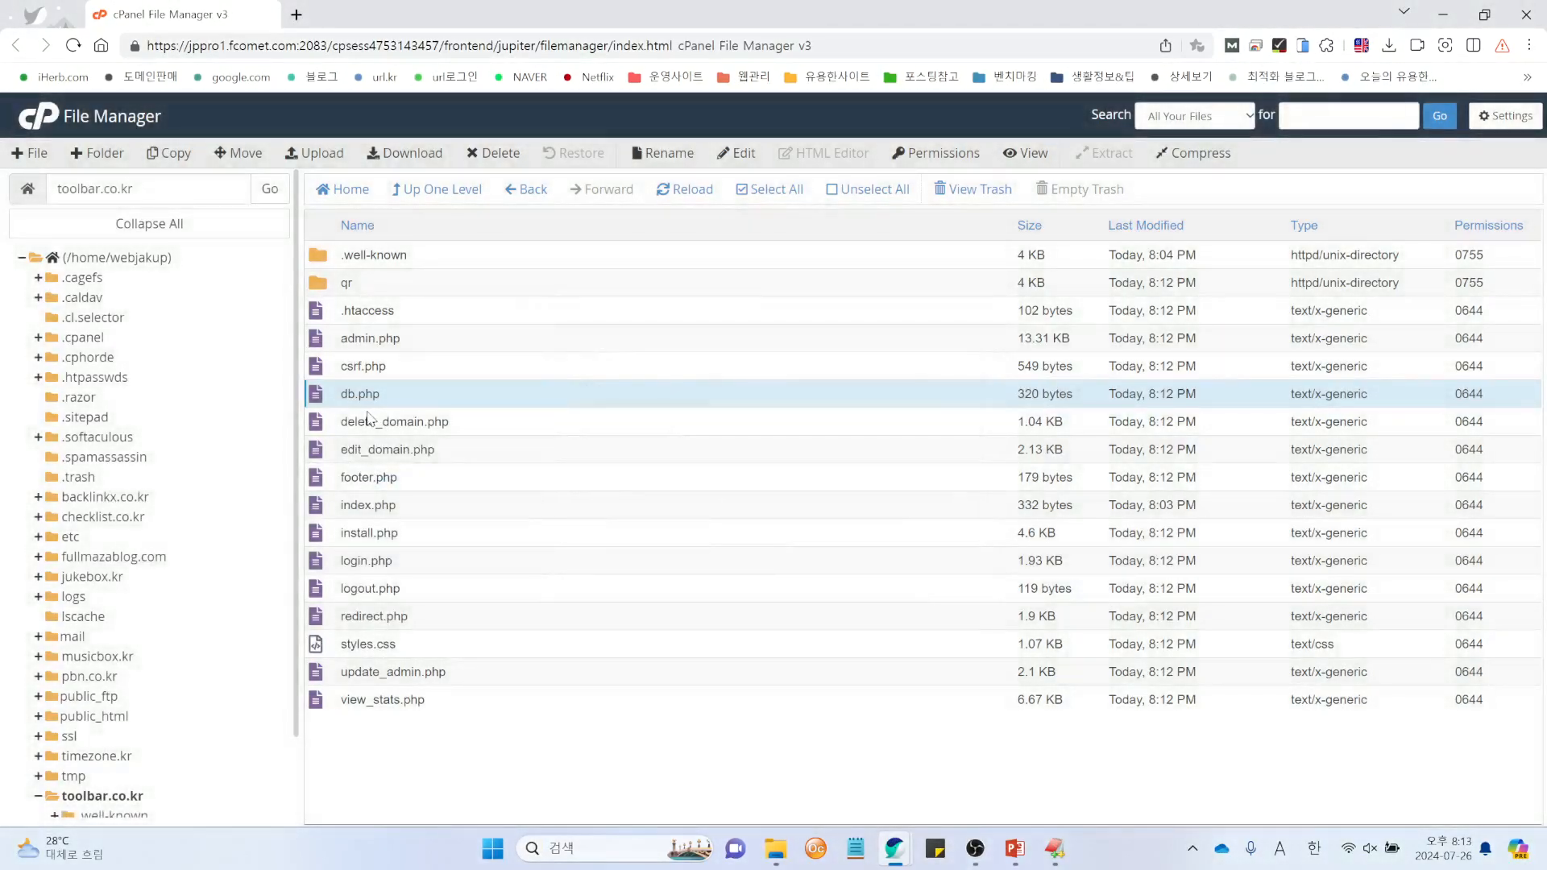
right_click(317, 399)
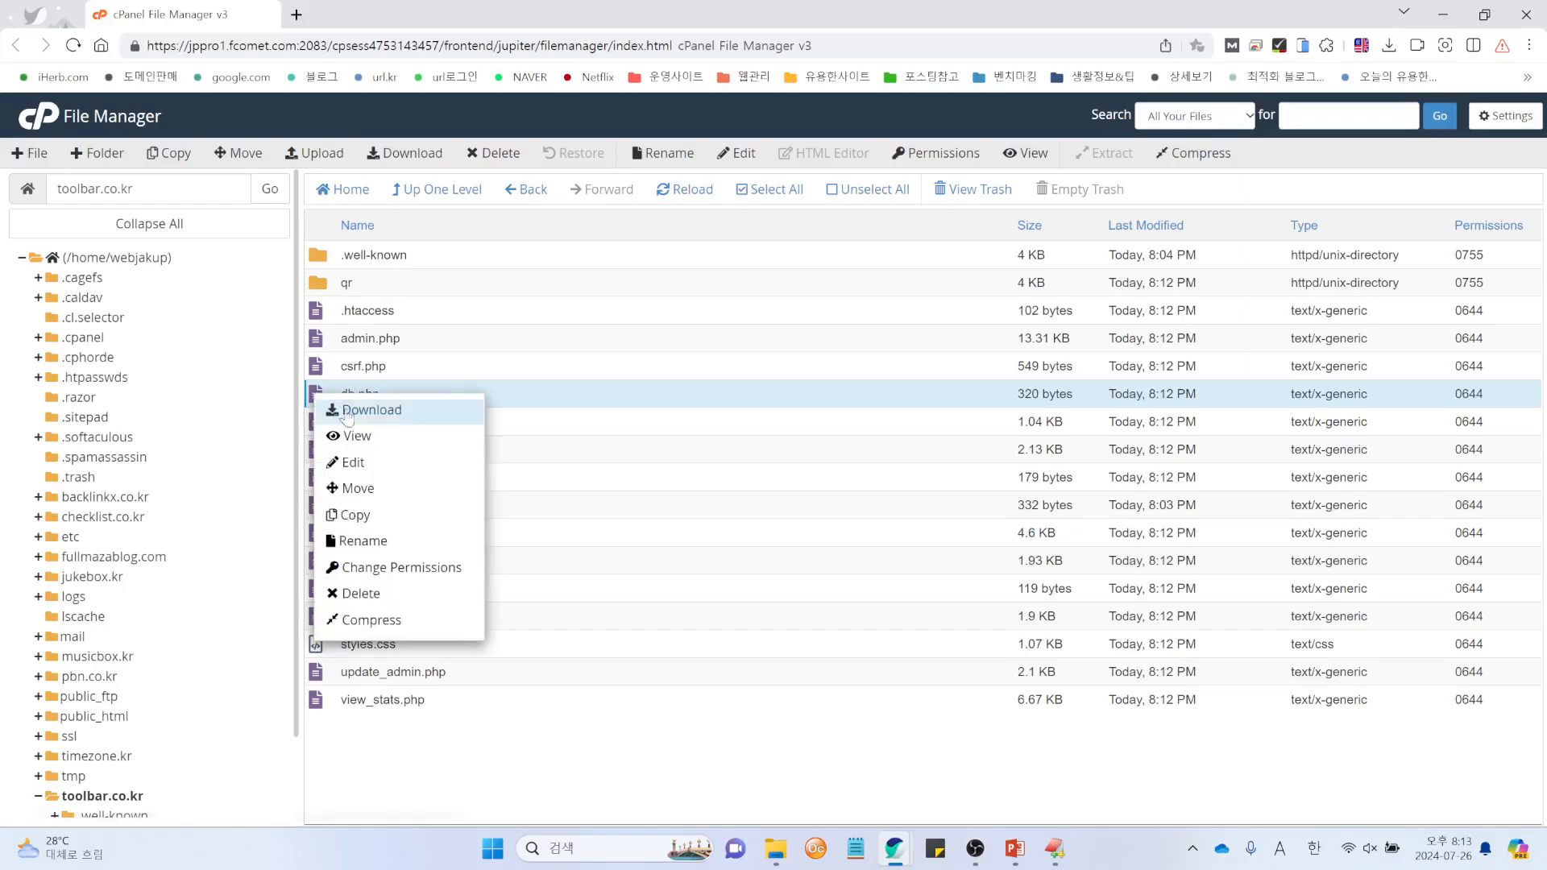
left_click(359, 463)
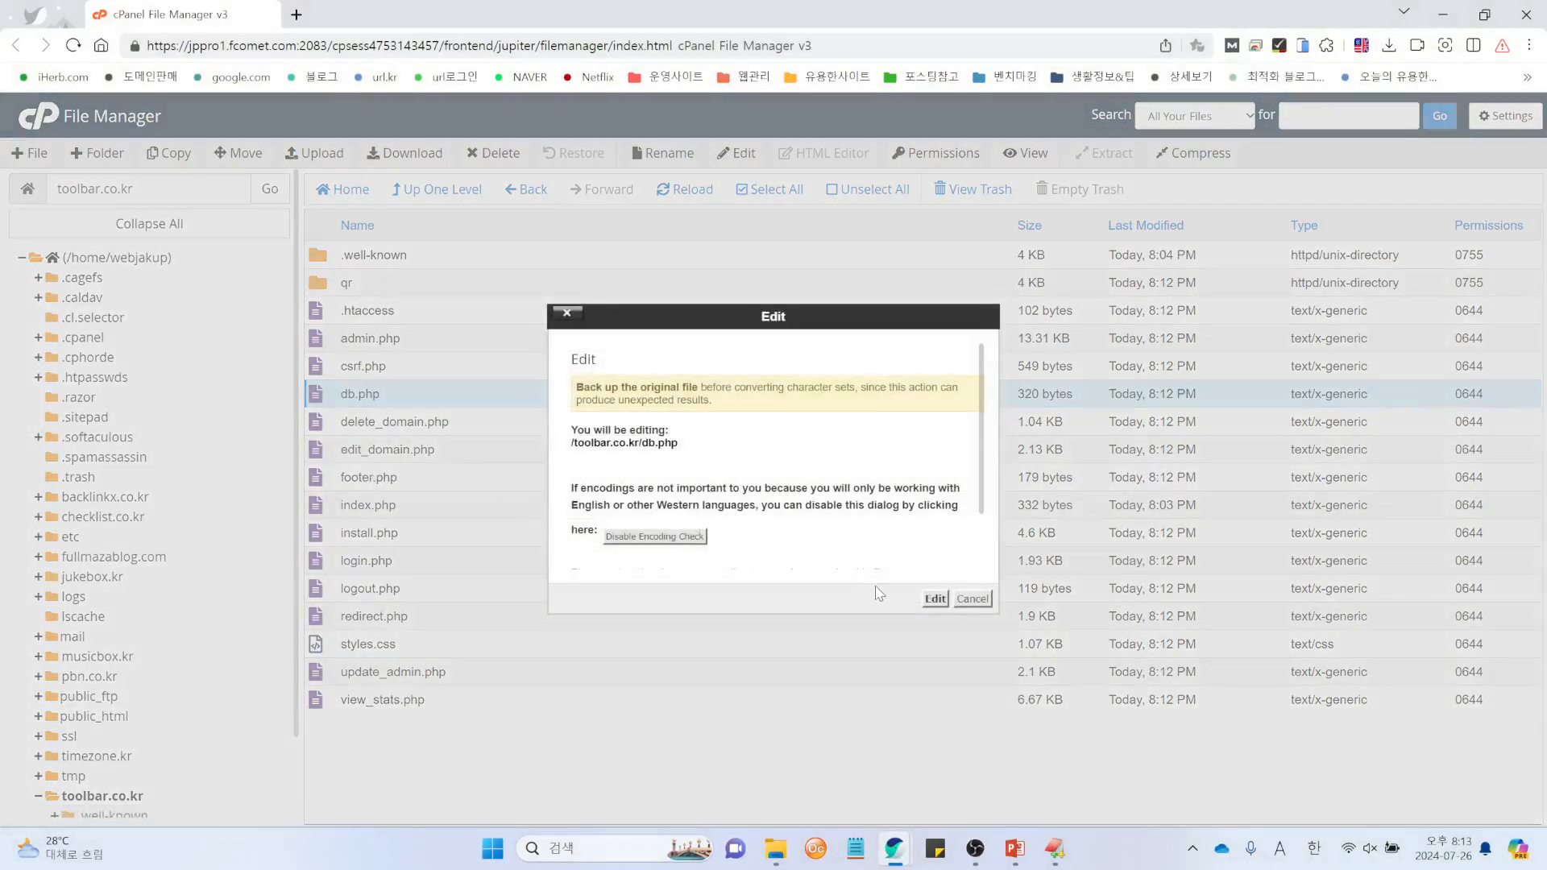
left_click(935, 600)
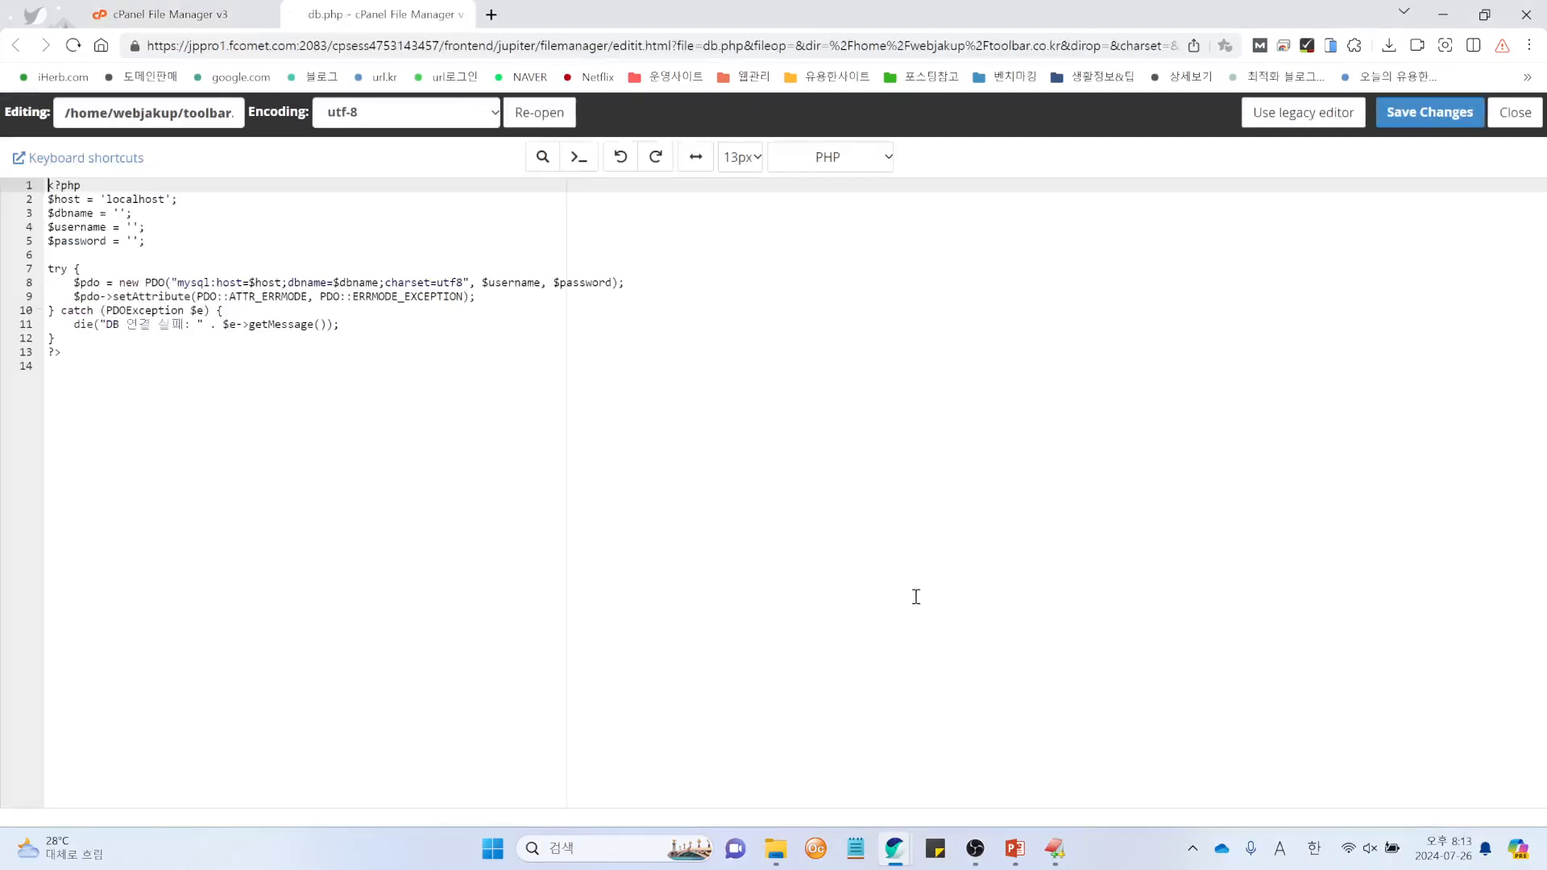
left_click_drag(176, 249, 46, 179)
left_click(256, 236)
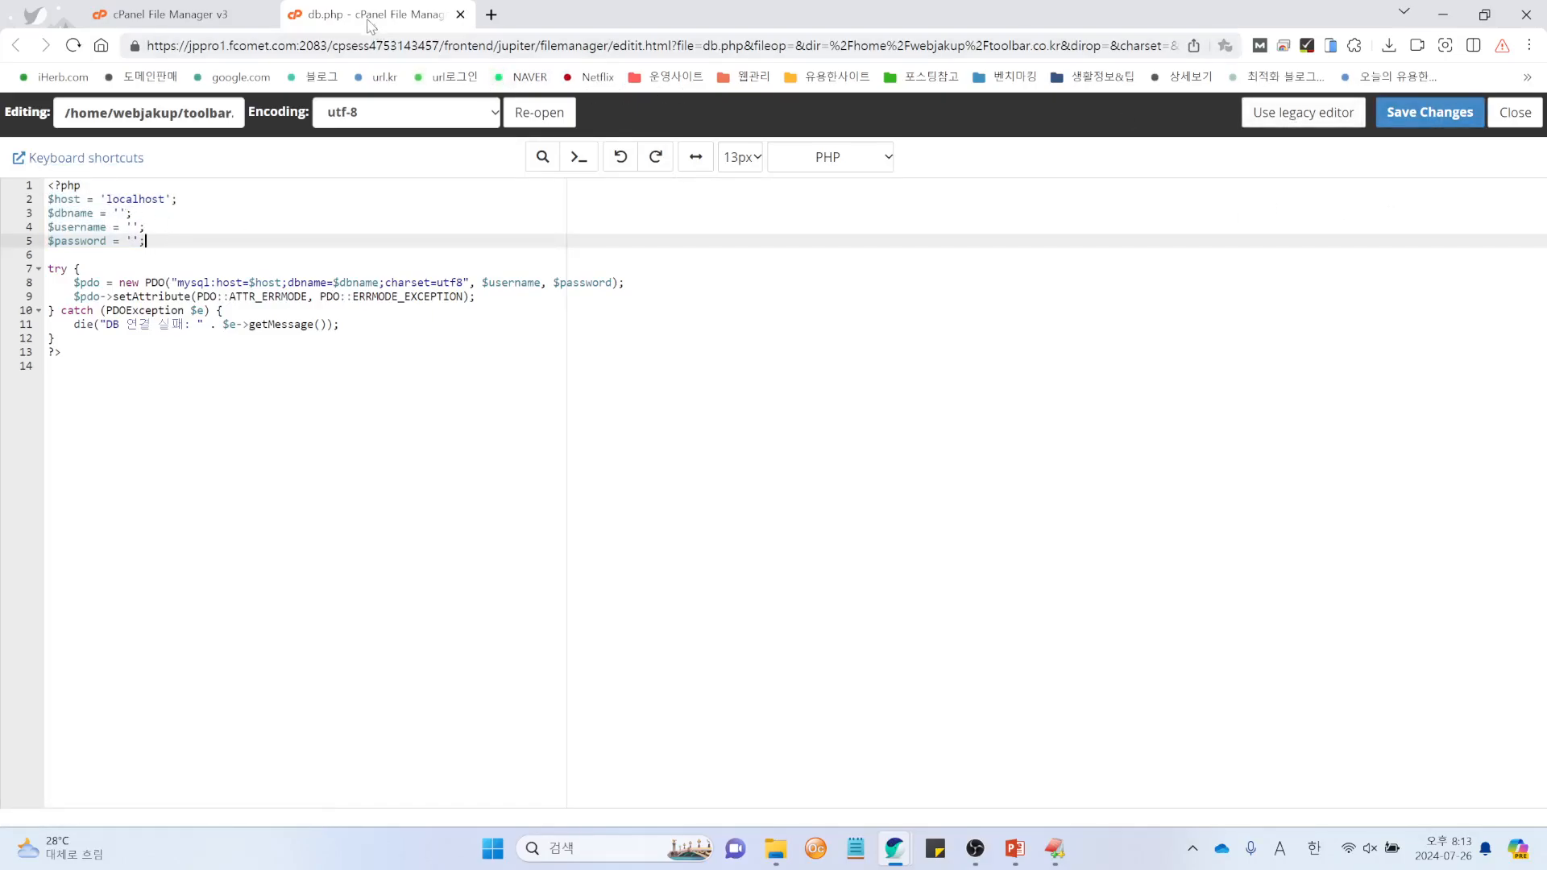
Step: Replace db.php's code with the prepared database settings and save; it is now 369 bytes
left_click_drag(370, 24, 0, 190)
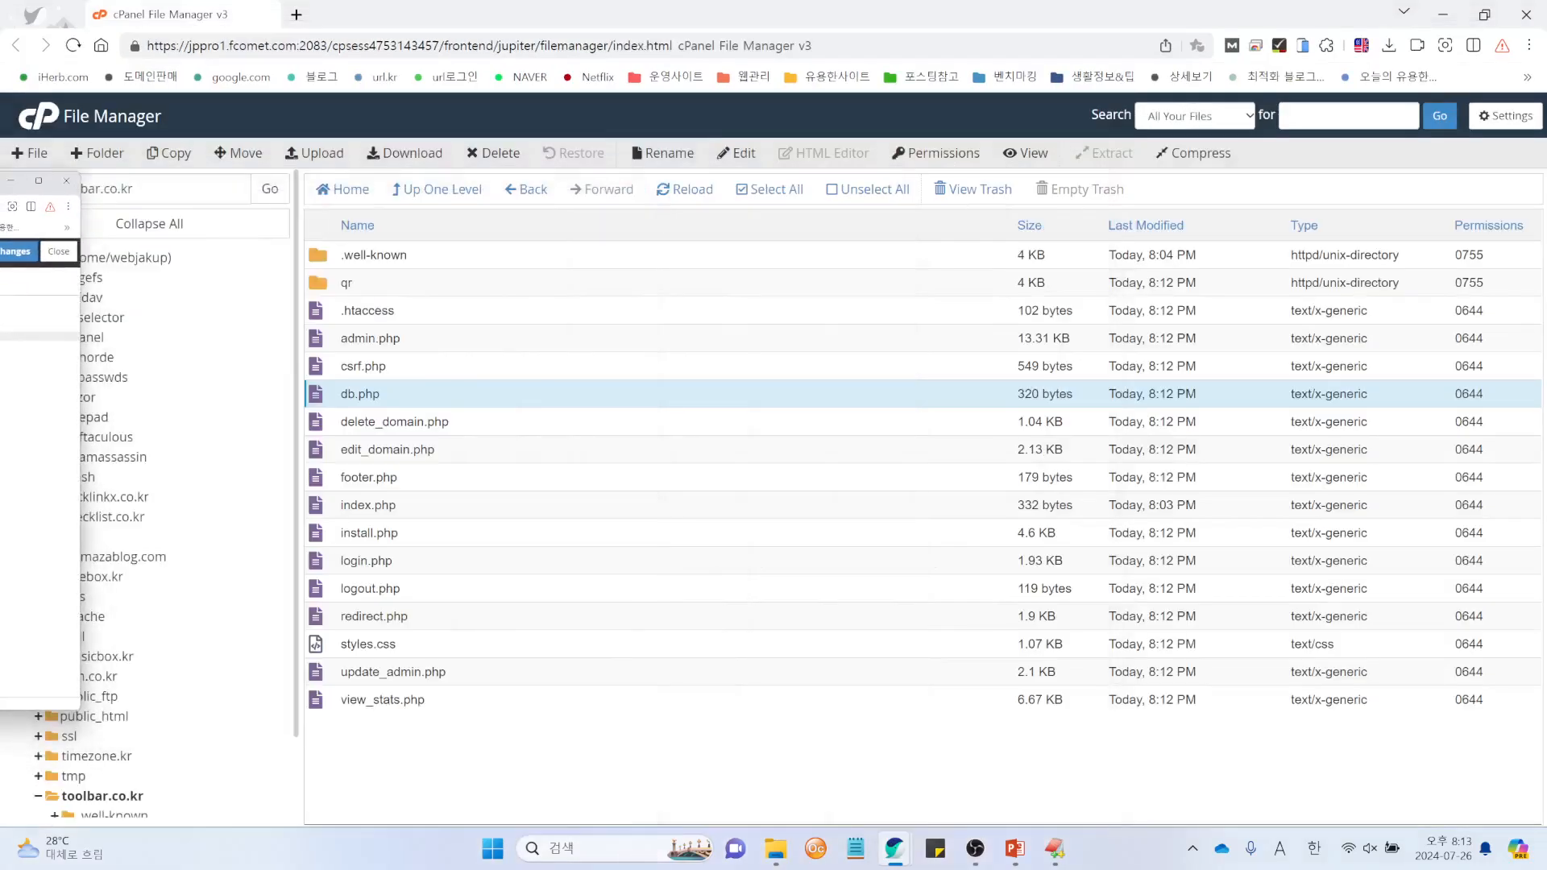
key("alt+Tab")
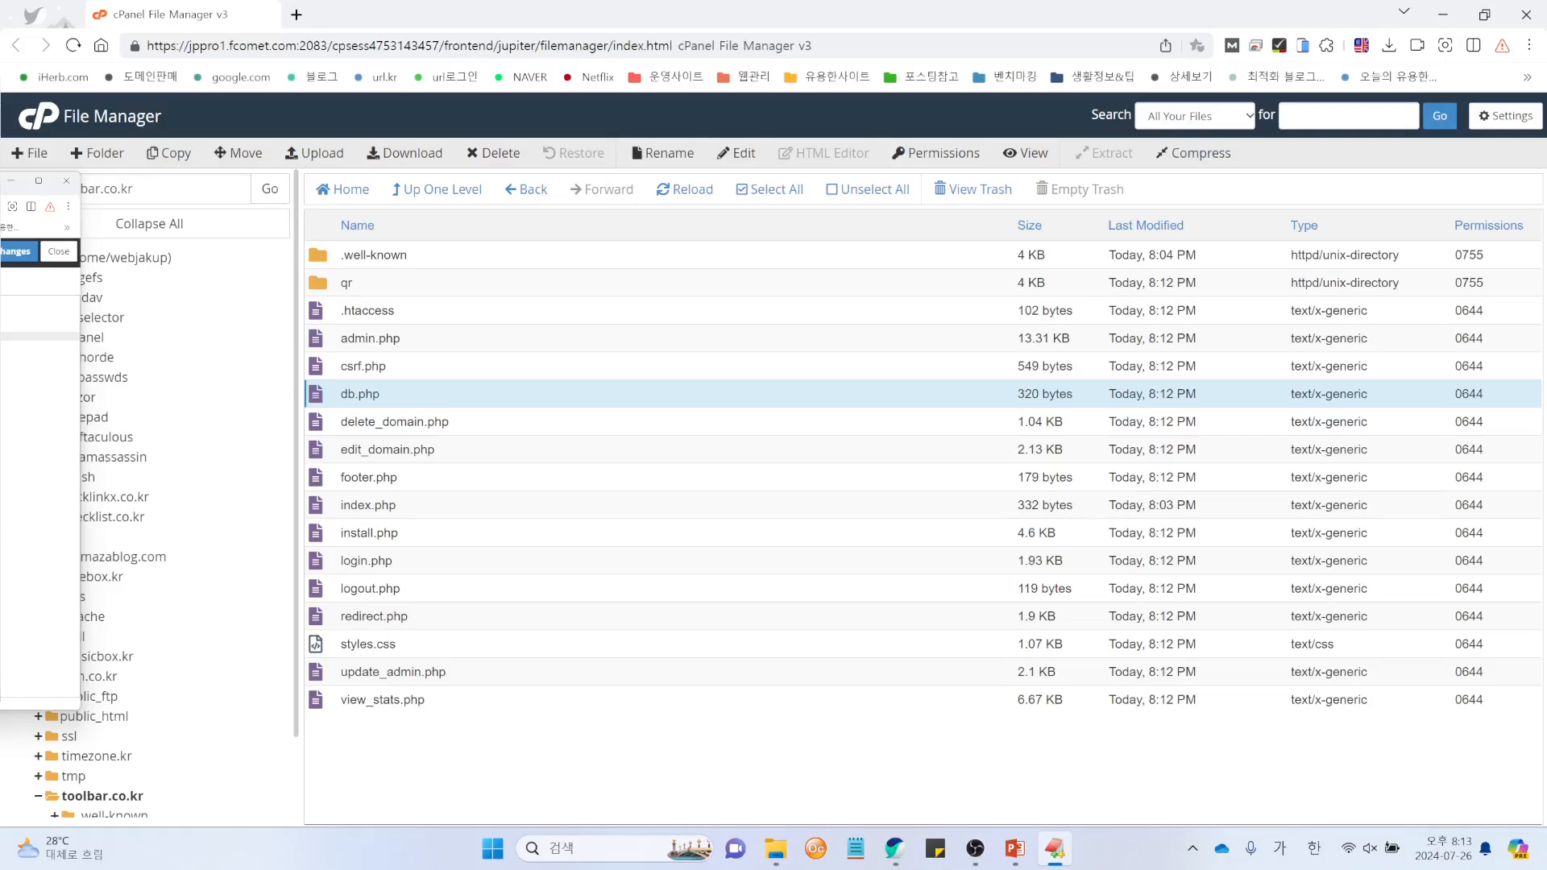
key("alt+Tab")
key("alt+Tab")
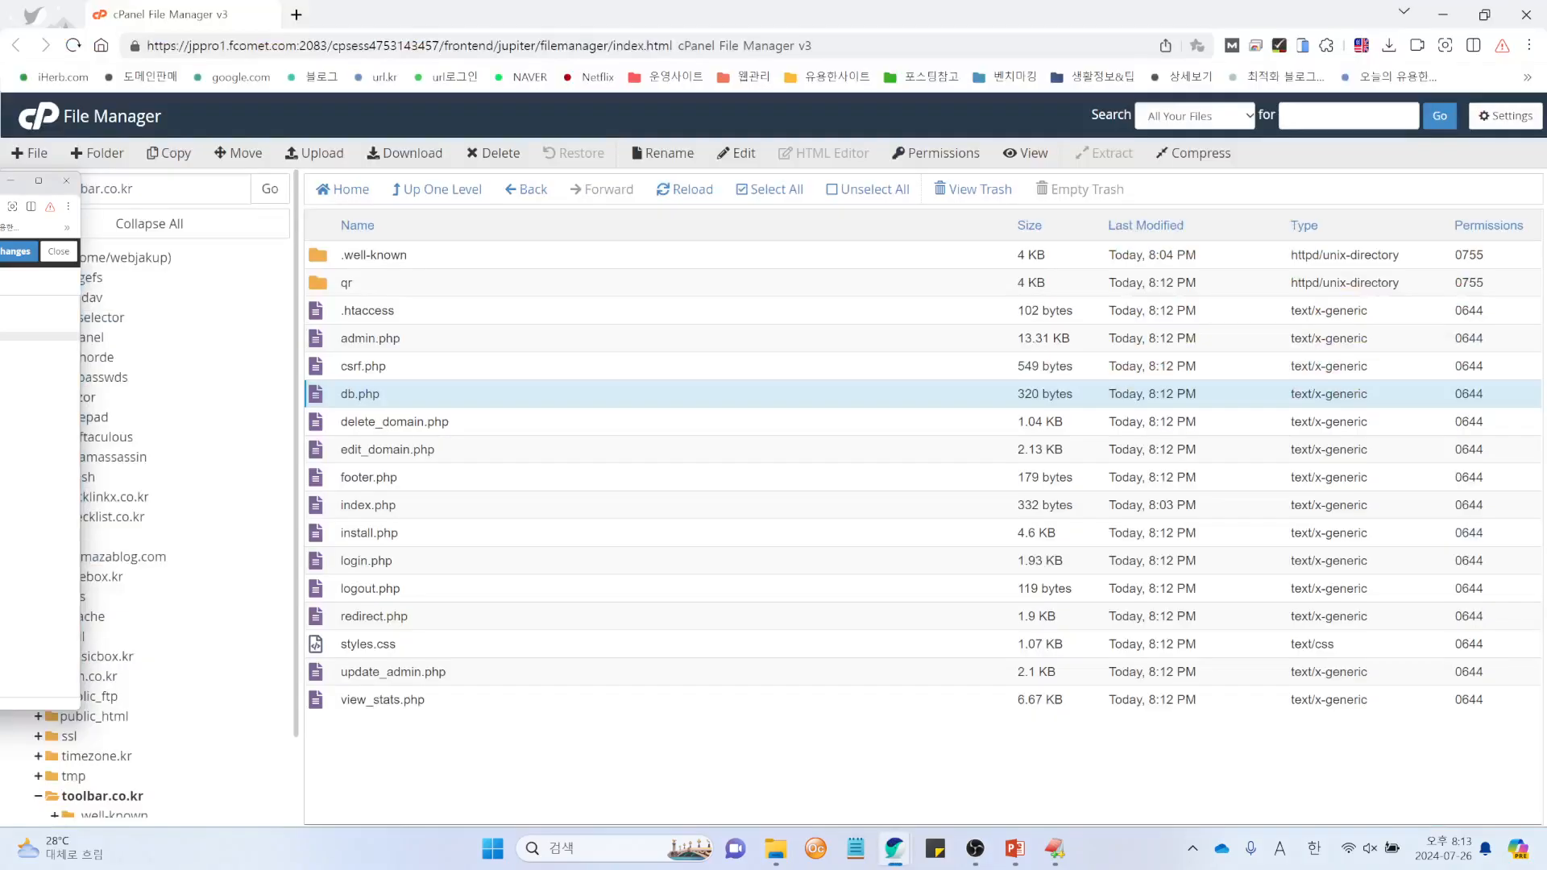
left_click_drag(2, 408, 1, 300)
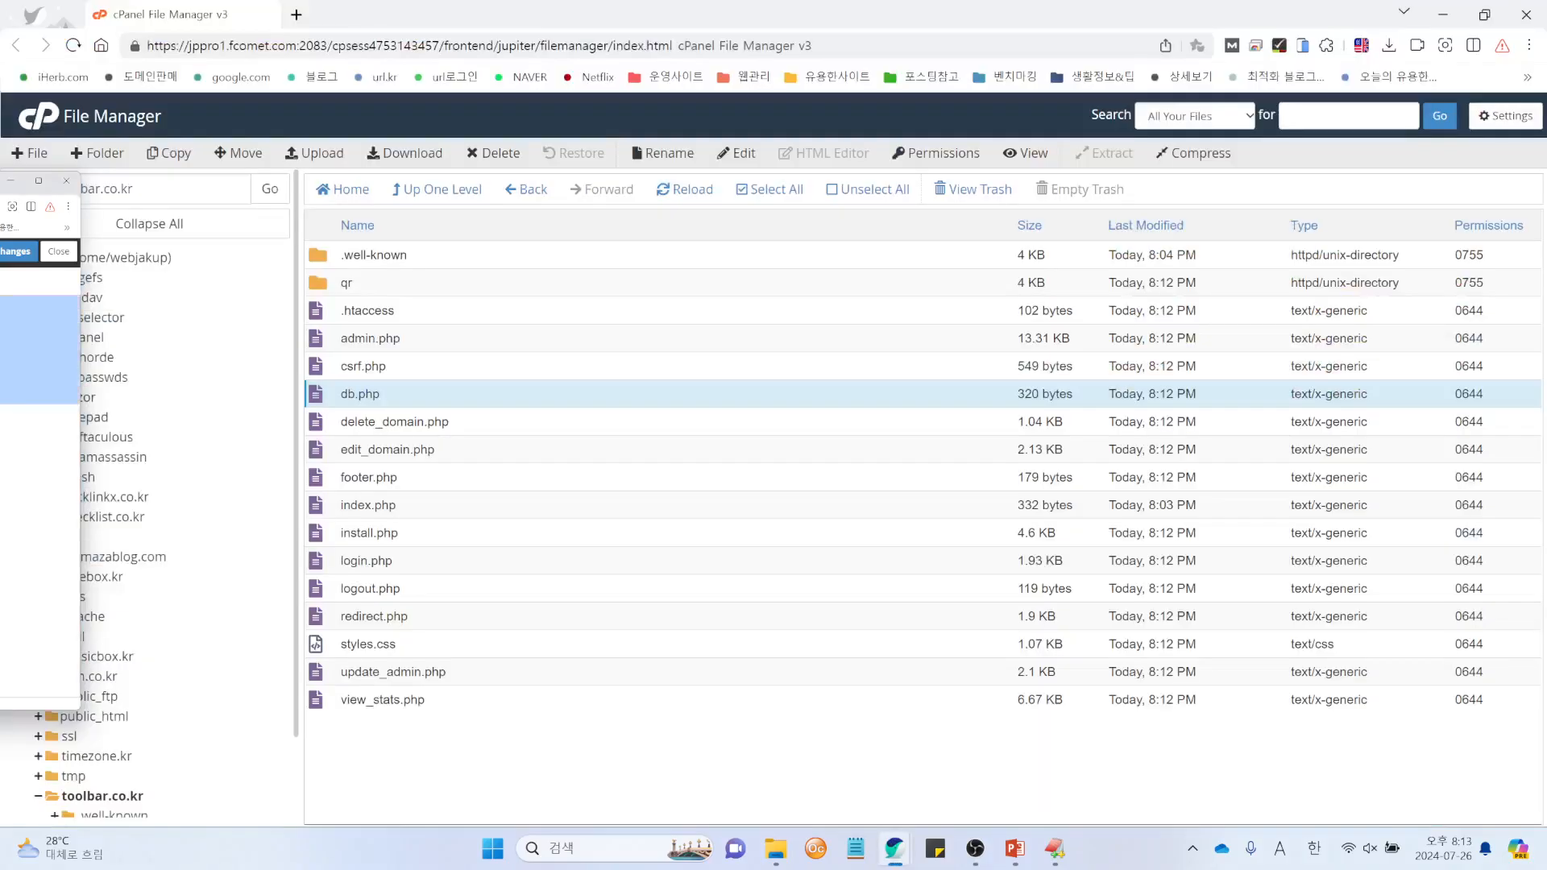
key("ctrl+v")
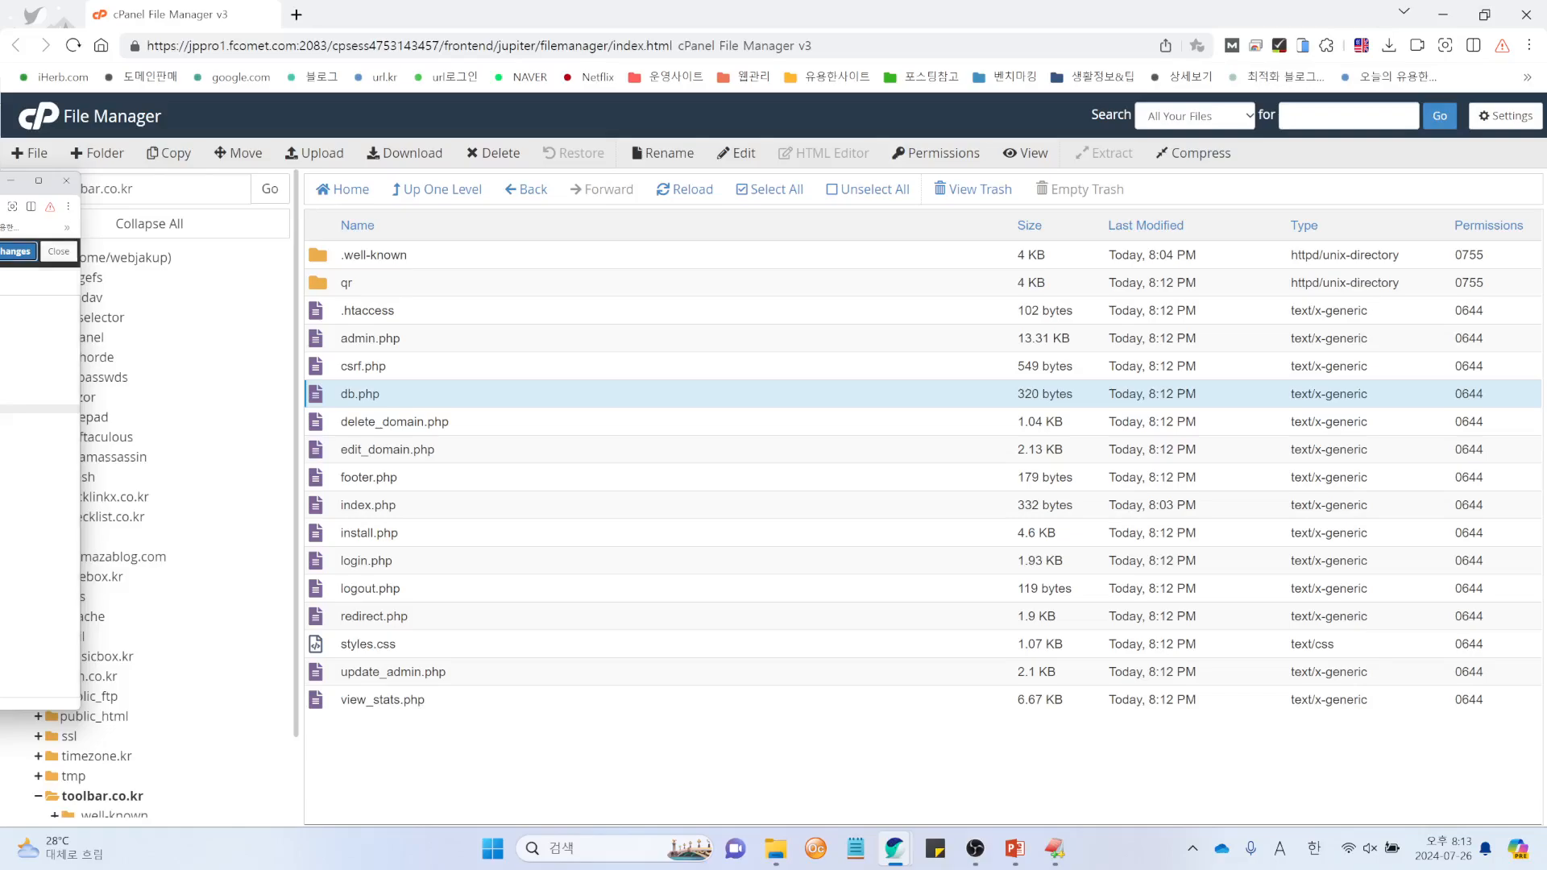
left_click(16, 252)
left_click(59, 251)
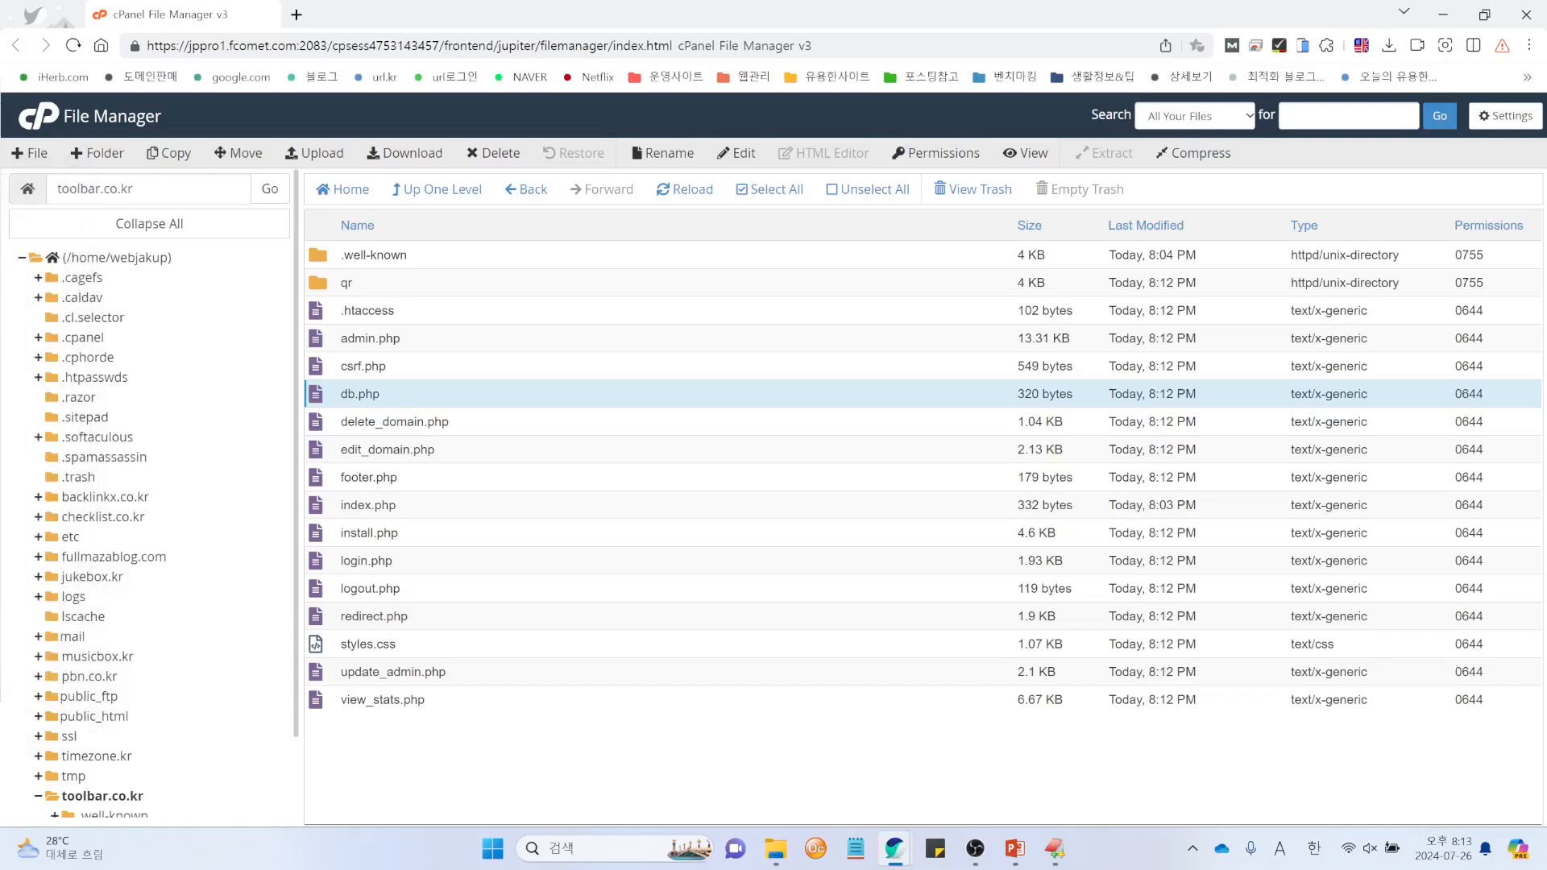
key("alt+Tab")
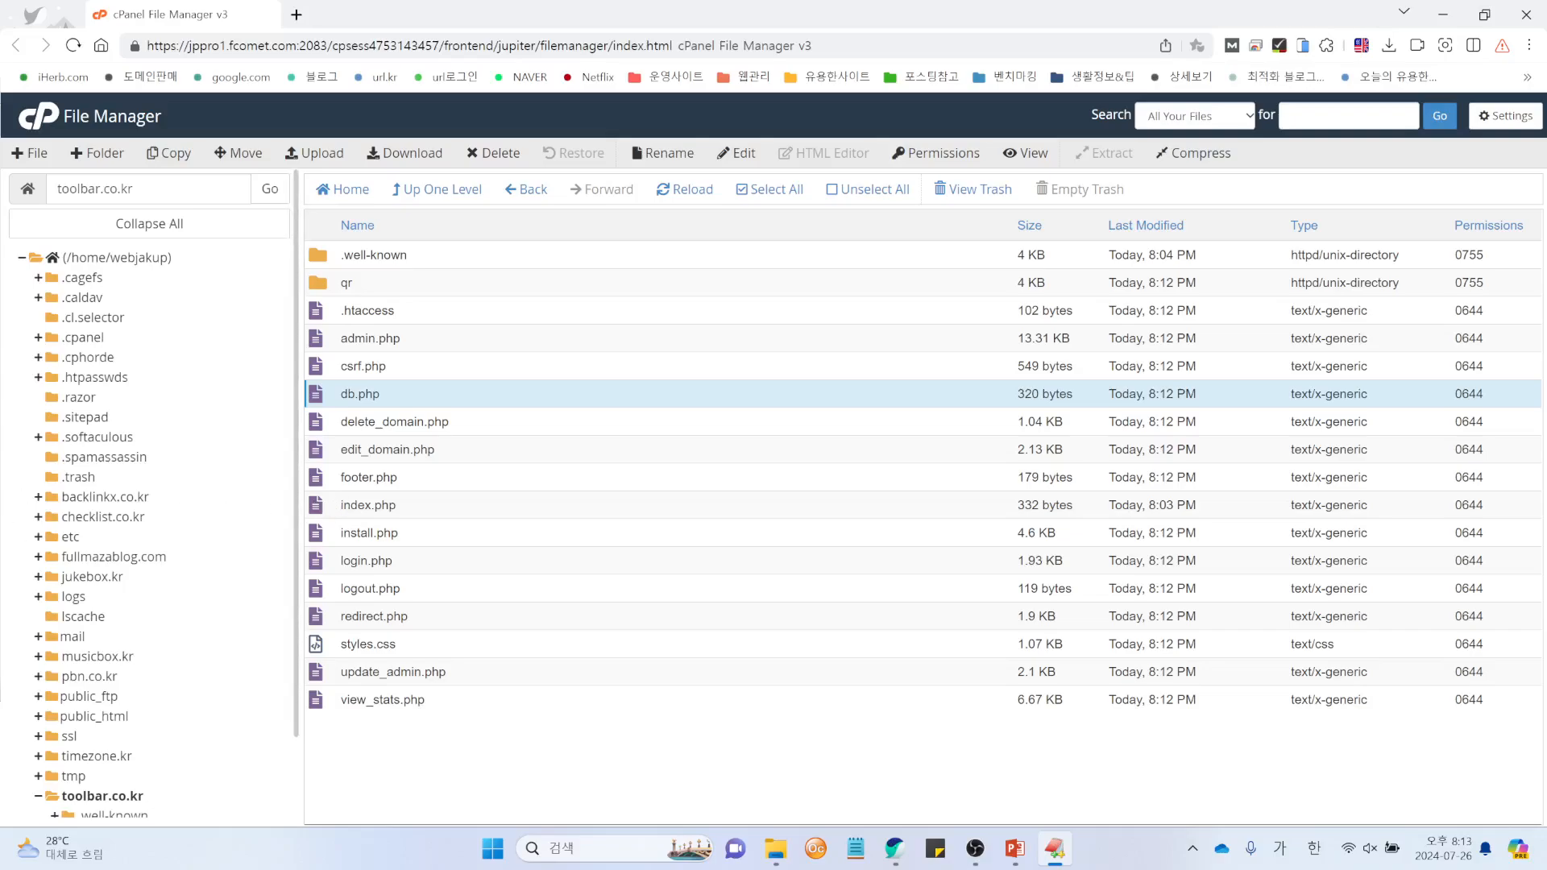
left_click(696, 192)
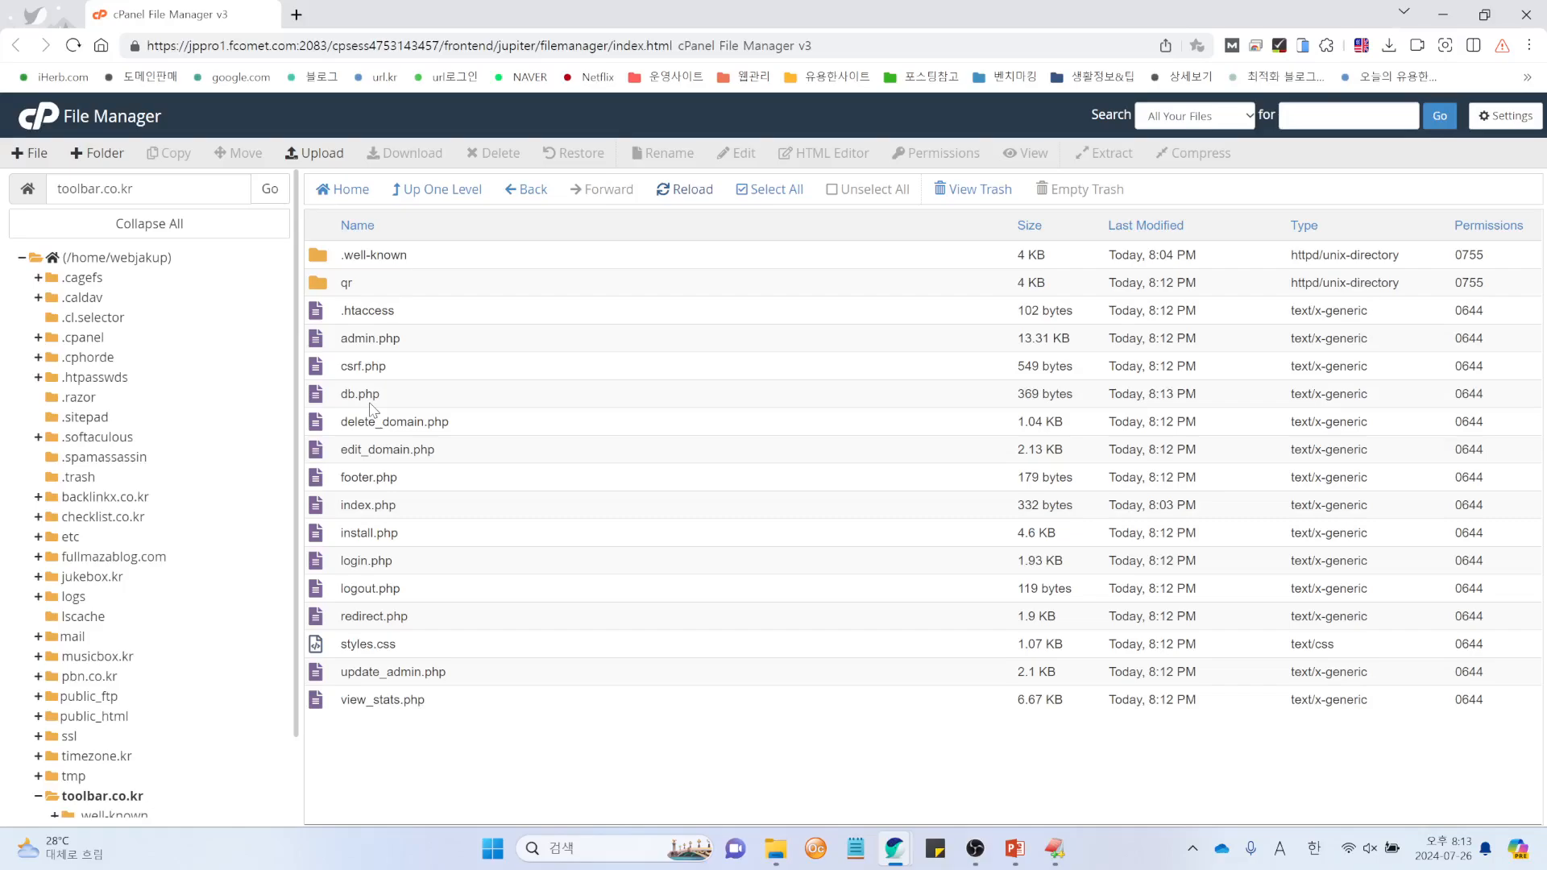
Step: Change 'domain' to 'toolbar' on line 15 of admin.php and save it
left_click(320, 346)
right_click(320, 346)
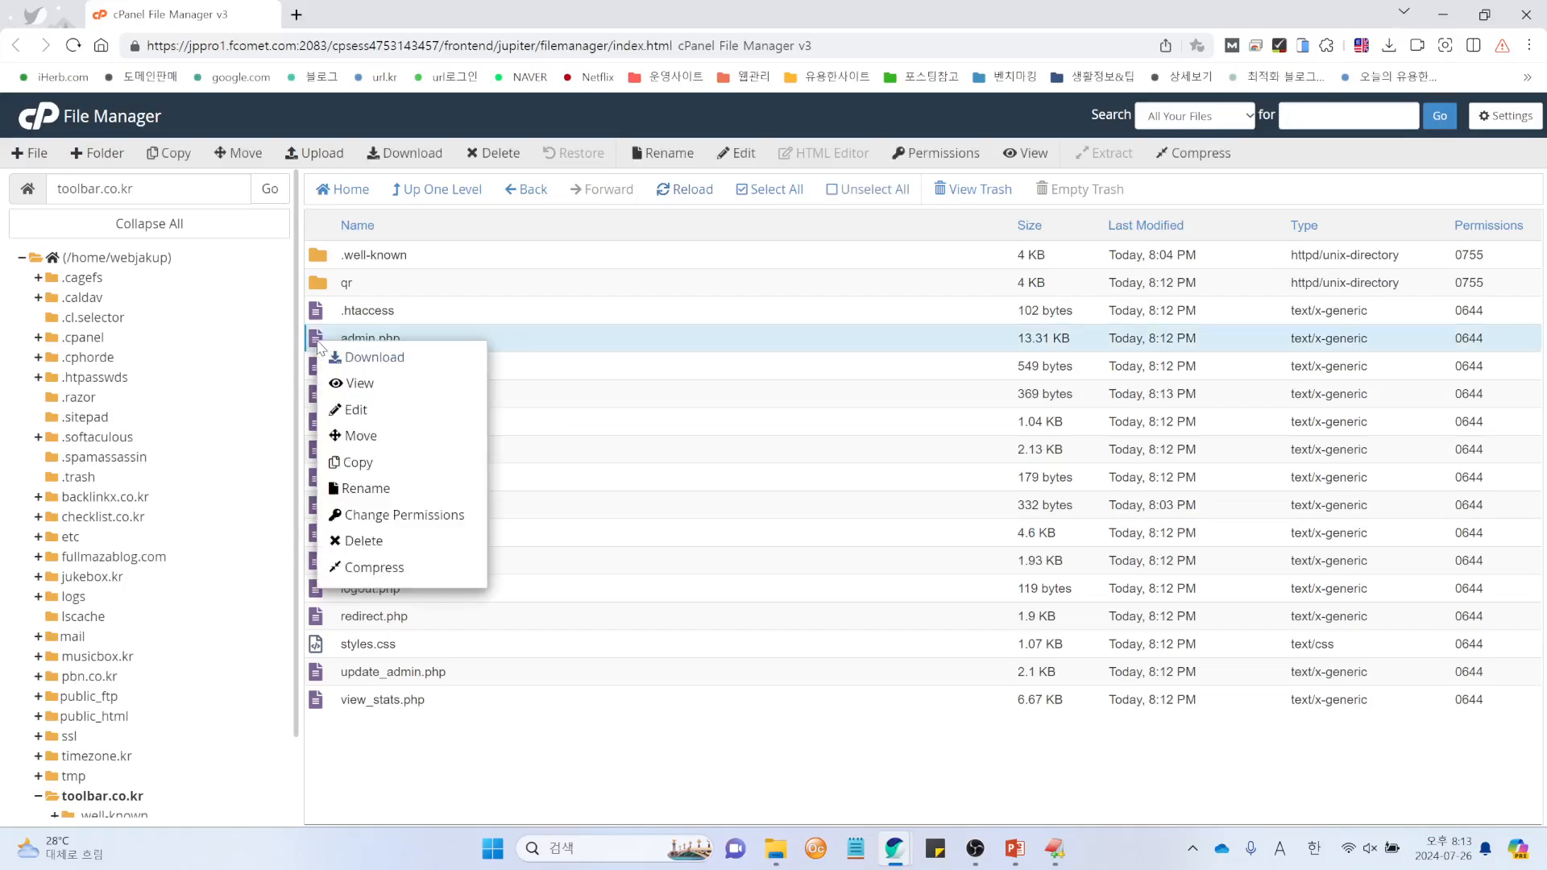
left_click(382, 412)
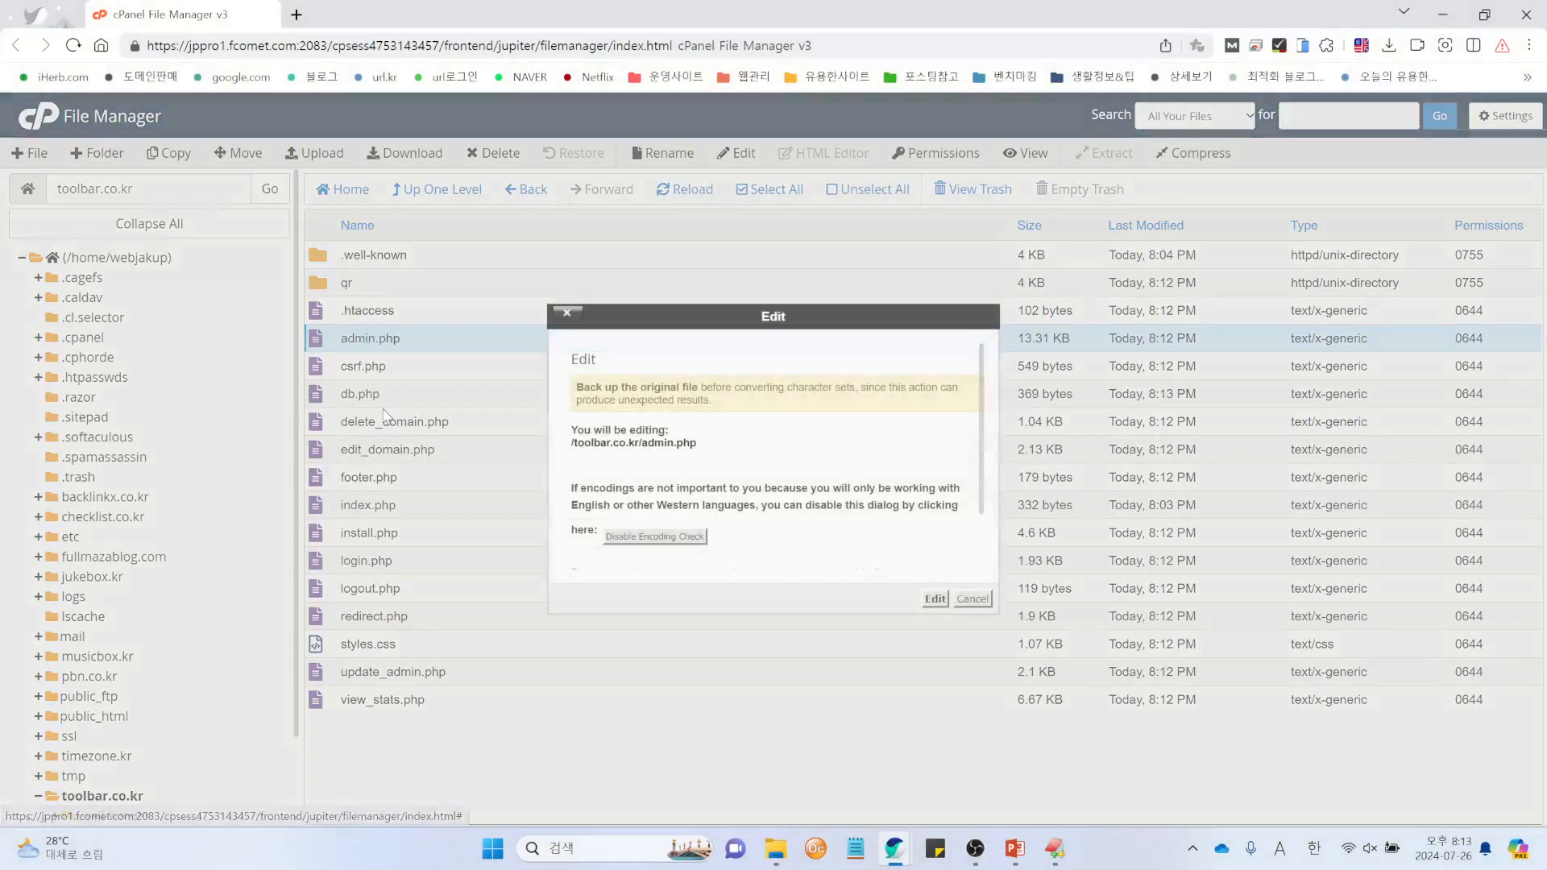
left_click(935, 599)
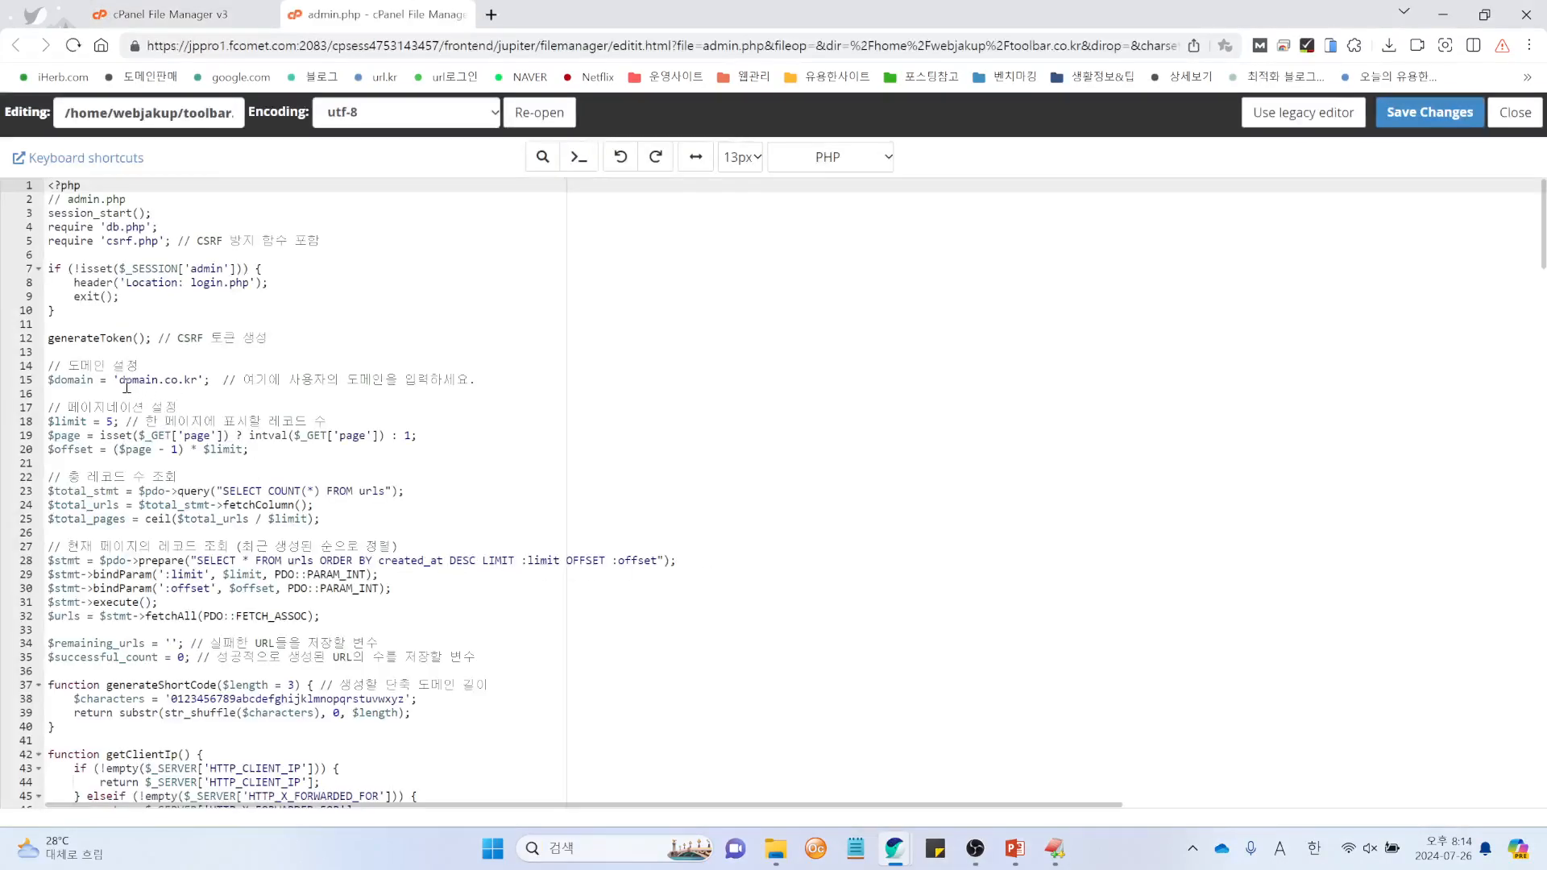
left_click_drag(120, 379, 158, 382)
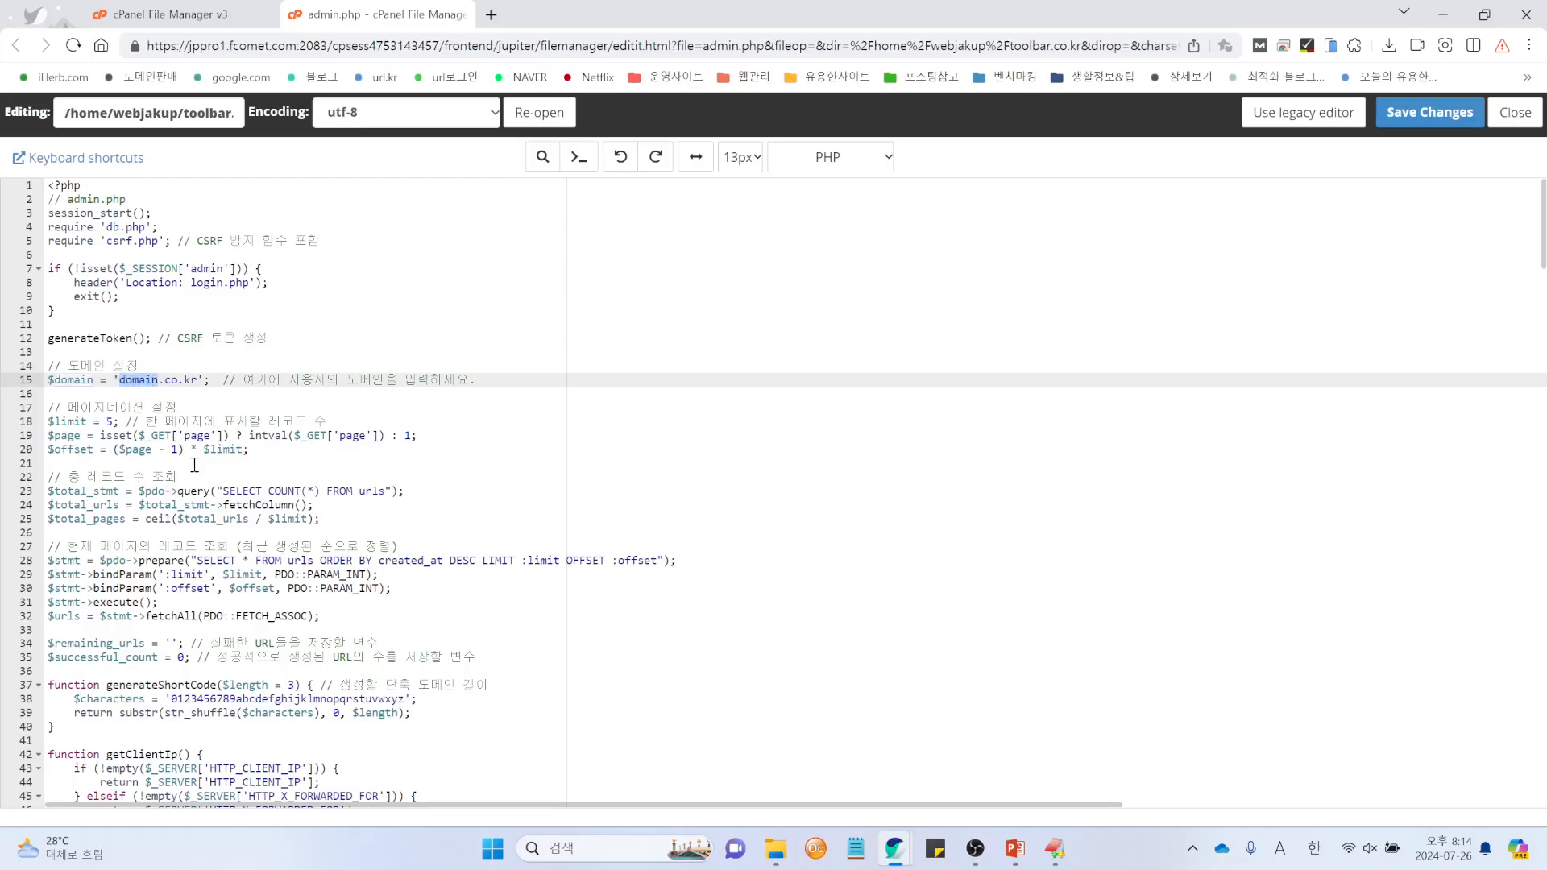
type("toolbar")
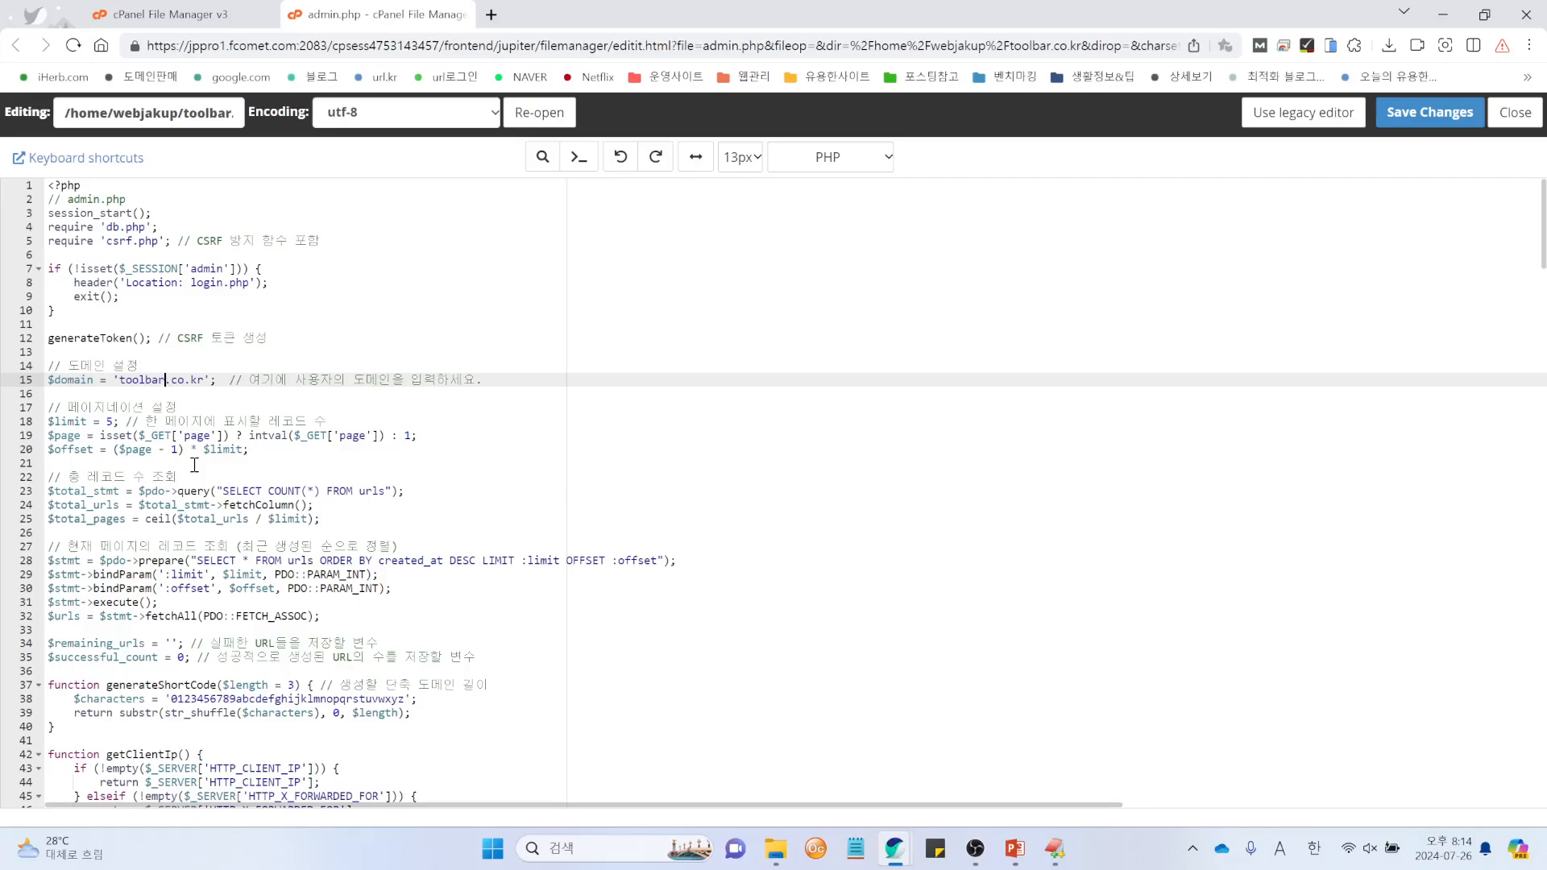
left_click(1438, 114)
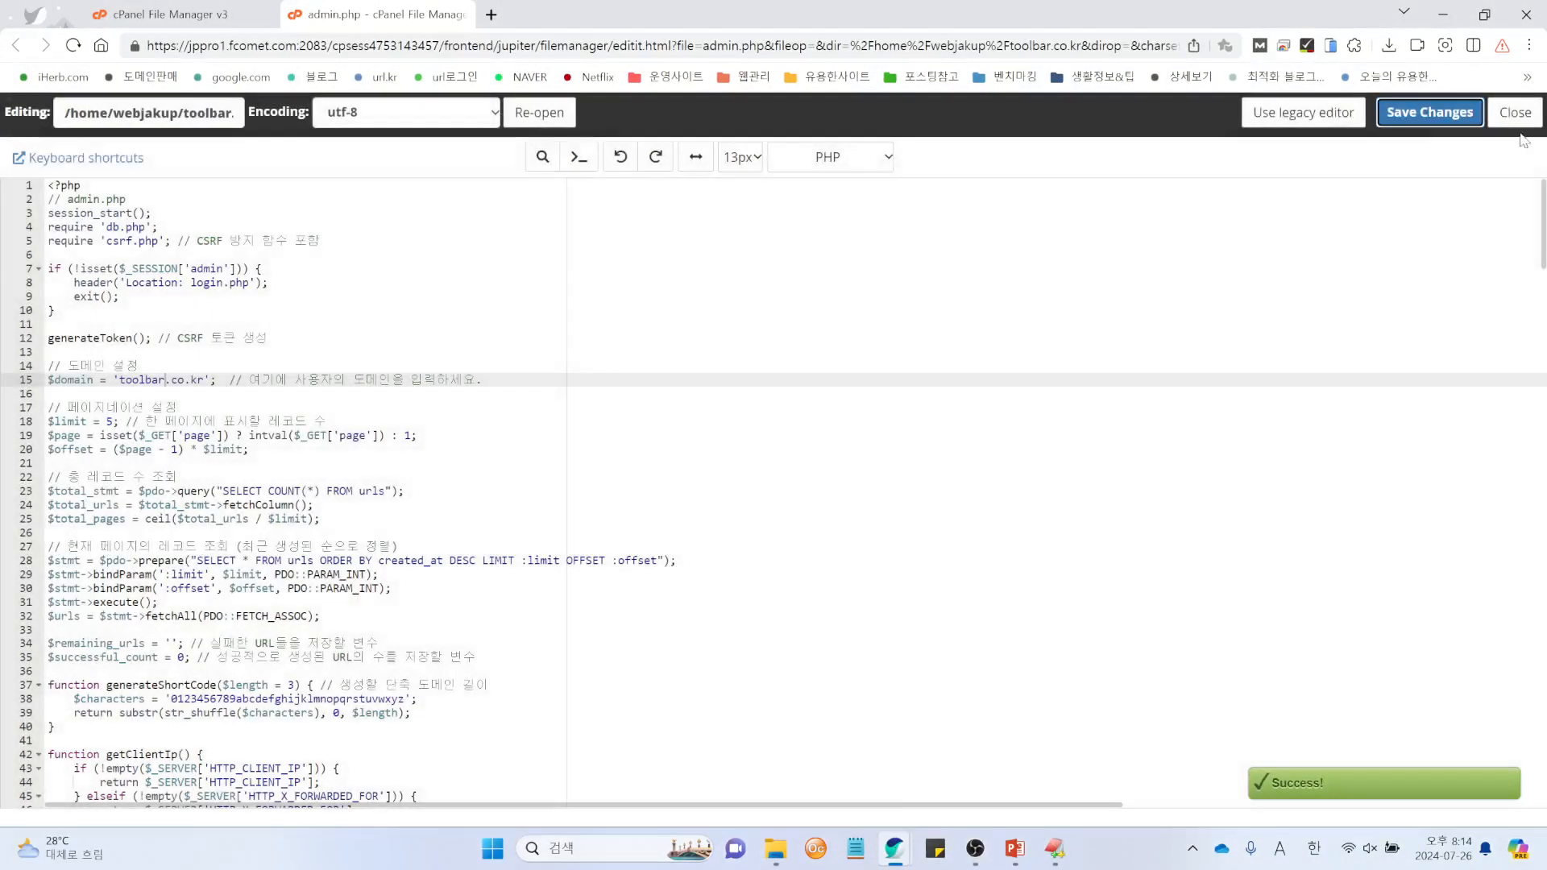
left_click(1520, 113)
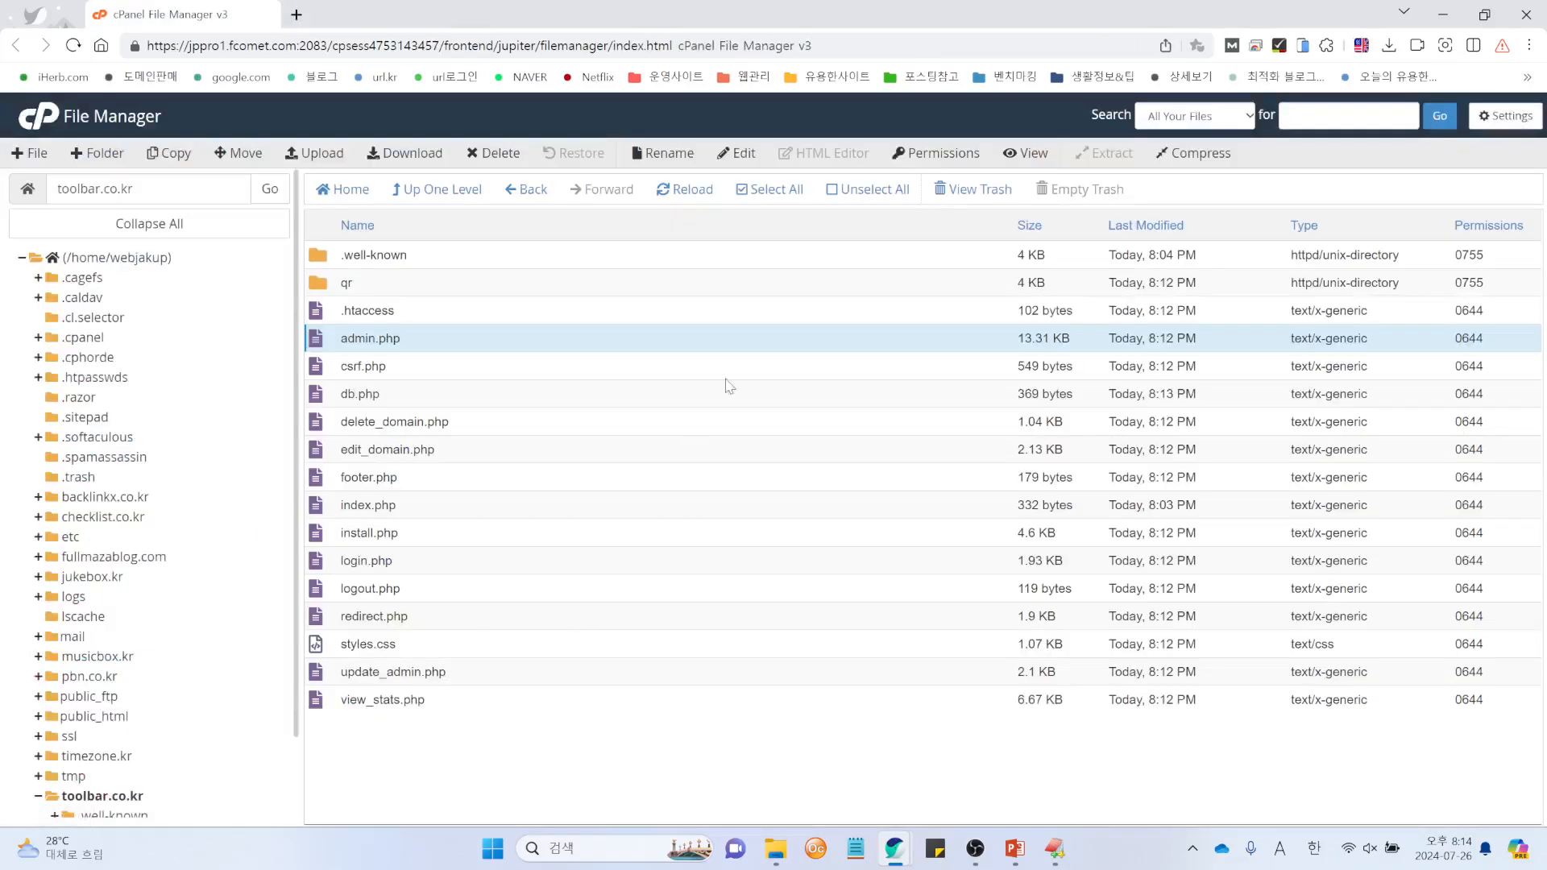
left_click(687, 194)
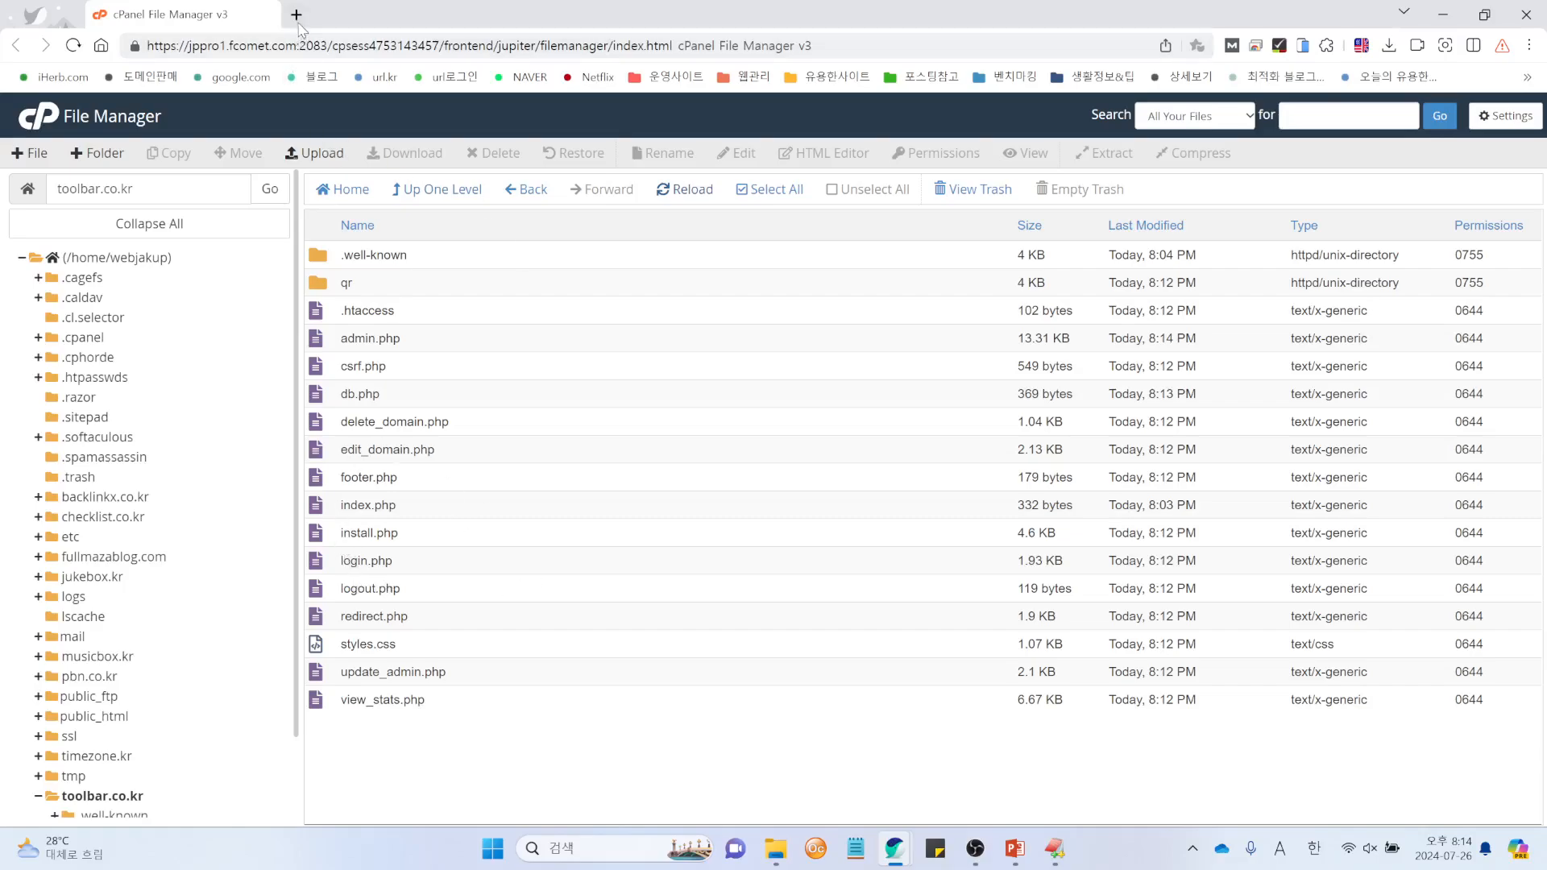
Step: Switch to the 'Document - Whale' window and reload the toolbar.co.kr page
mouse_move(894, 846)
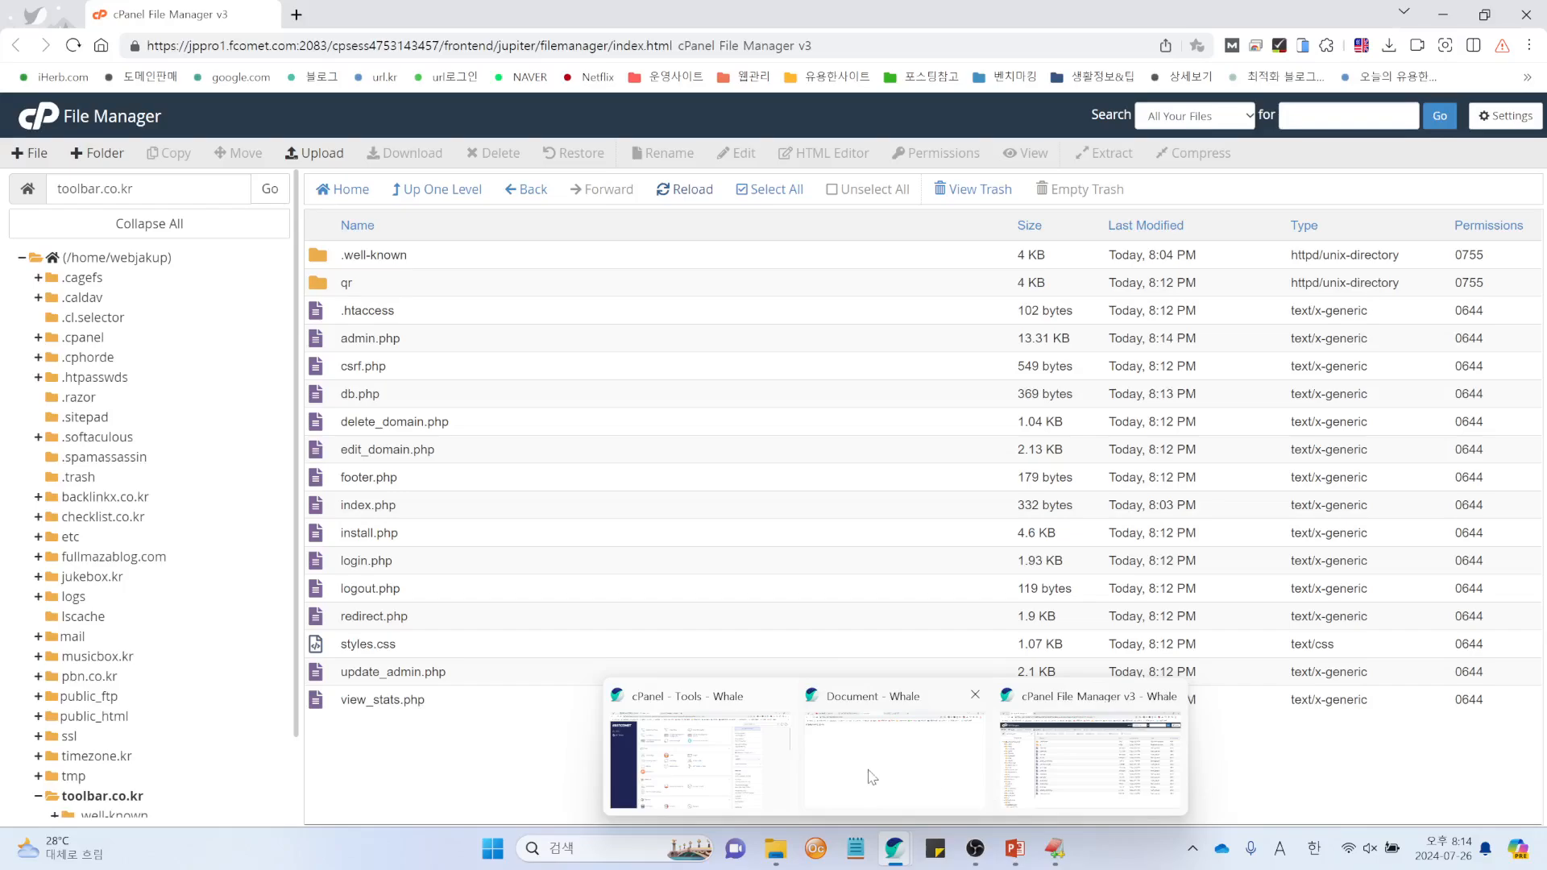
left_click(804, 767)
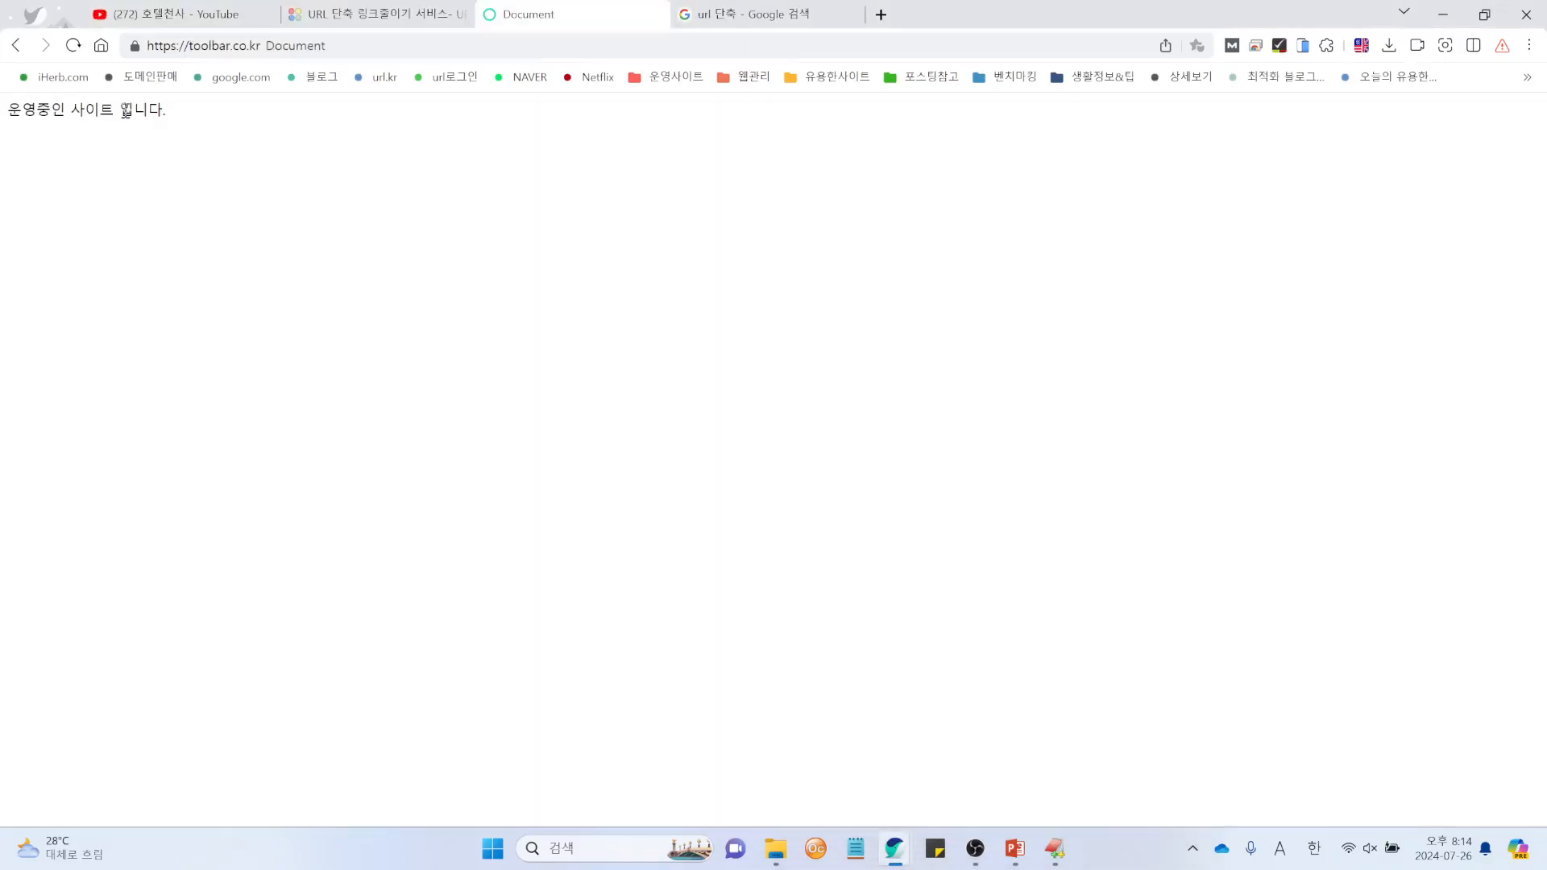
left_click(74, 45)
Step: Go to toolbar.co.kr/install.php
left_click_drag(8, 109, 173, 117)
left_click(293, 159)
left_click(301, 48)
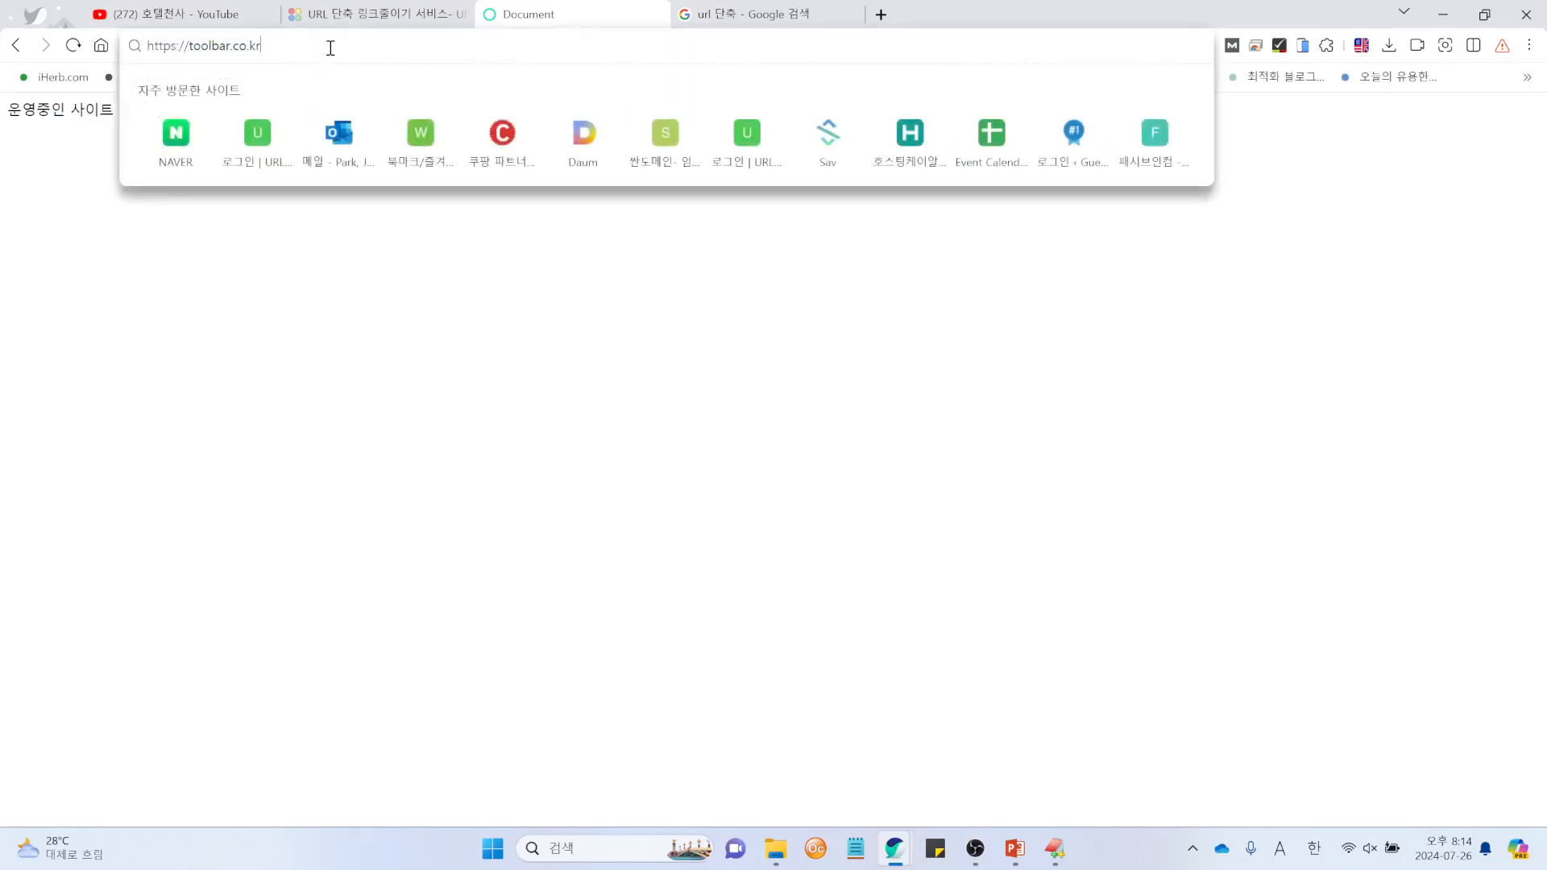
type("/insta")
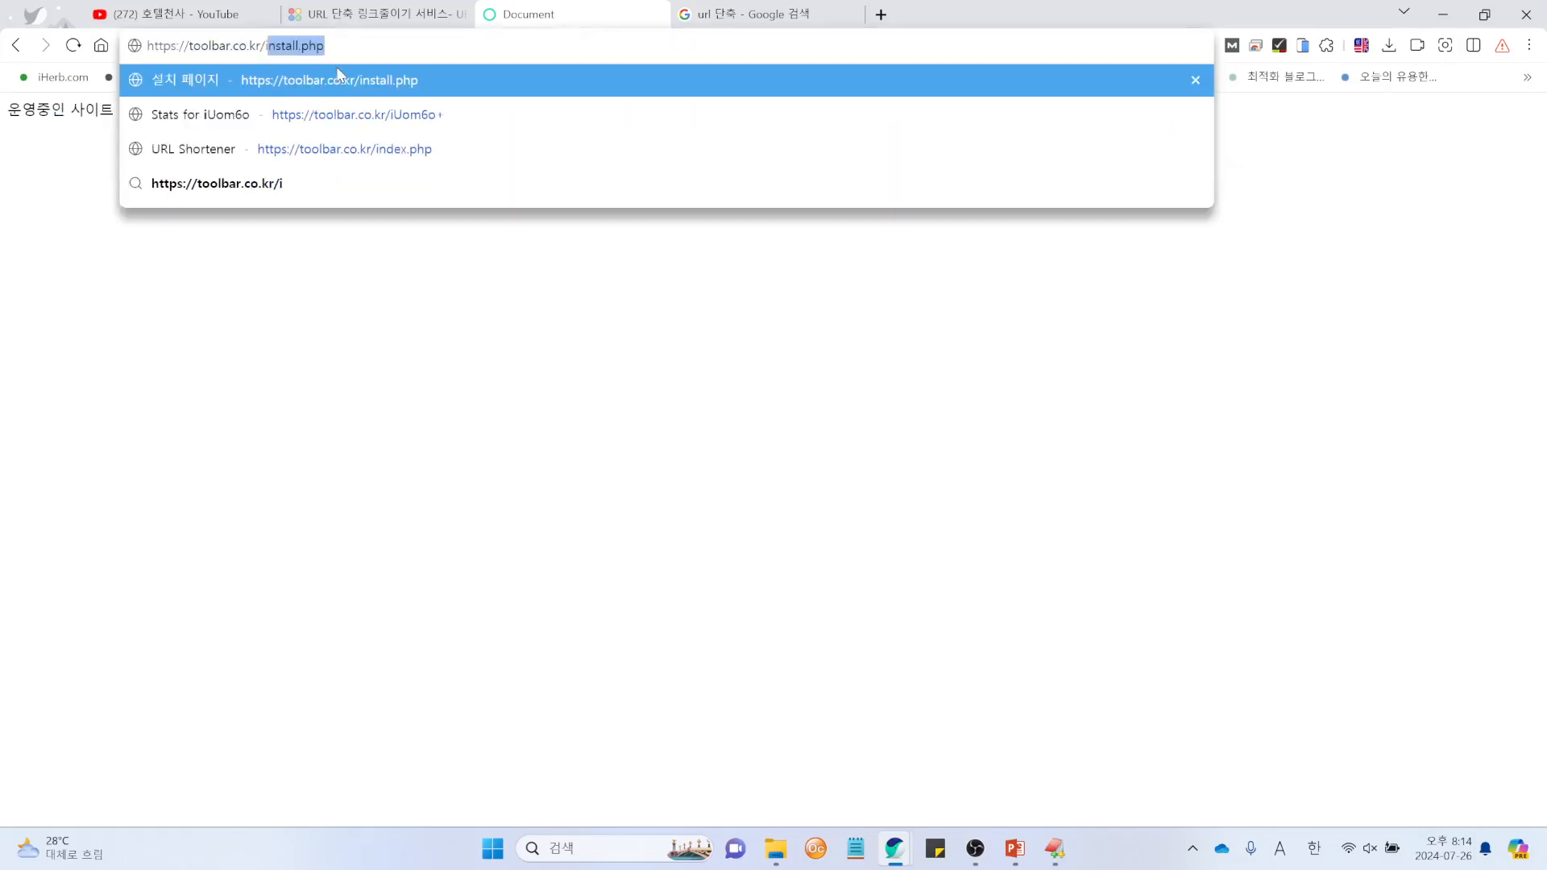
type("ll.php")
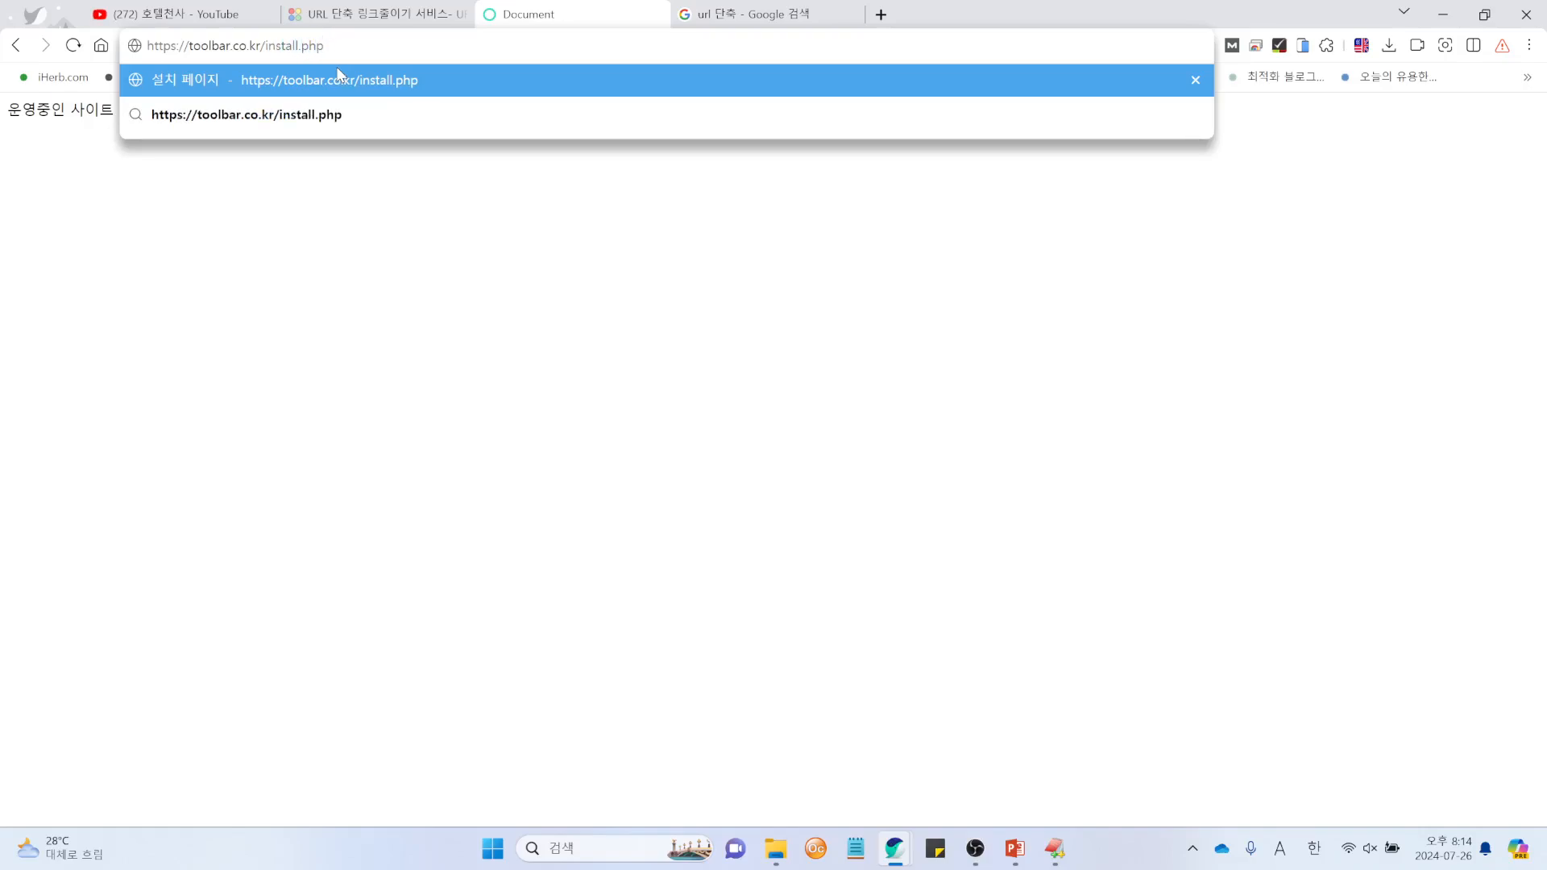
key("Return")
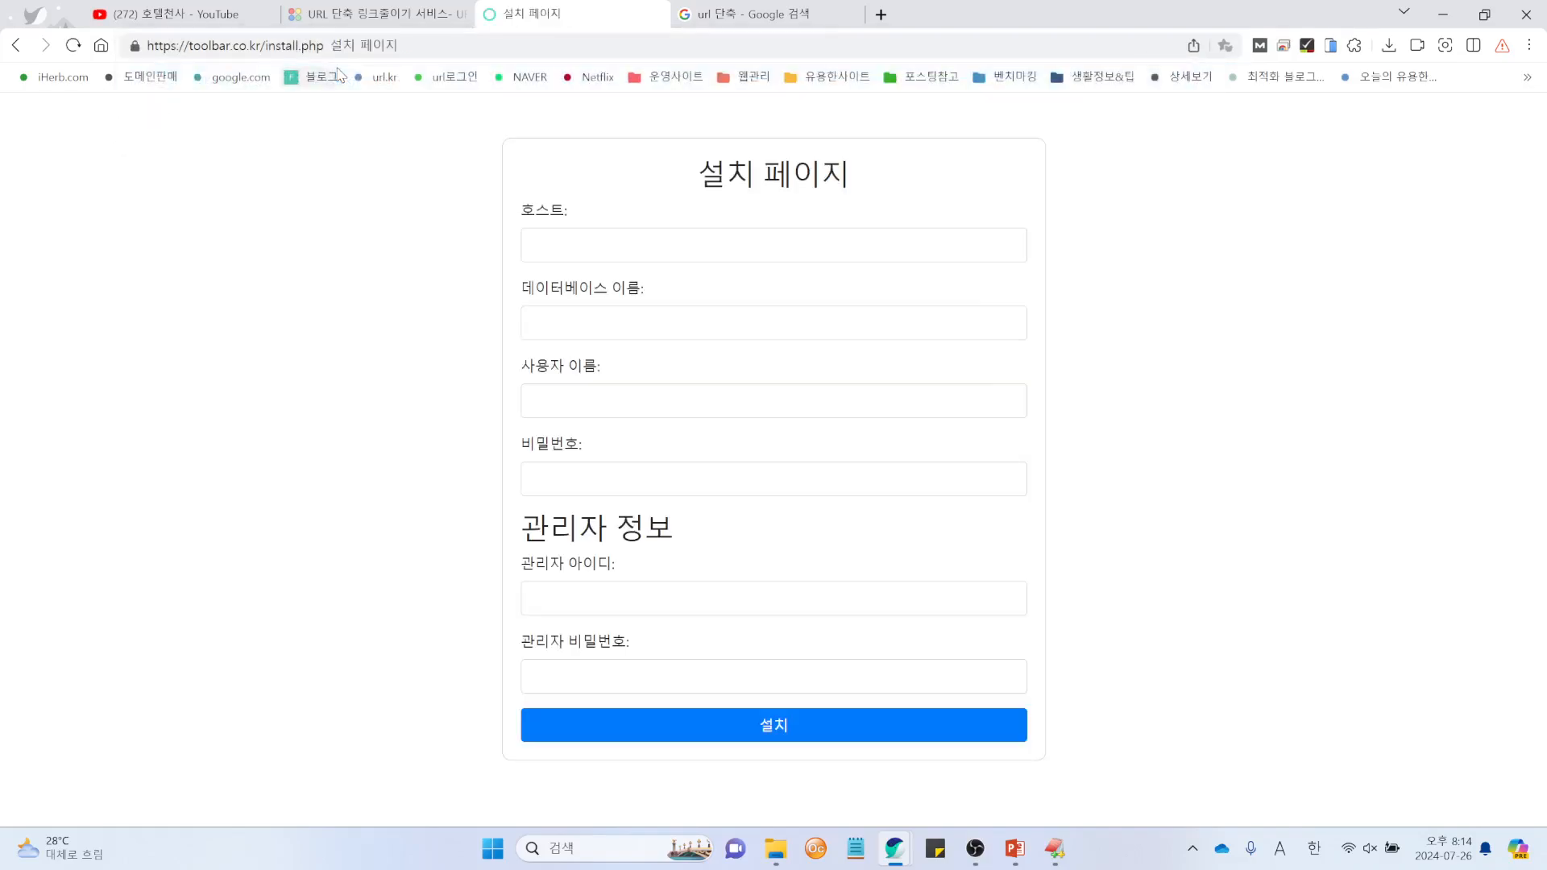
Step: Fill 호스트 with localhost and the admin ID with admin, then detach the install page window
left_click(569, 252)
left_click(645, 291)
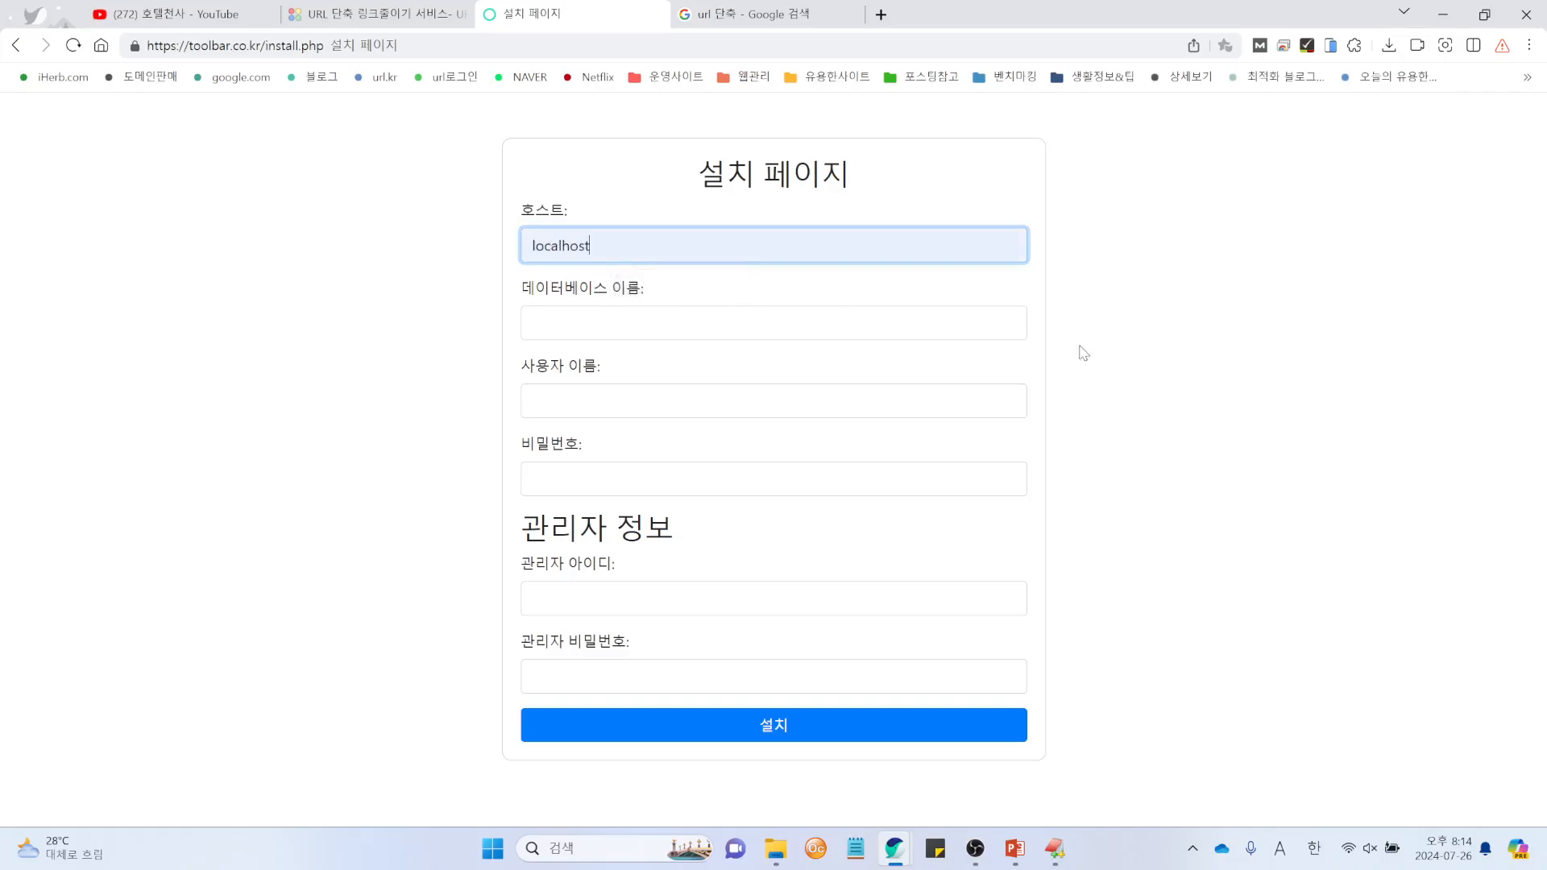
left_click(1083, 353)
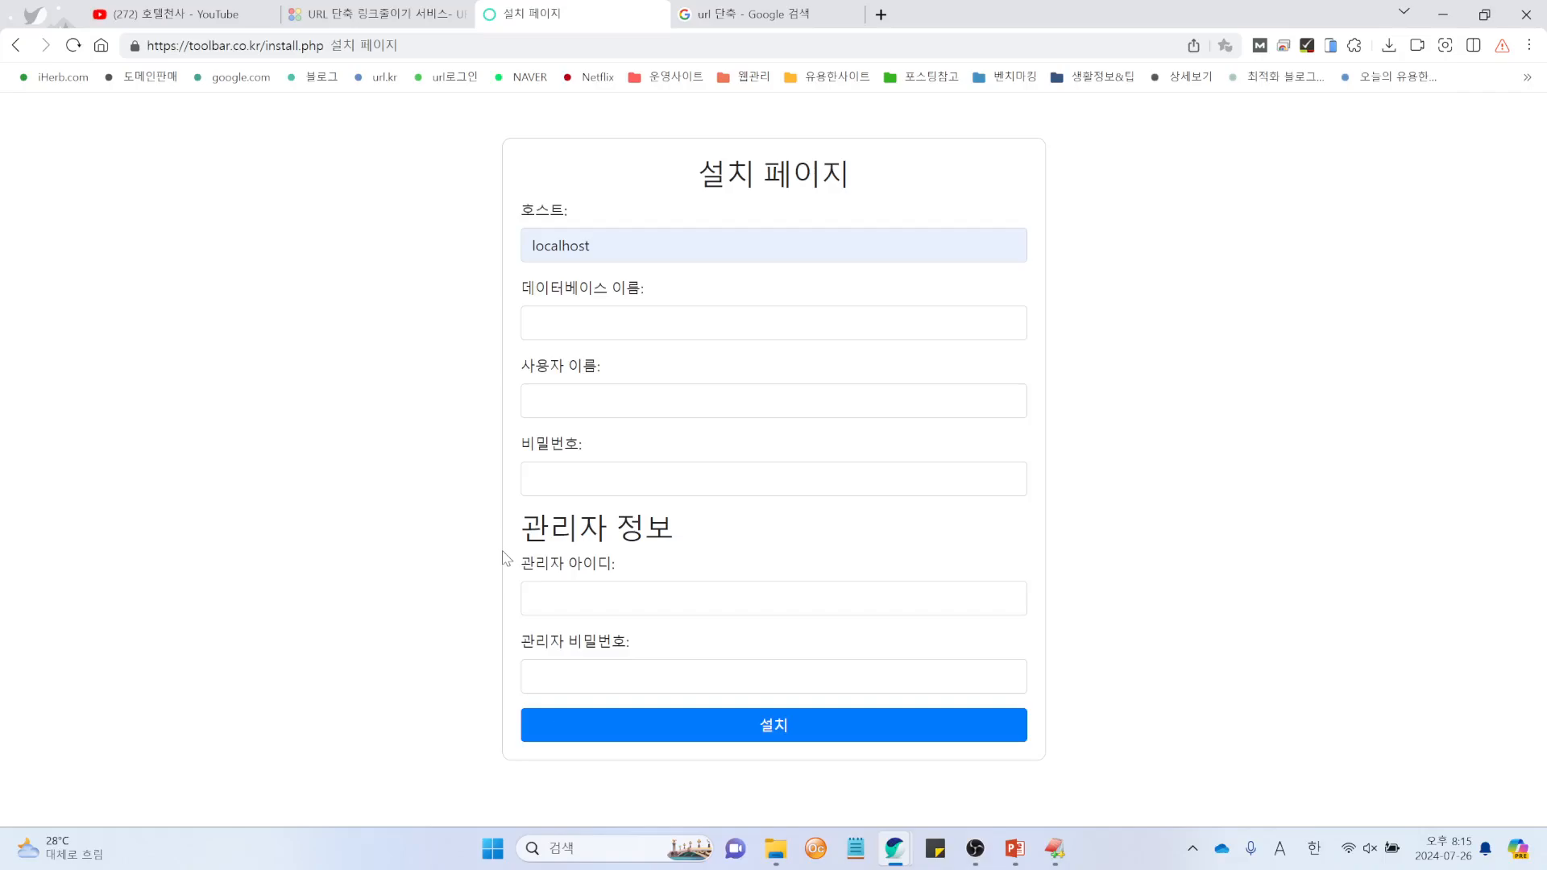
left_click(604, 600)
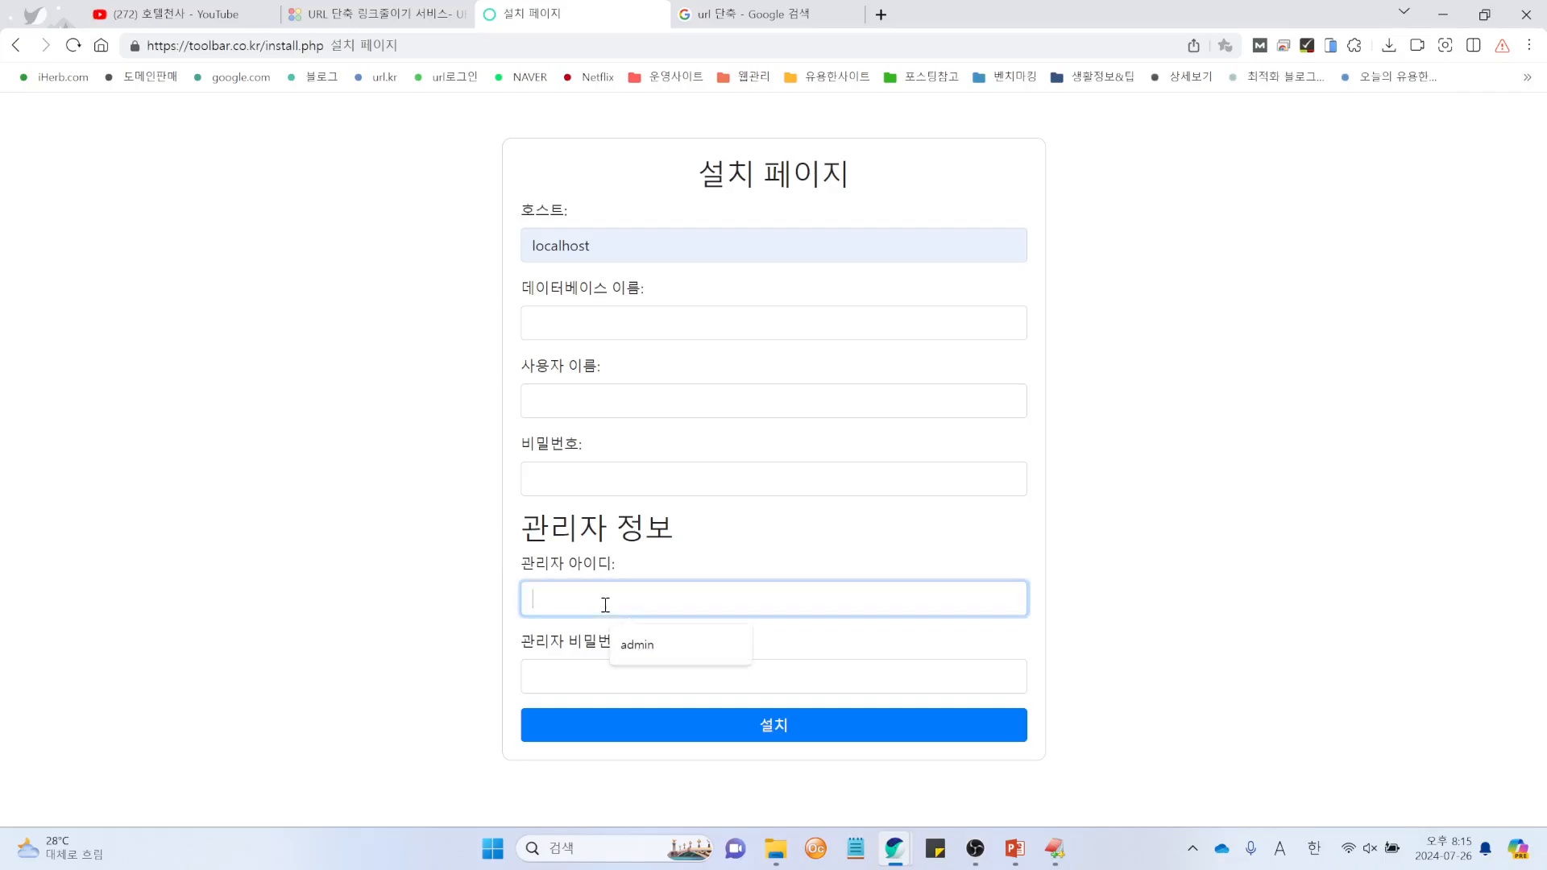
left_click(651, 645)
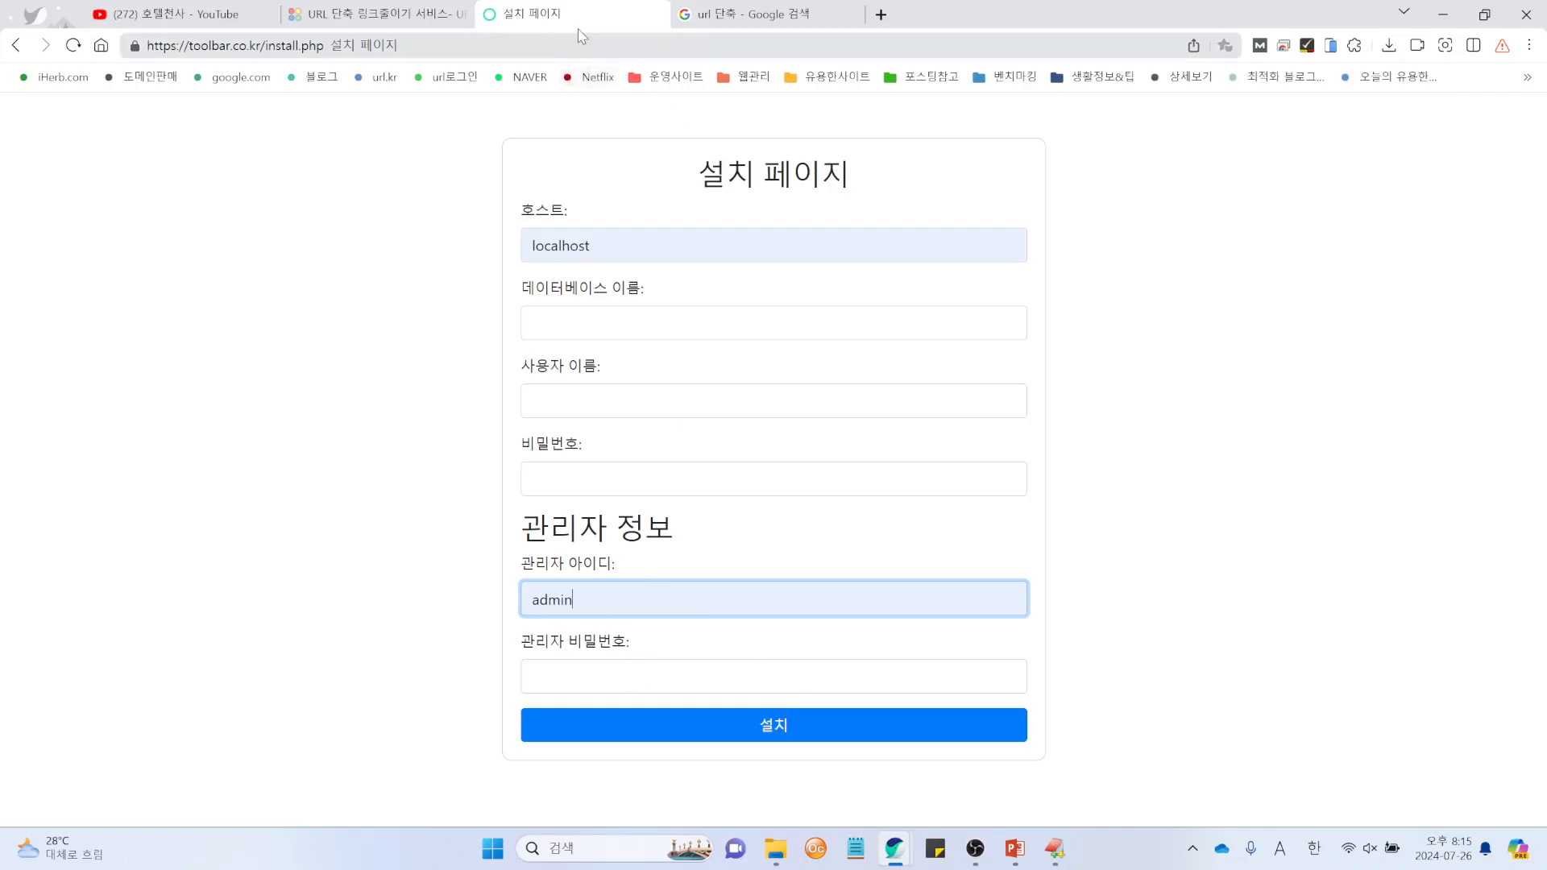
left_click_drag(586, 22, 0, 182)
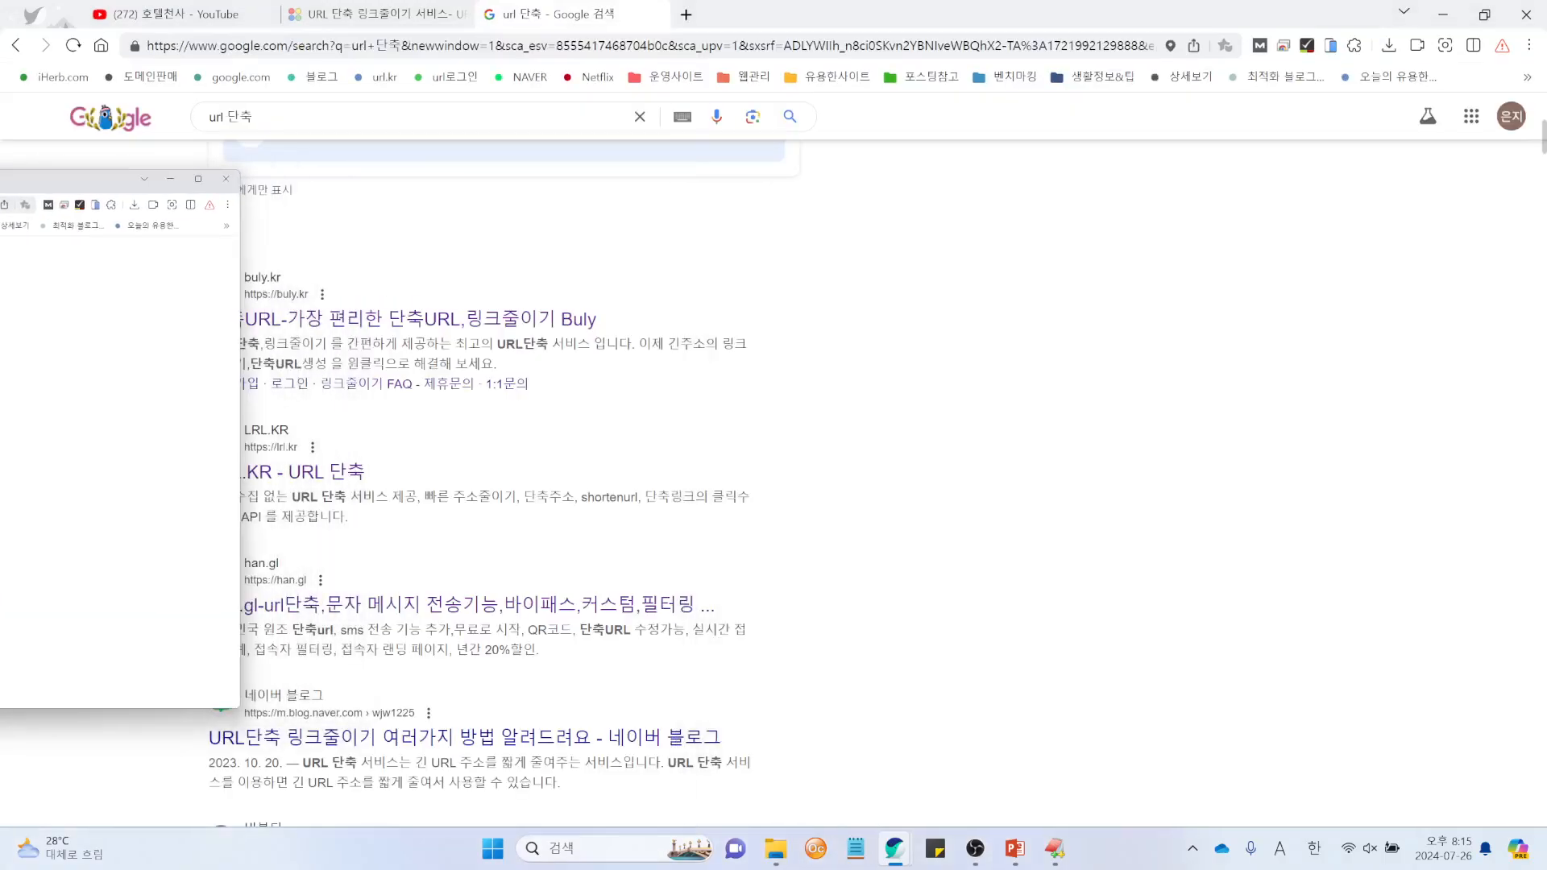
Step: Bring the detached toolbar.co.kr window back and maximize it, showing 설치가 완료되었습니다
left_click_drag(0, 182, 0, 179)
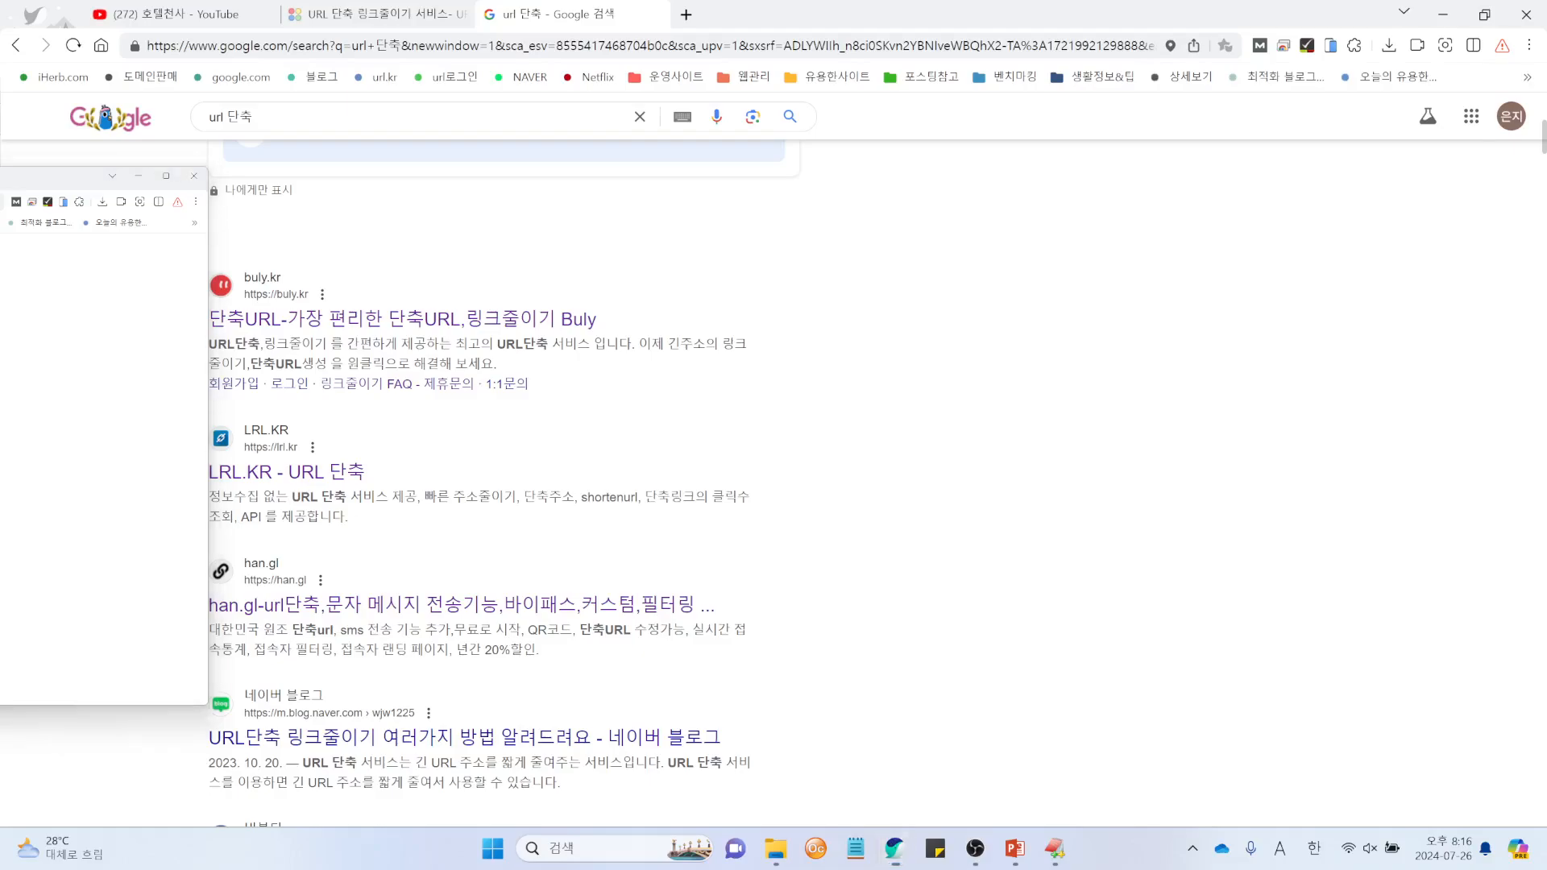
key("alt+Tab")
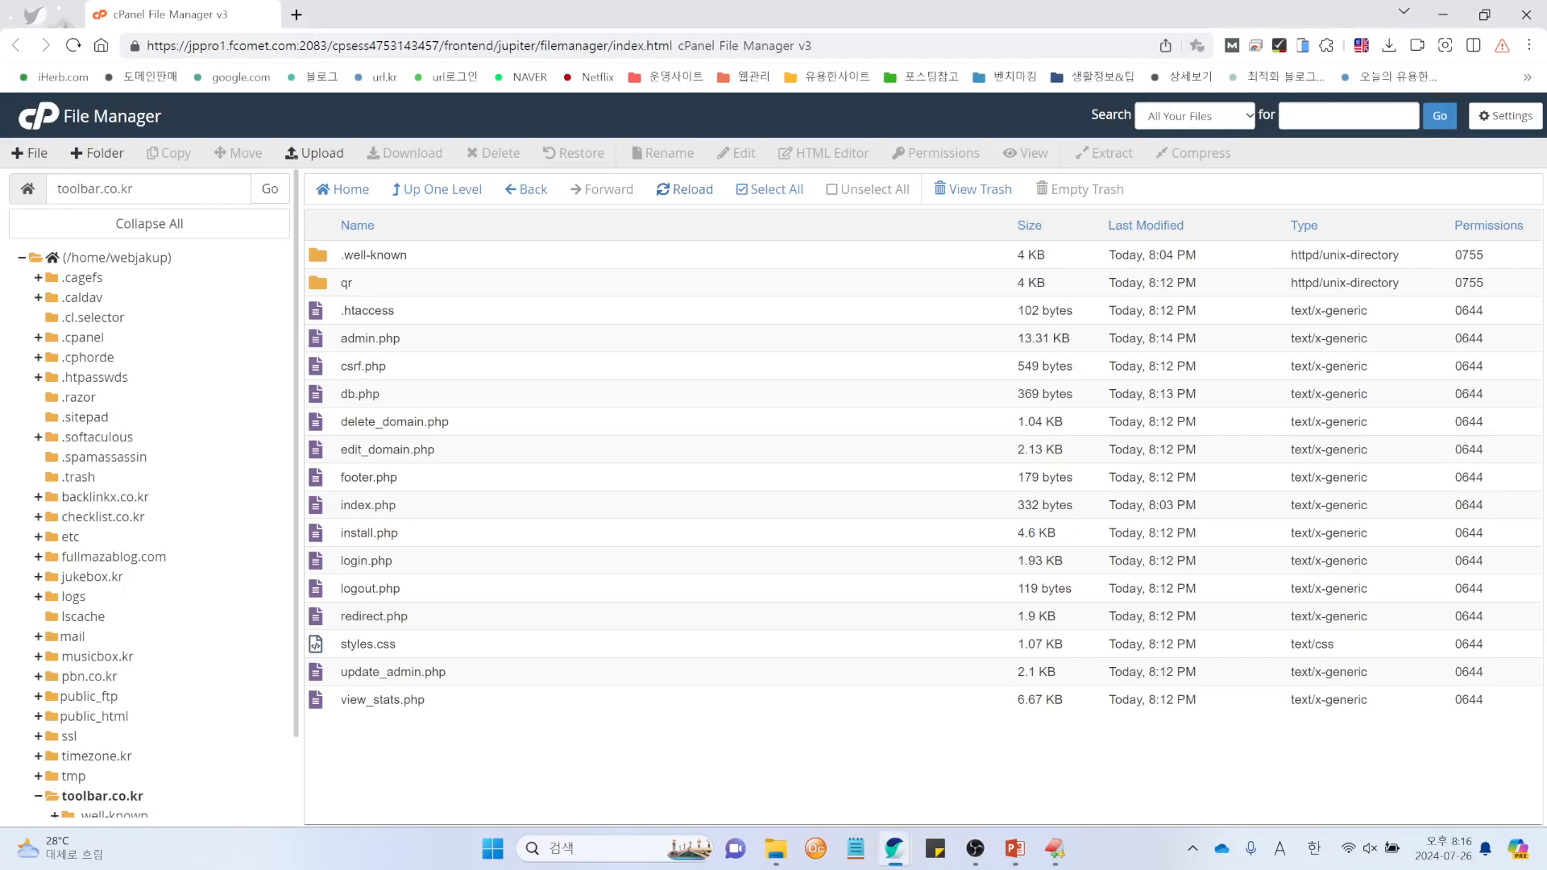
key("alt+Tab")
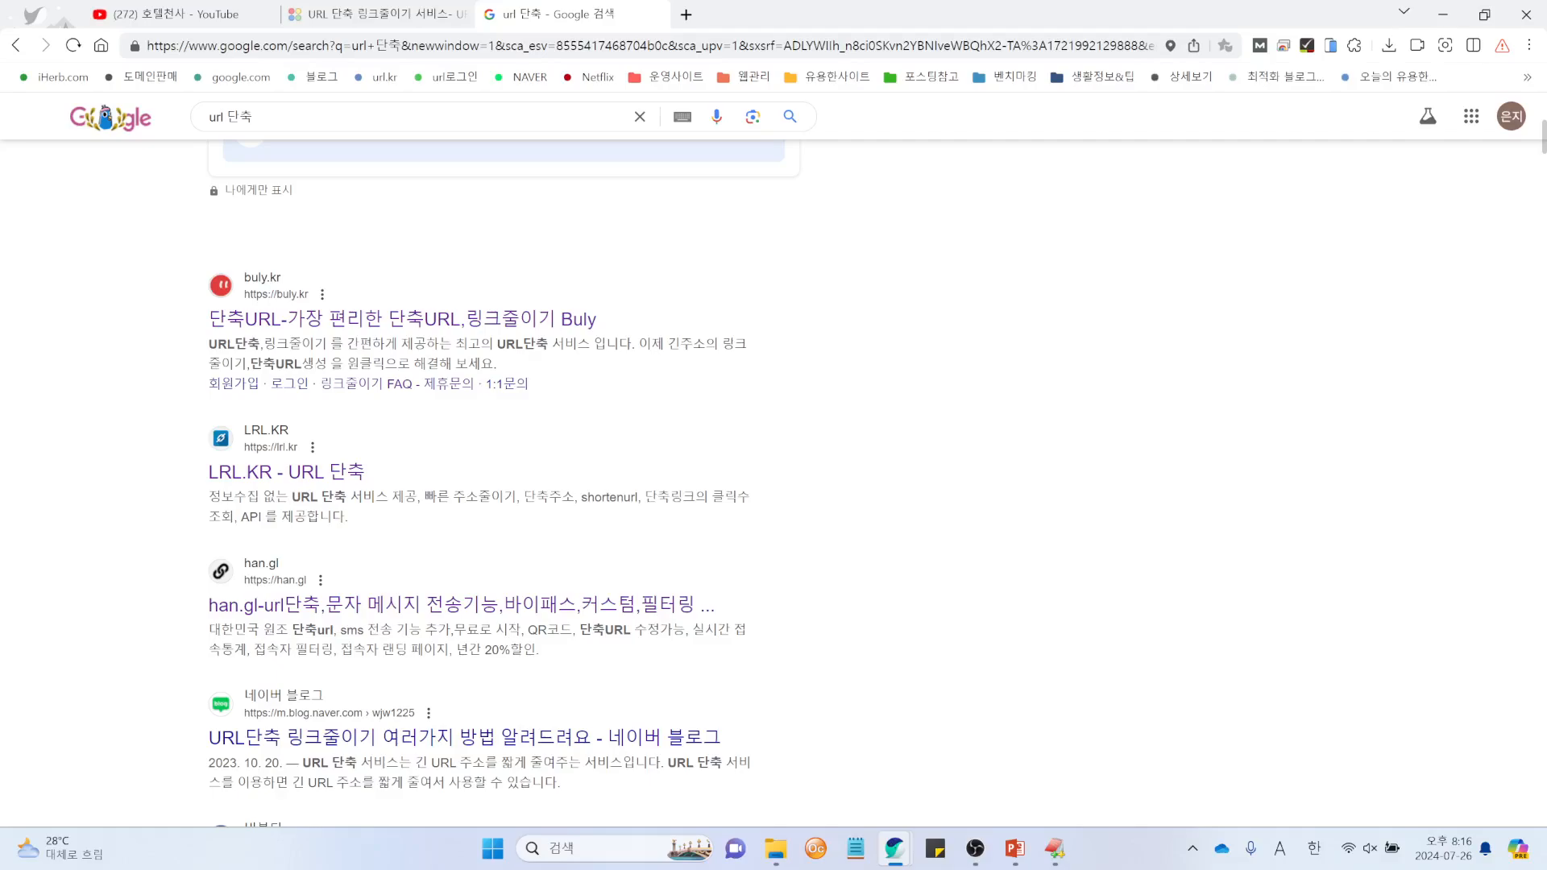
mouse_move(895, 850)
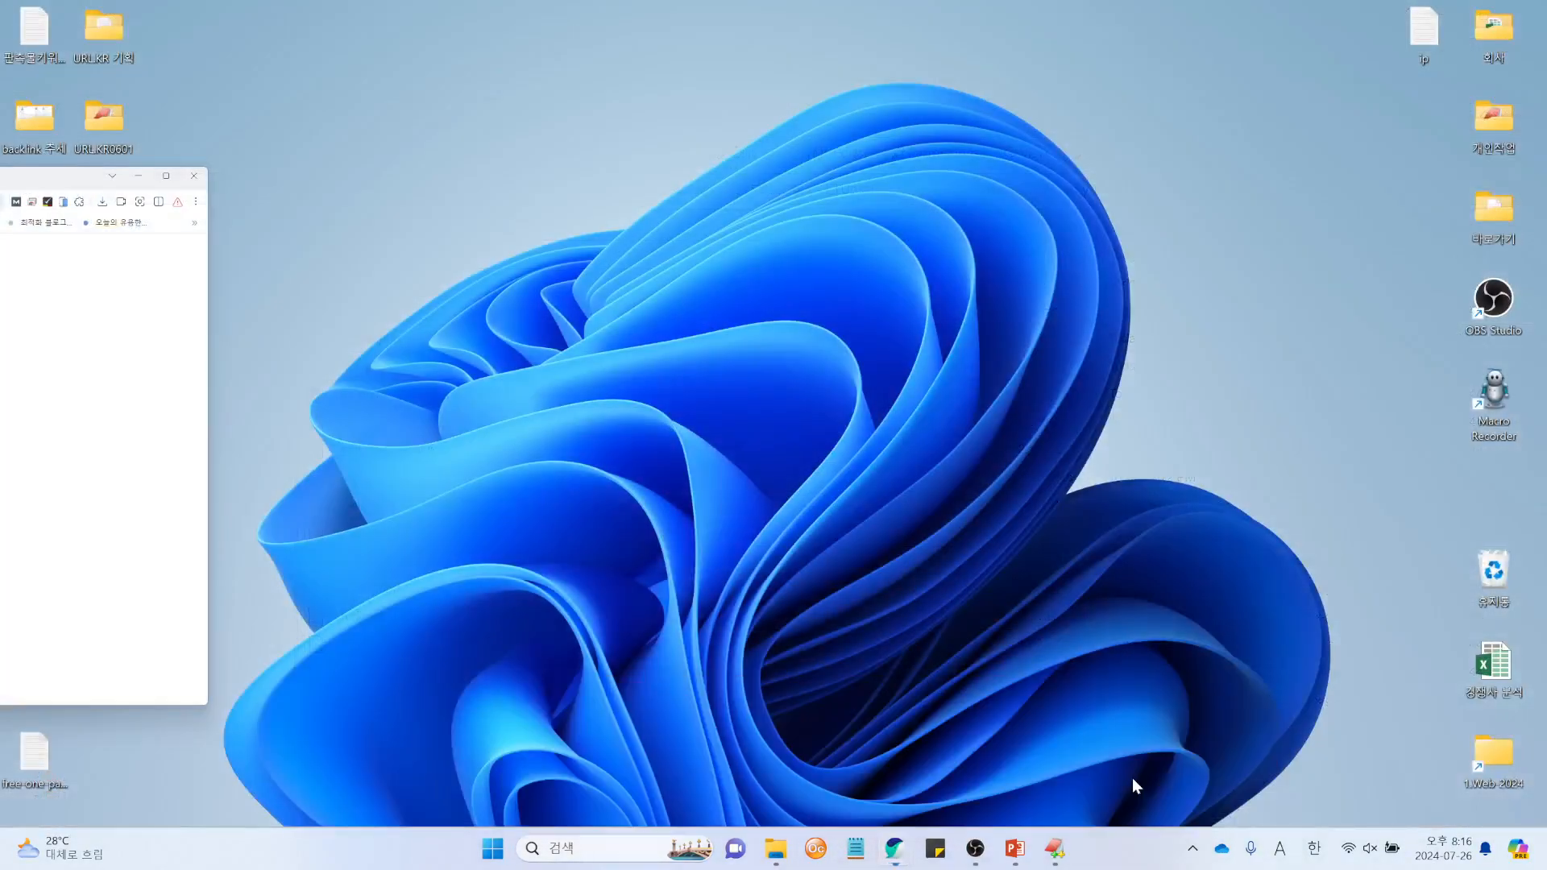
left_click(1144, 777)
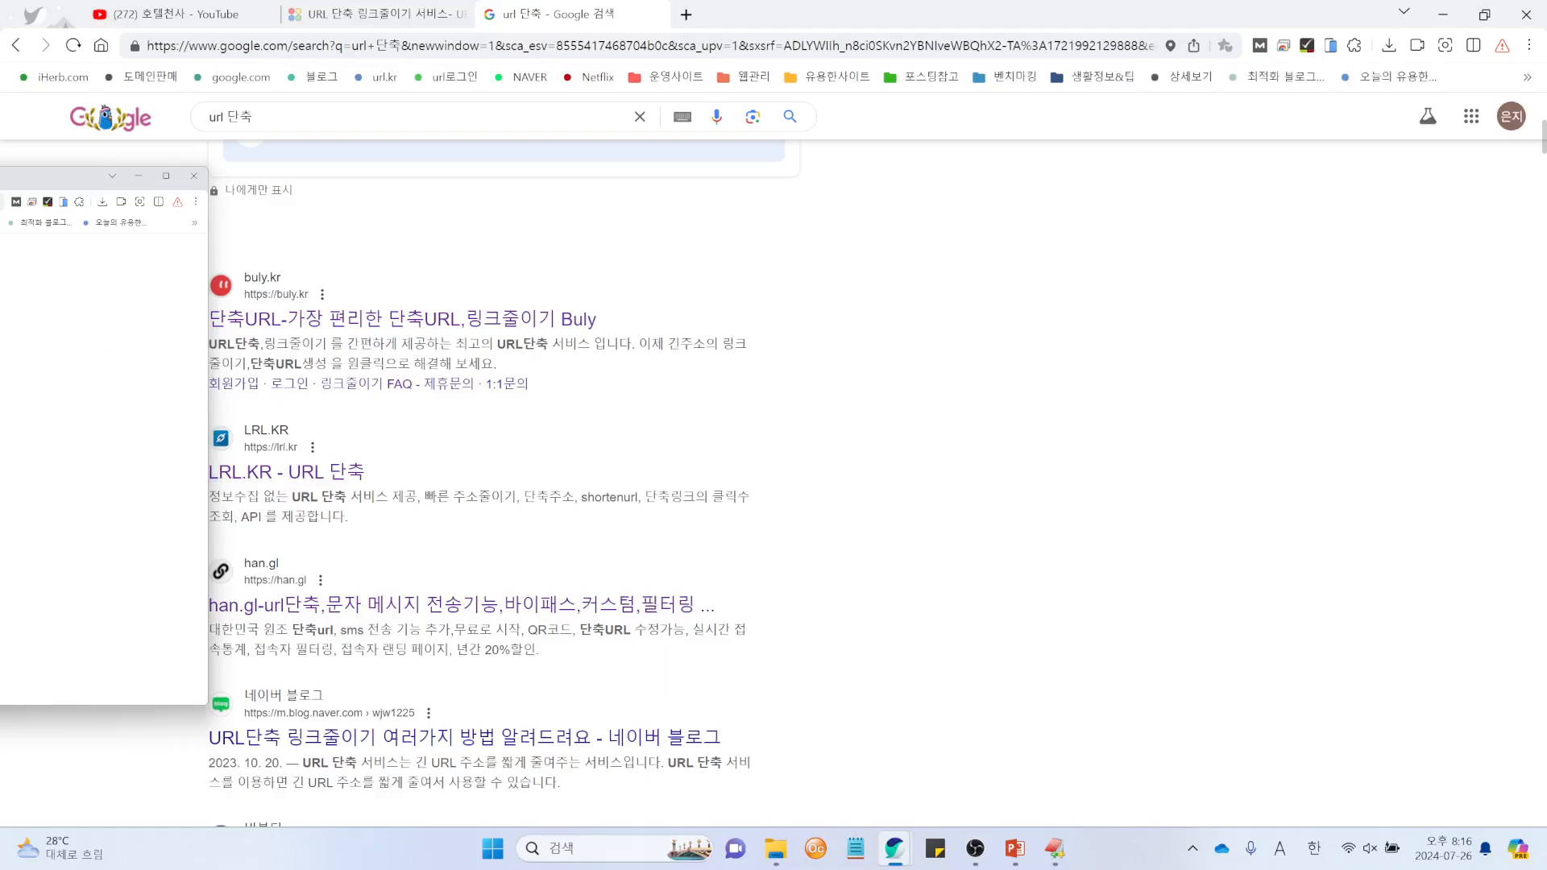
left_click_drag(1, 177, 830, 133)
double_click(861, 145)
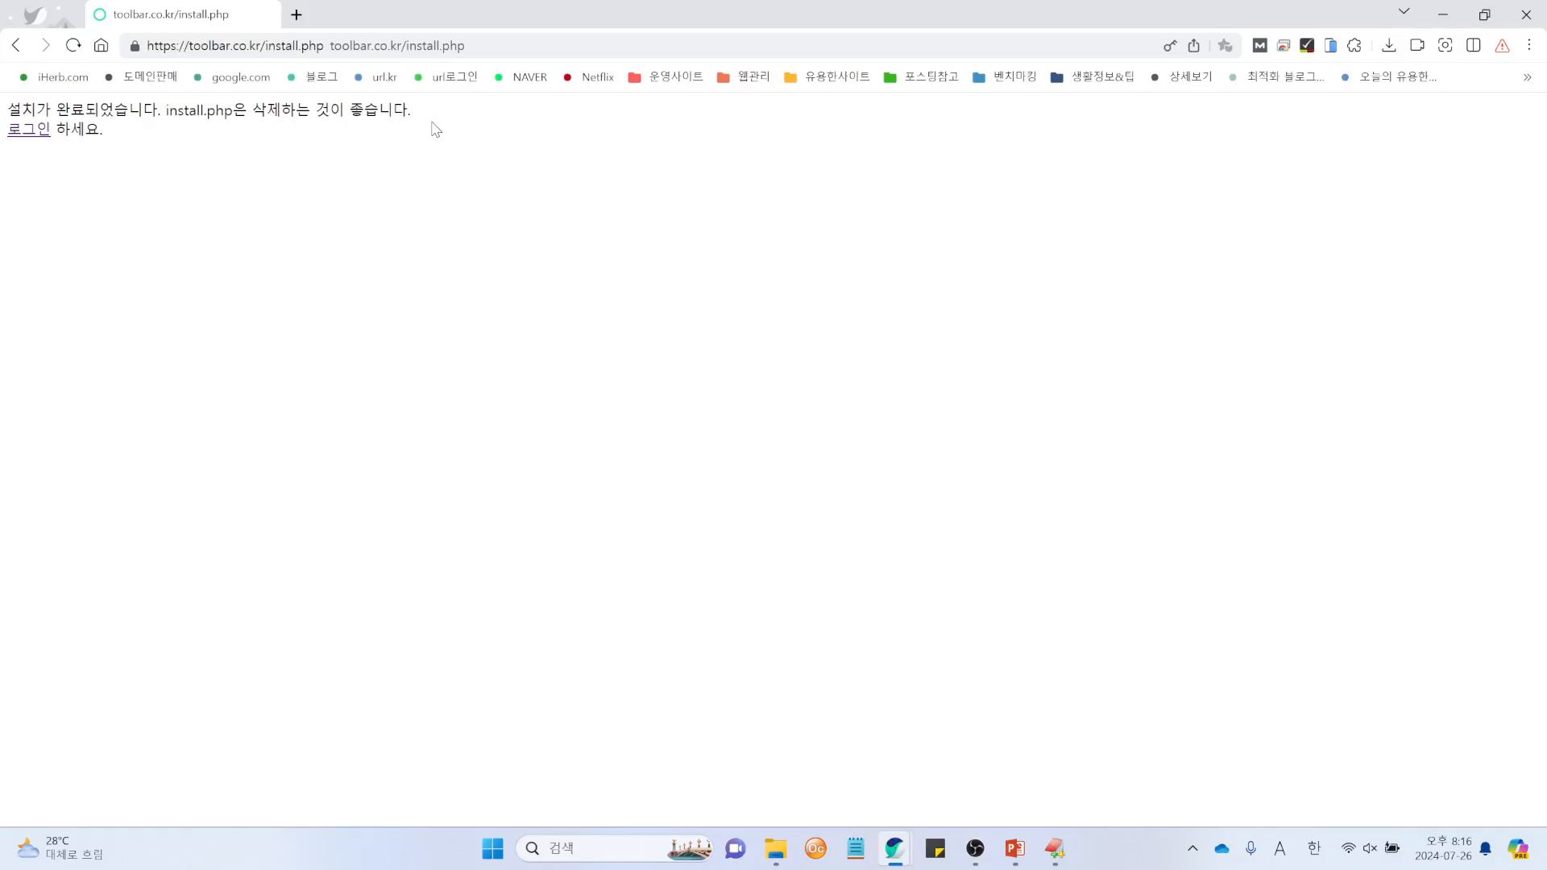
Step: Log in from the completion page with ID admin and the admin password
left_click(28, 133)
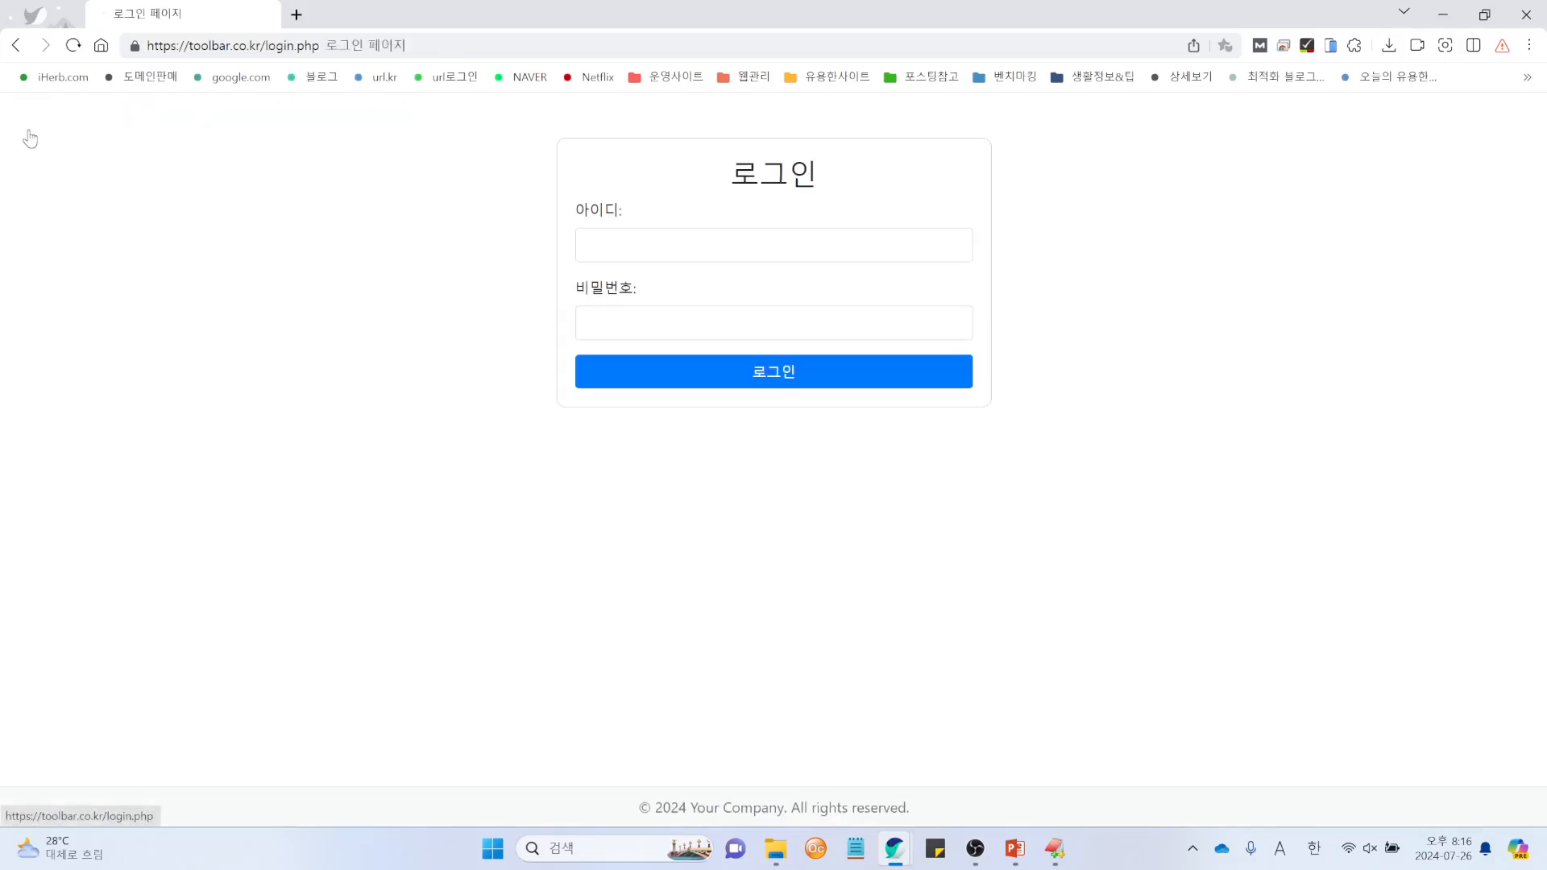
left_click(688, 235)
type("ad")
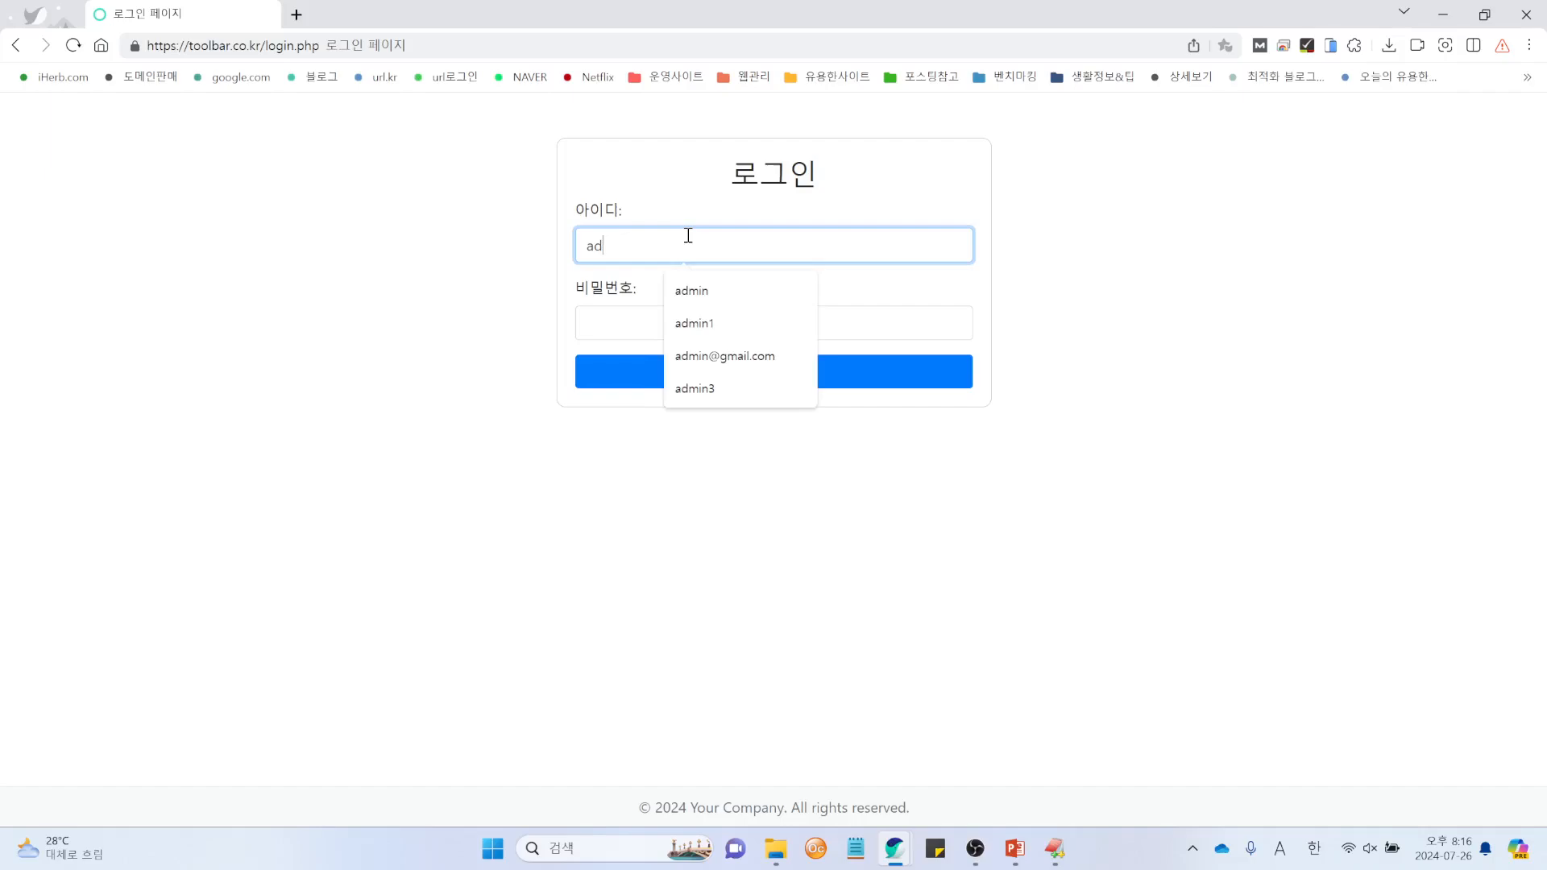
key("BackSpace")
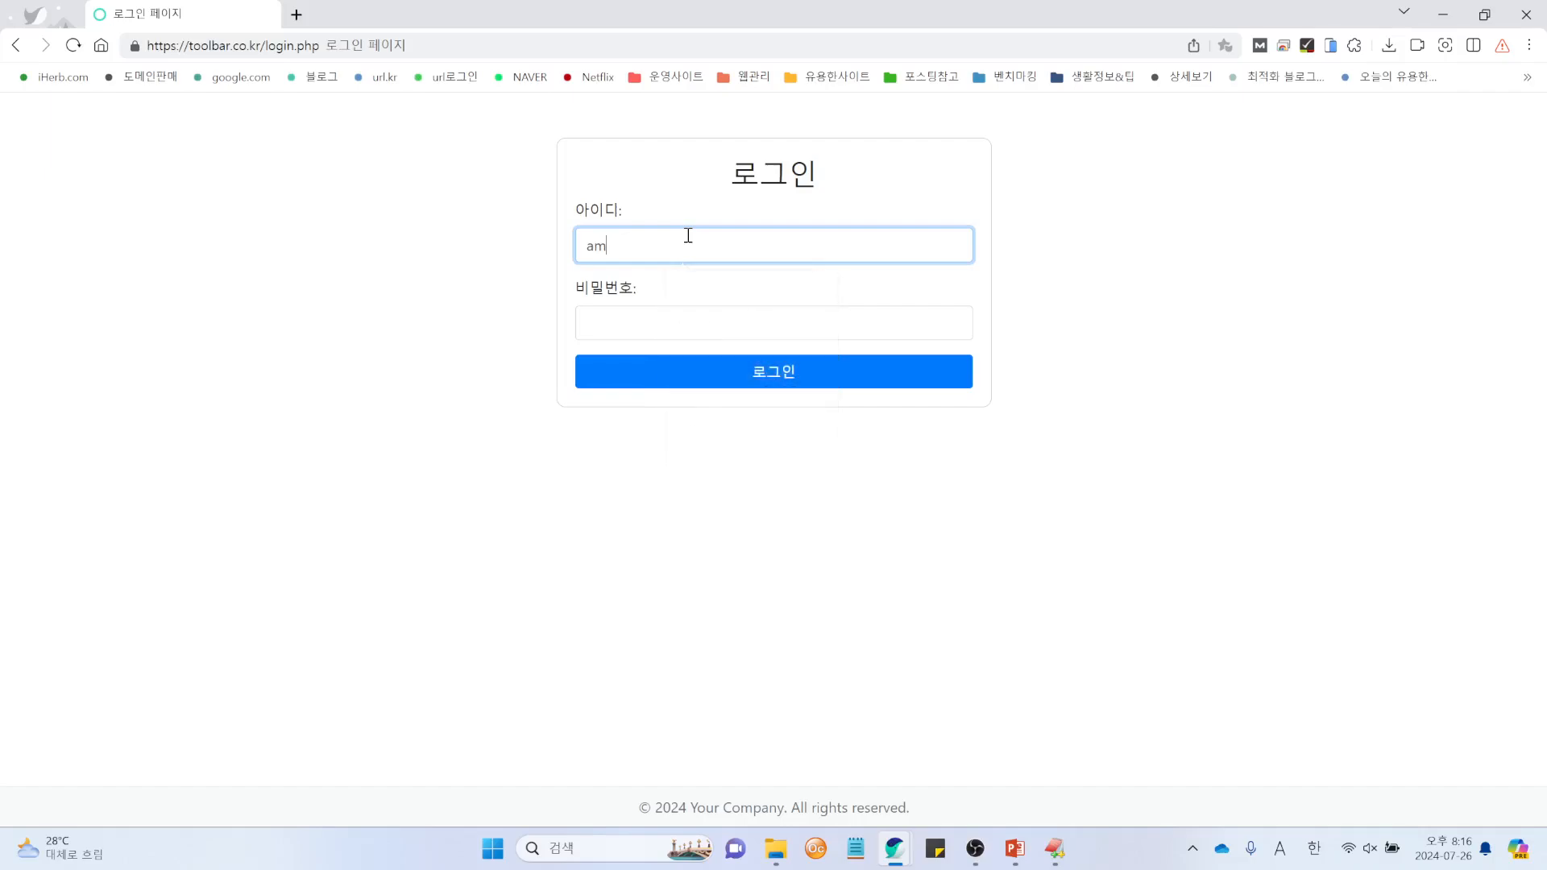
type("dmin")
key("Tab")
type("1234")
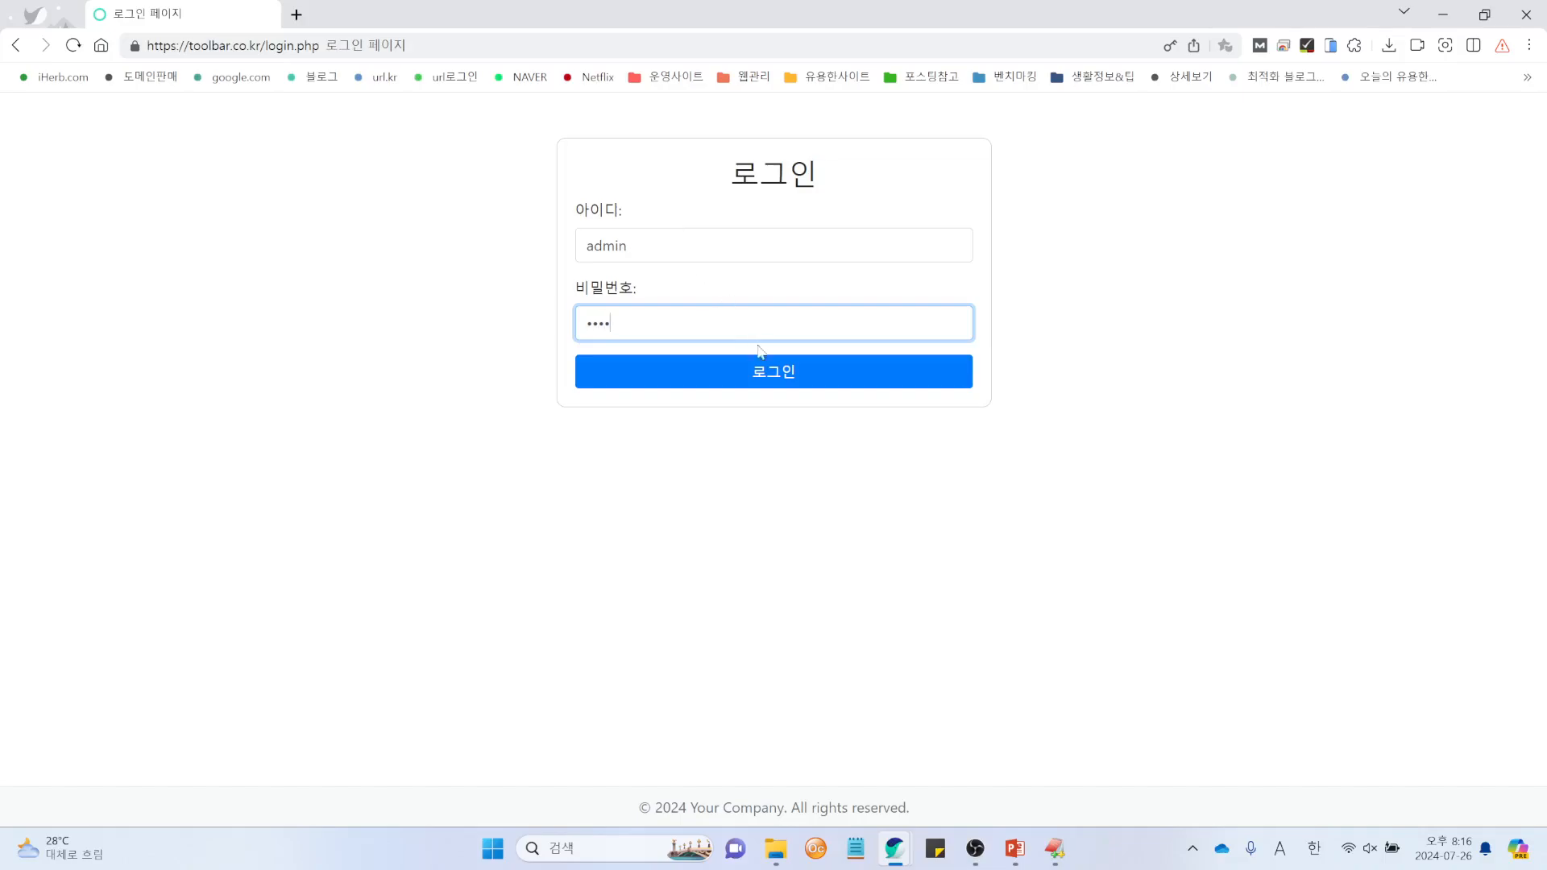
left_click(789, 376)
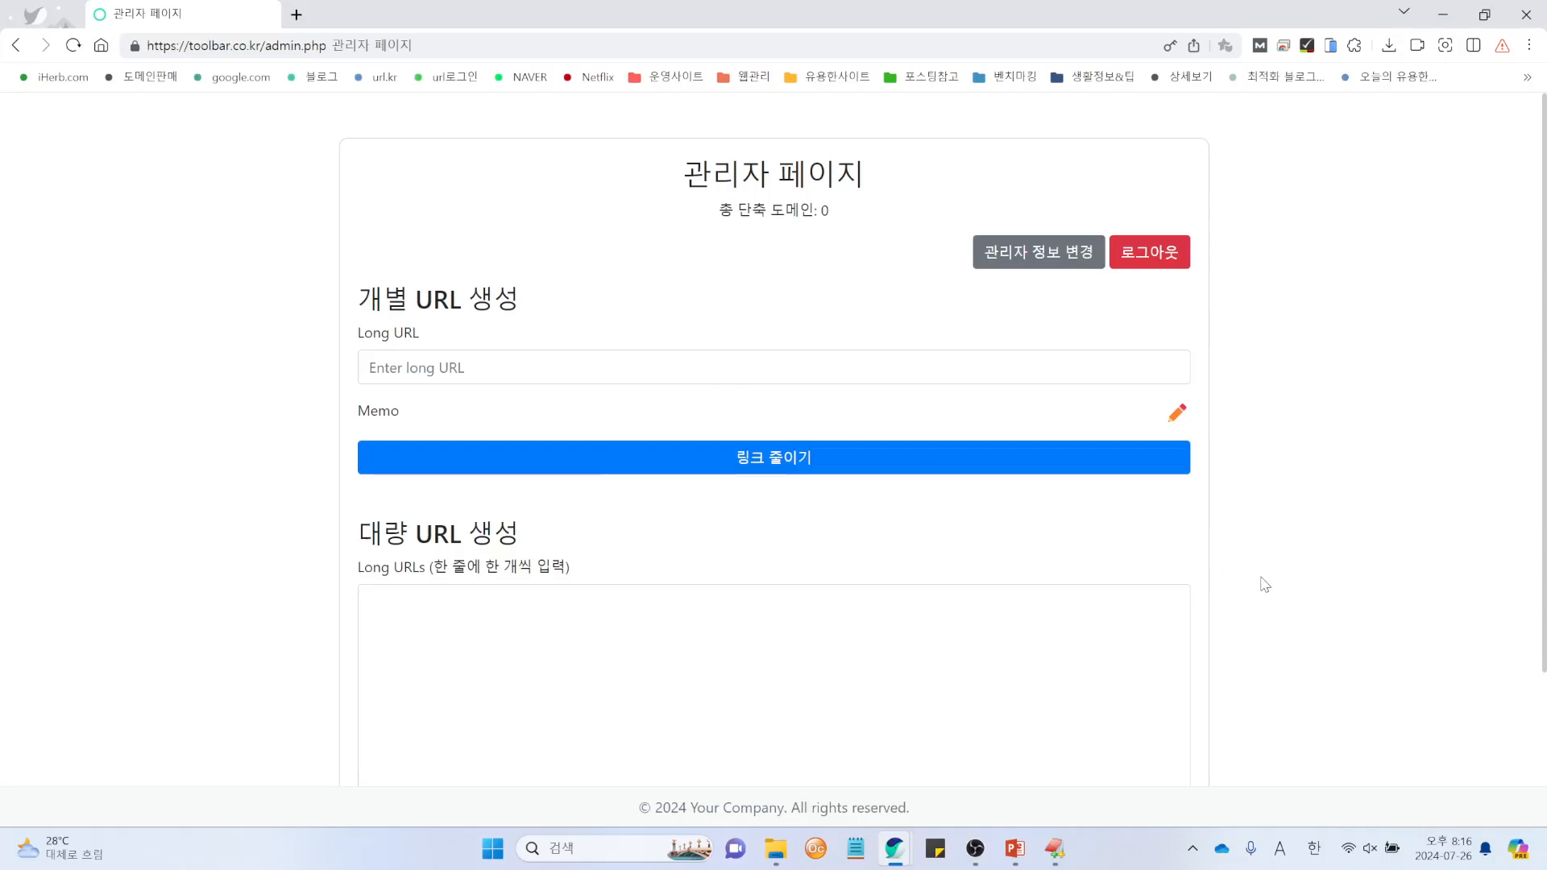
Step: Check the admin page's 총 단축 도메인: 0 count
scroll(1272, 580, "down", 2)
scroll(1273, 580, "up", 2)
left_click_drag(721, 215, 844, 232)
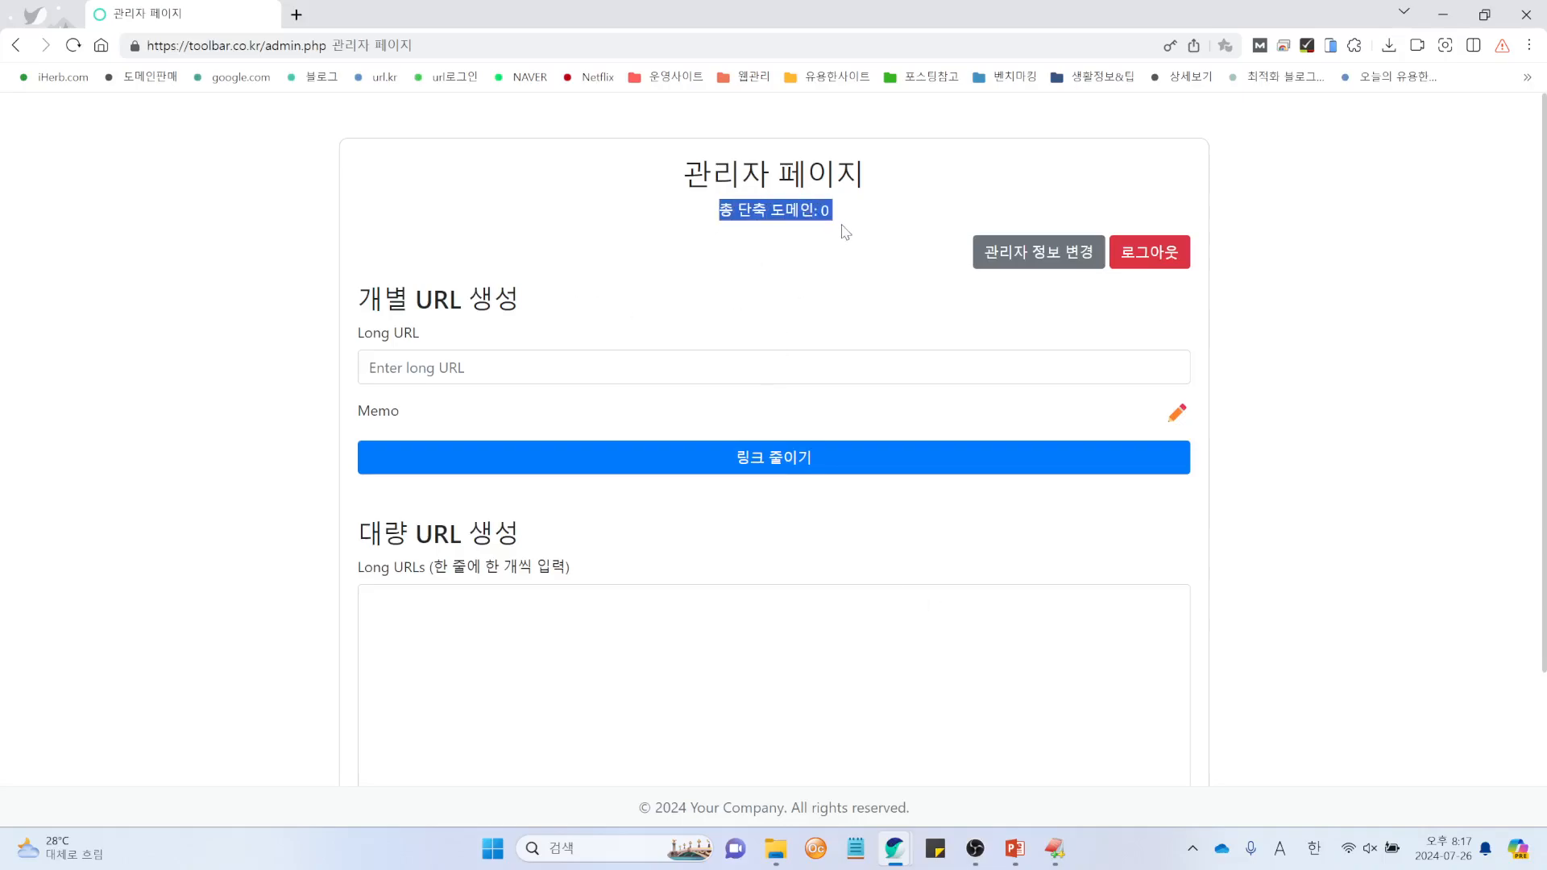
left_click(856, 292)
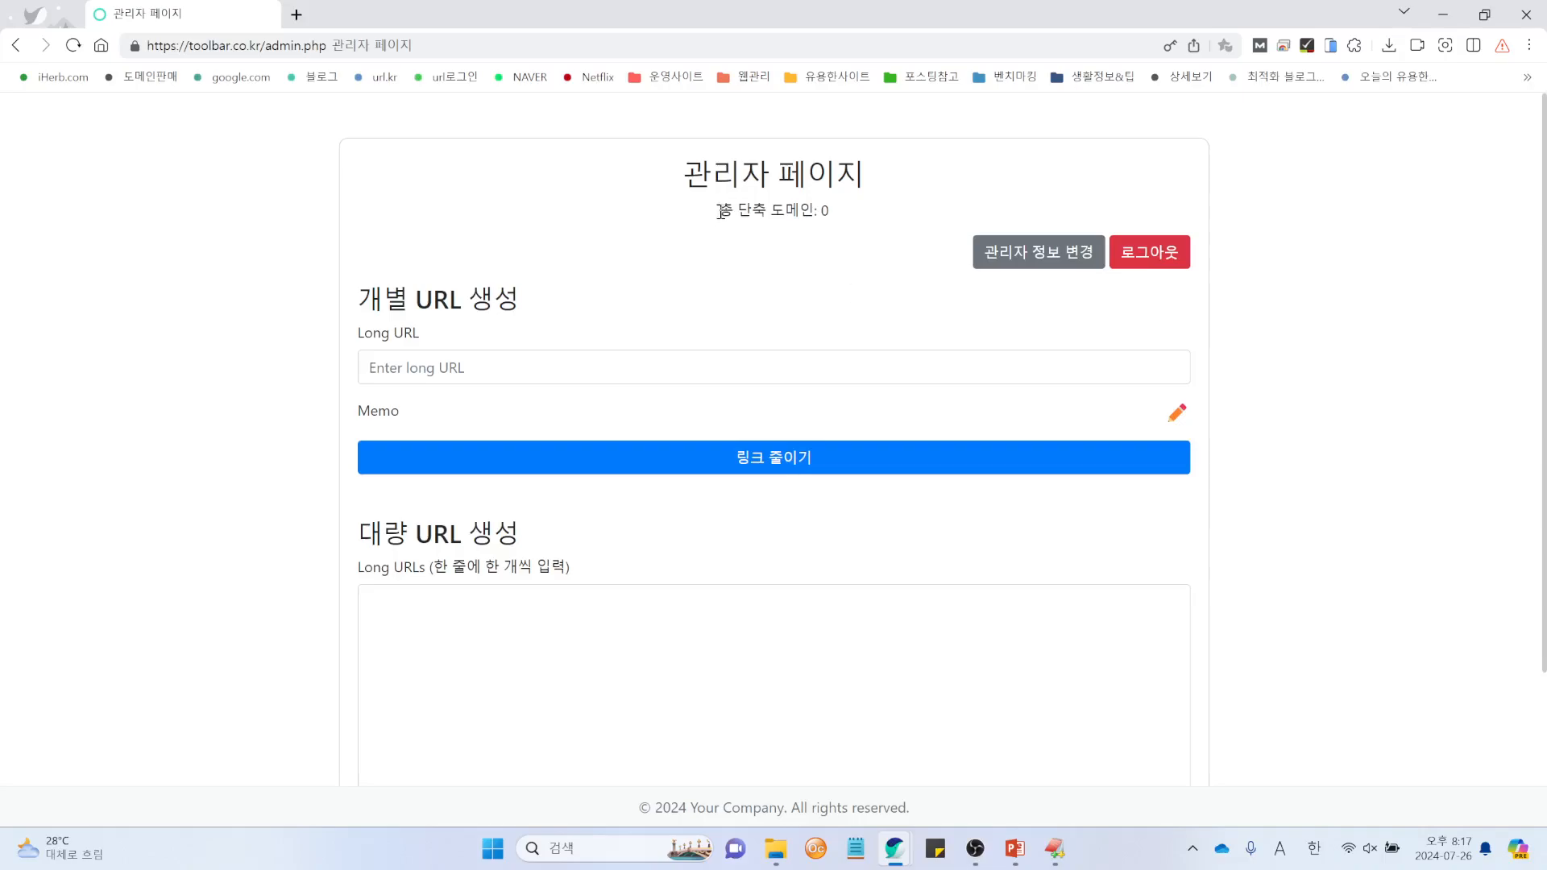
left_click_drag(720, 211, 854, 233)
left_click(898, 294)
Step: View the 관리자 정보 변경 form, return, and log out
left_click(1039, 253)
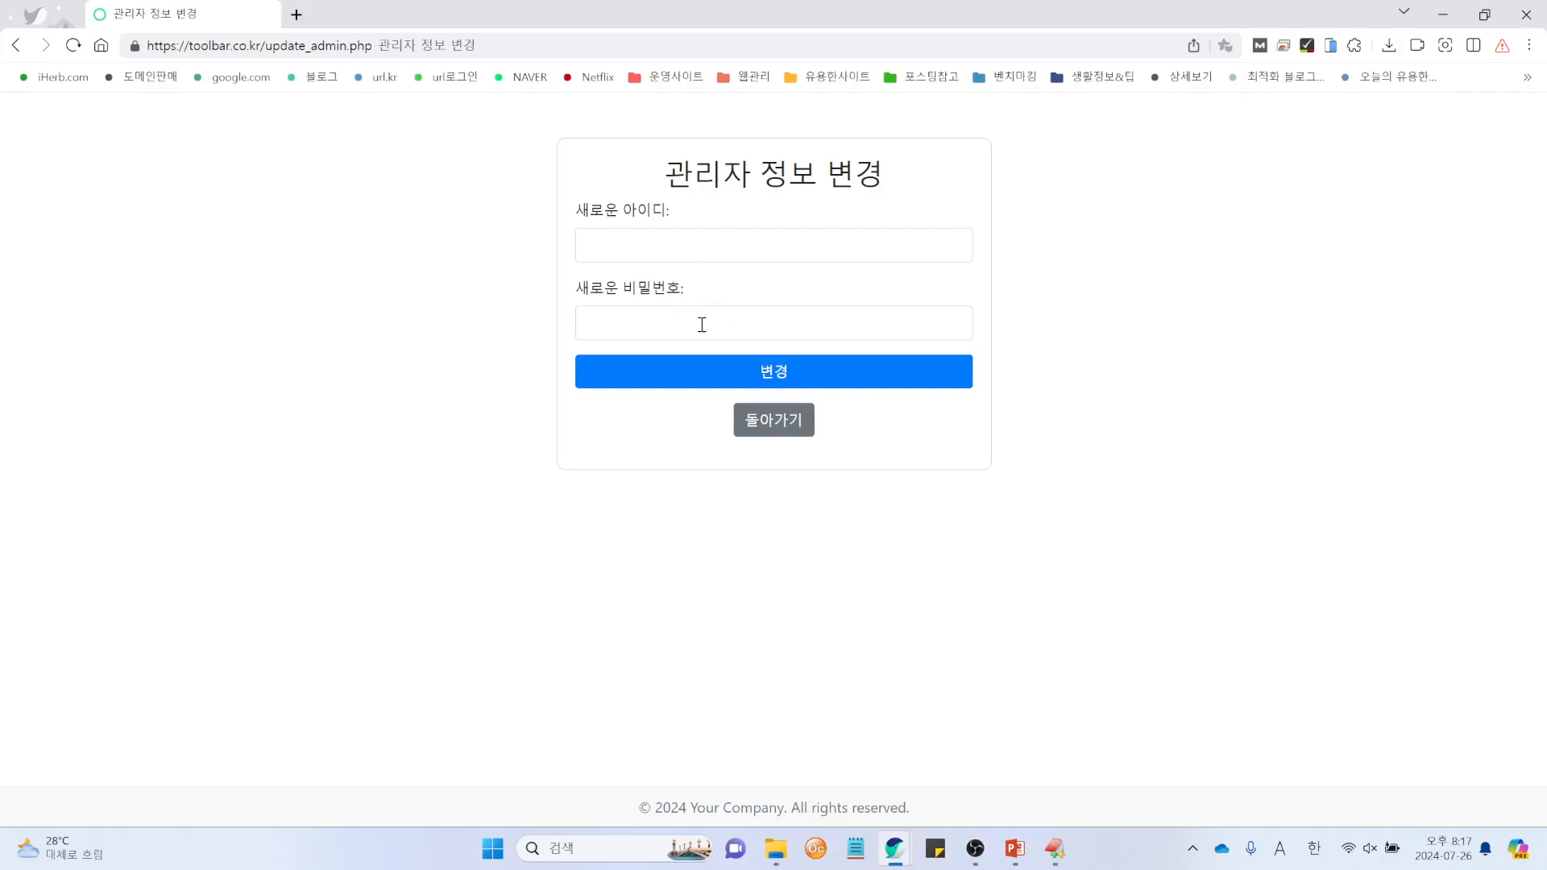
left_click(775, 427)
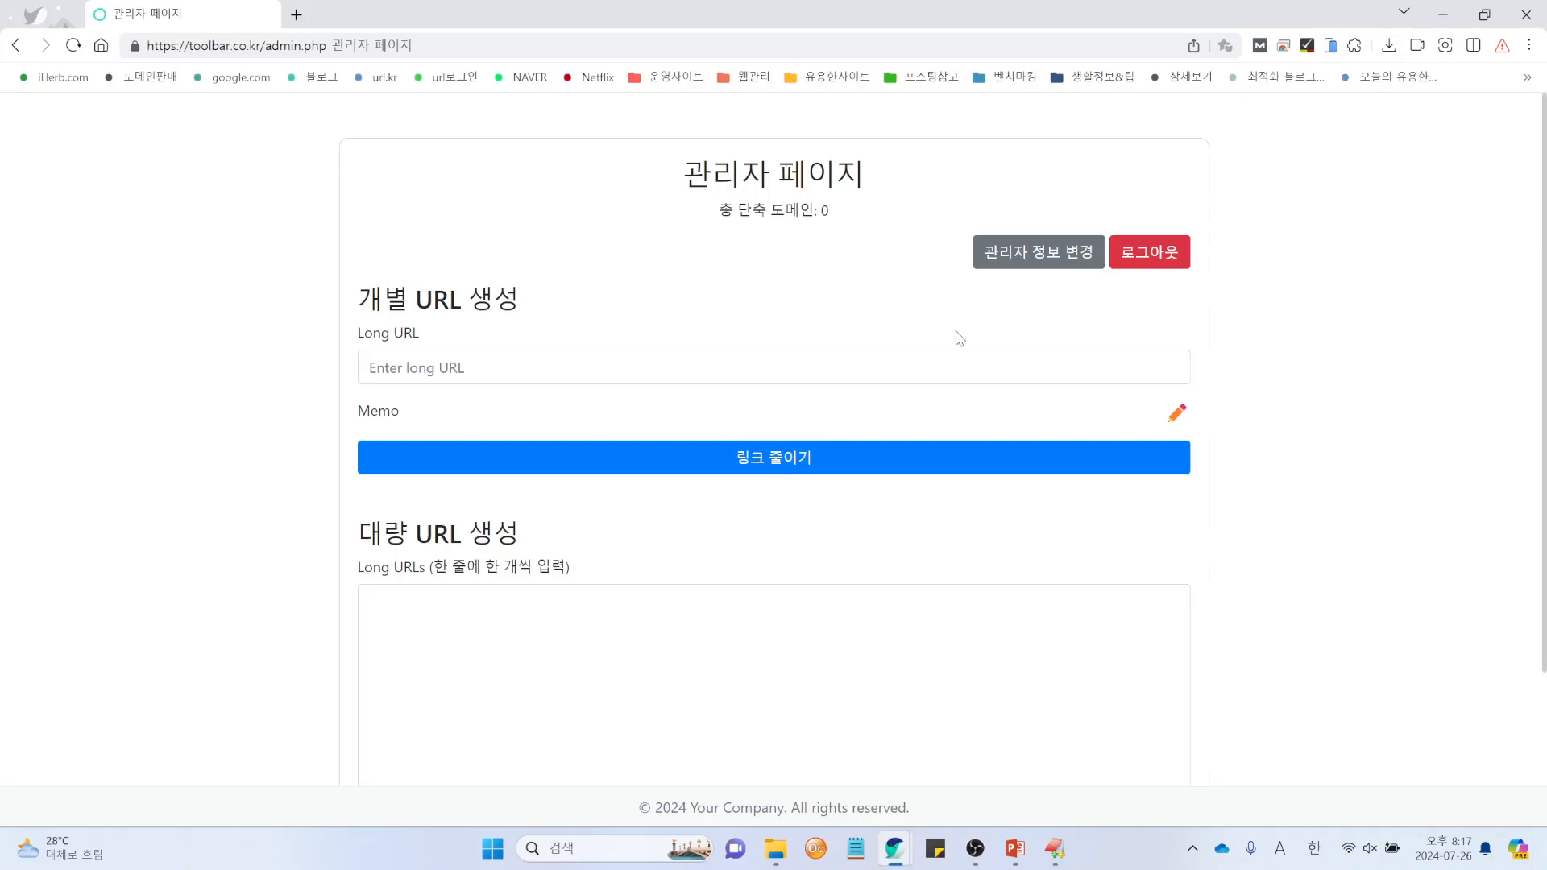
left_click(1167, 261)
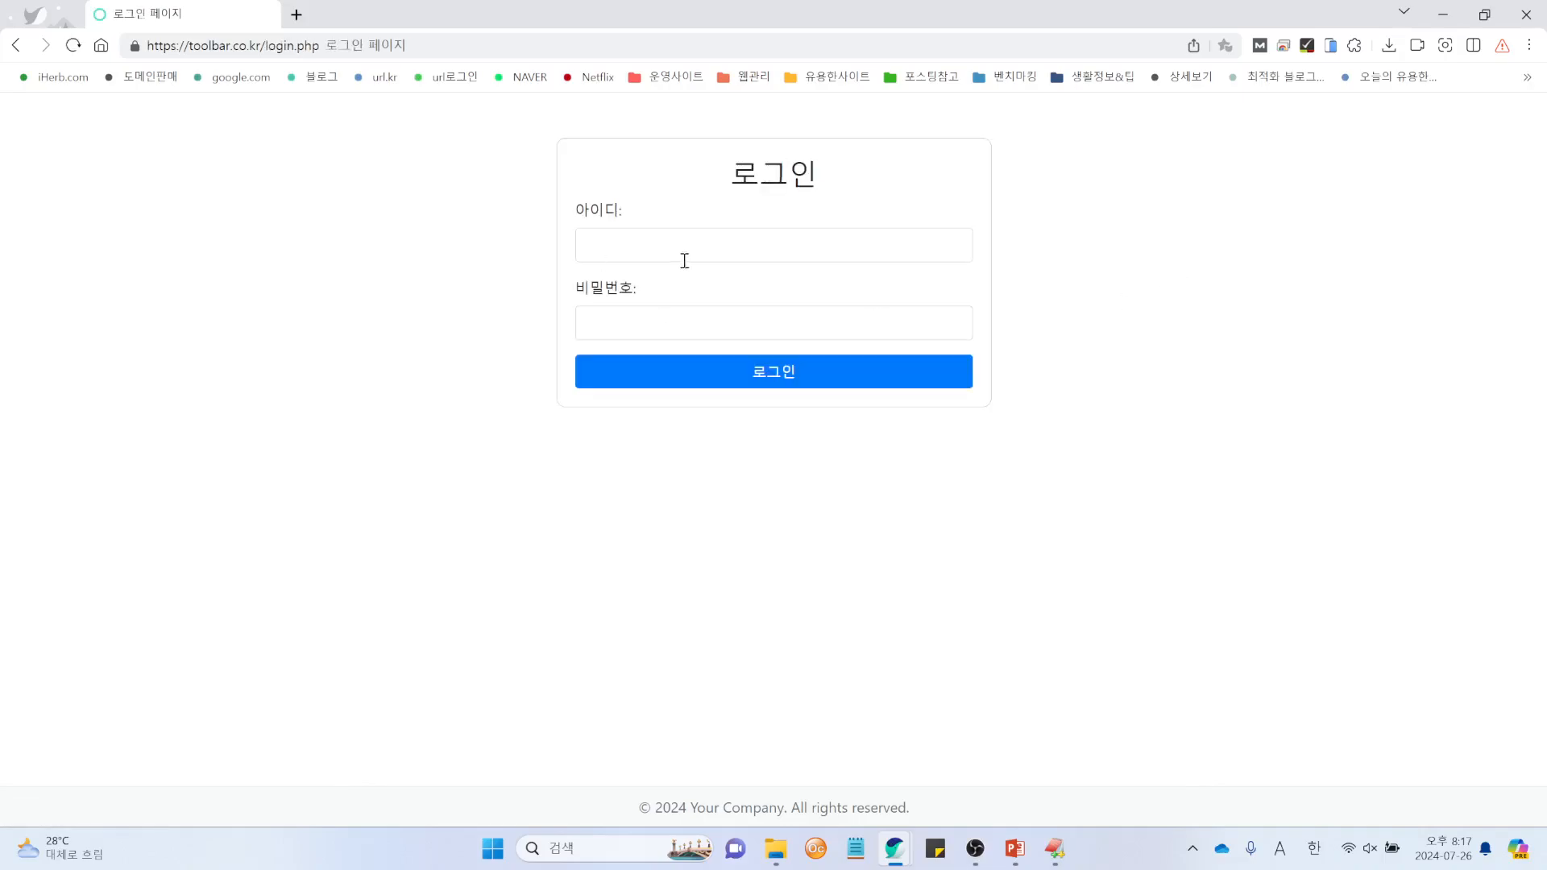
Step: Log in as admin with the account password, then log out again
left_click(703, 248)
type("adni")
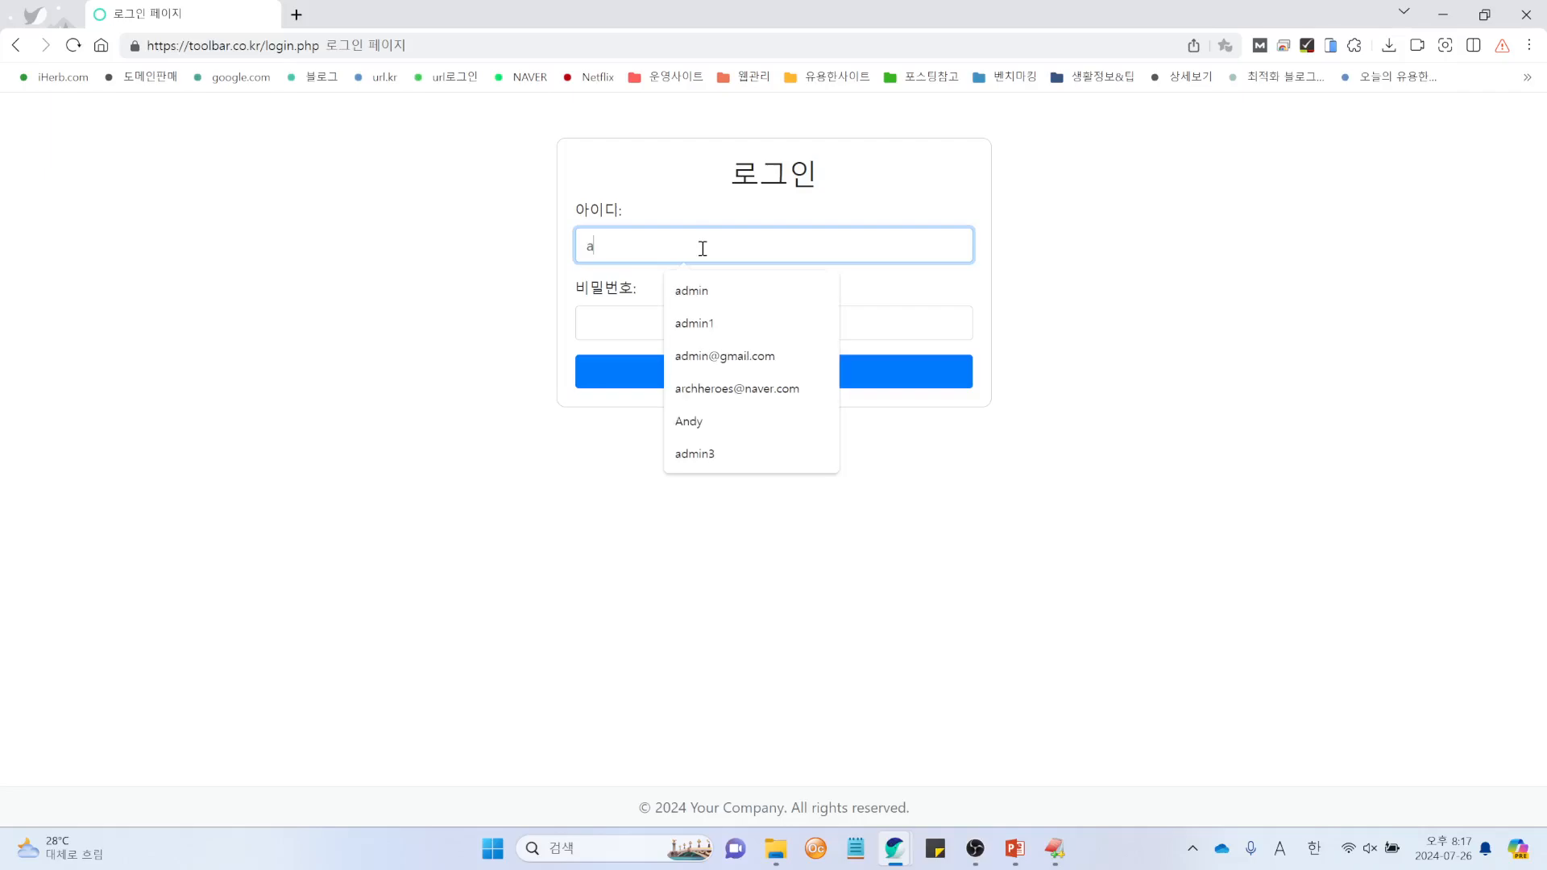
key("BackSpace")
key("BackSpace")
key("BackSpace")
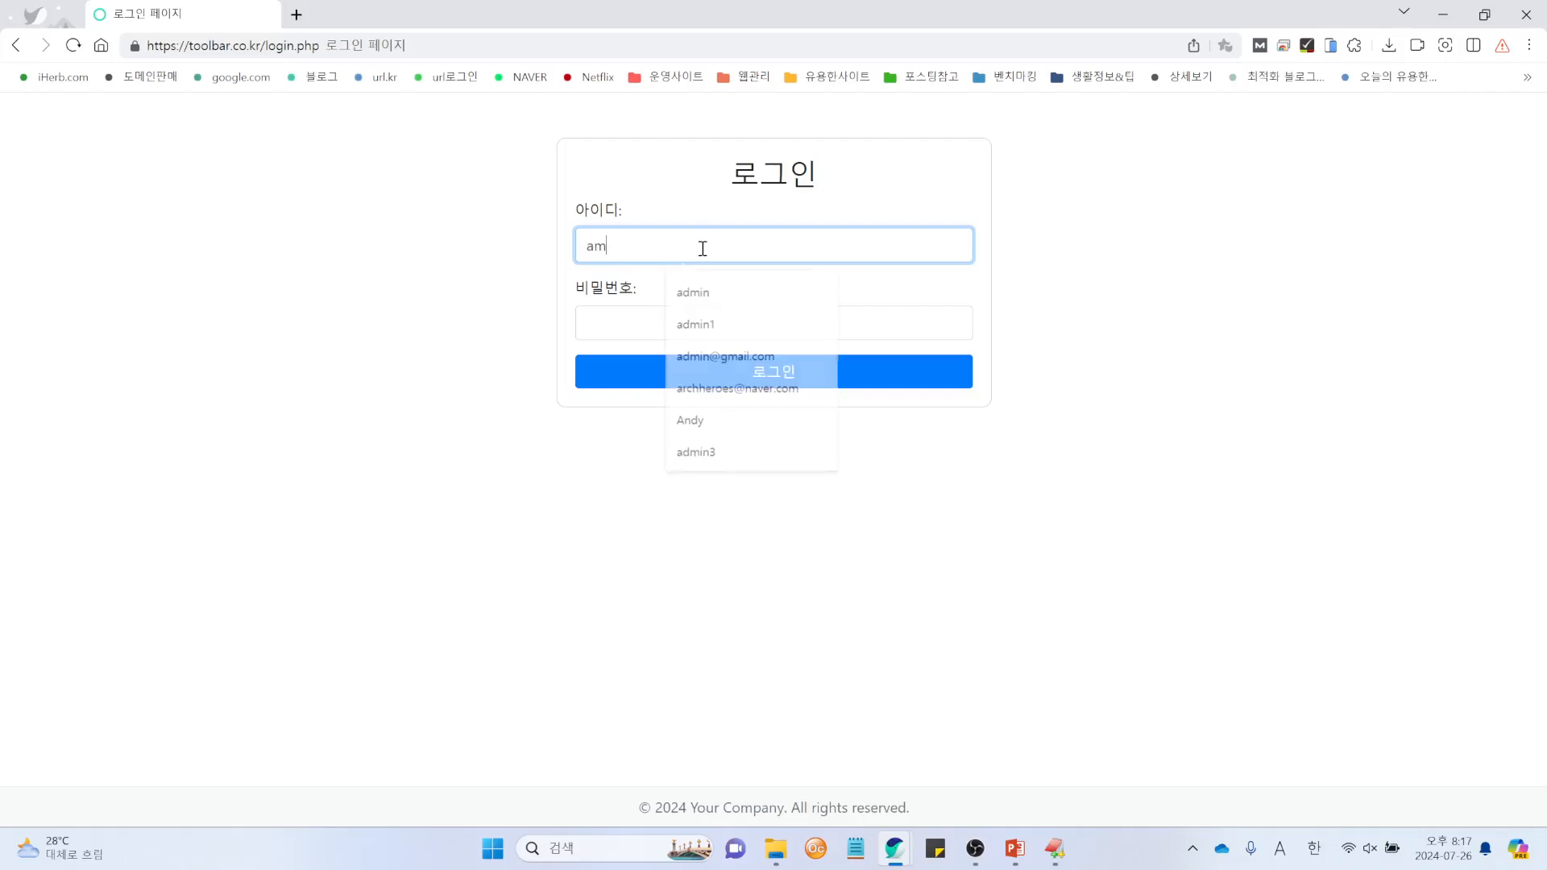
type("dmin")
key("Tab")
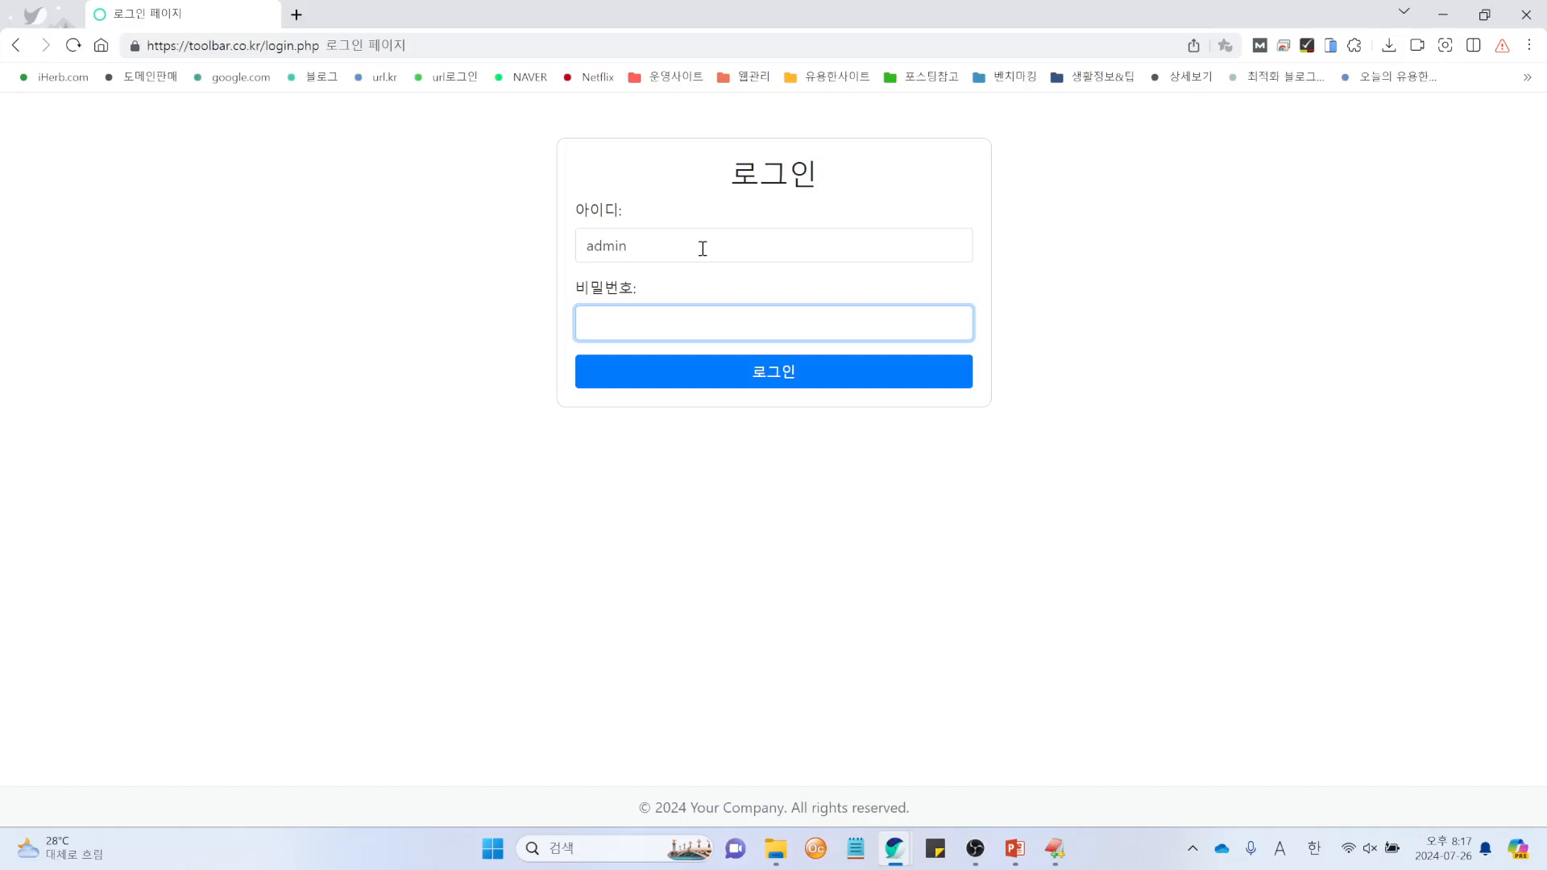
type("1234")
key("Return")
left_click(1149, 271)
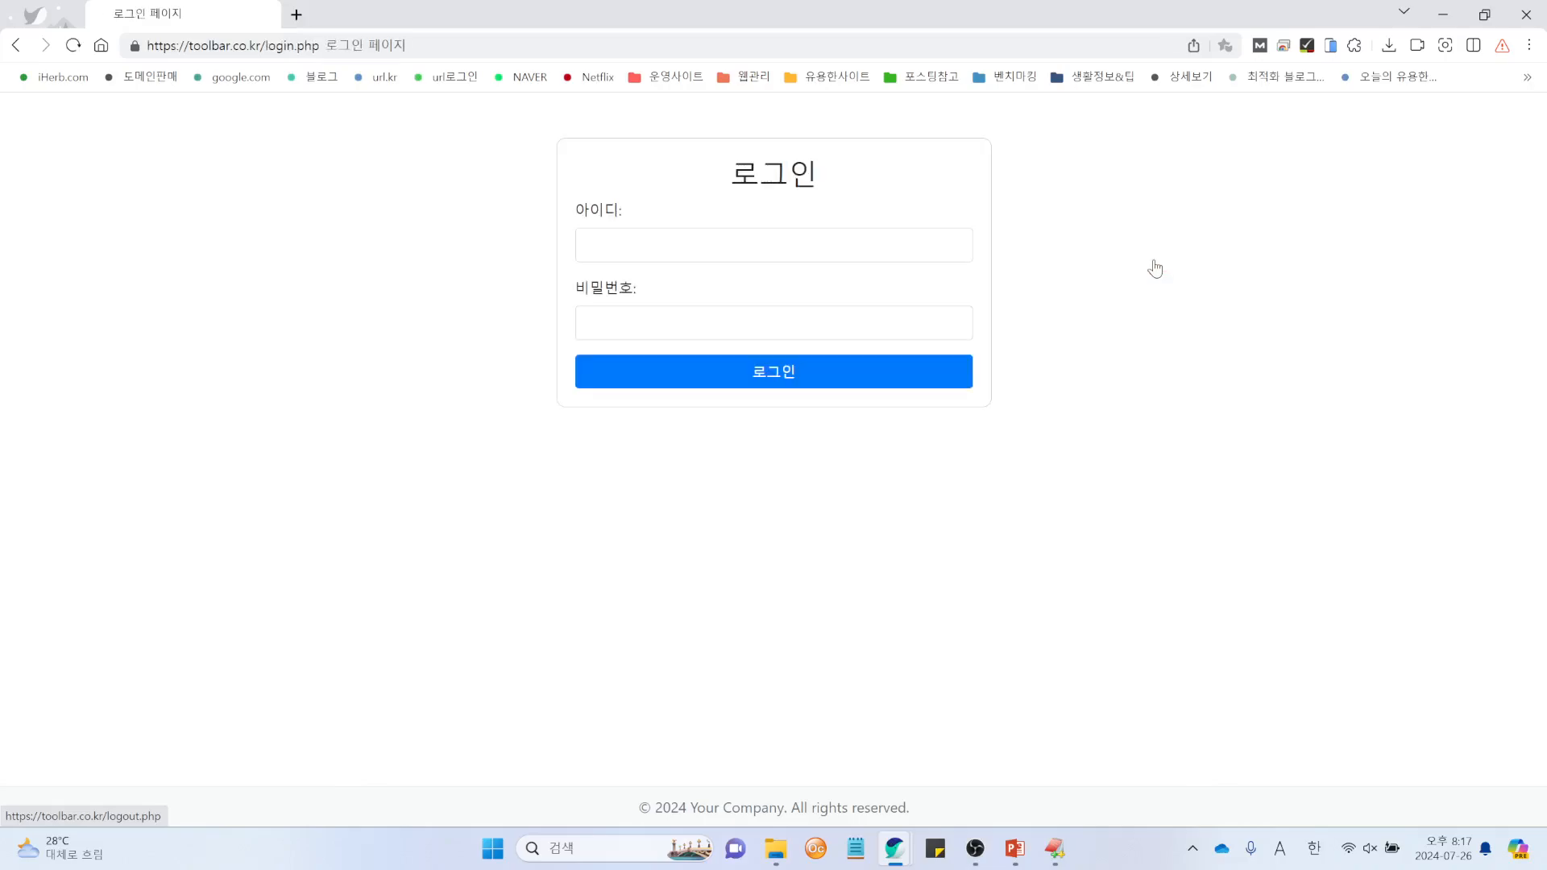
Step: Load the toolbar.co.kr front page by trimming the address to the site root
left_click(387, 51)
left_click(386, 52)
key("BackSpace")
key("BackSpace")
key("BackSpace")
key("BackSpace")
key("BackSpace")
key("BackSpace")
key("BackSpace")
key("BackSpace")
key("BackSpace")
key("BackSpace")
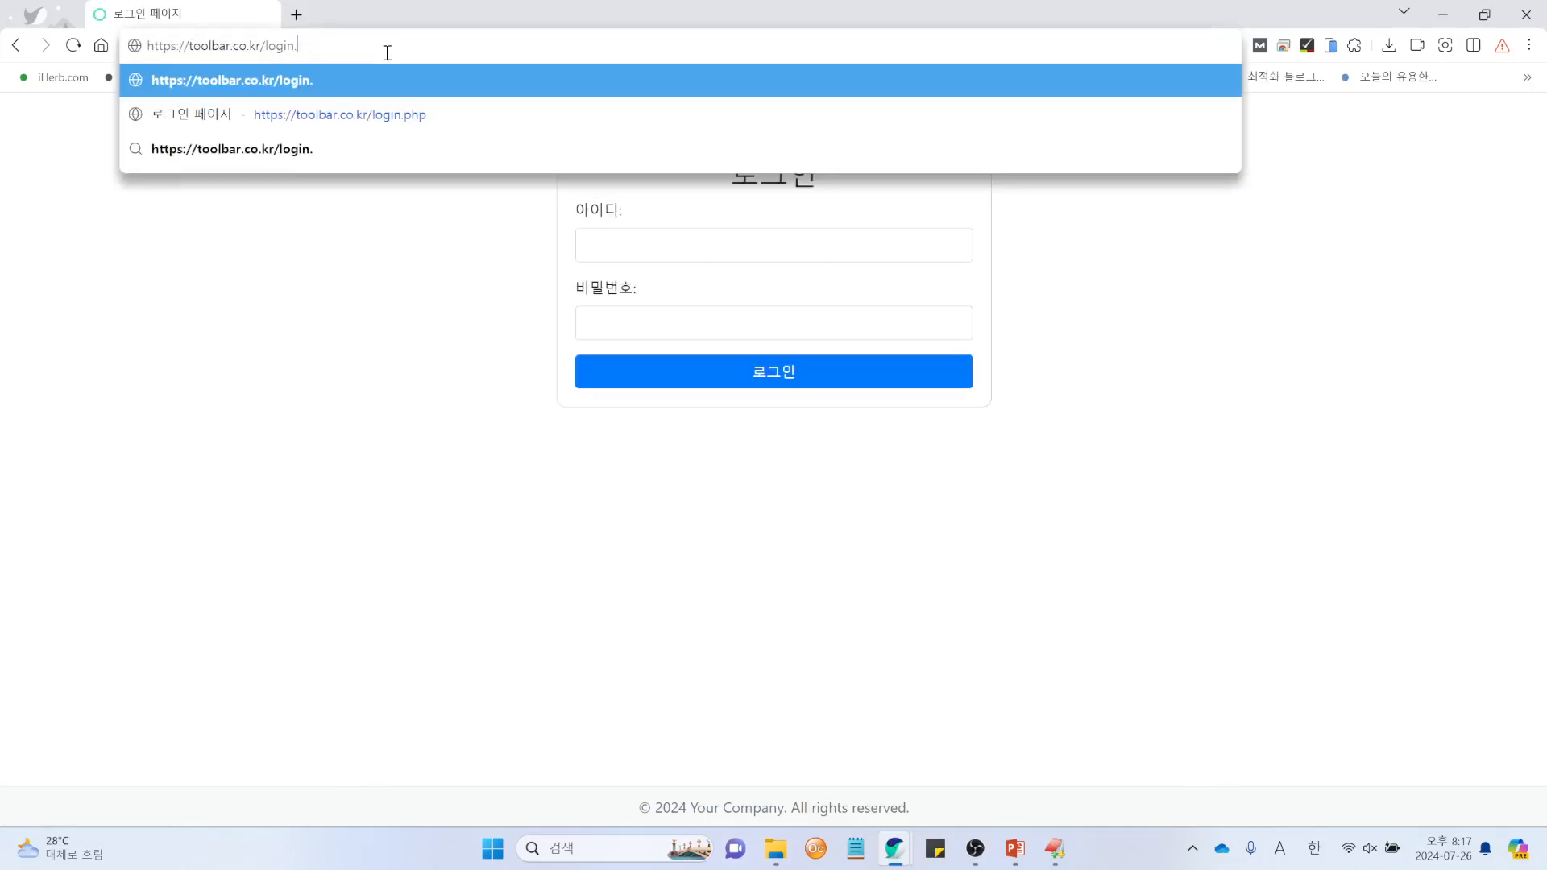
key("Return")
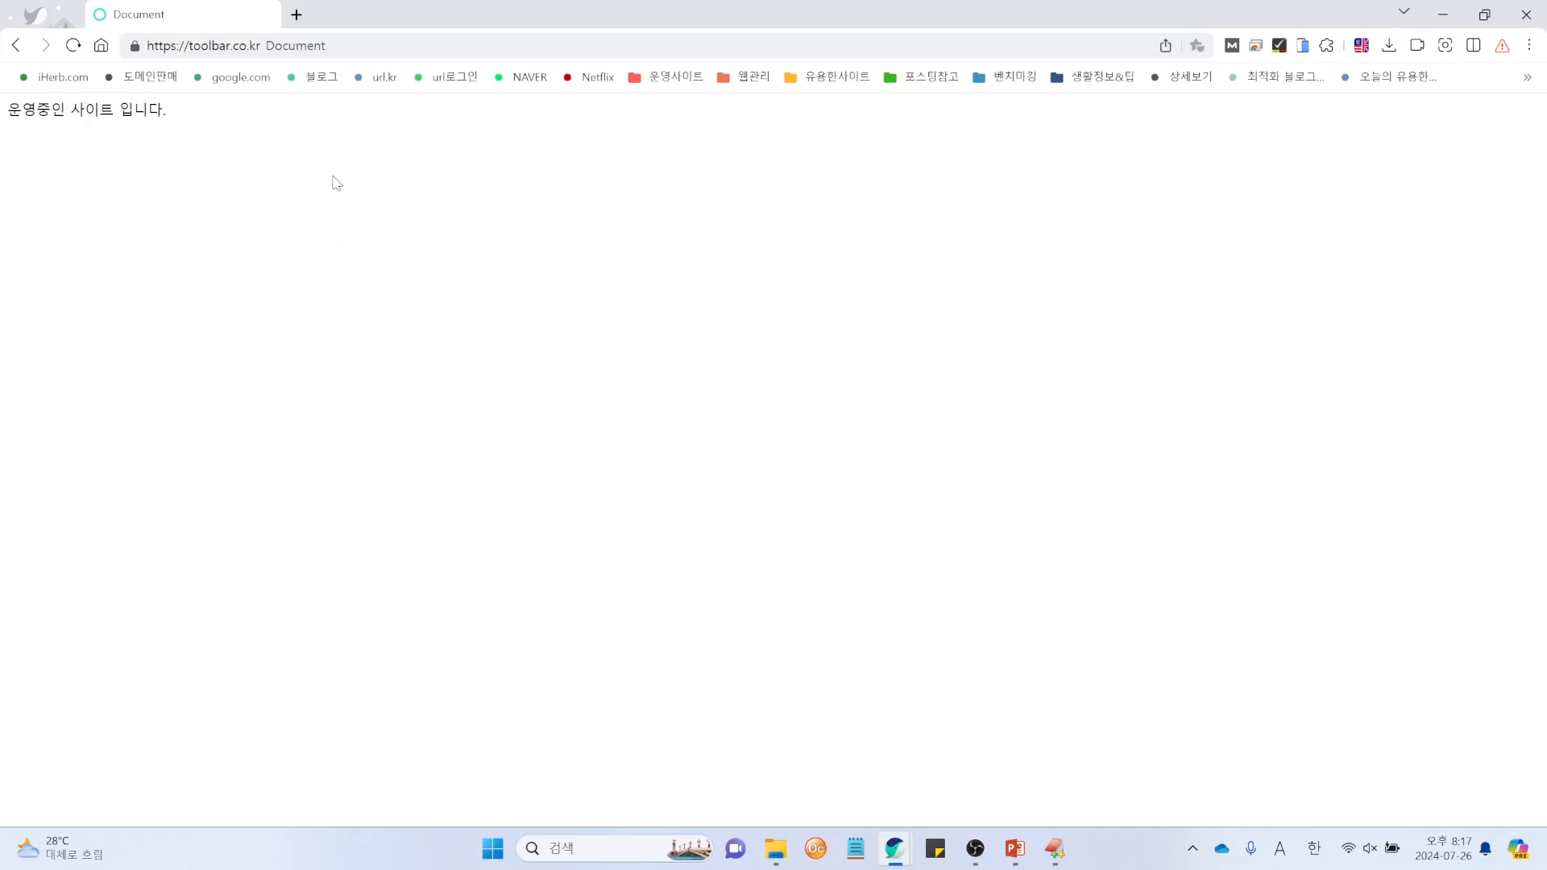
Step: Open toolbar.co.kr/login.php and sign in as admin to reach the 관리자 페이지
left_click(367, 54)
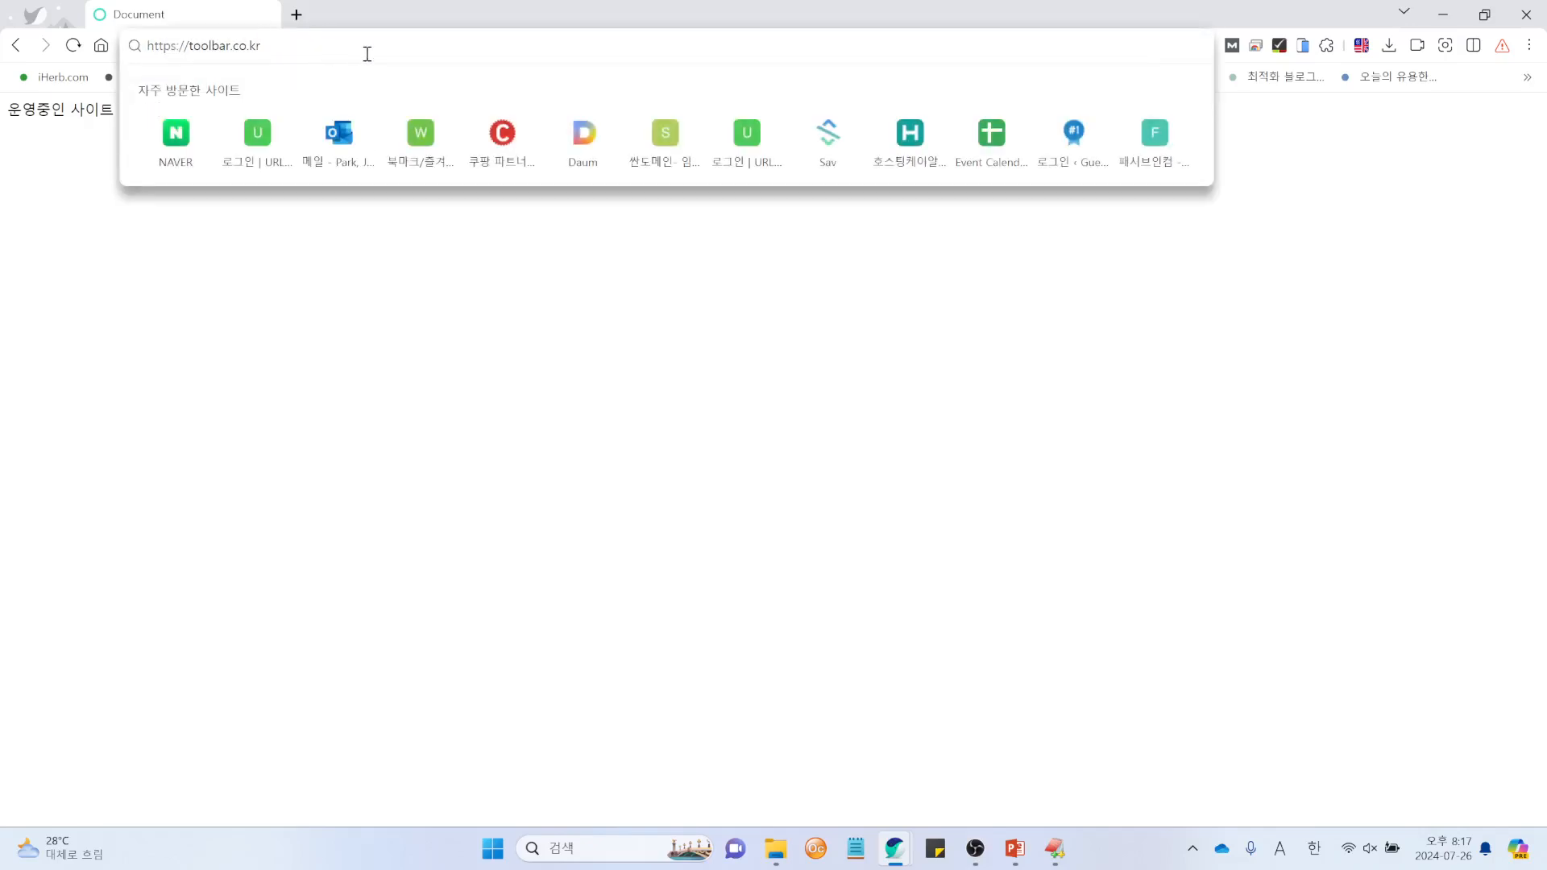
type("/lo")
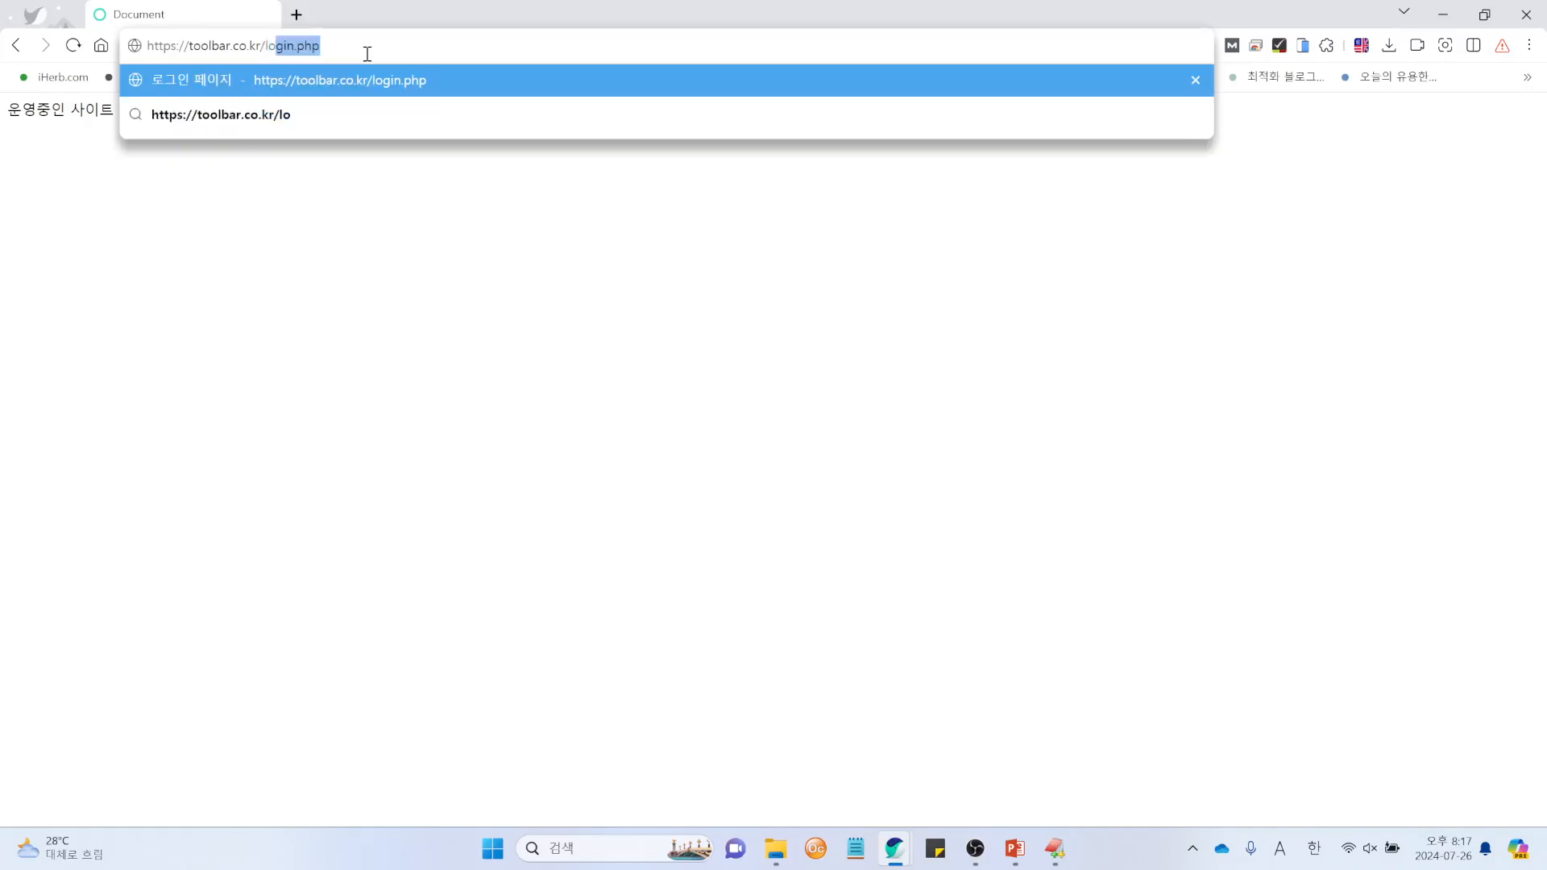
key("BackSpace")
key("BackSpace")
key("BackSpace")
type("admin")
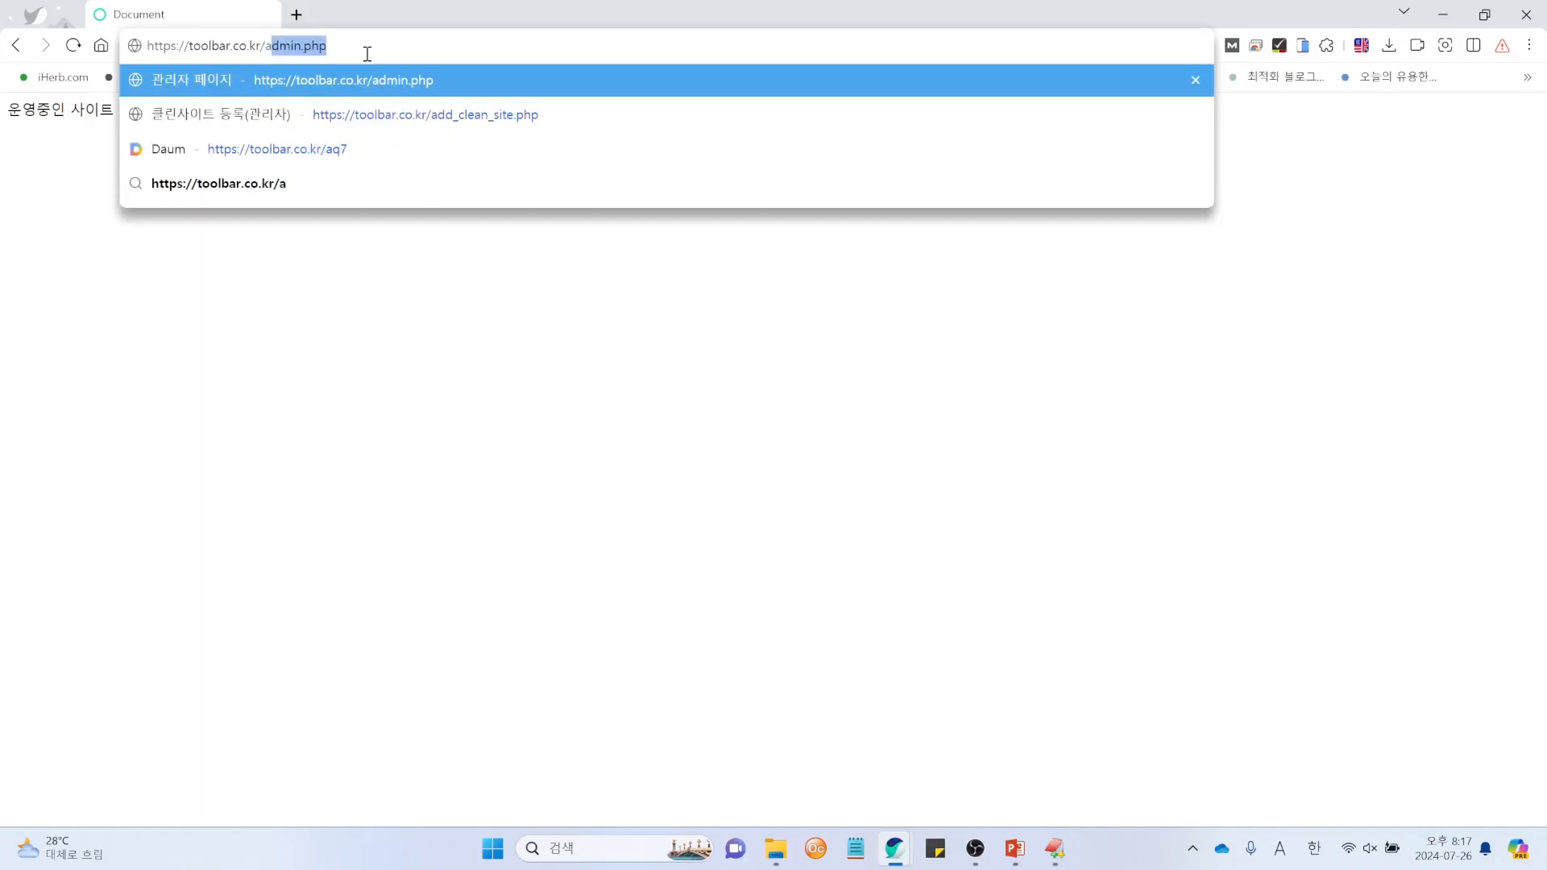
key("BackSpace")
key("BackSpace")
key("BackSpace")
key("BackSpace")
key("BackSpace")
key("BackSpace")
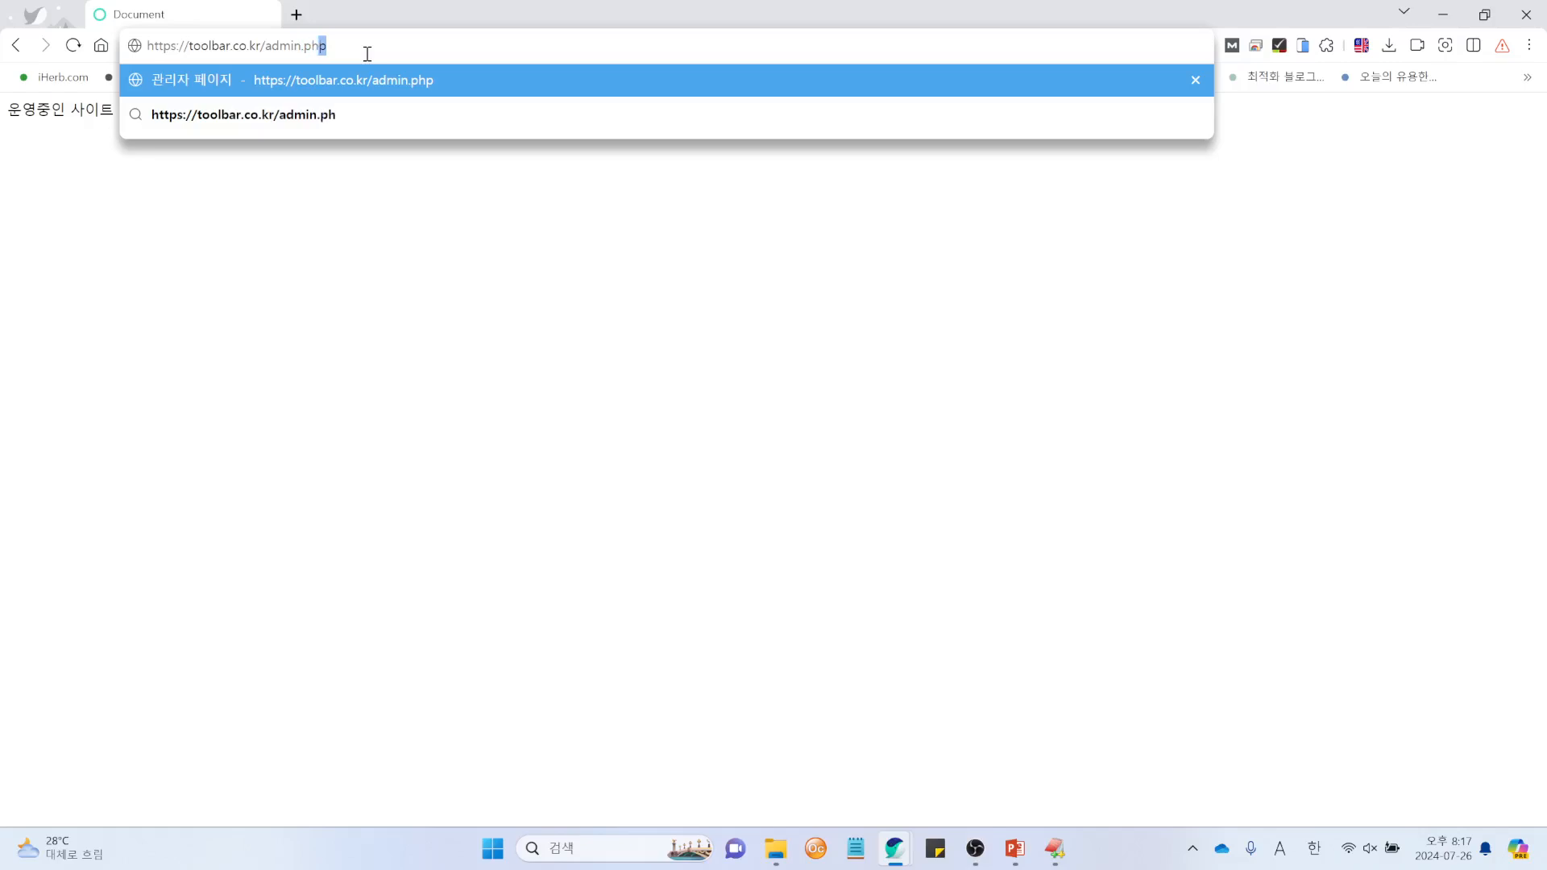
type("login.php")
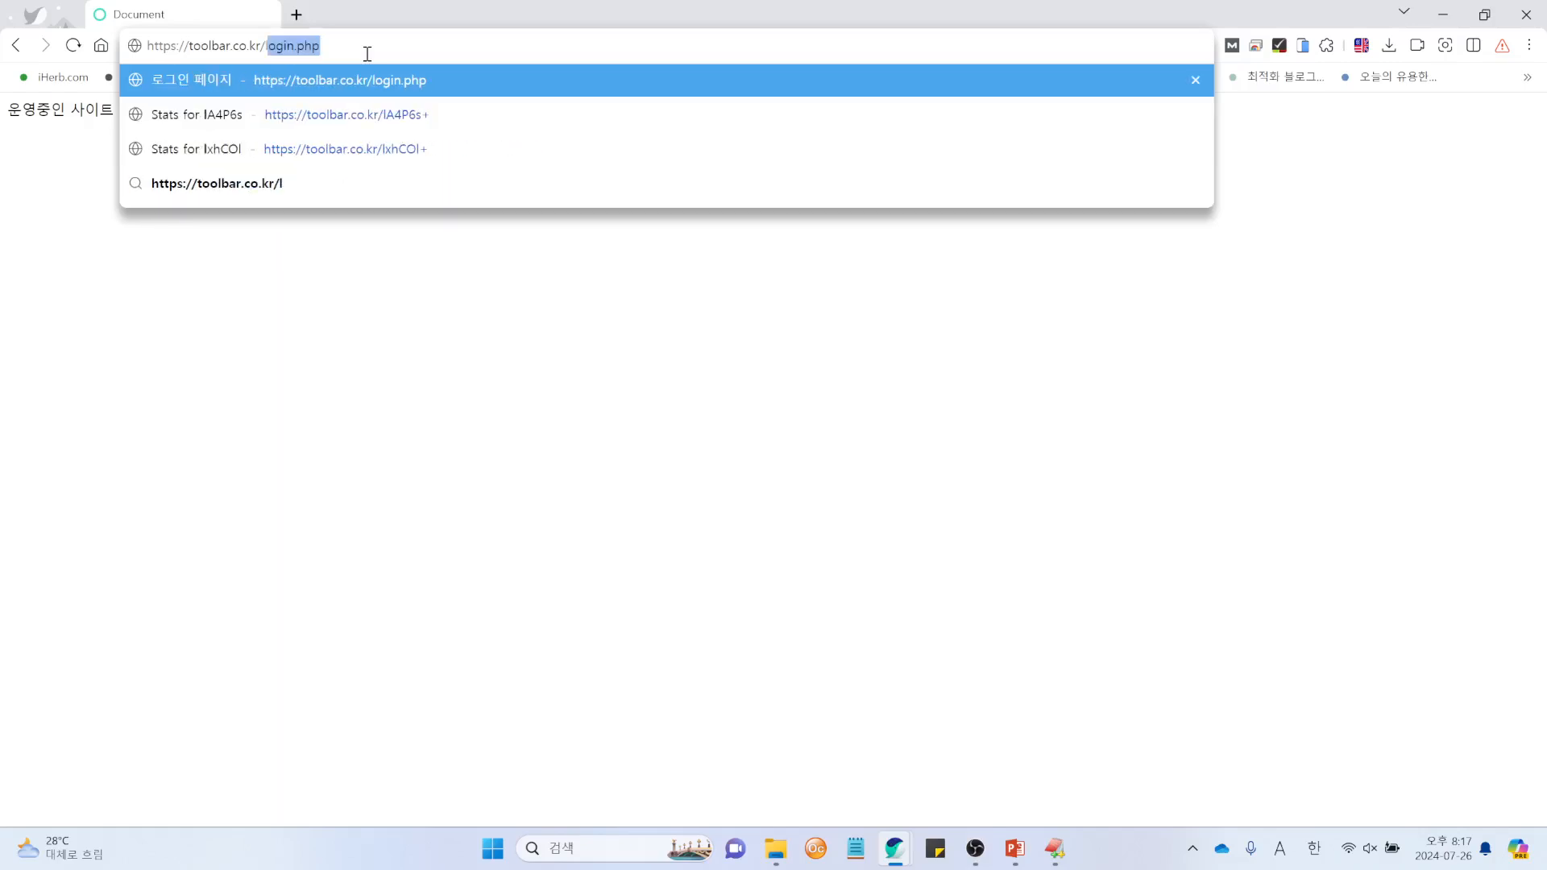
key("Return")
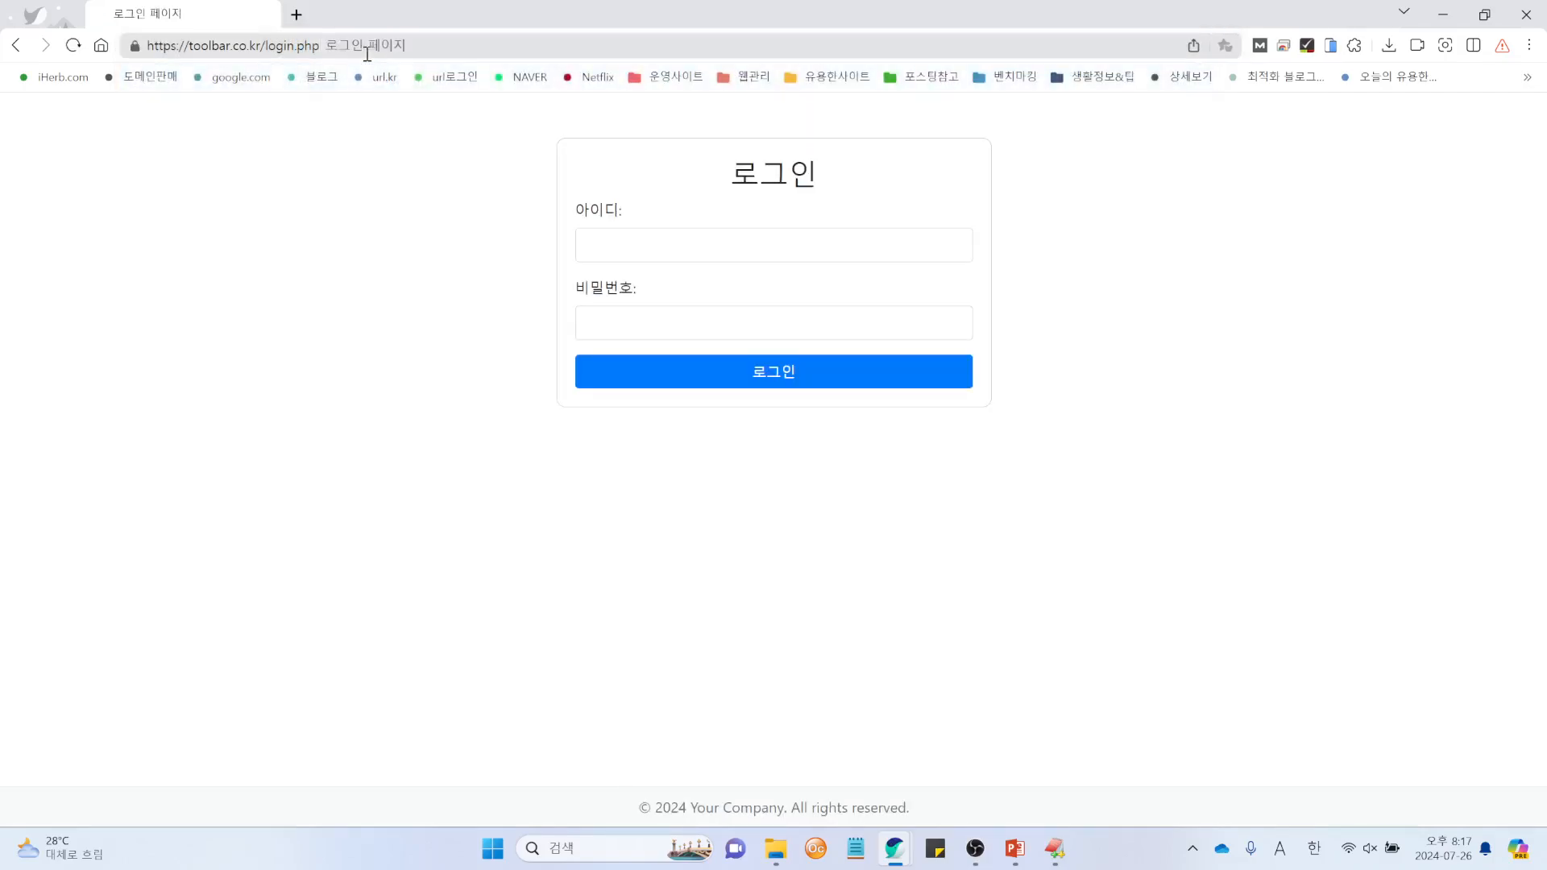
left_click(650, 251)
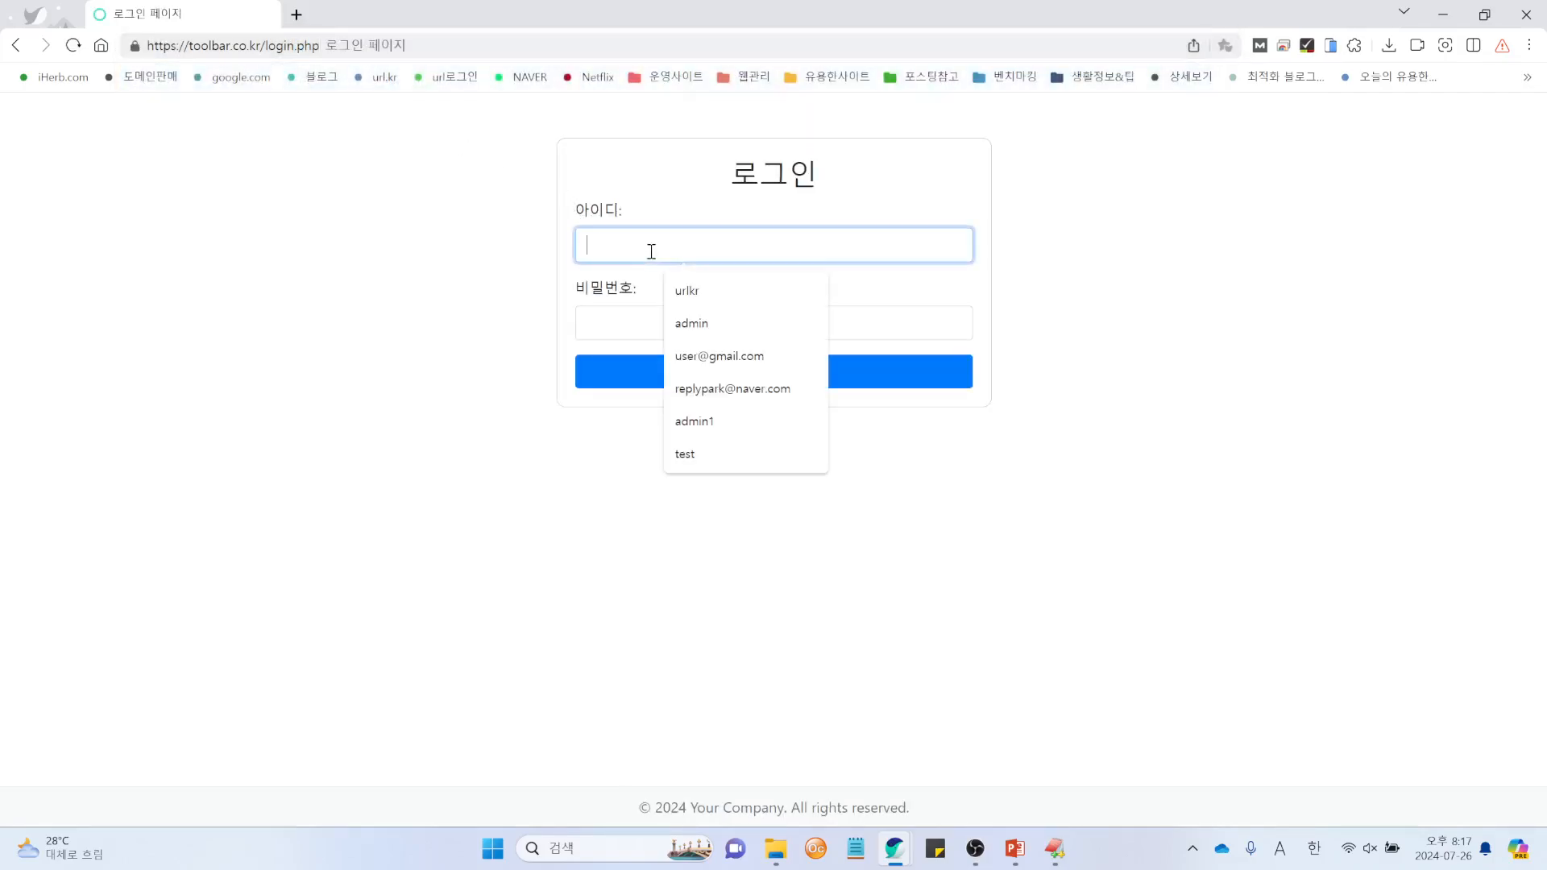
type("admin")
key("Tab")
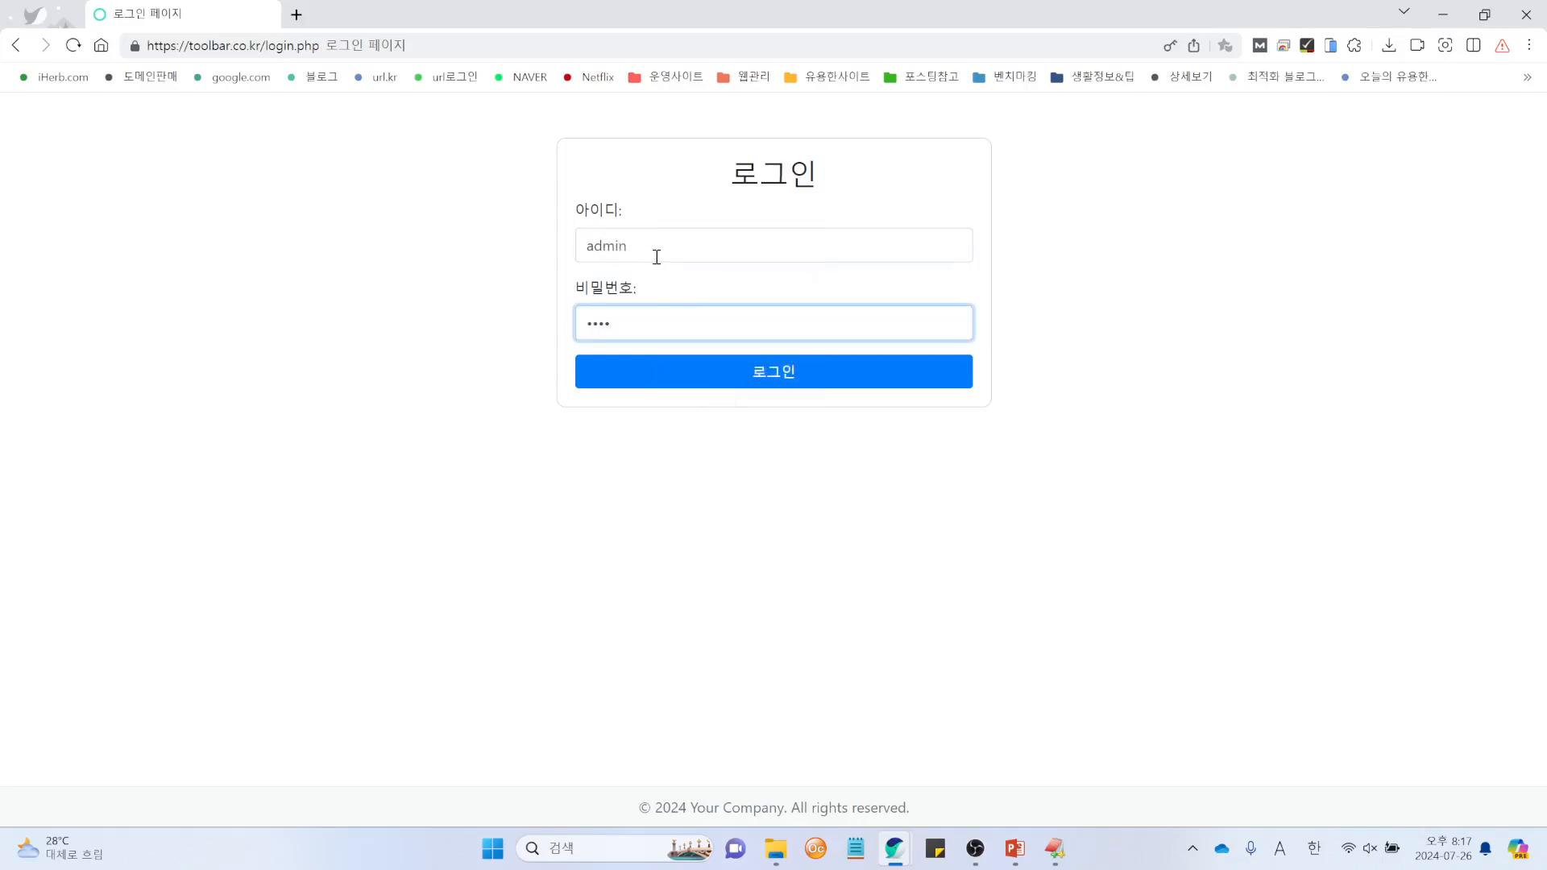
left_click(763, 377)
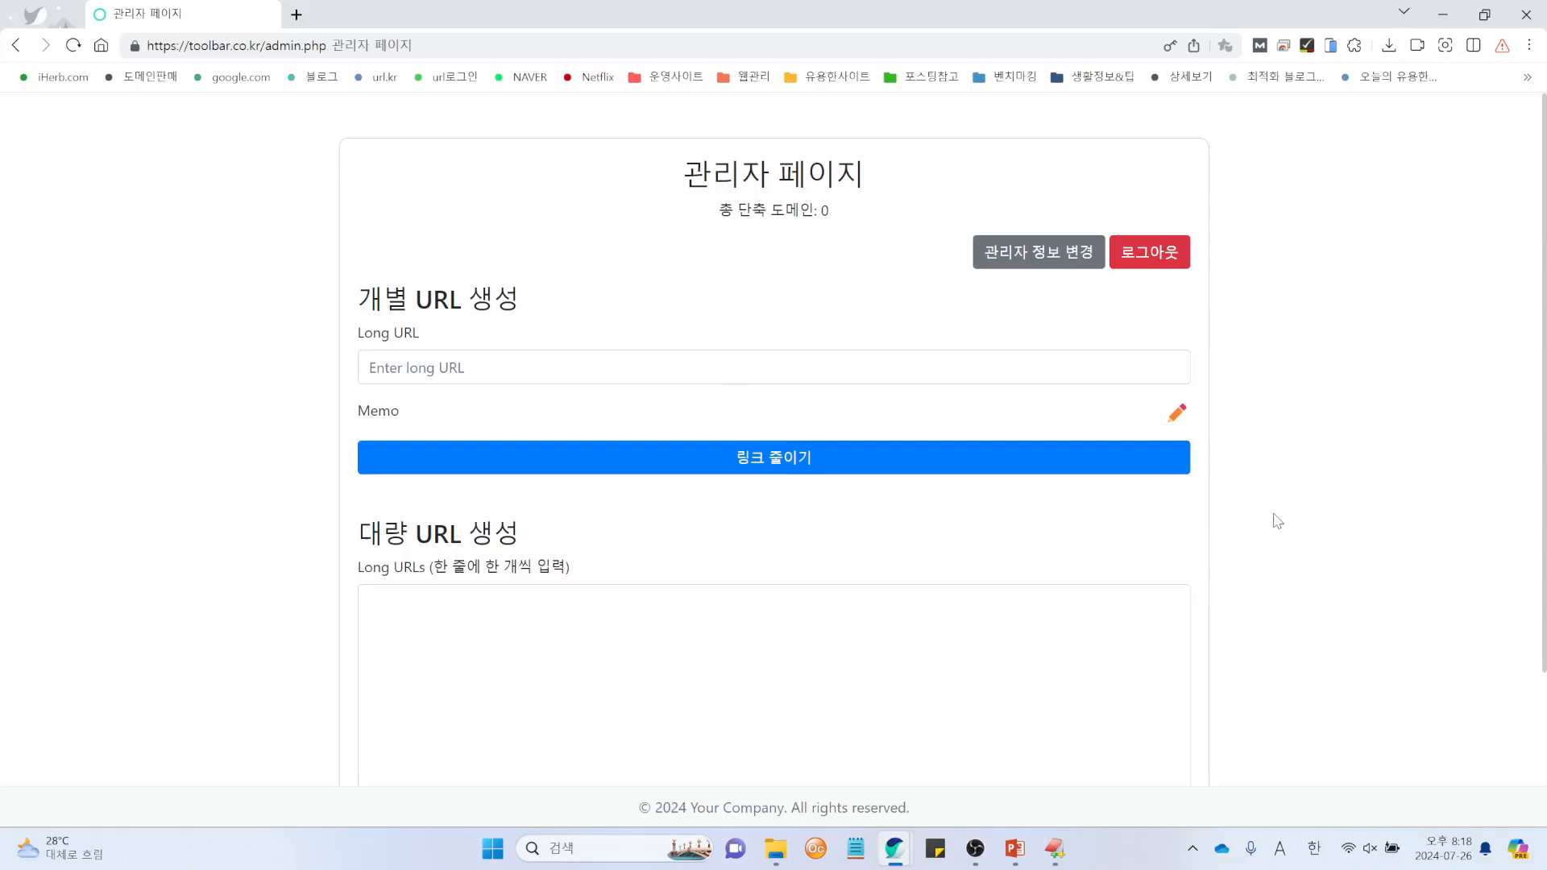
Step: Batch-shorten naver.com, daum.net and google.com into toolbar.co.kr/izj, /p2f and /6xn
scroll(1273, 520, "down", 3)
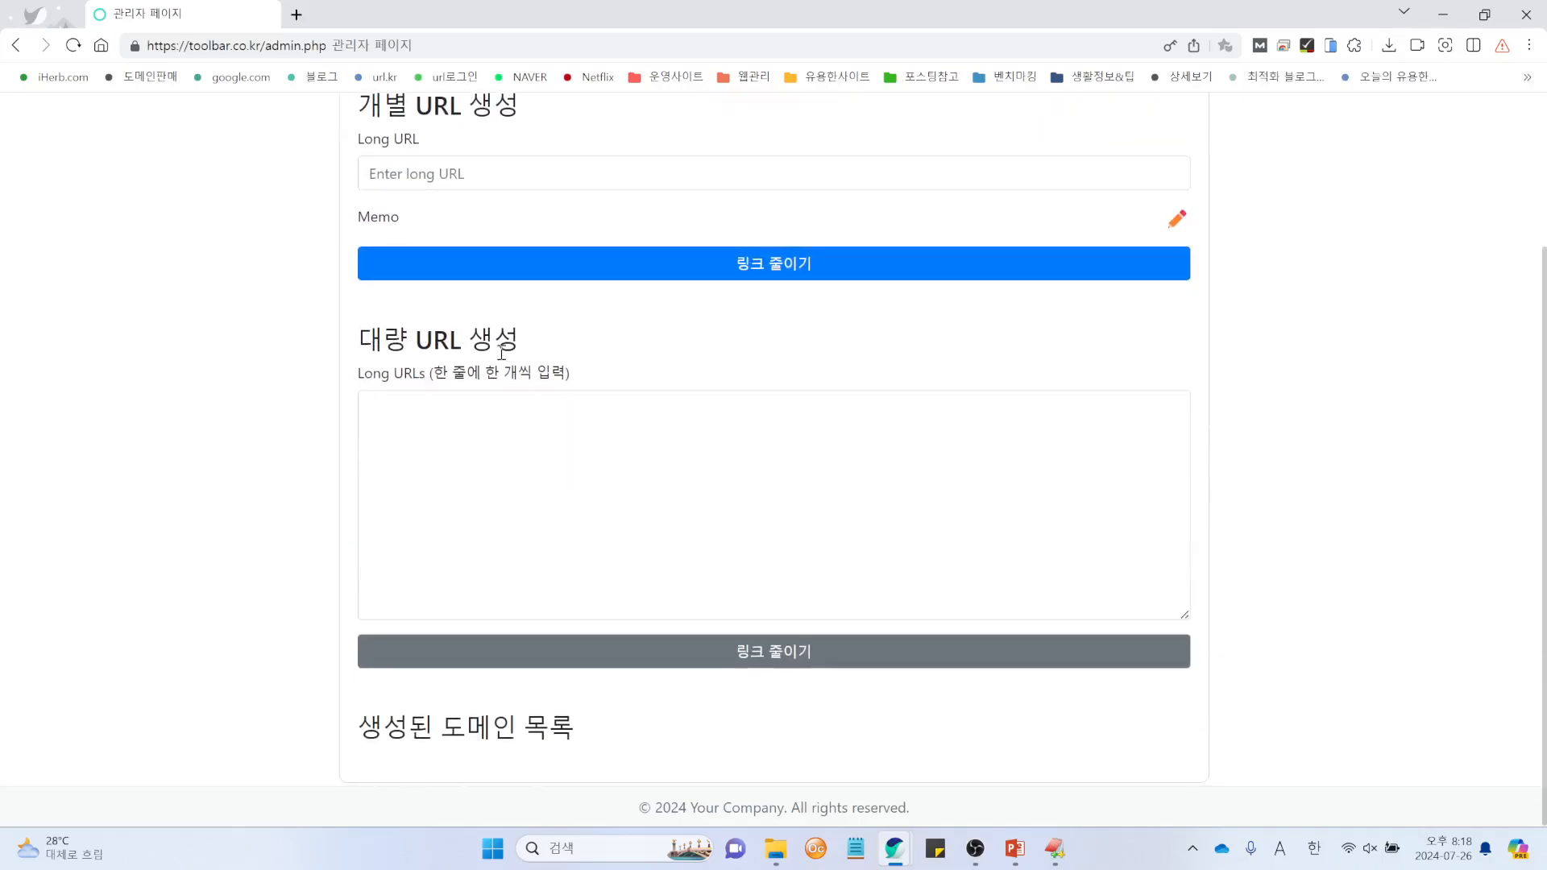
left_click(612, 464)
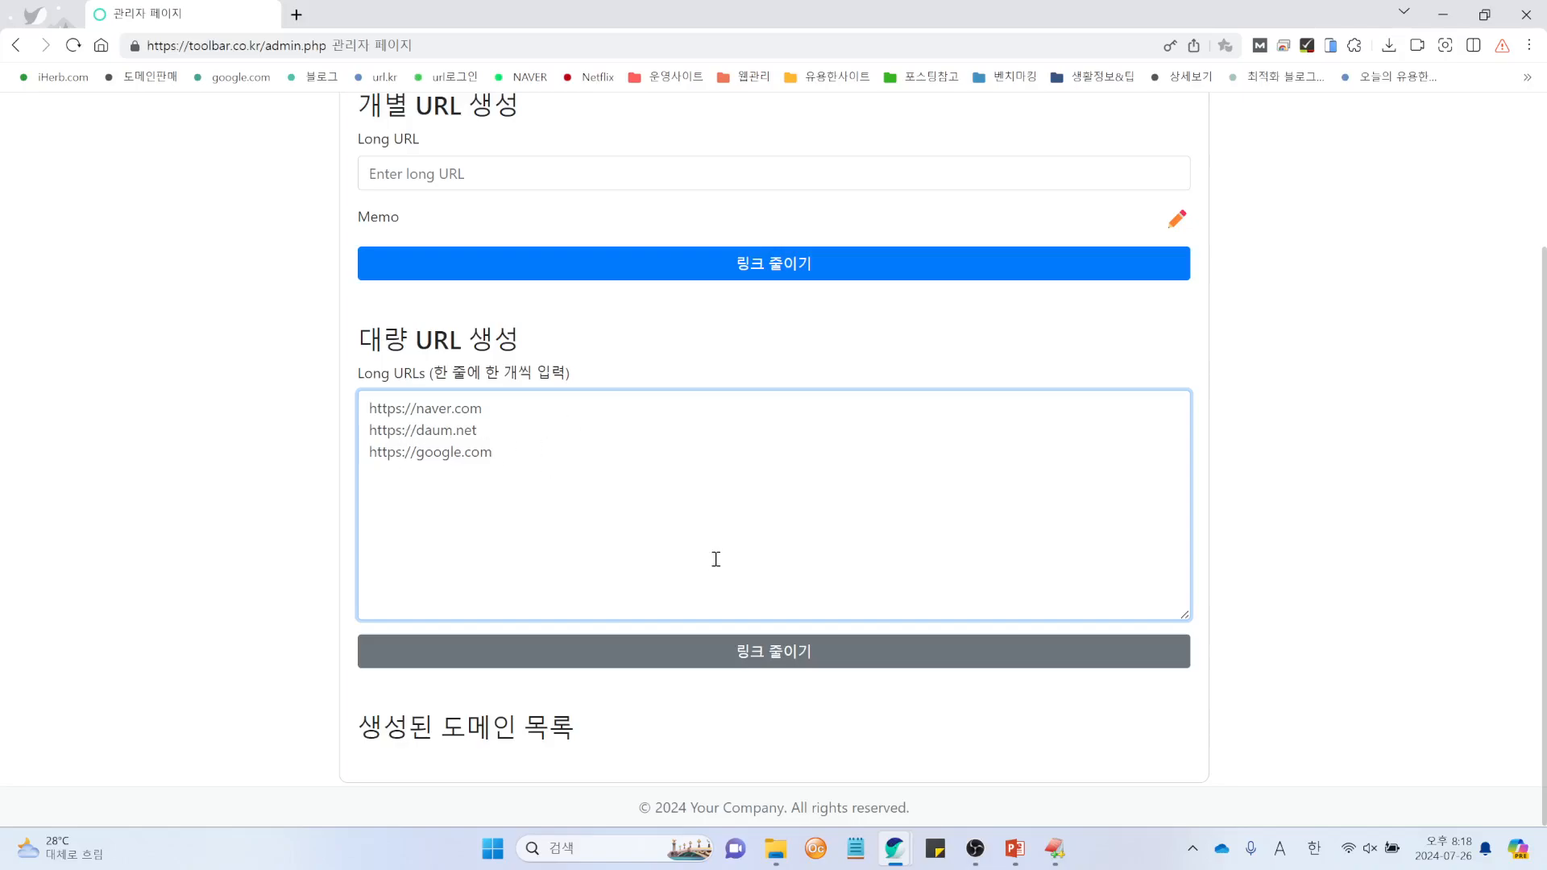
left_click(778, 662)
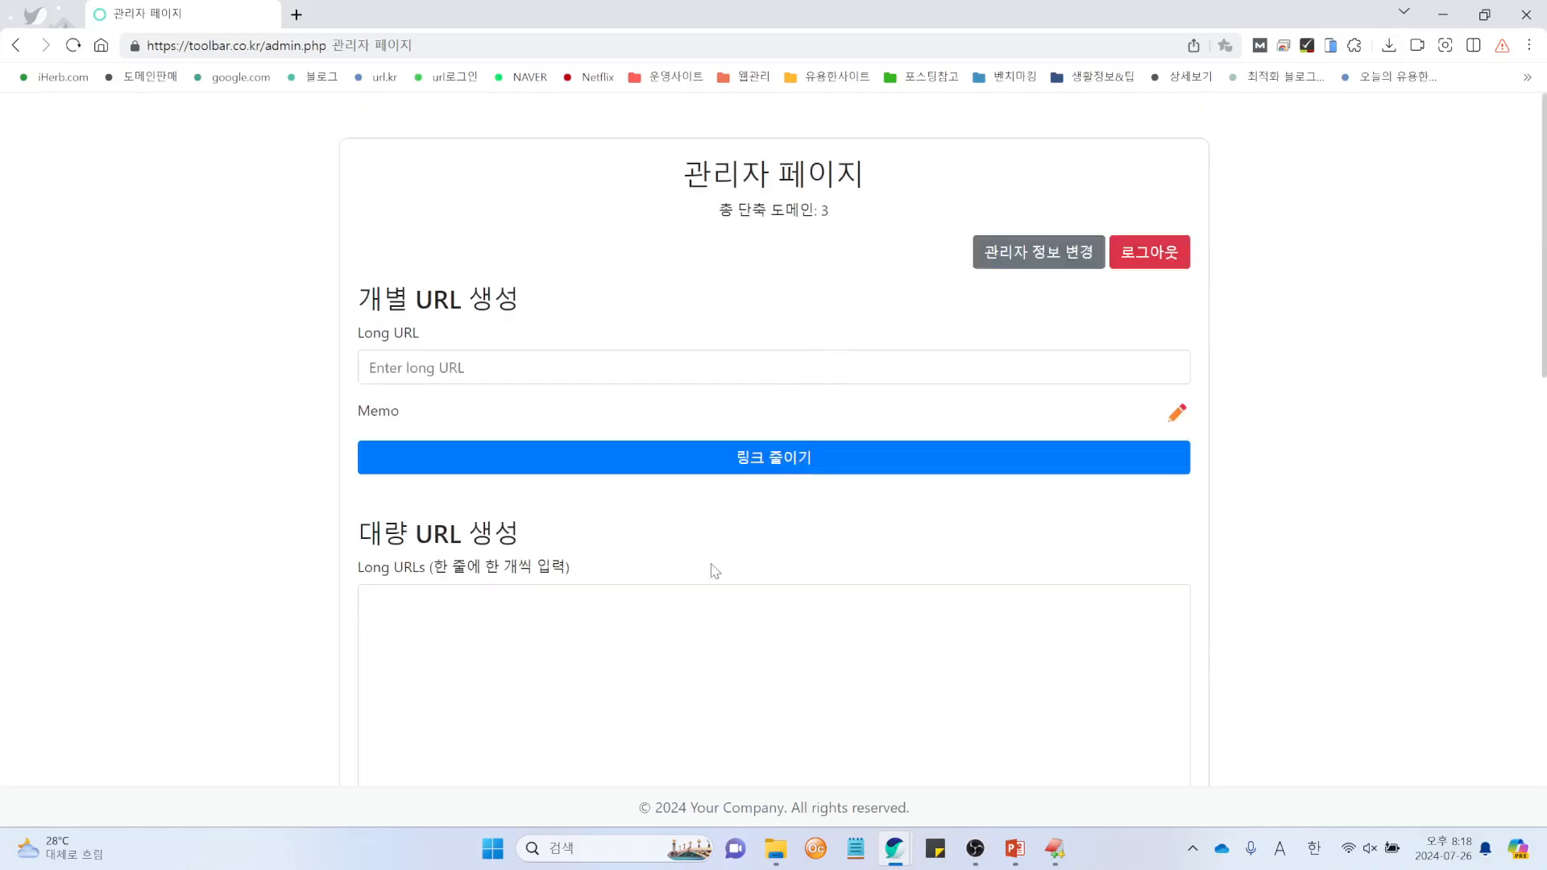
scroll(709, 577, "down", 4)
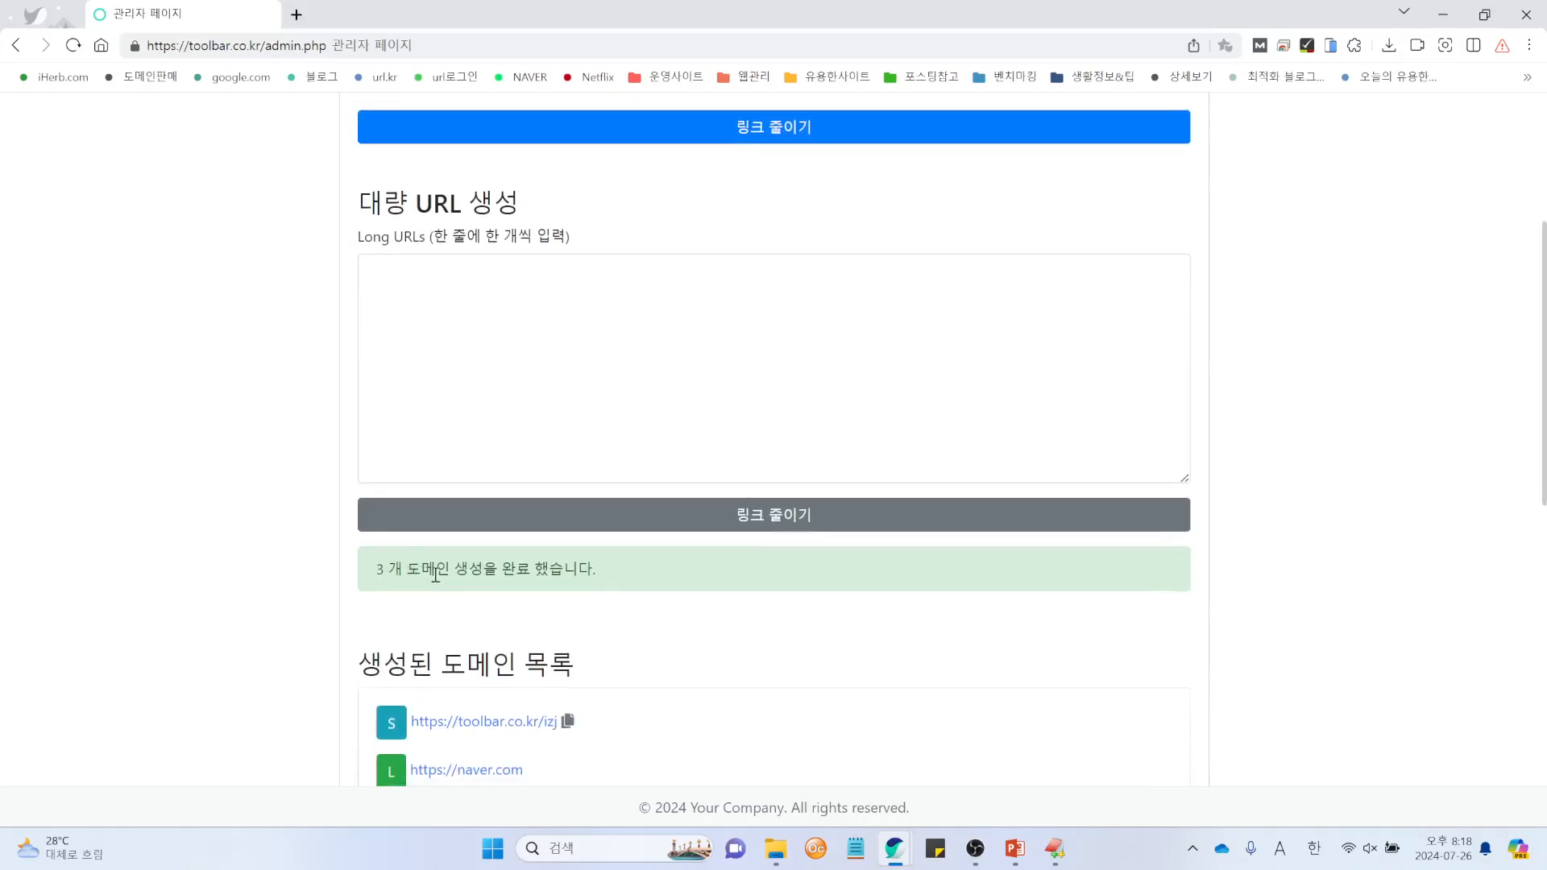
scroll(680, 587, "down", 5)
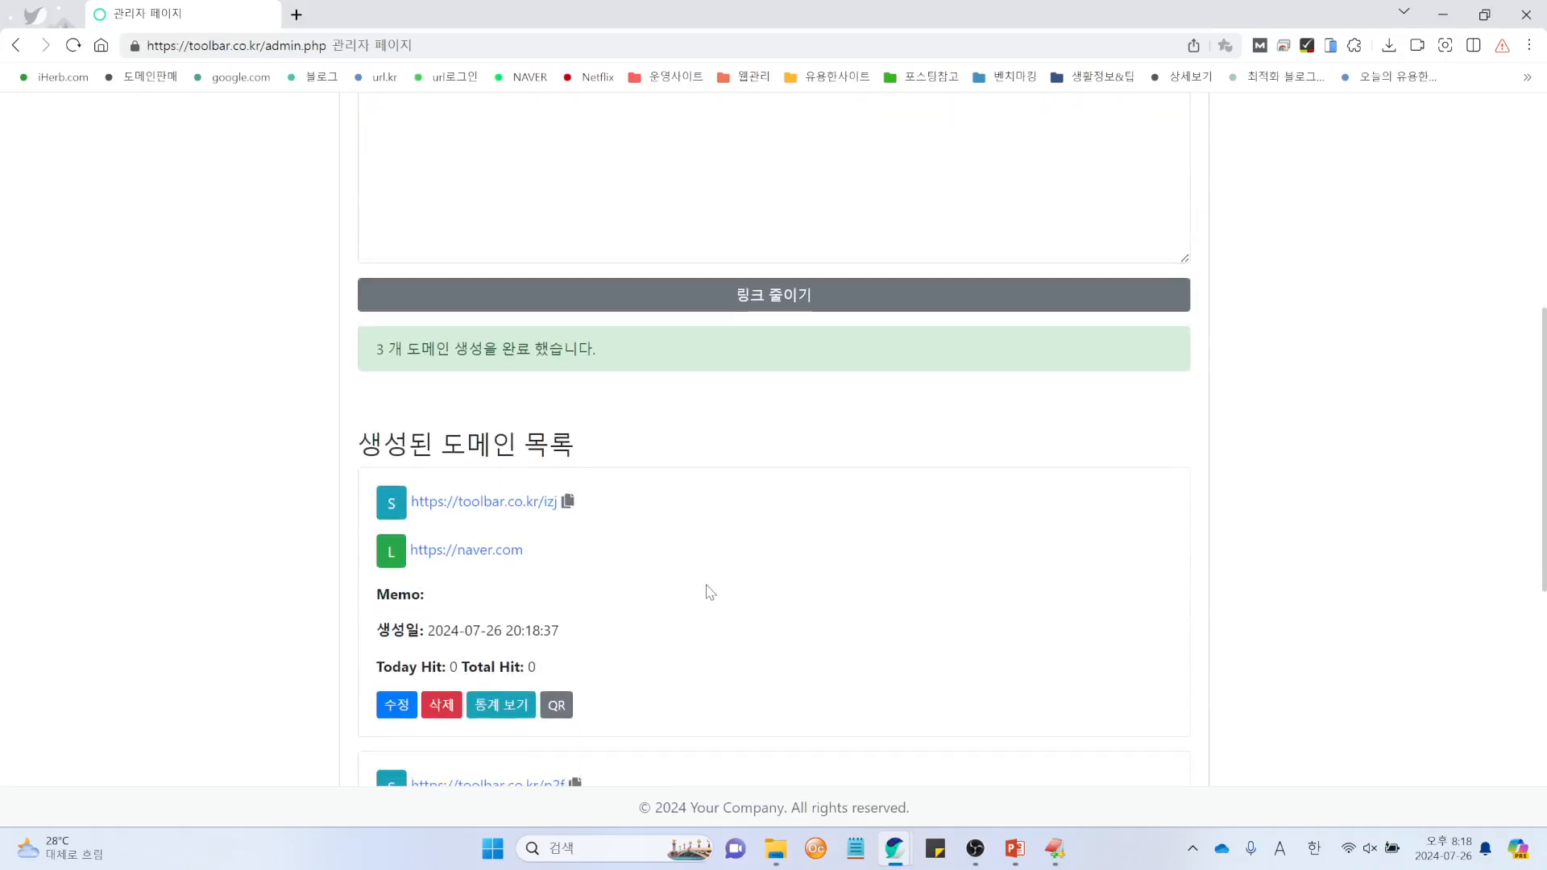
scroll(620, 475, "down", 4)
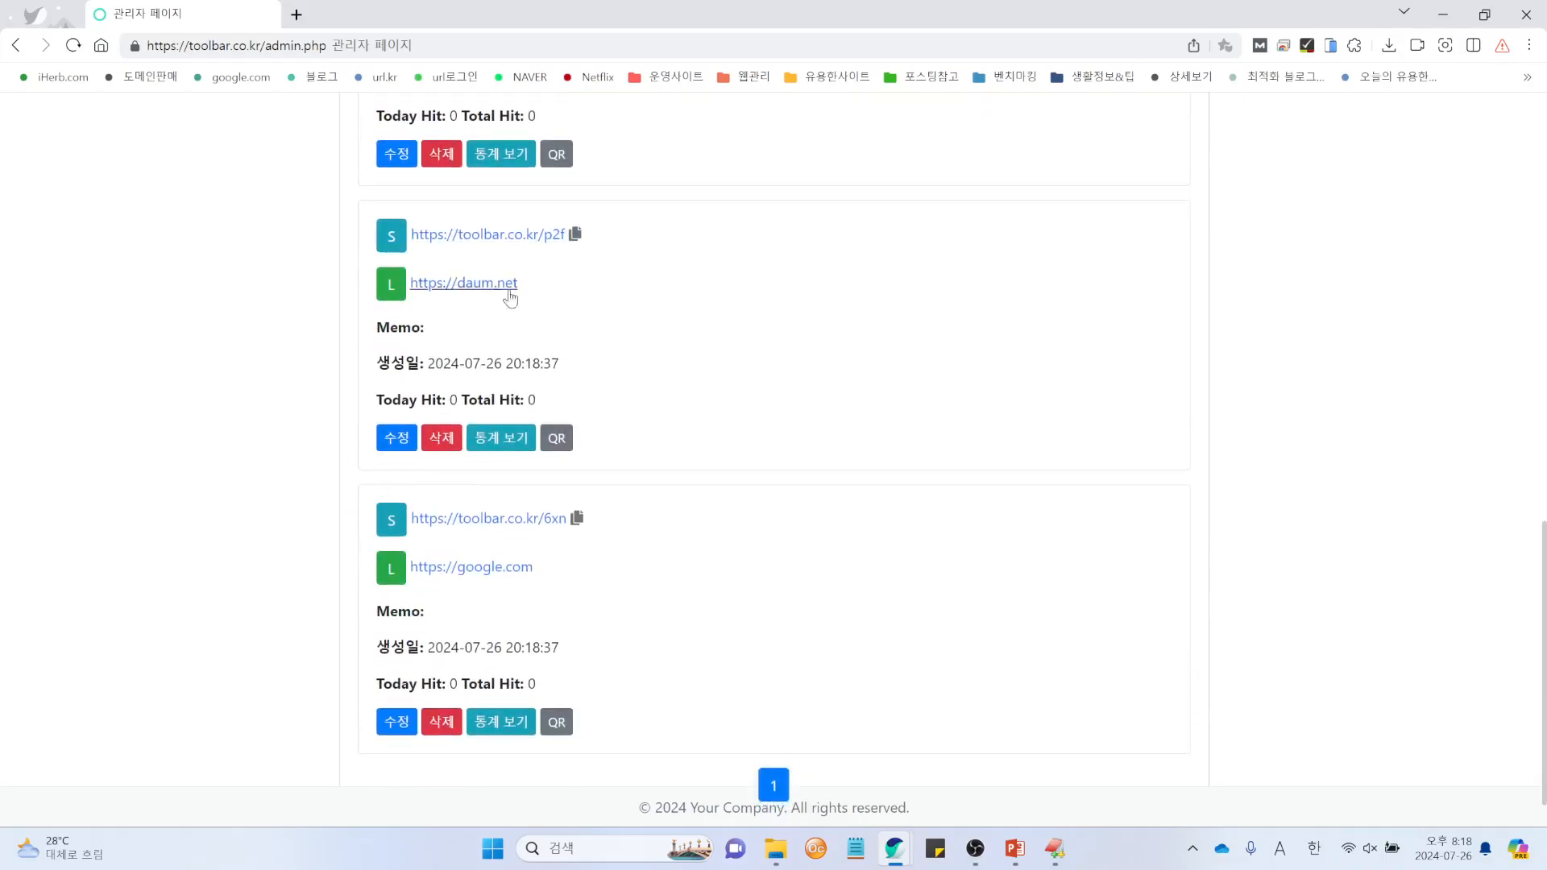
scroll(733, 616, "up", 5)
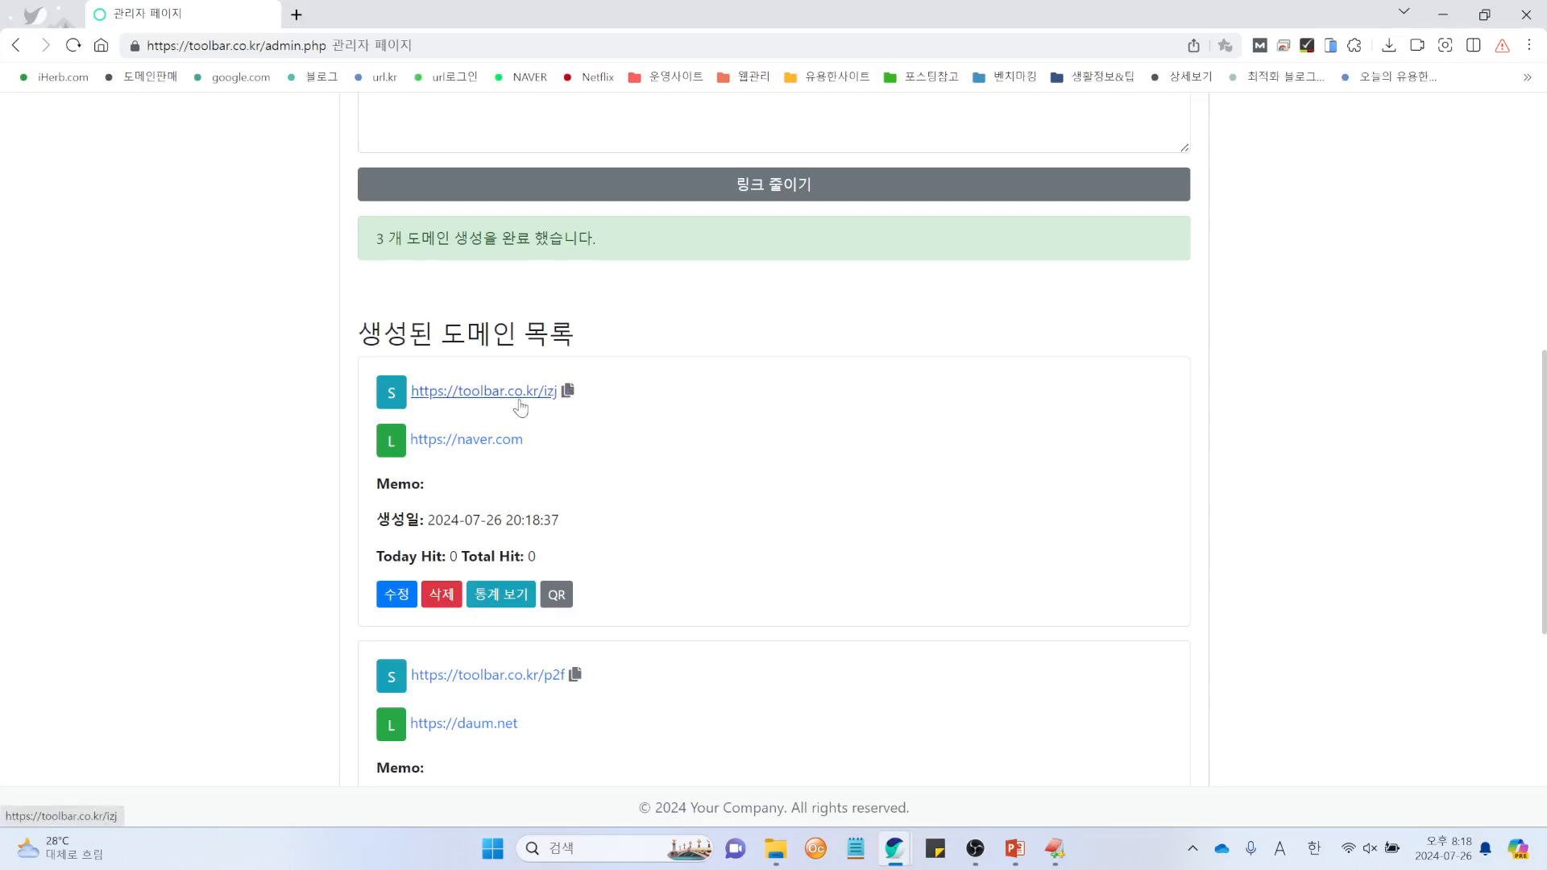
left_click(568, 392)
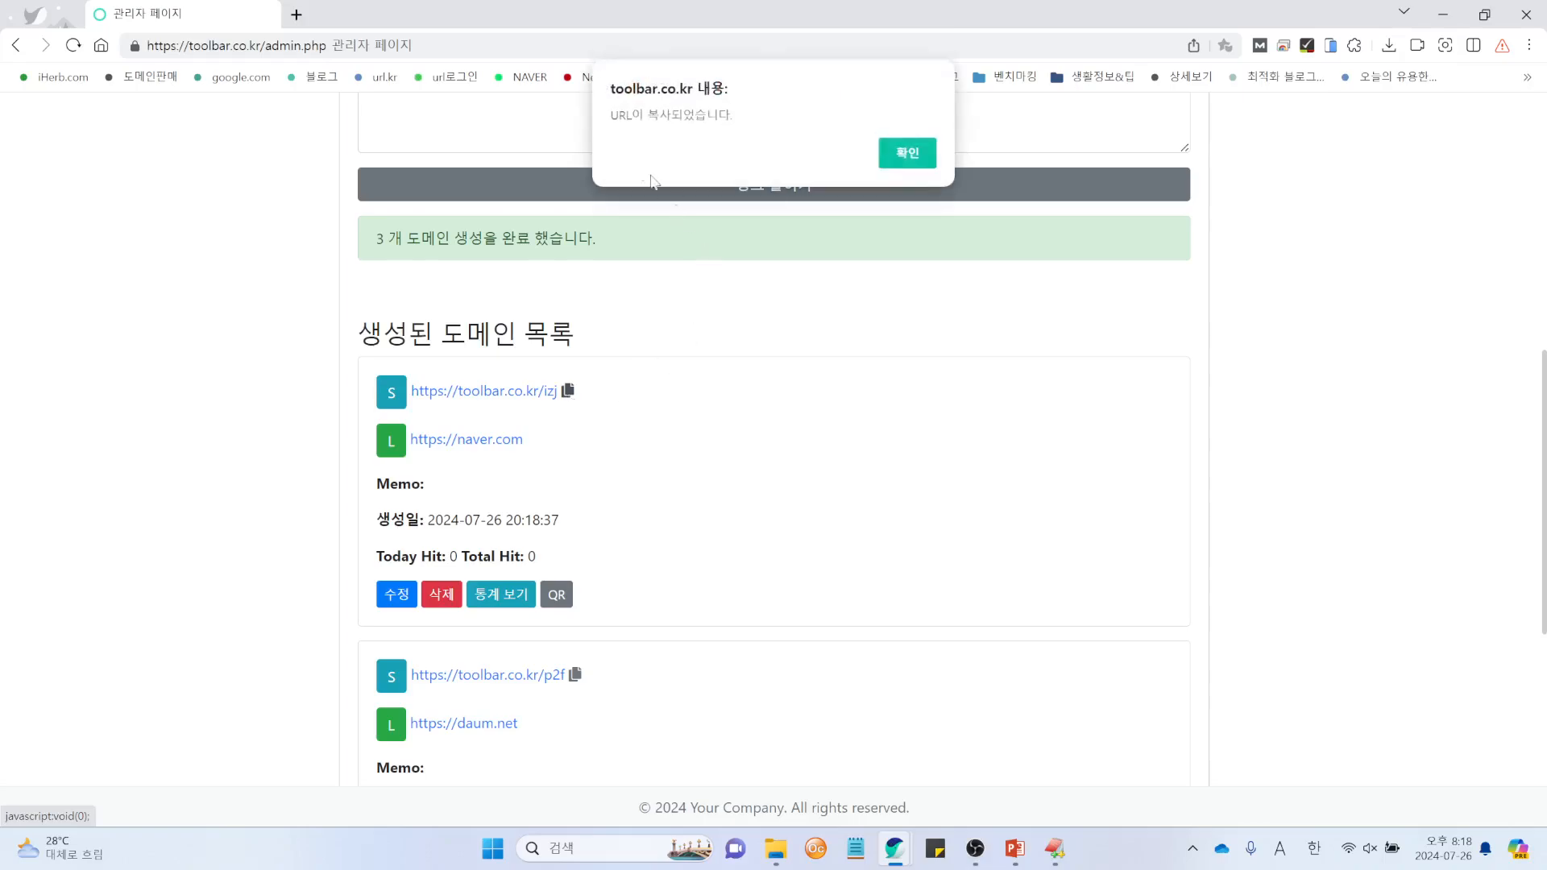
left_click(908, 153)
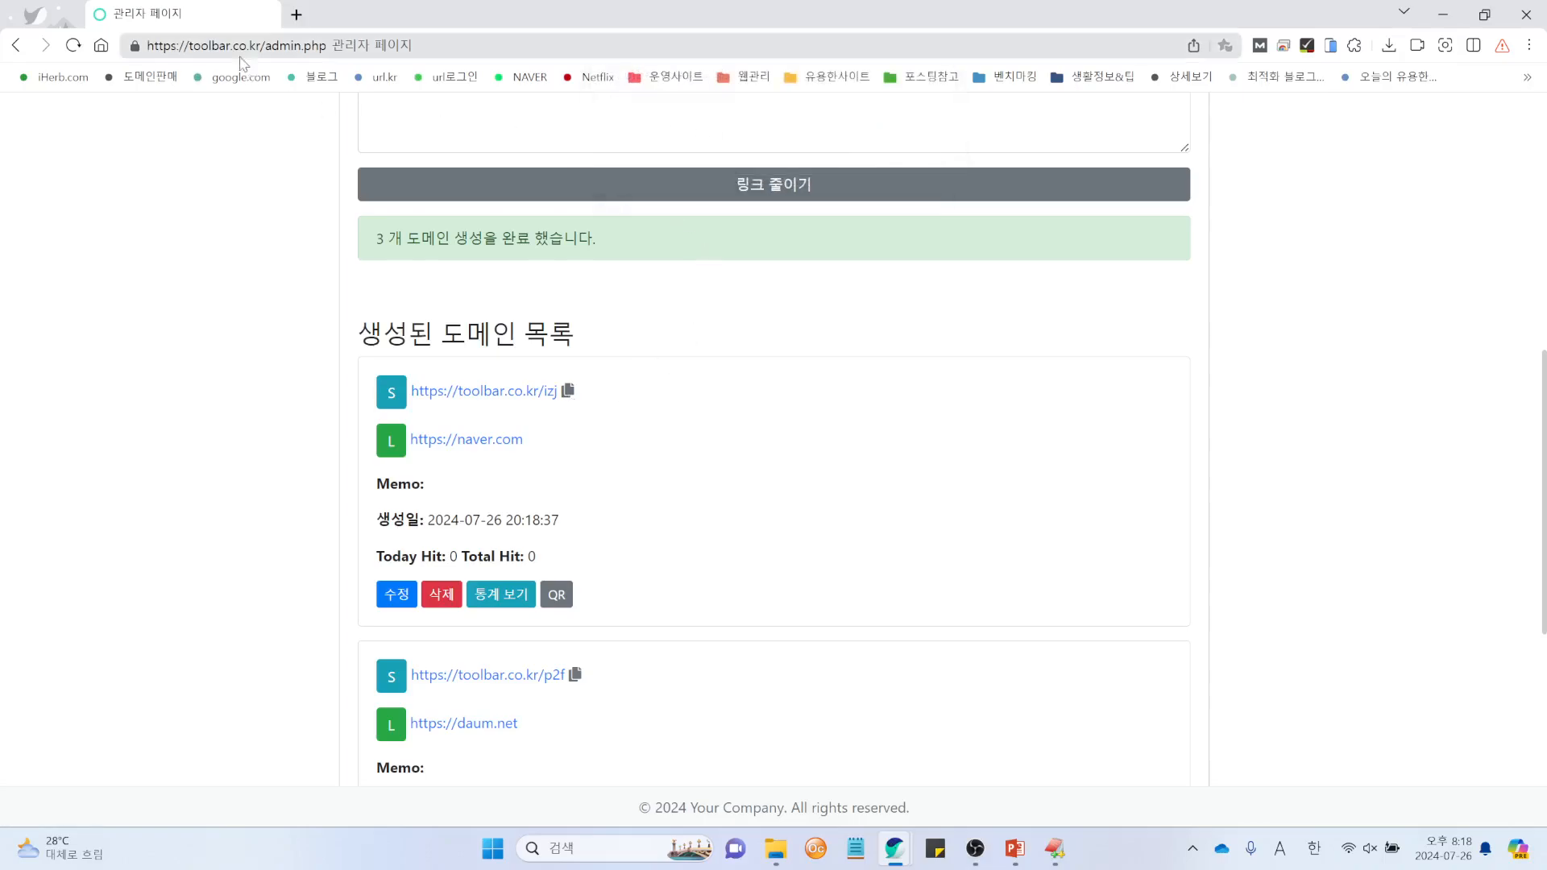
left_click(296, 14)
right_click(327, 50)
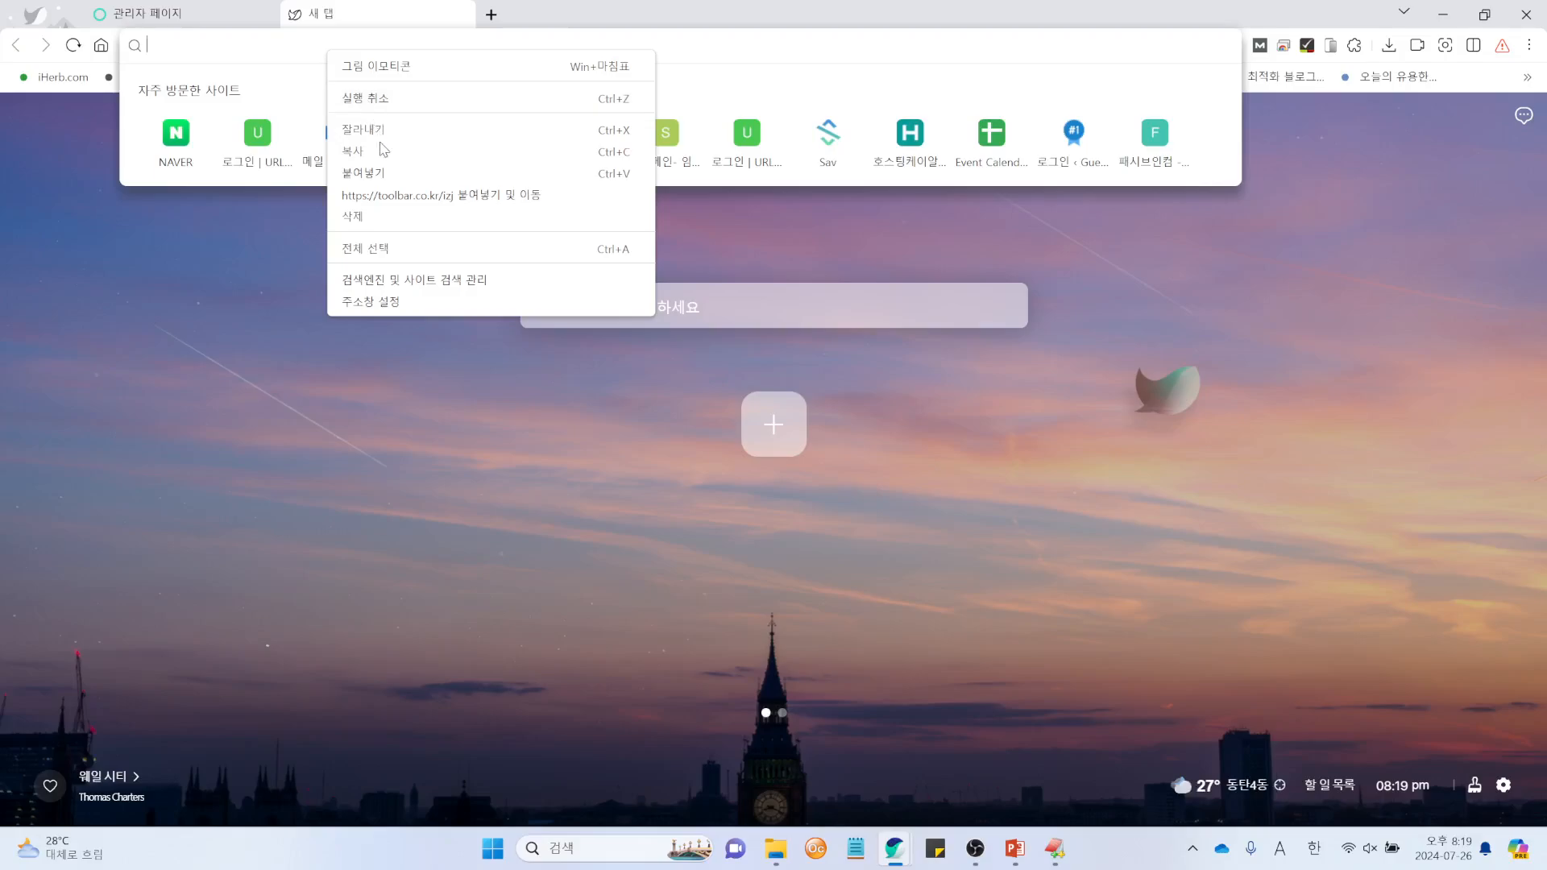
left_click(381, 173)
key("Return")
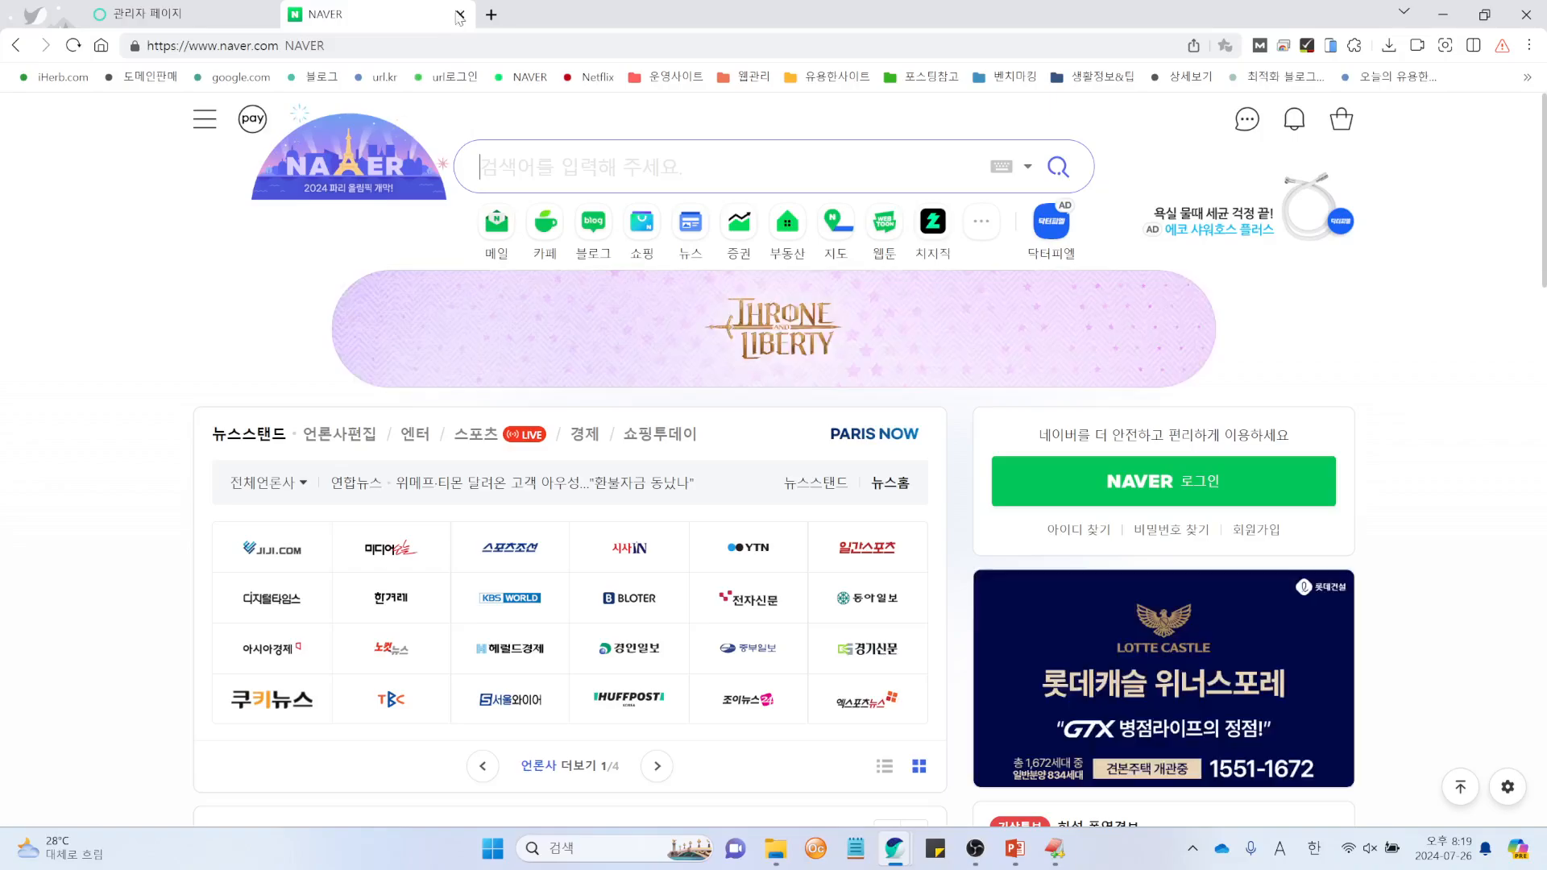
left_click(462, 15)
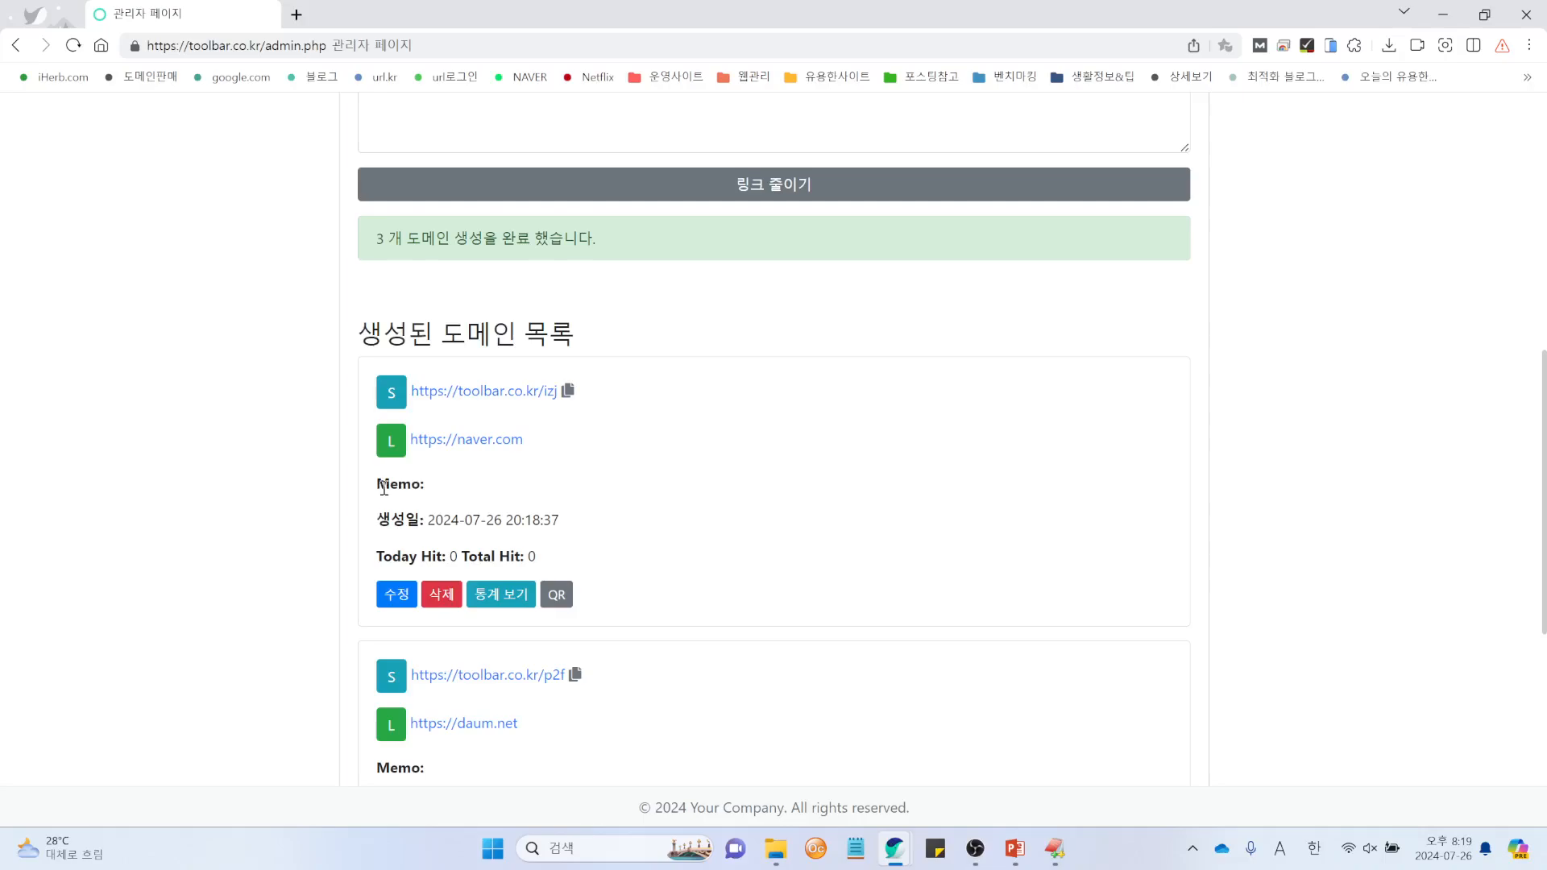
left_click_drag(378, 483, 490, 485)
left_click(486, 547)
left_click_drag(378, 522, 579, 531)
left_click(579, 532)
Step: Visit the naver.com short link, then load the toolbar.co.kr login page in a new tab
left_click(518, 392)
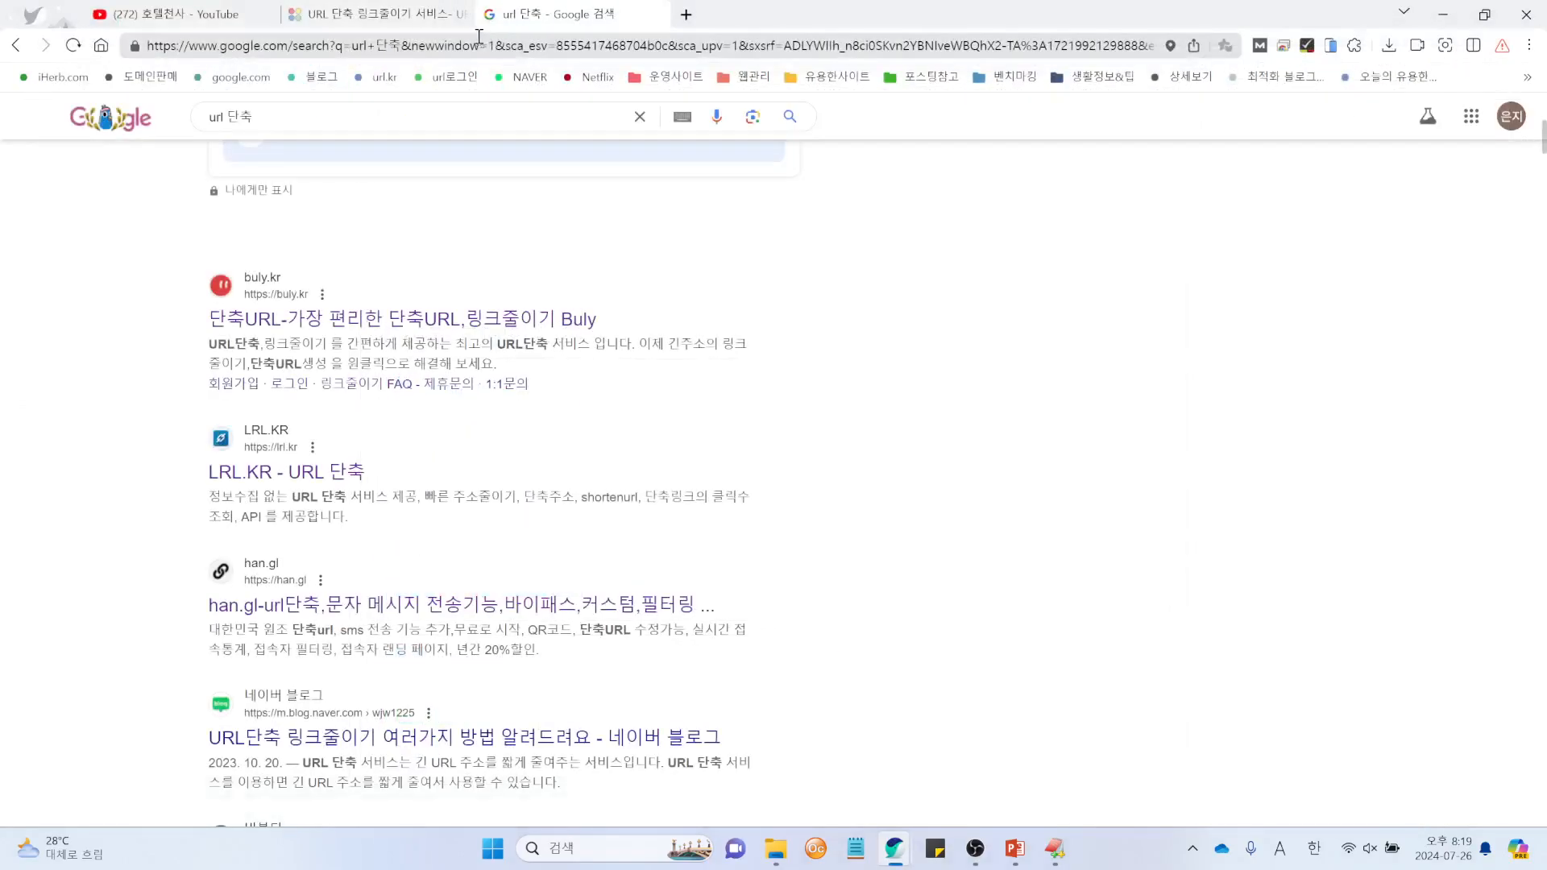
left_click(686, 14)
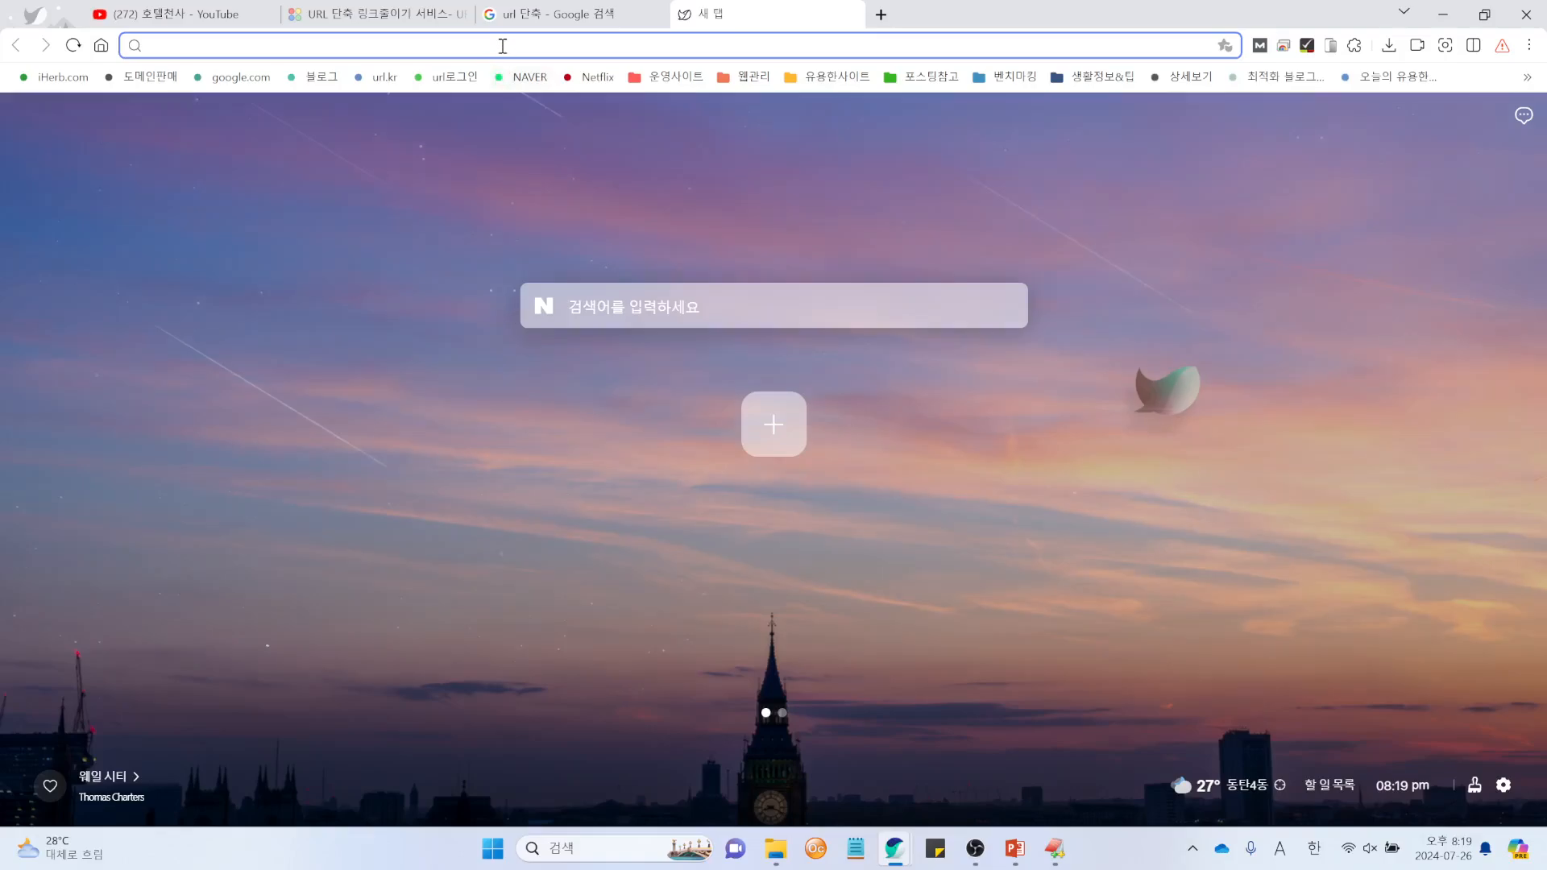
left_click(501, 46)
type("toolbar.co.kr")
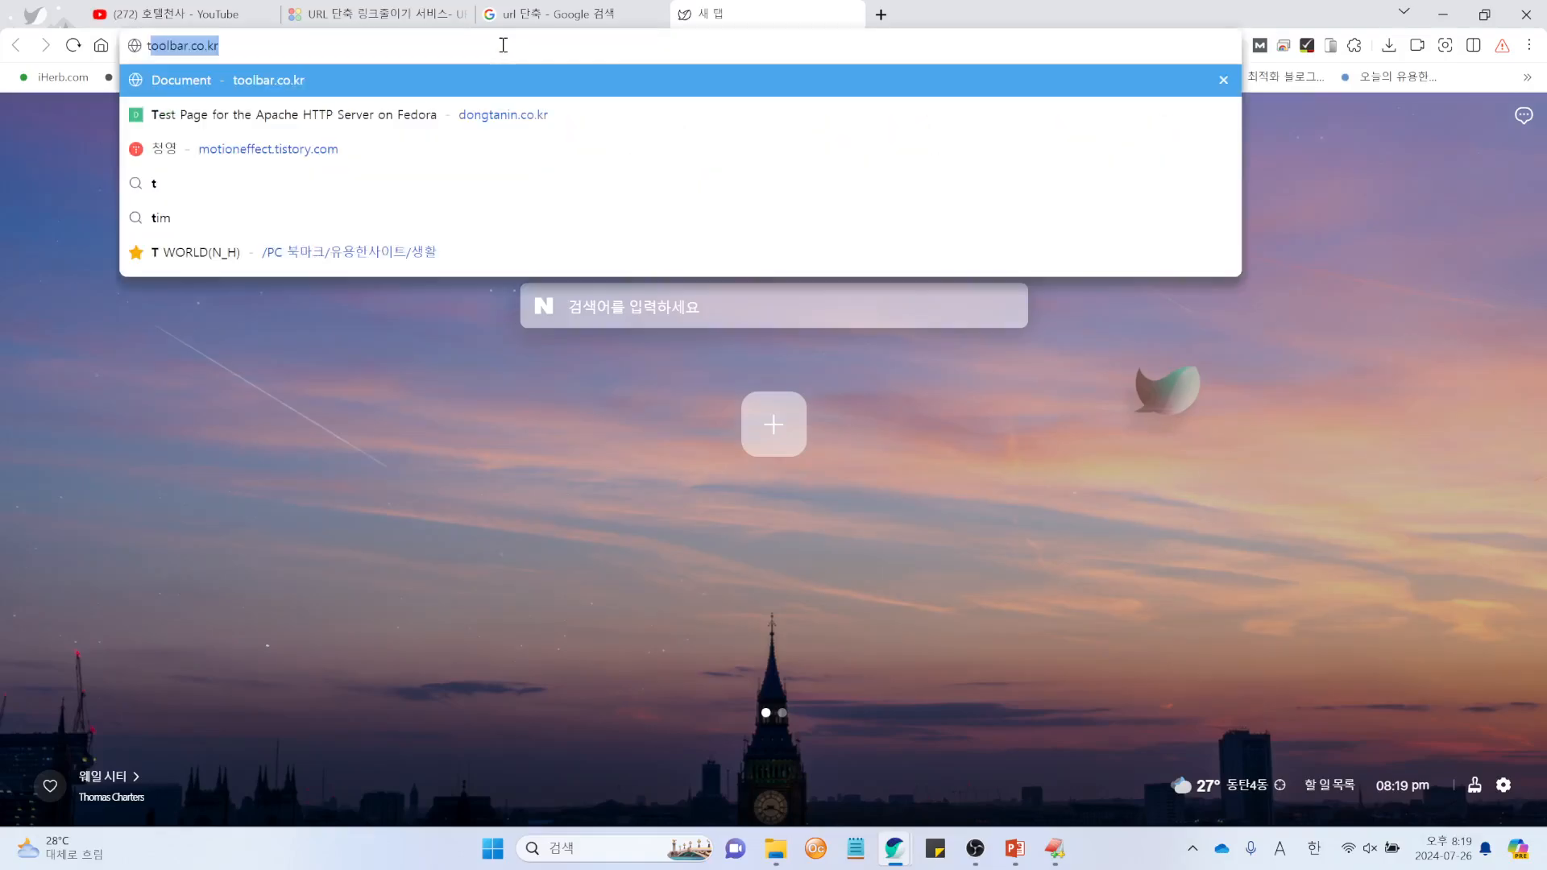
key("Down")
key("Return")
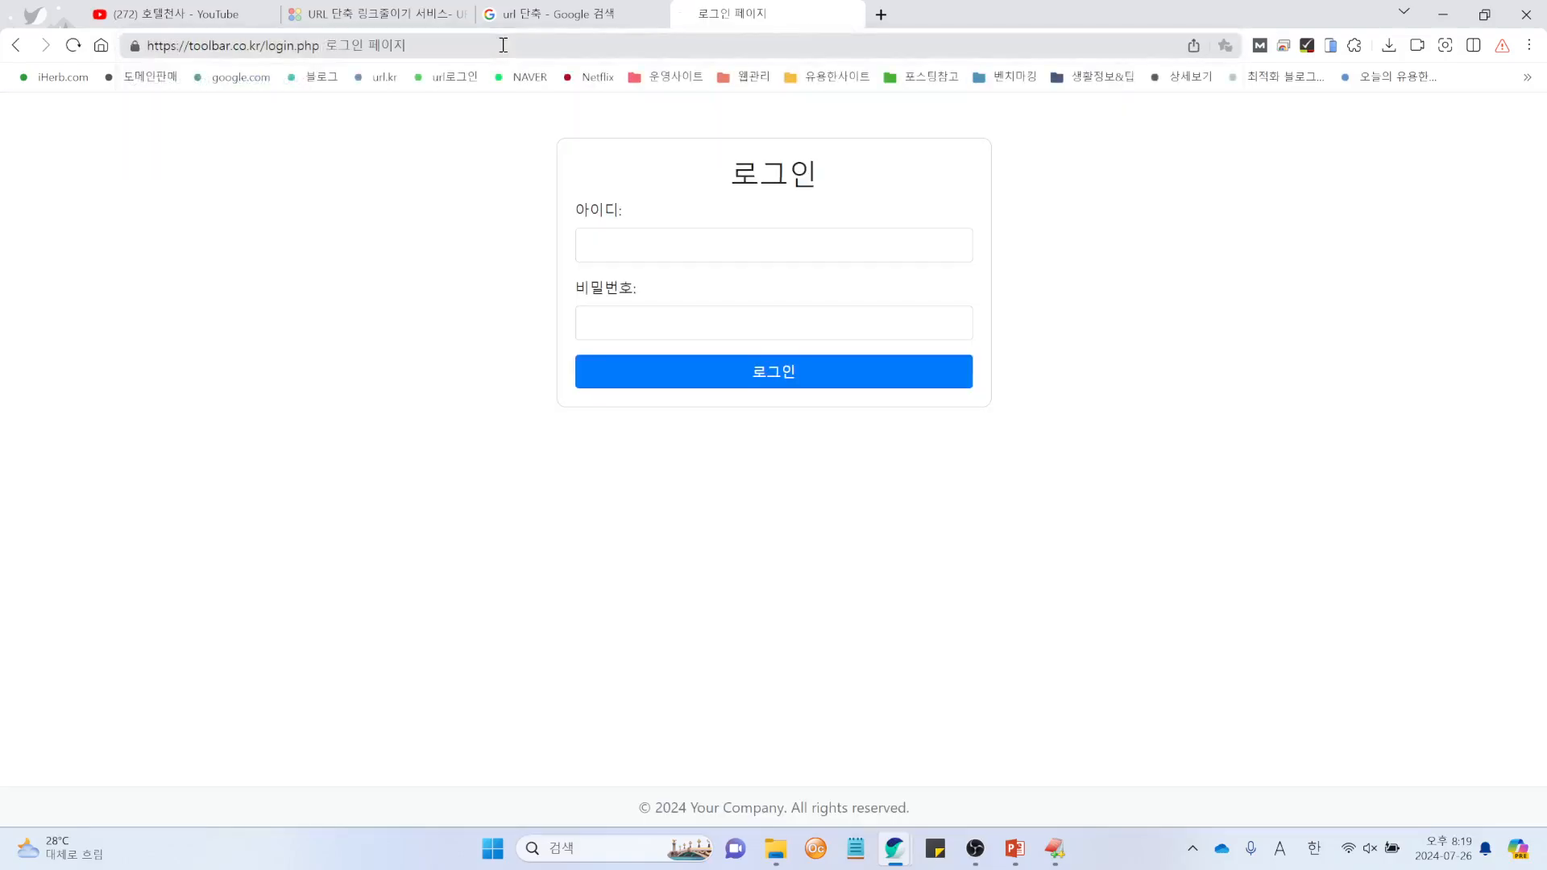
Step: Log in to the admin page and confirm /izj shows Today Hit 2 and Total Hit 2
left_click(756, 247)
type("ad")
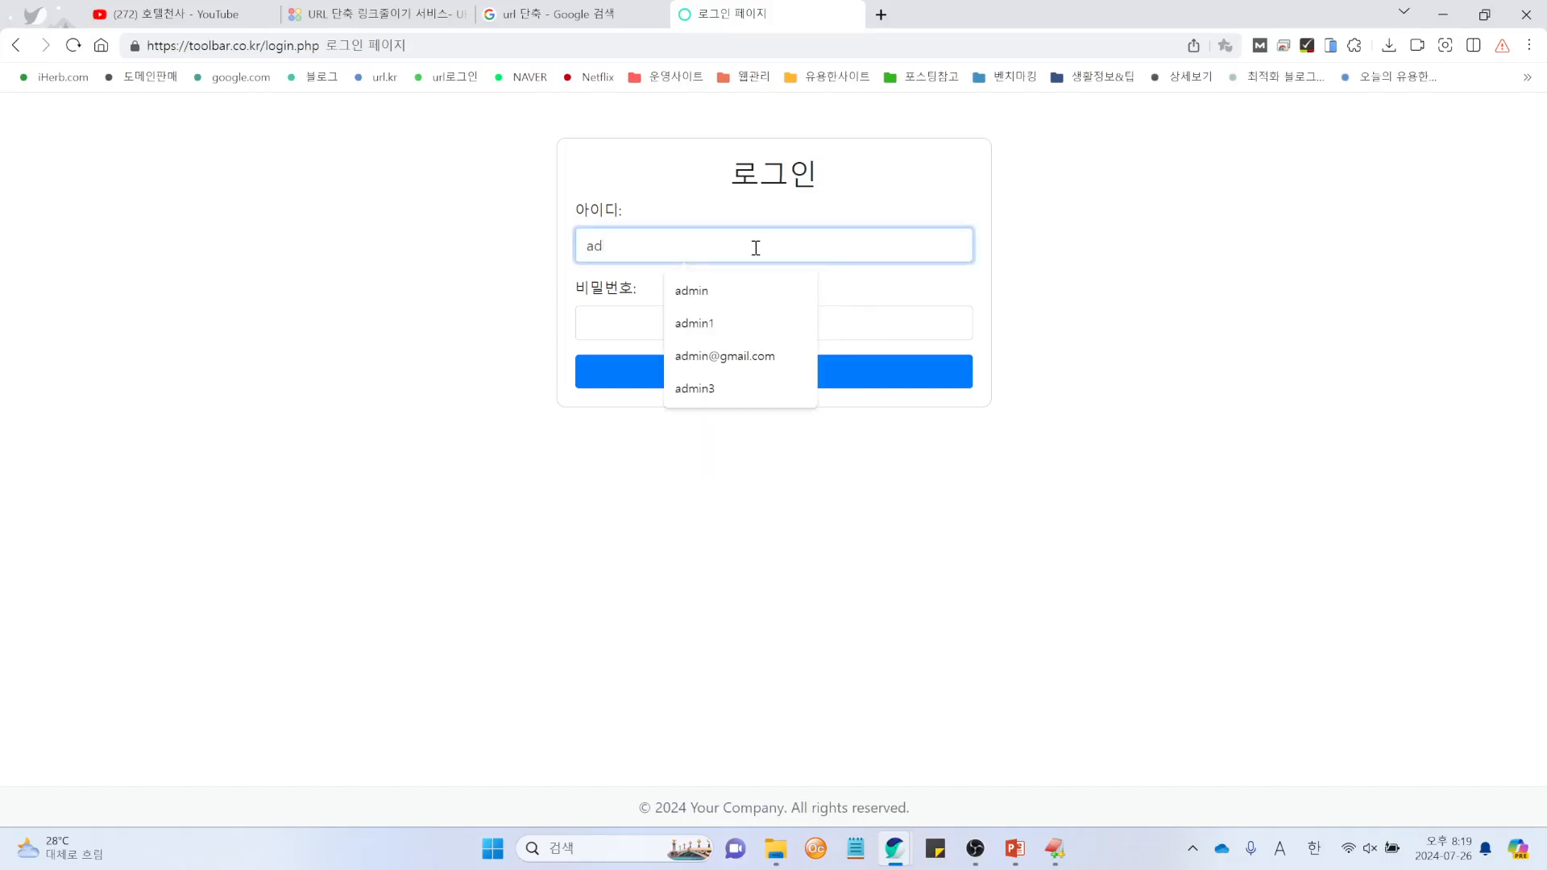
type("min")
key("Tab")
type("1234")
key("Return")
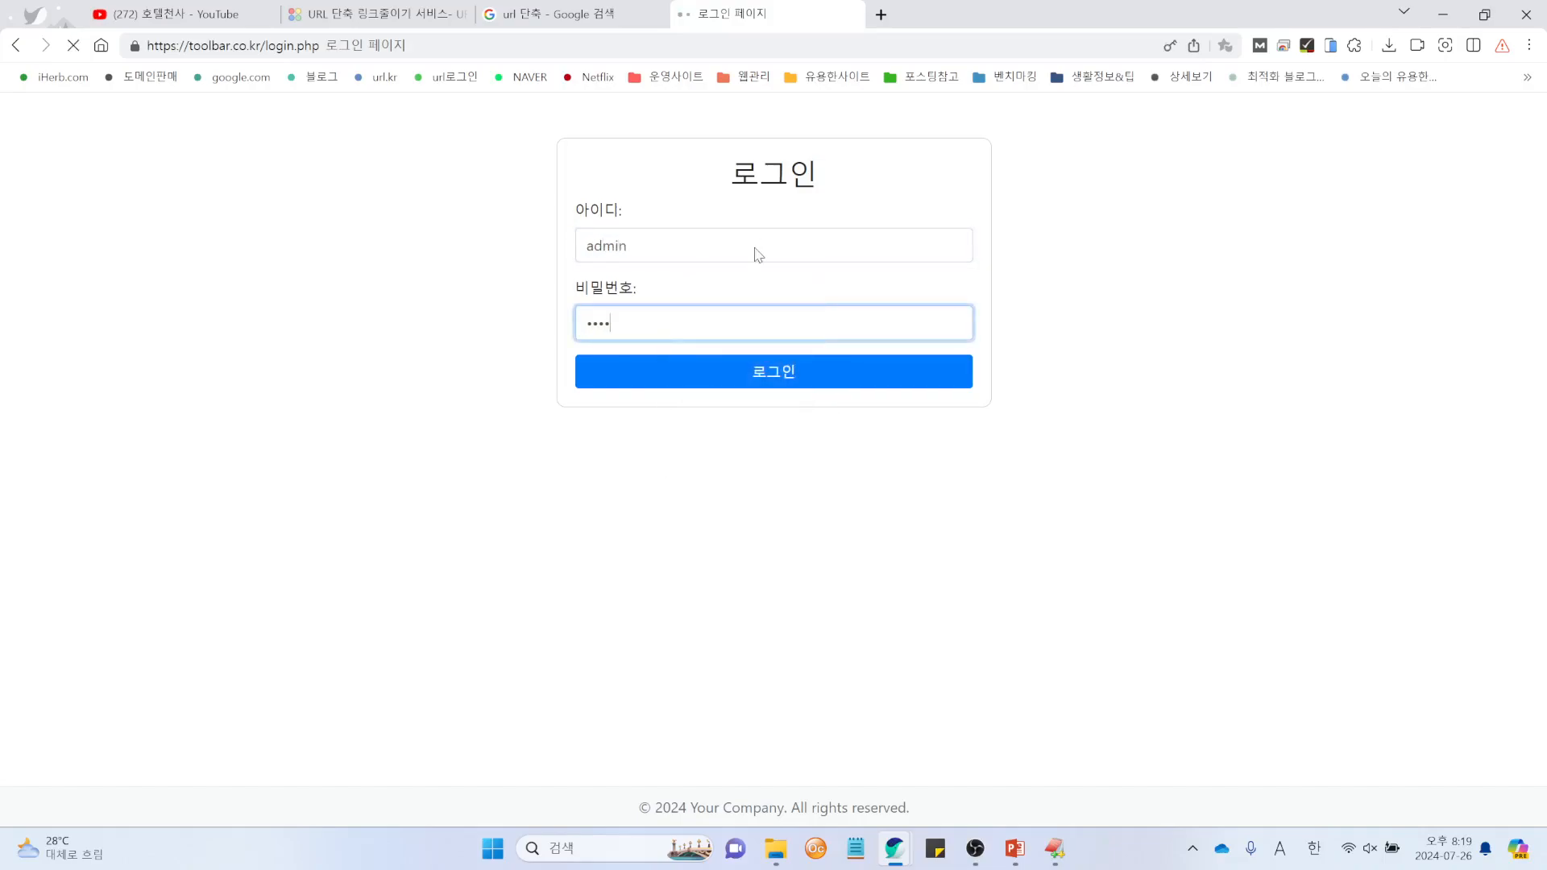
scroll(932, 673, "down", 8)
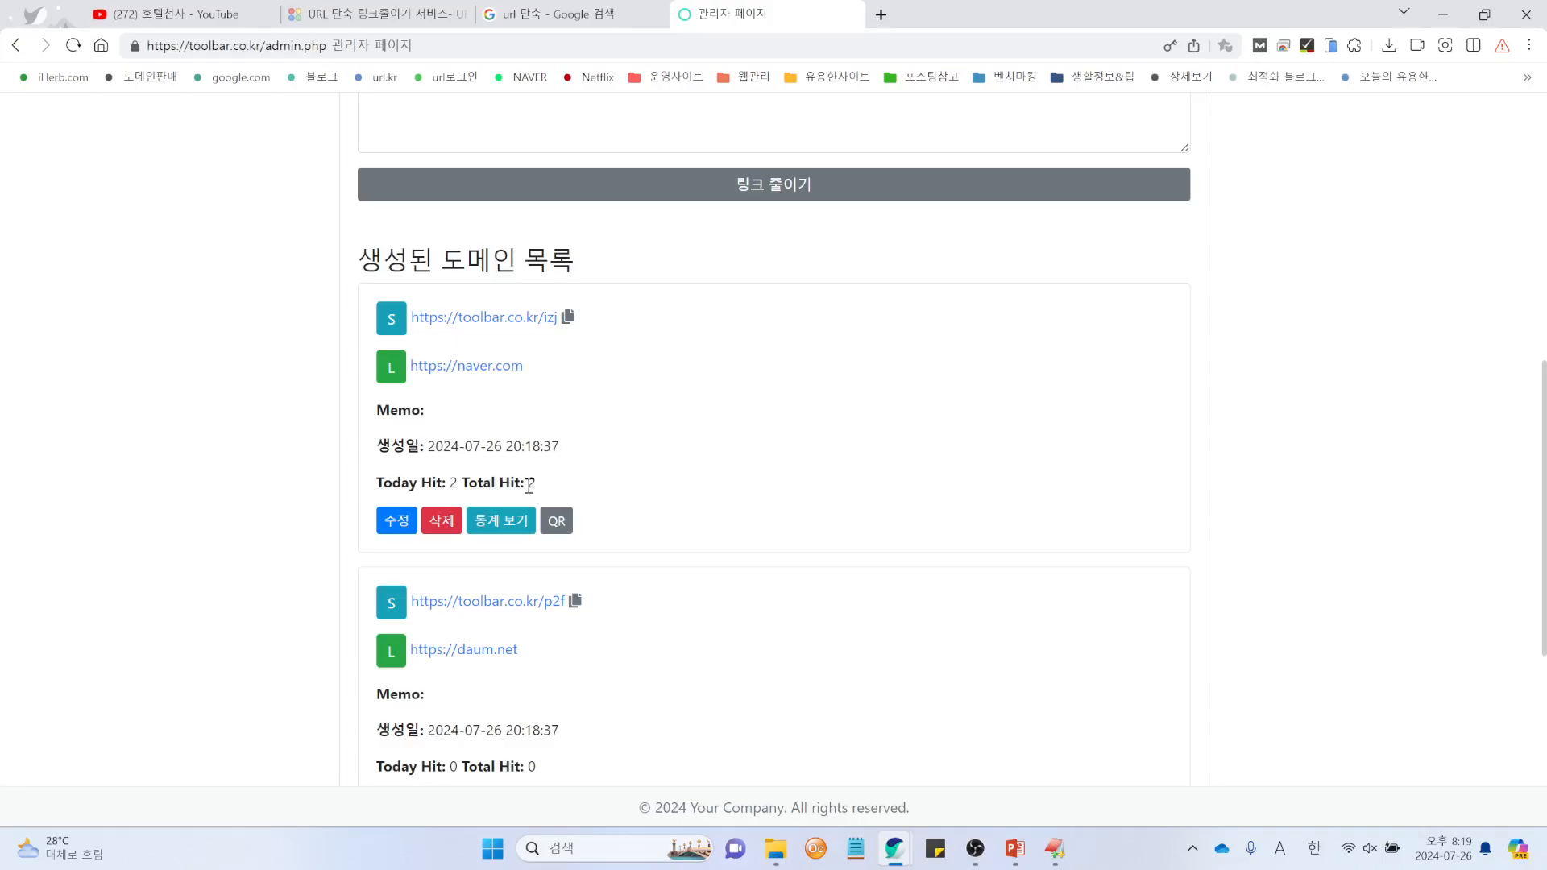
Step: Review /izj visit statistics (100% Desktop, two referrer entries) and go back to admin.php
left_click(506, 532)
scroll(942, 512, "down", 3)
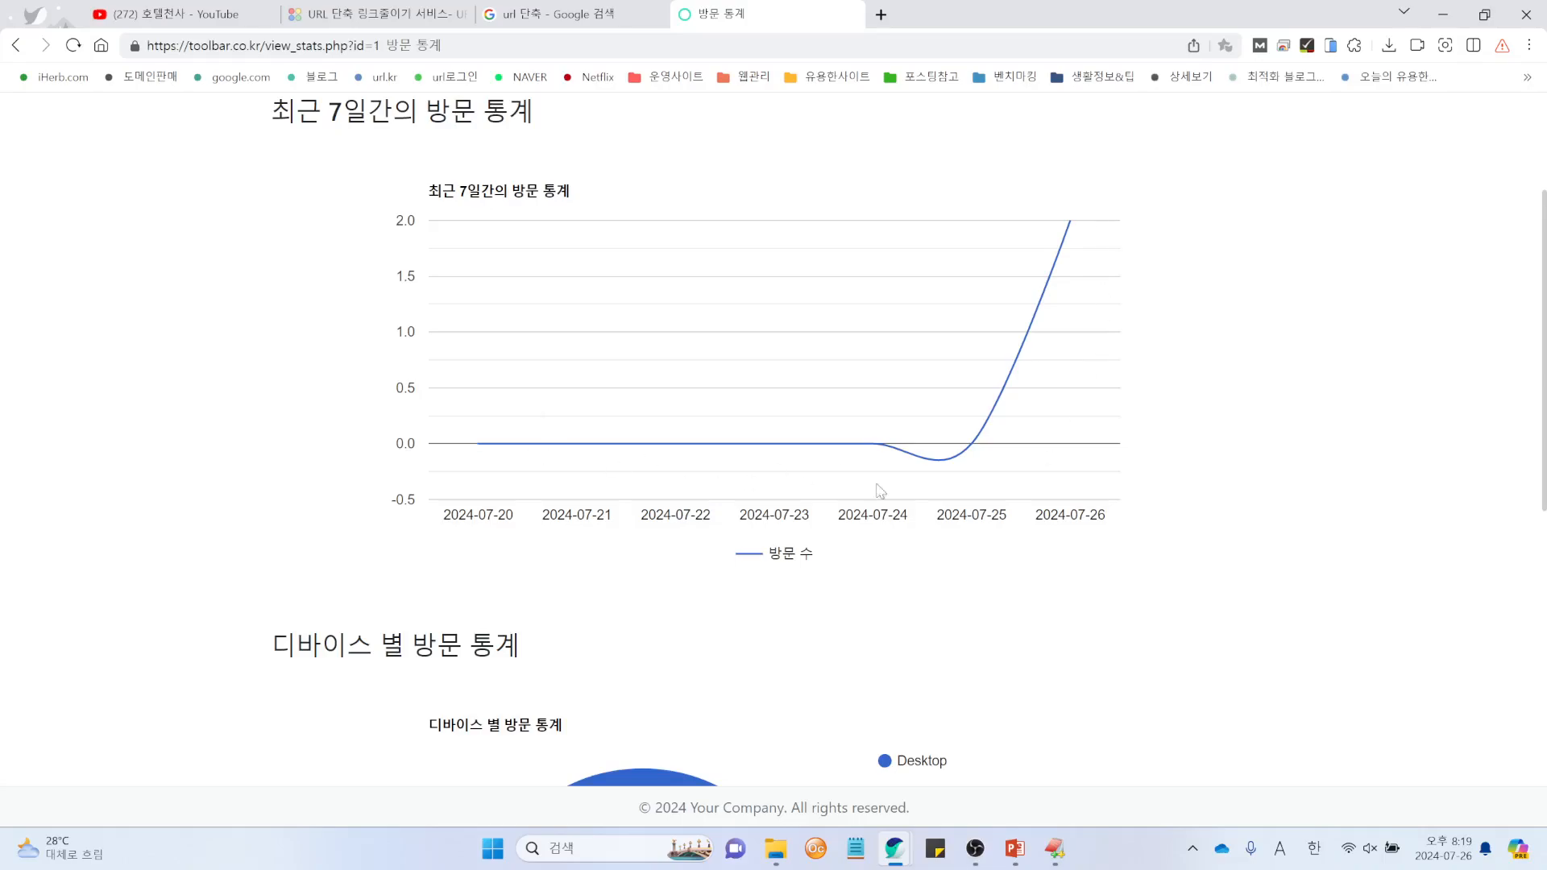
scroll(1069, 543, "down", 3)
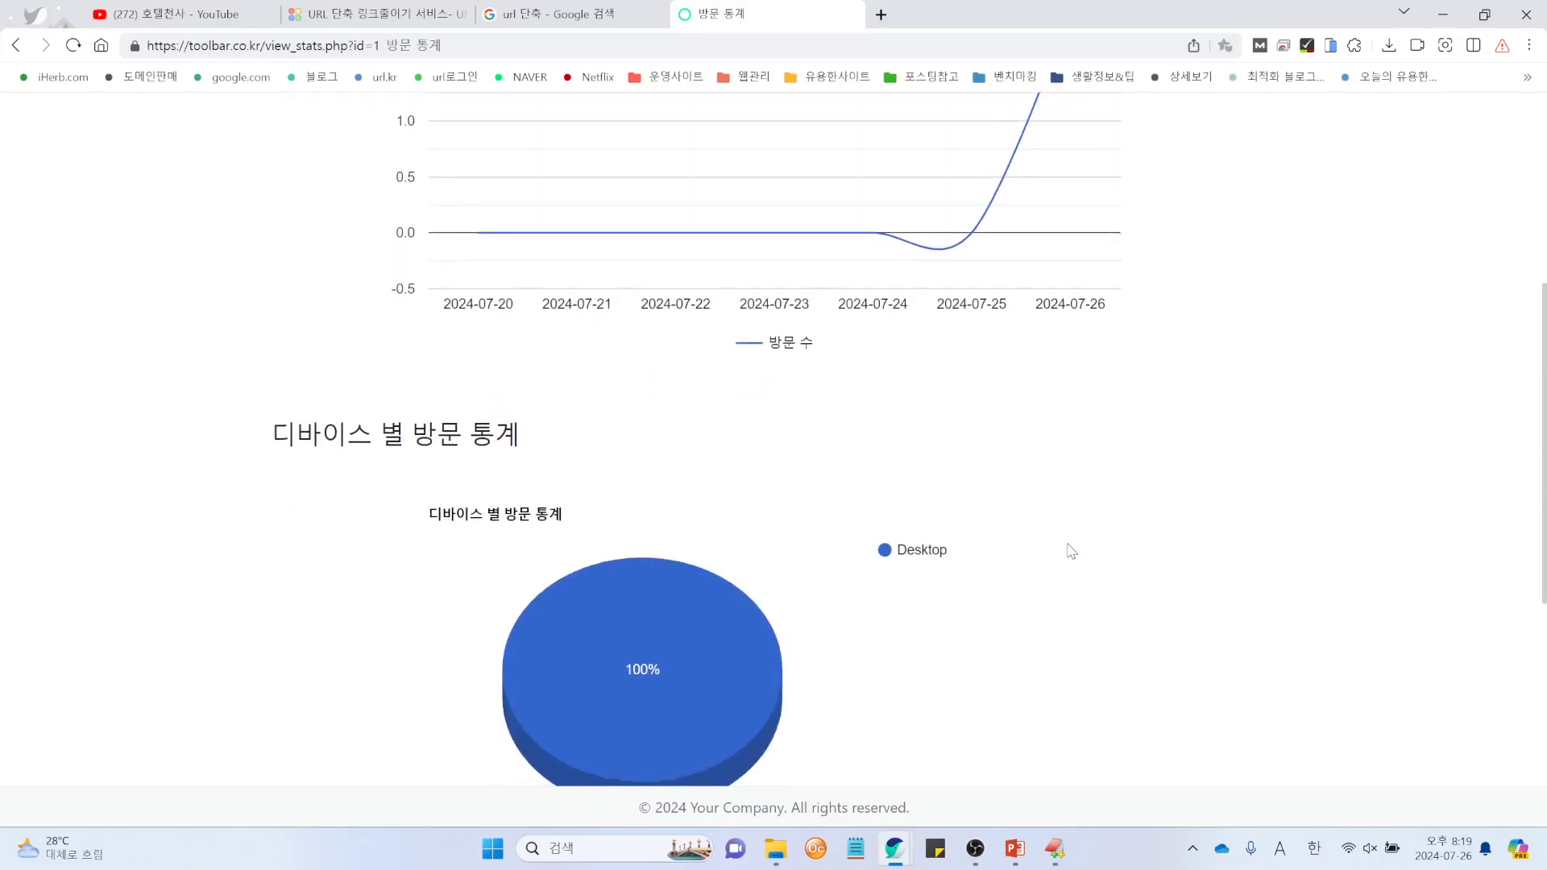
scroll(1070, 551, "down", 3)
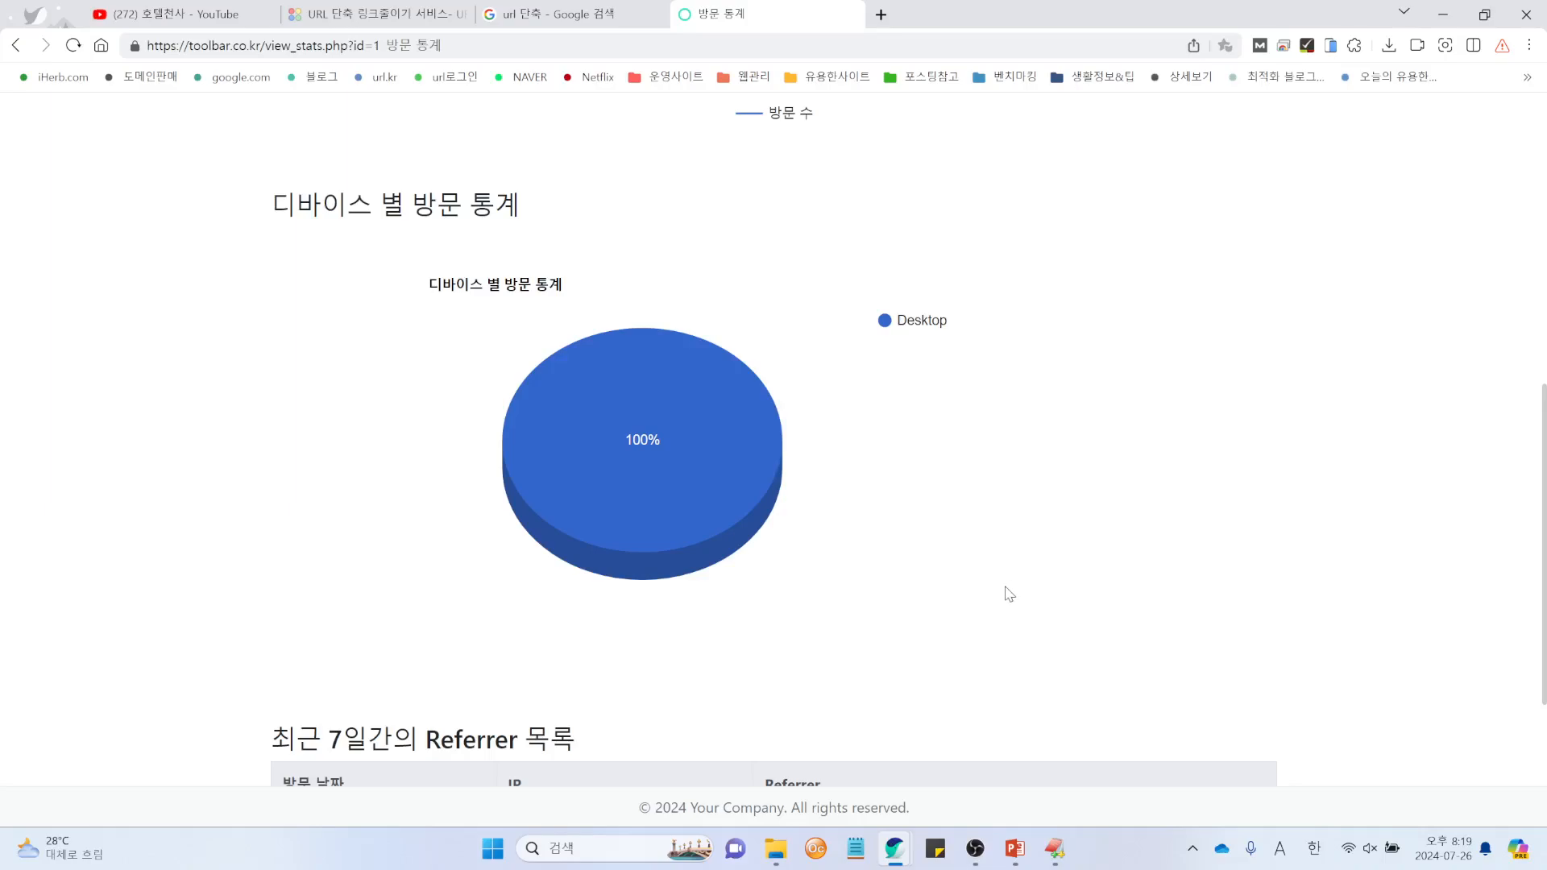
scroll(870, 608, "down", 2)
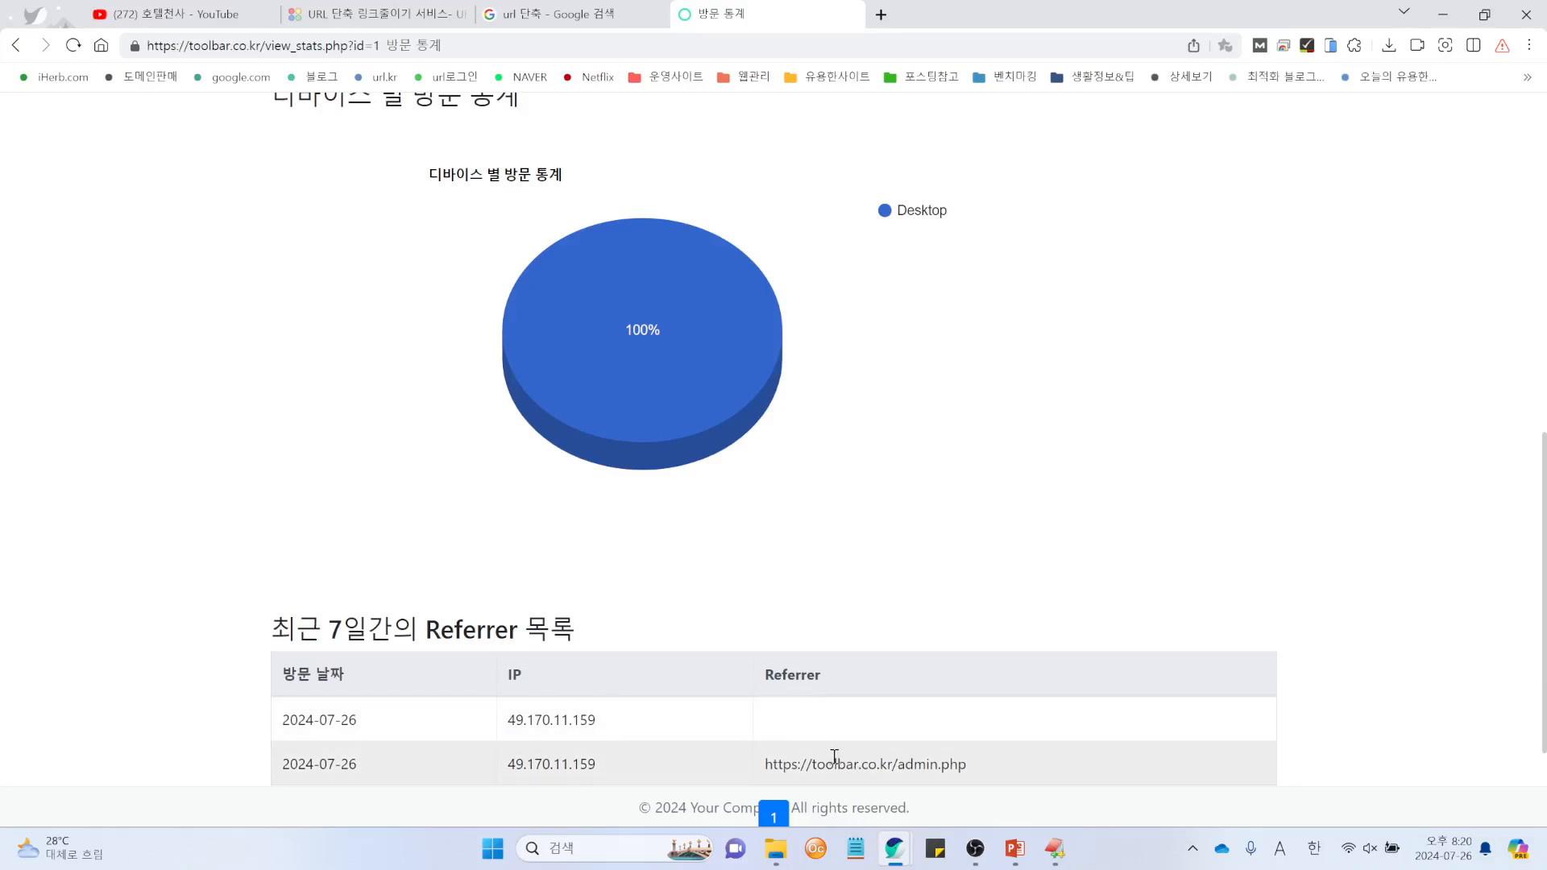
left_click_drag(1009, 770, 758, 774)
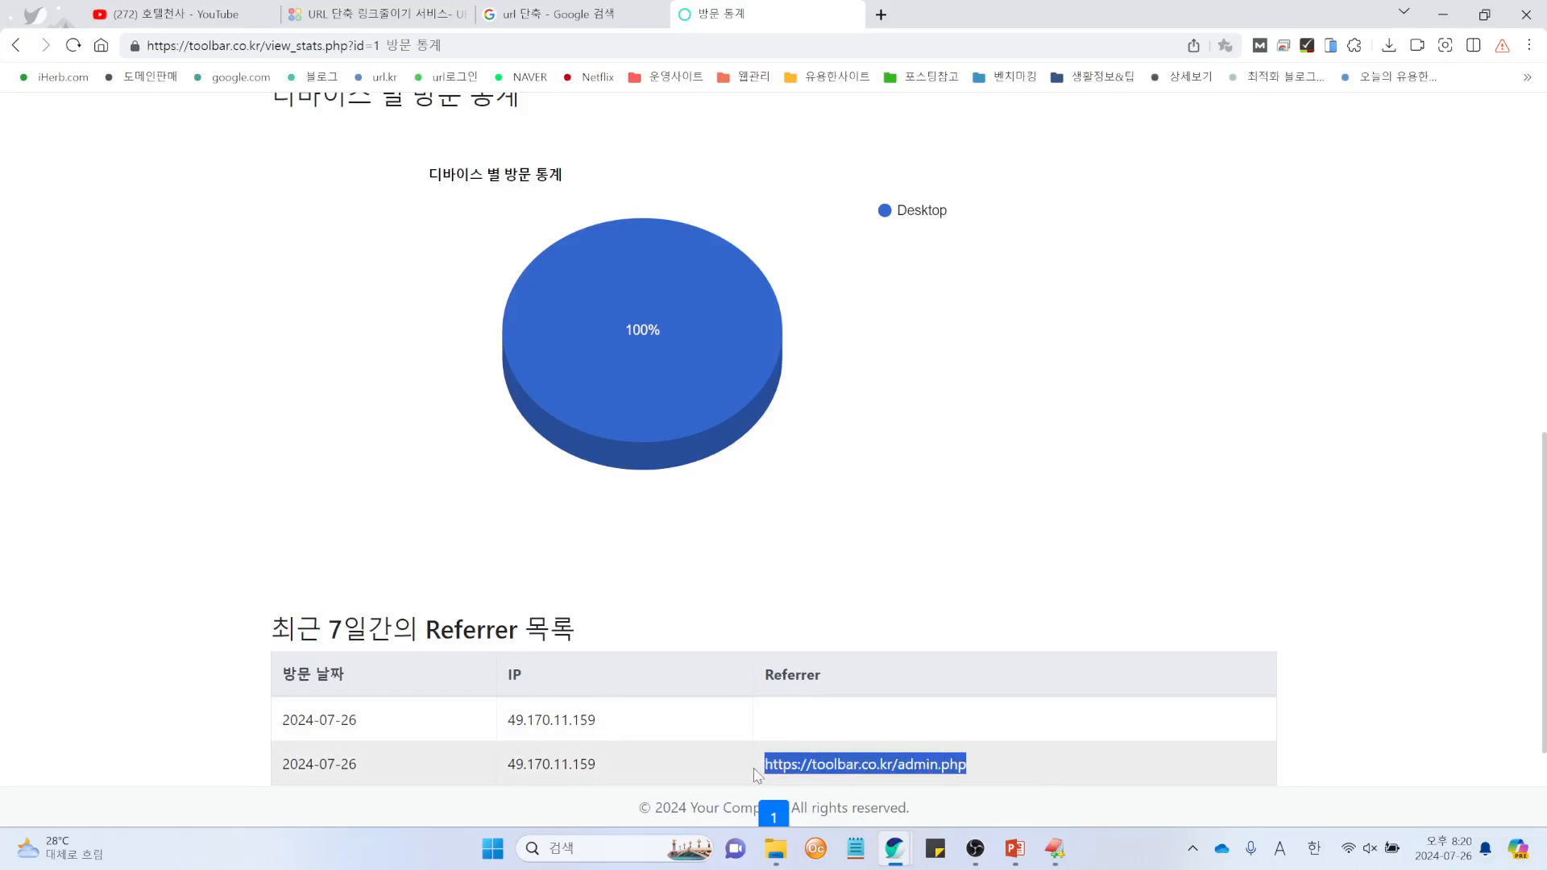
left_click(1128, 786)
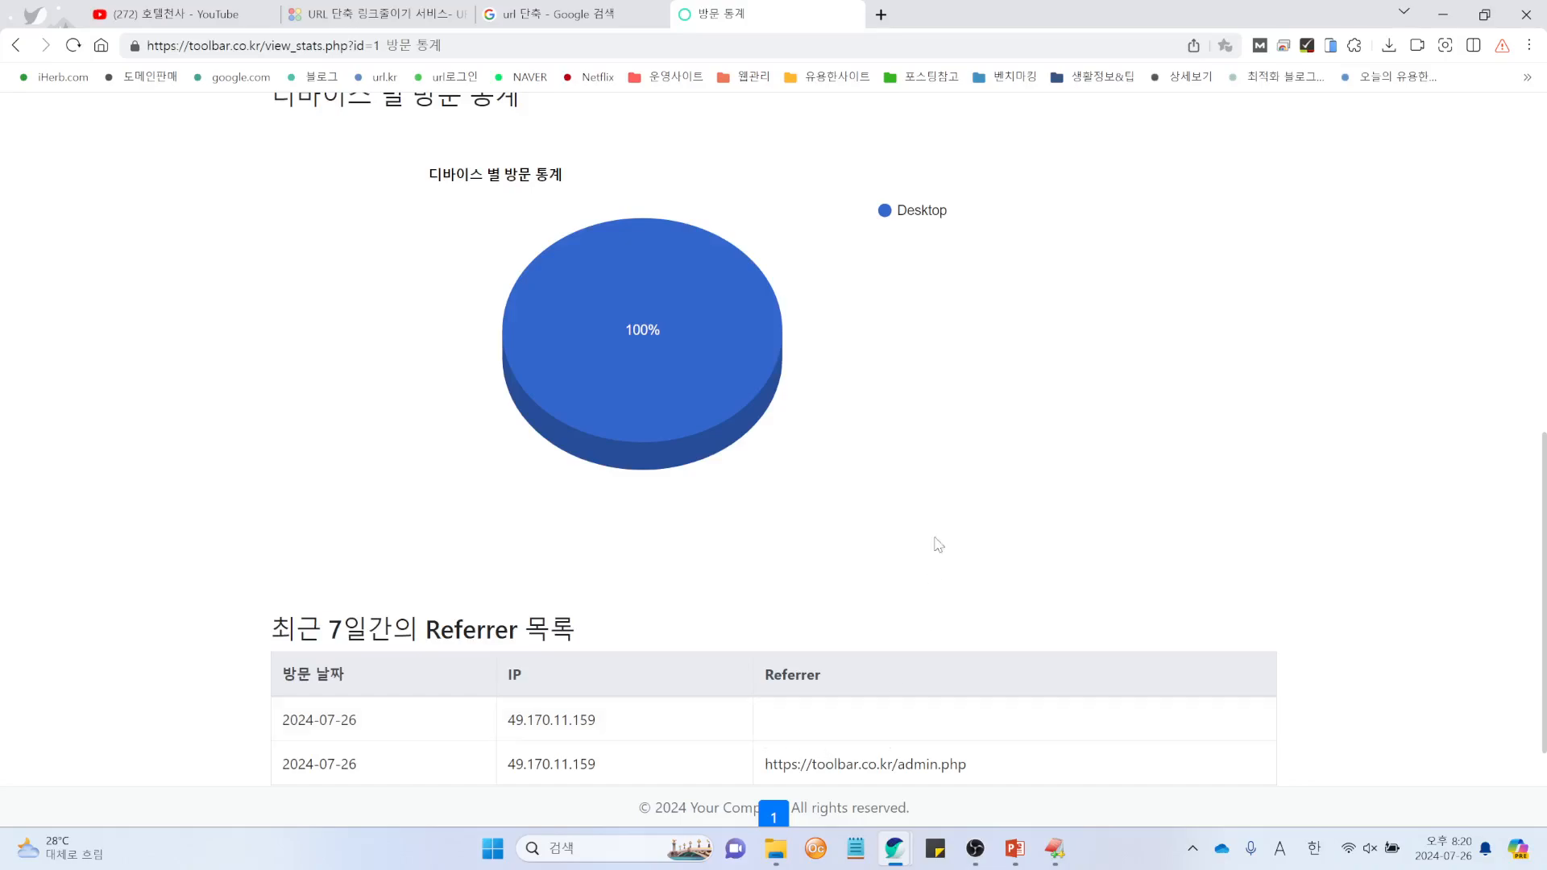
scroll(939, 580, "down", 2)
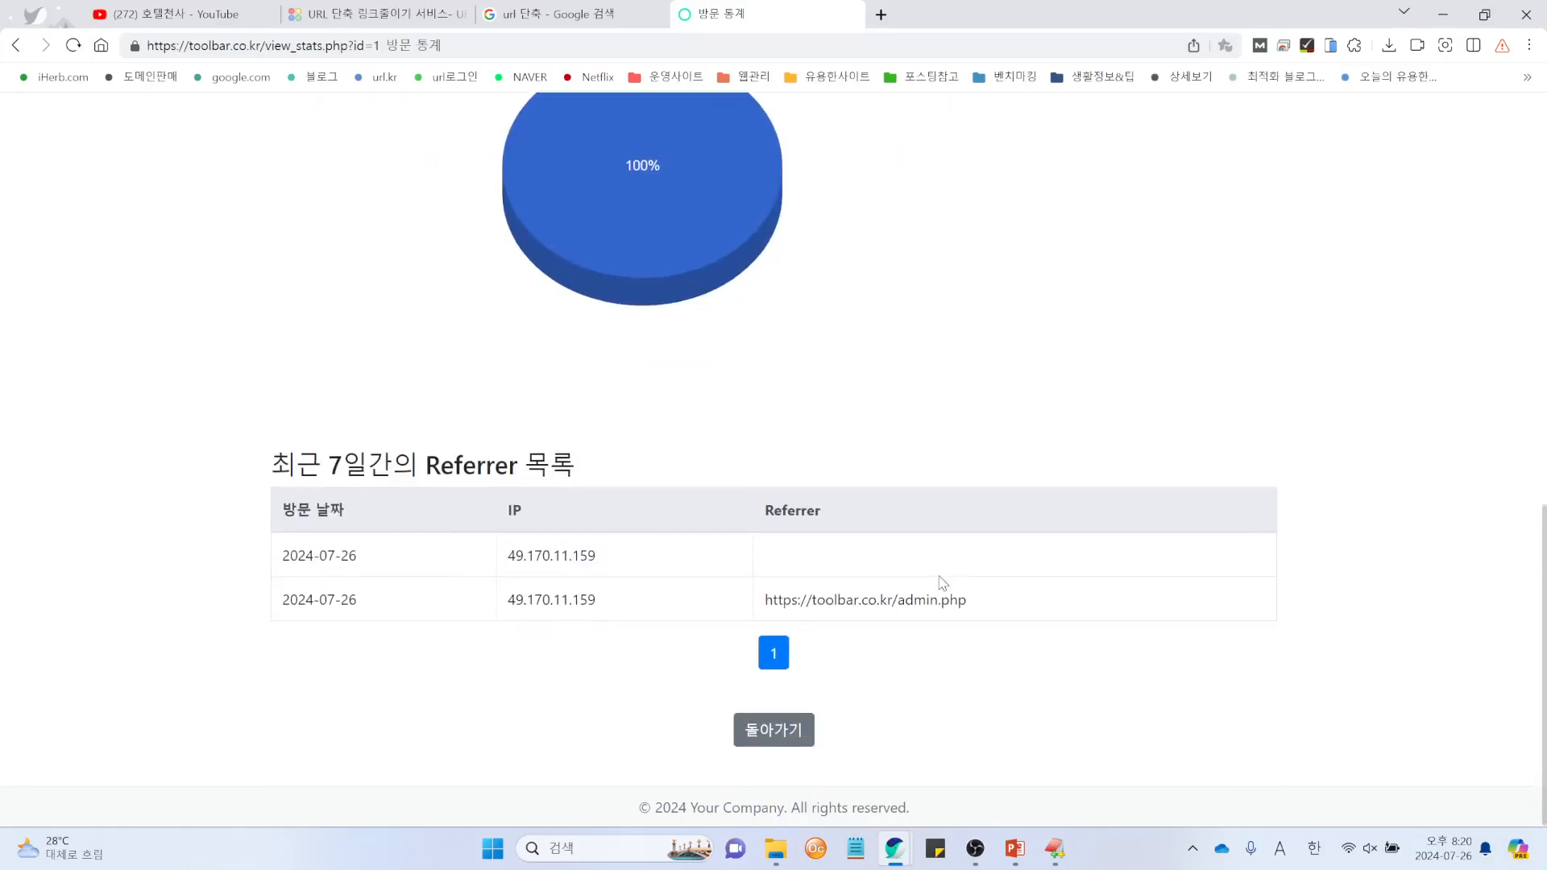
left_click(778, 735)
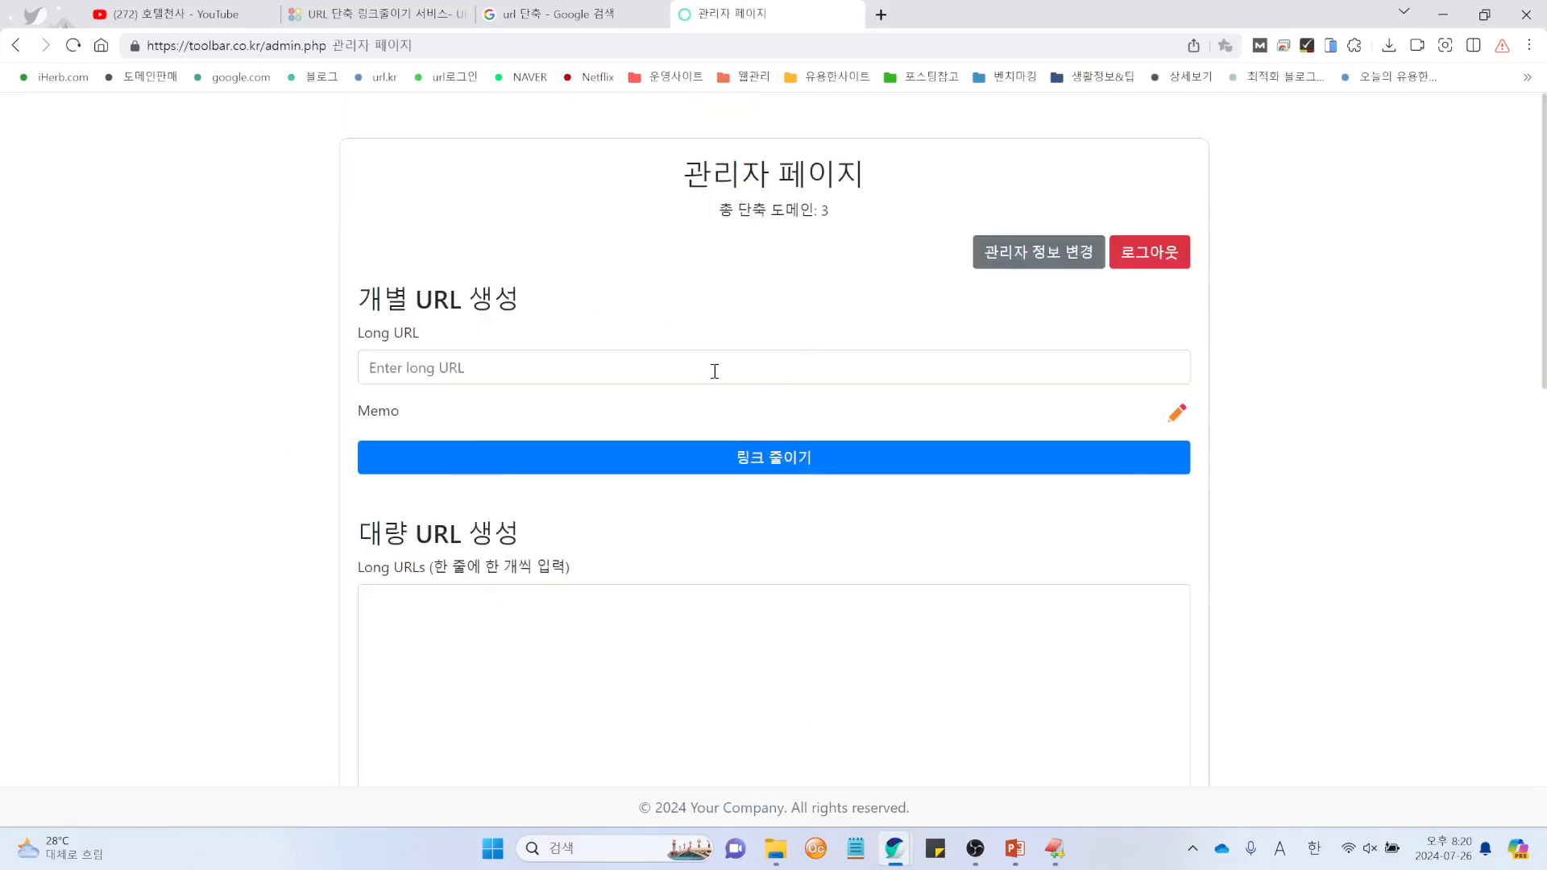
scroll(1201, 580, "down", 7)
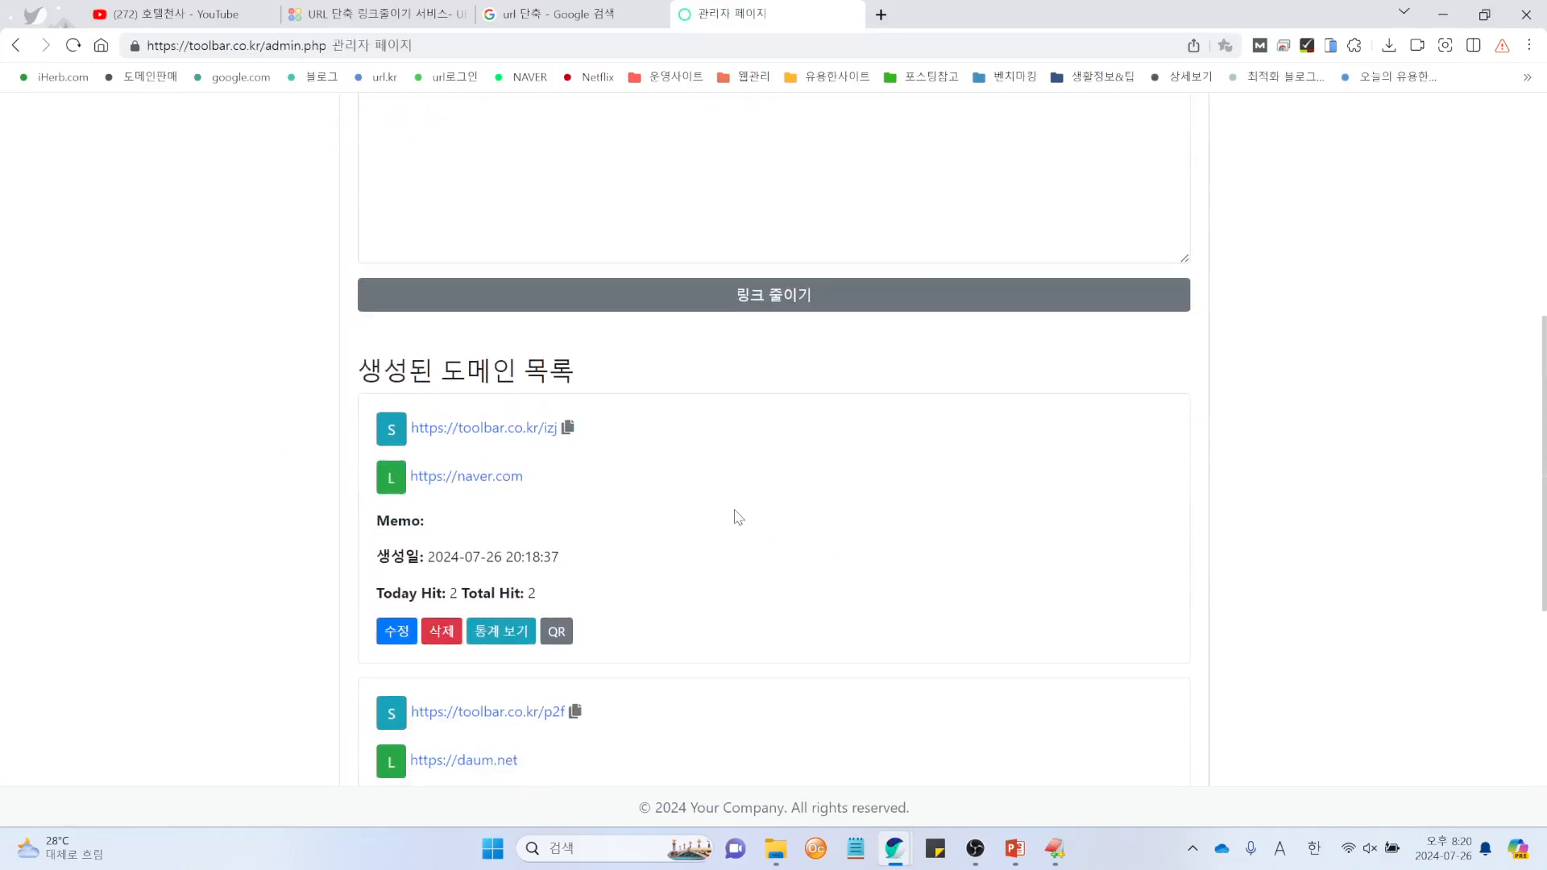
left_click(555, 633)
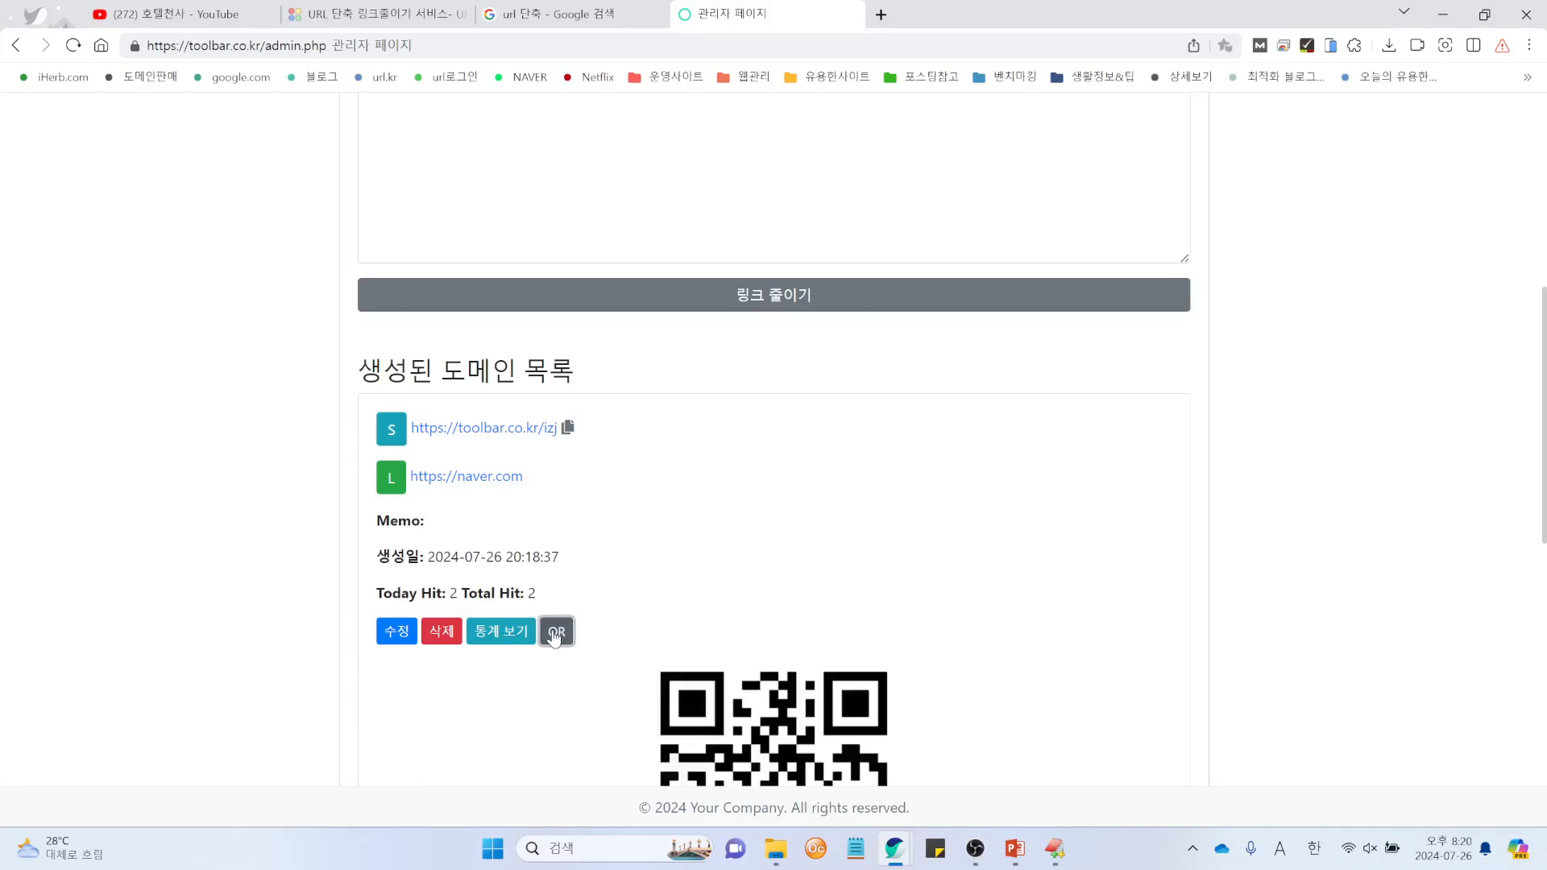
scroll(753, 486, "down", 4)
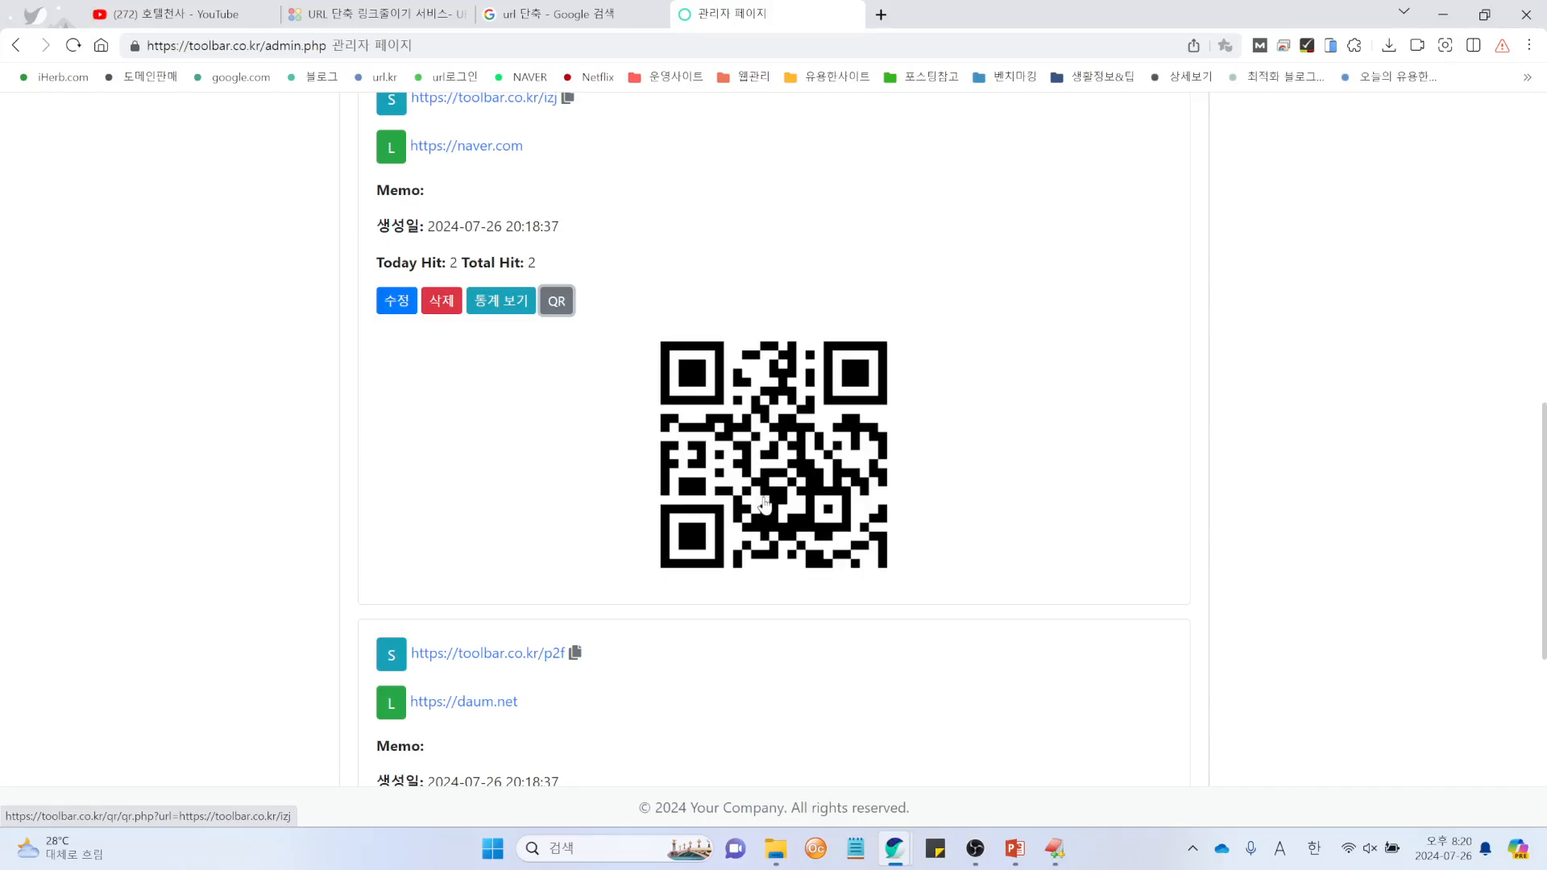
right_click(763, 499)
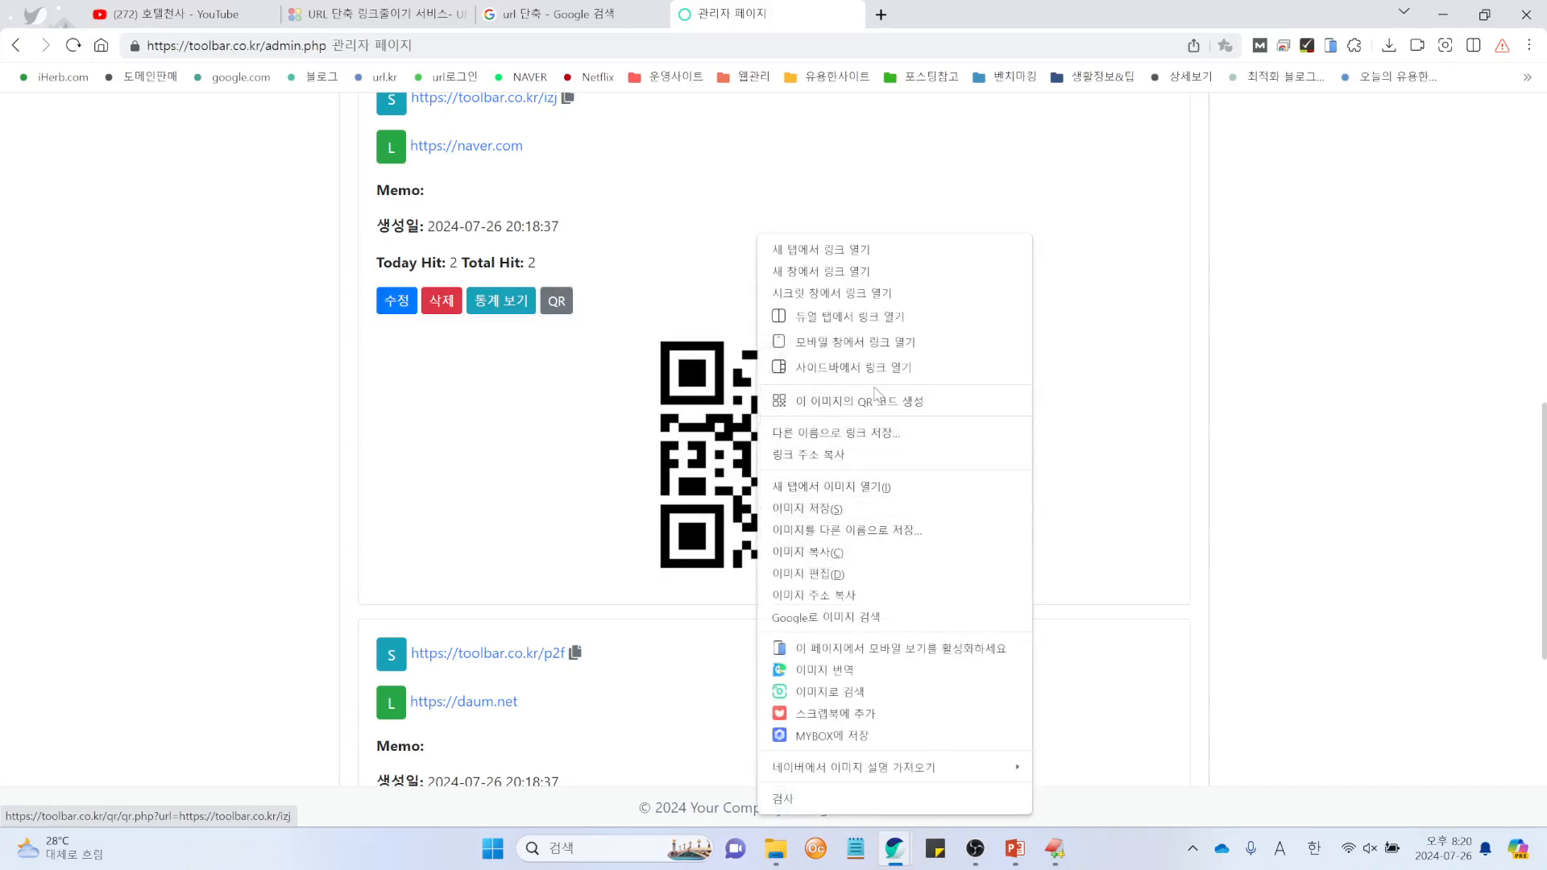
left_click(532, 465)
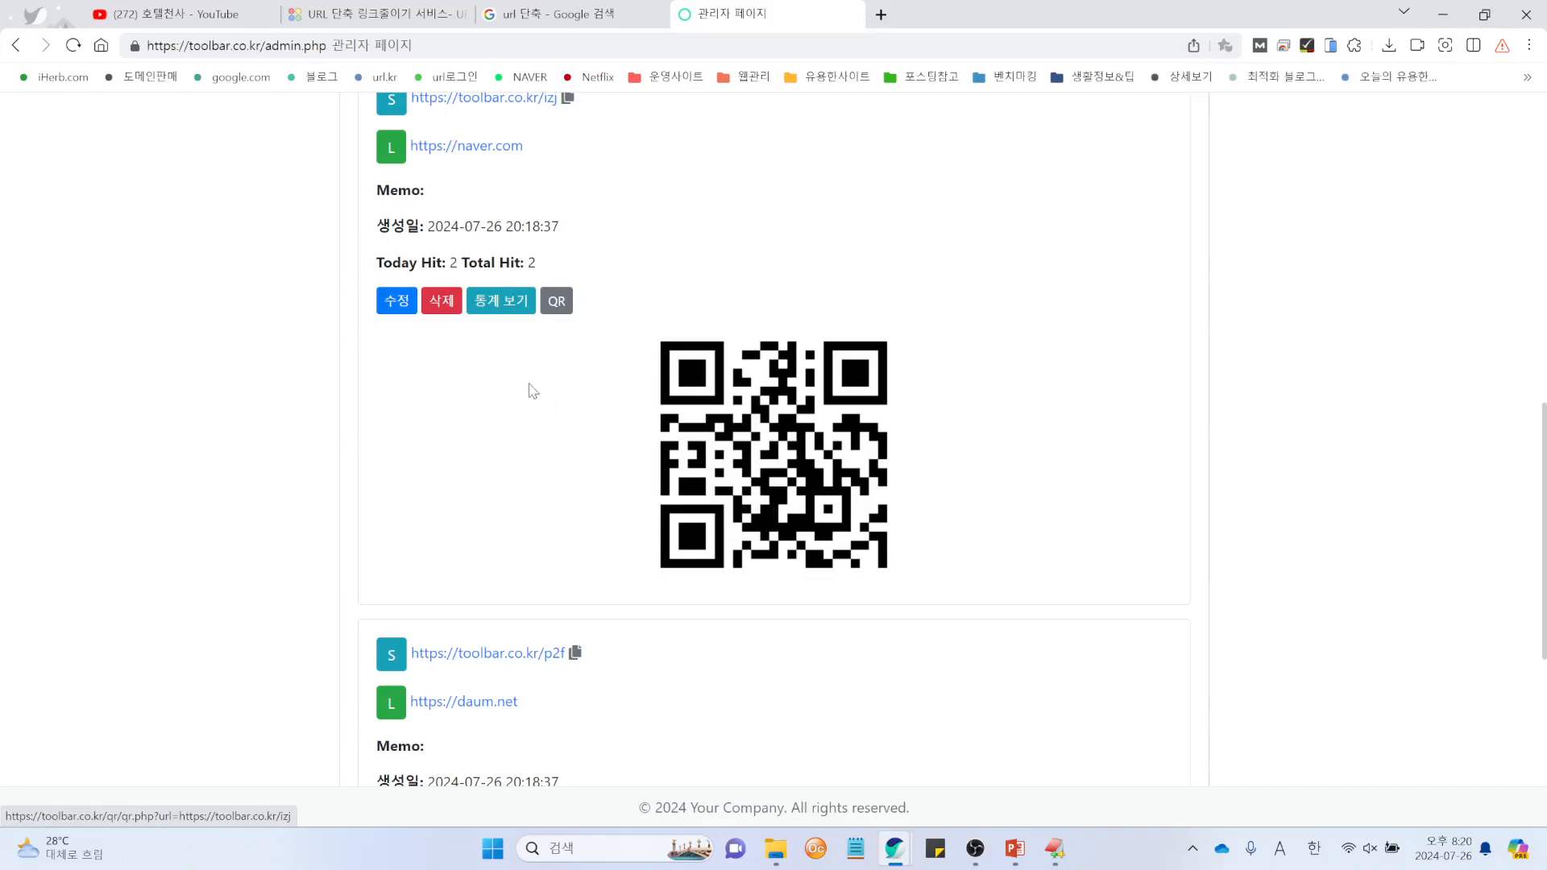
left_click(557, 303)
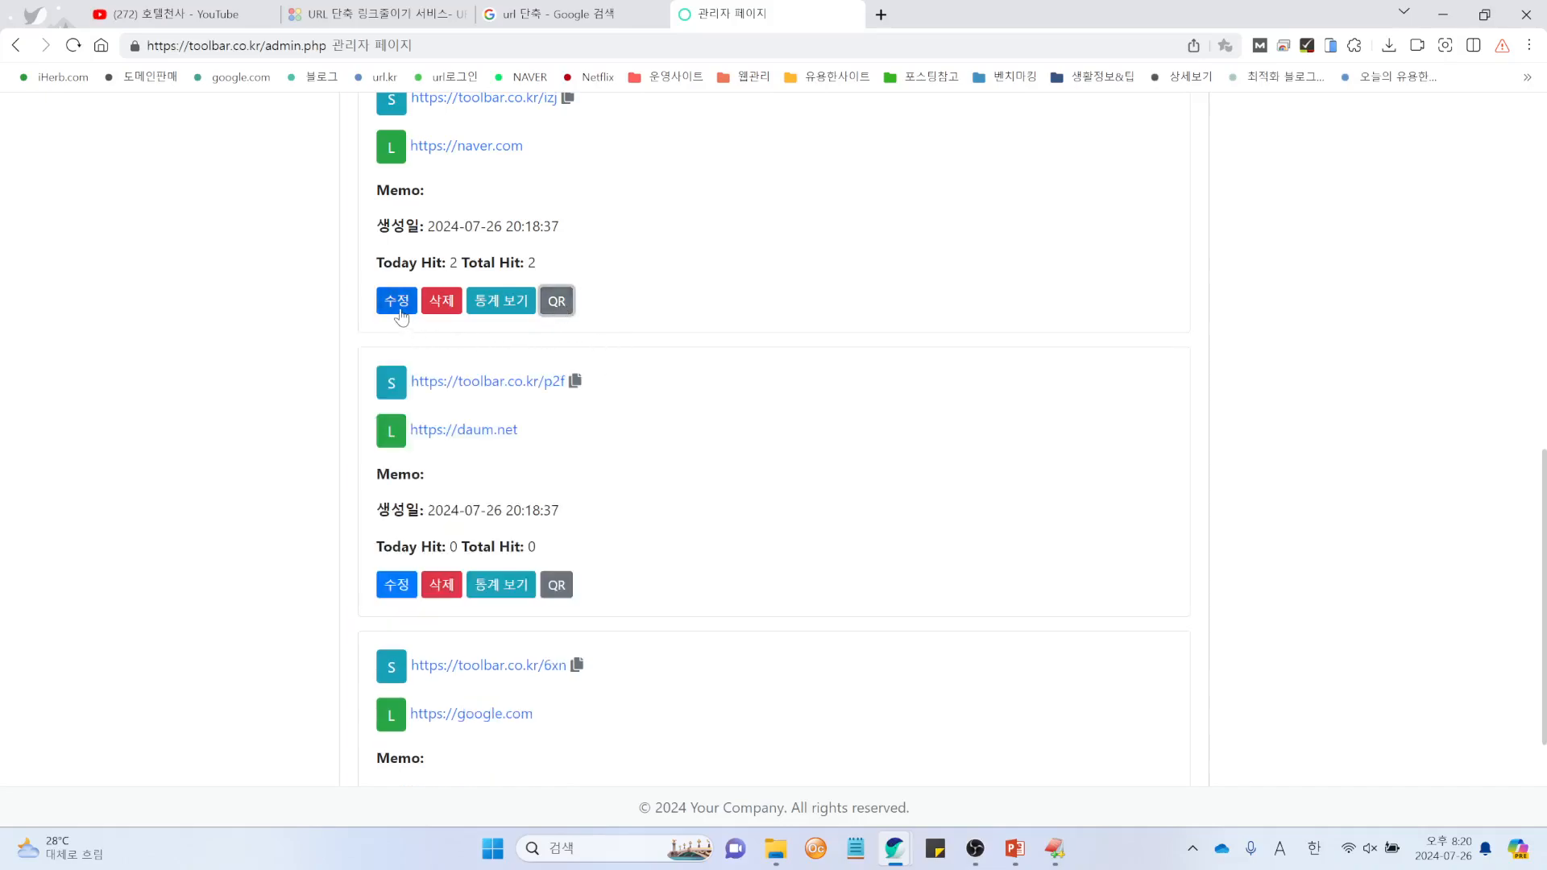
scroll(773, 345, "up", 3)
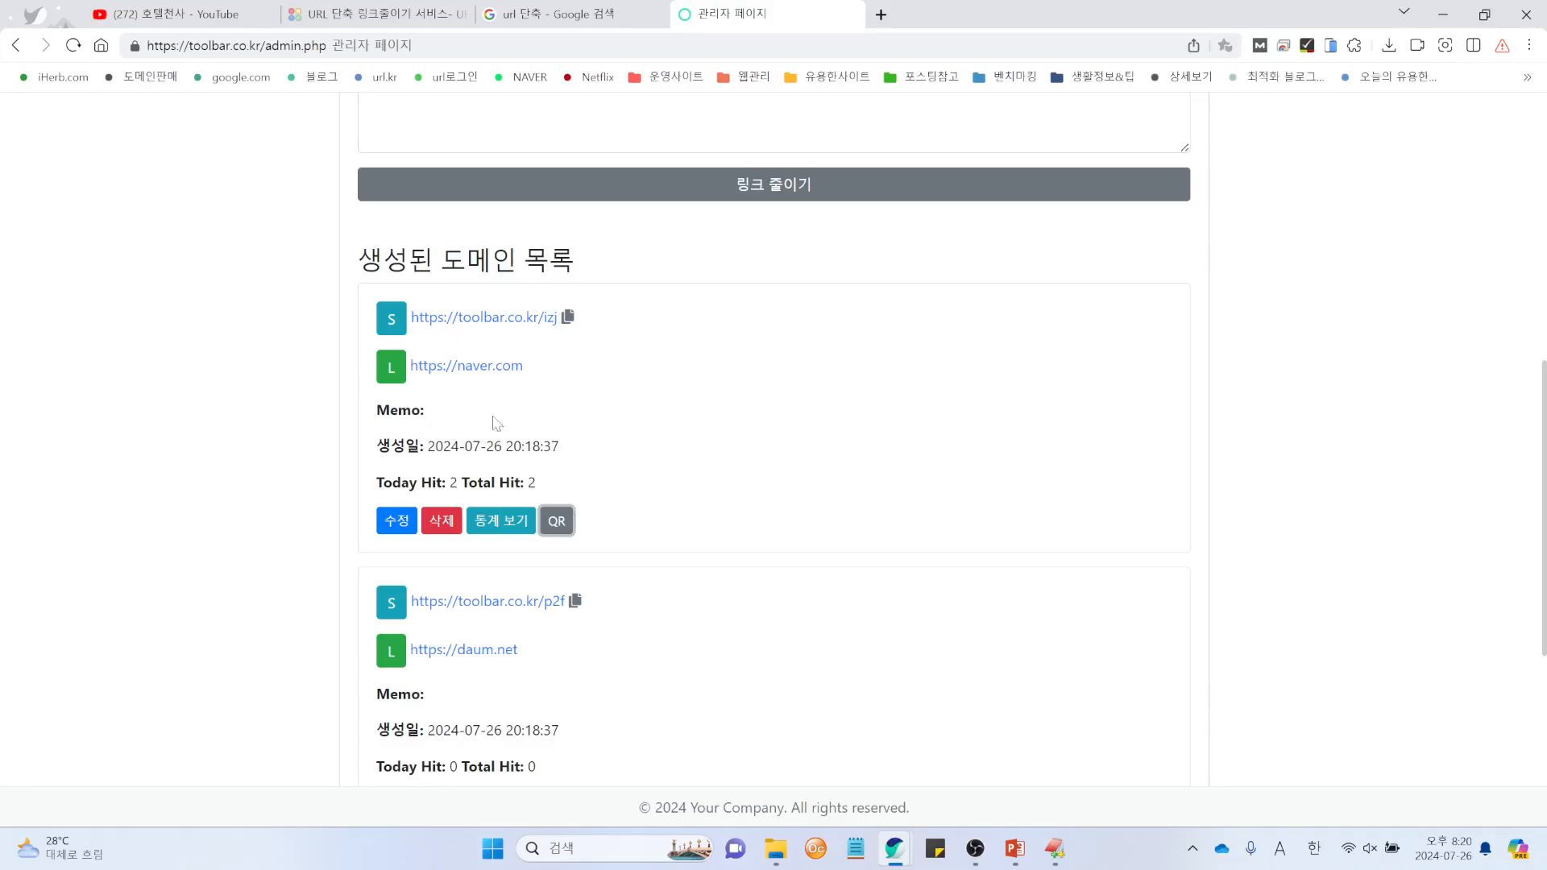
left_click(403, 529)
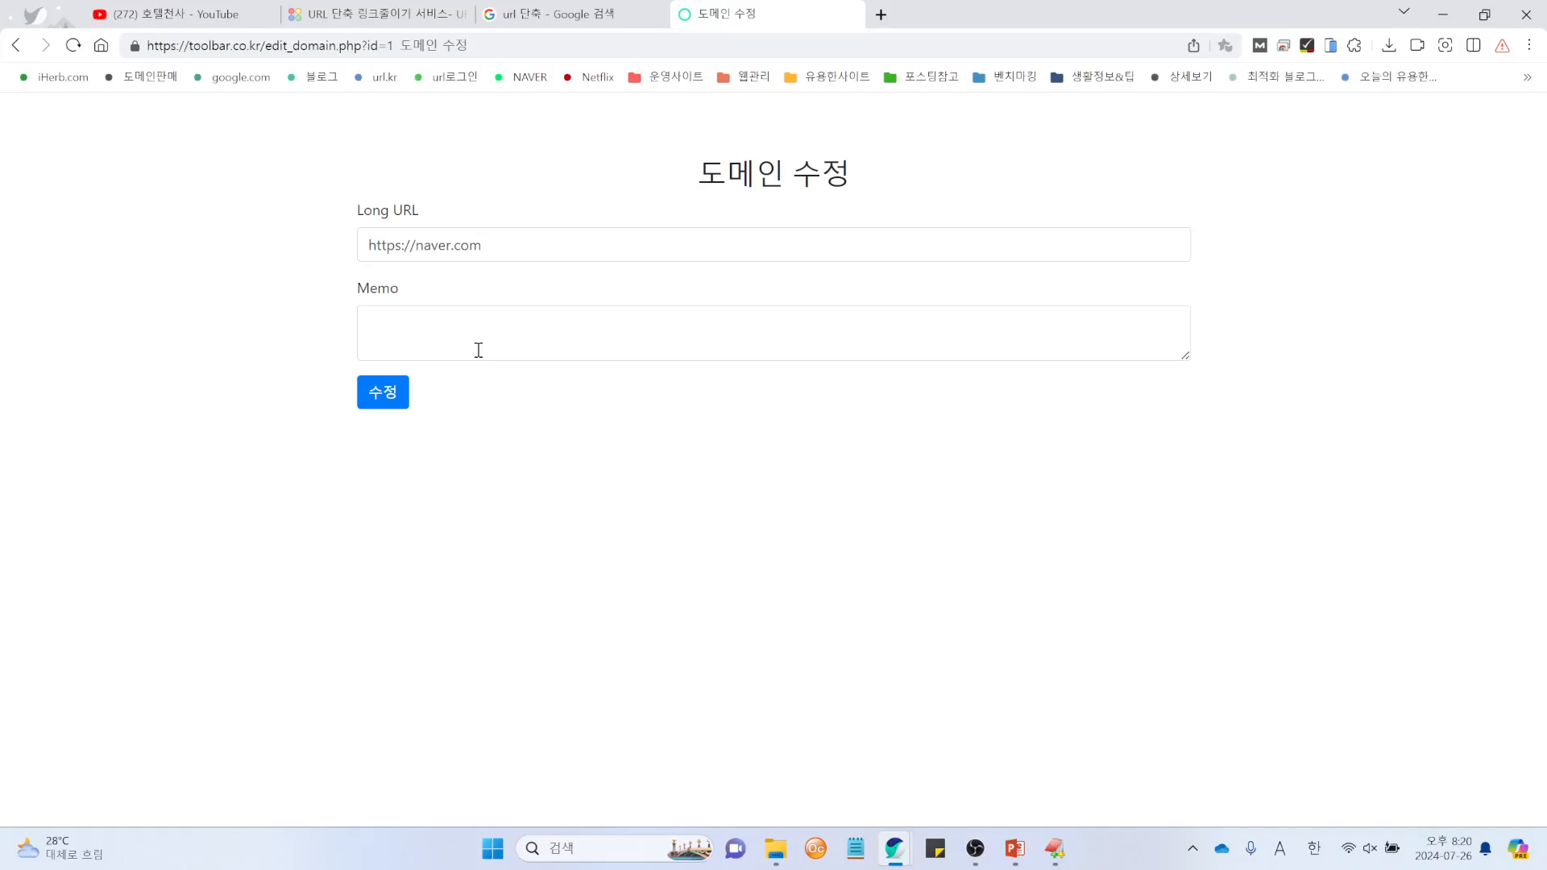
left_click(530, 245)
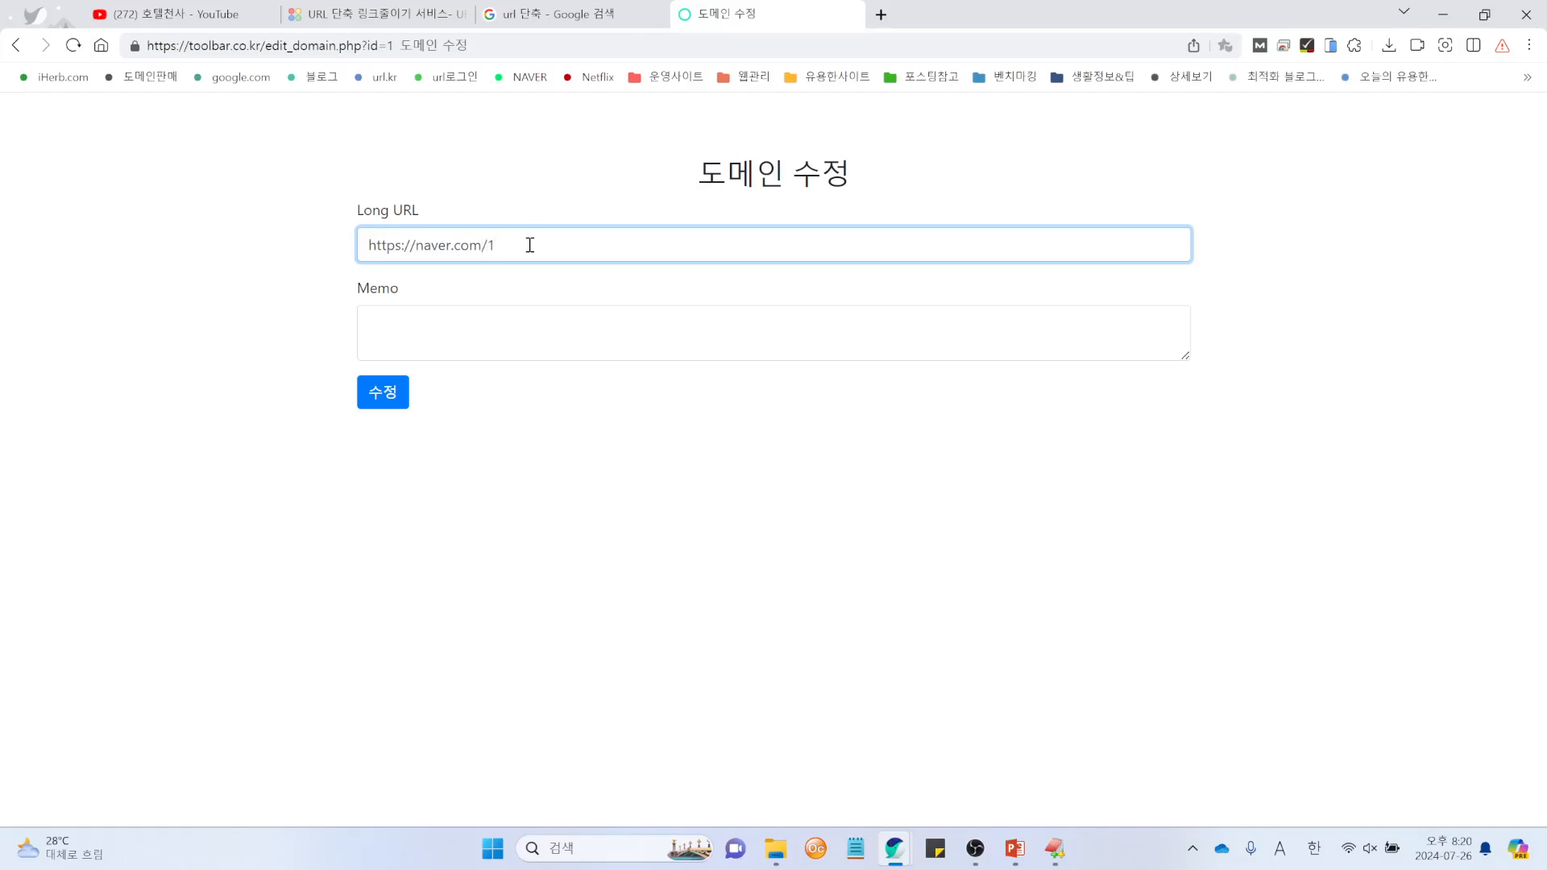
left_click(465, 326)
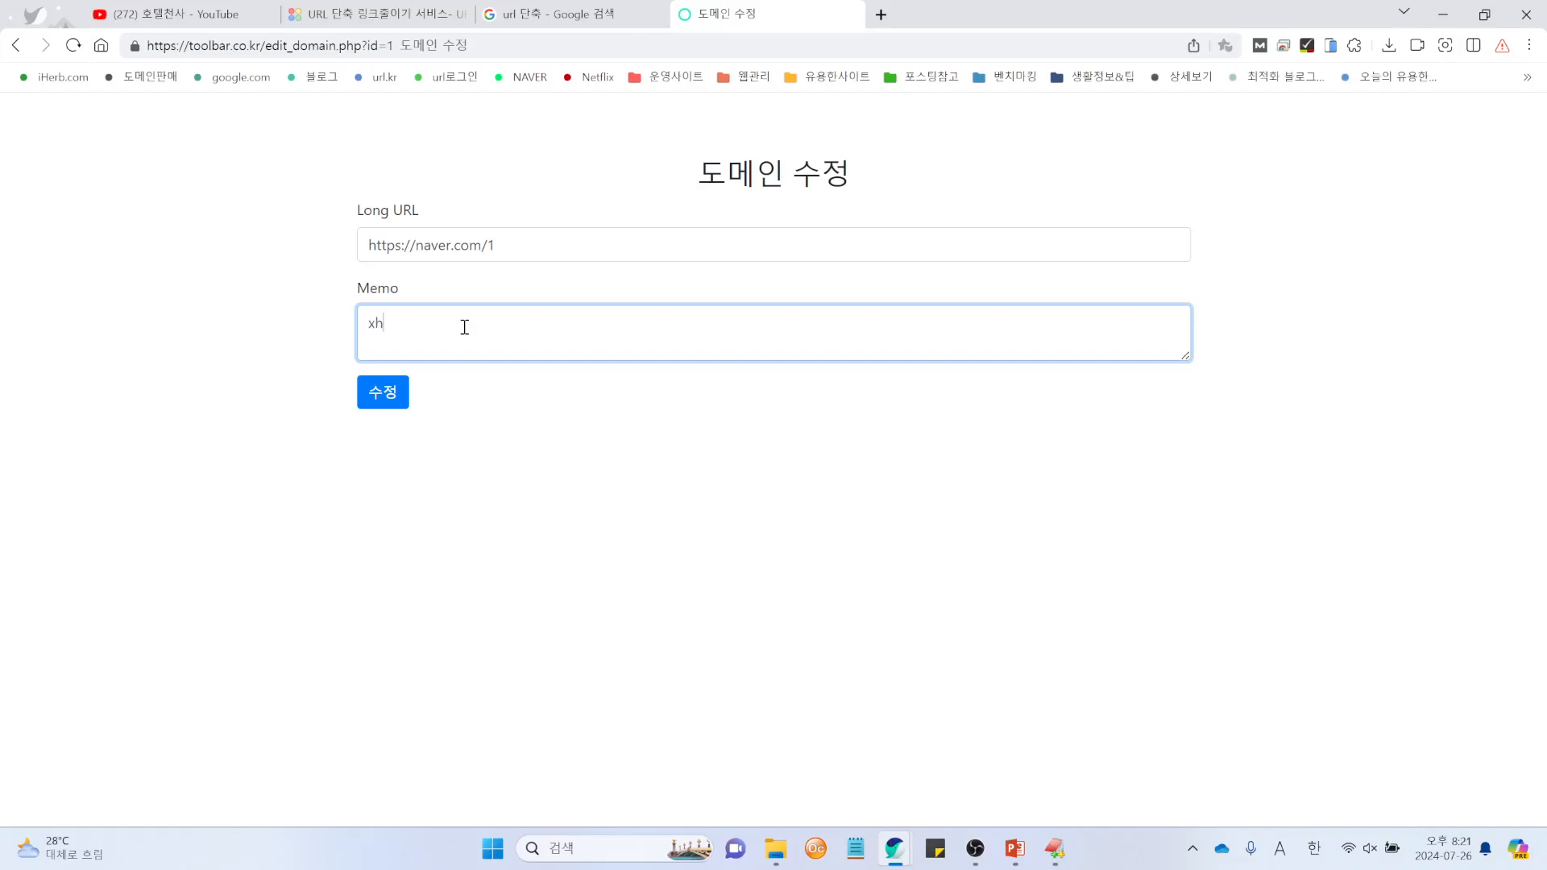
key("BackSpace")
key("Hangul")
type("토마토 판매 페이지")
Step: Save the edit and check the memo 토마토 판매 페이지 in the link list
left_click(386, 394)
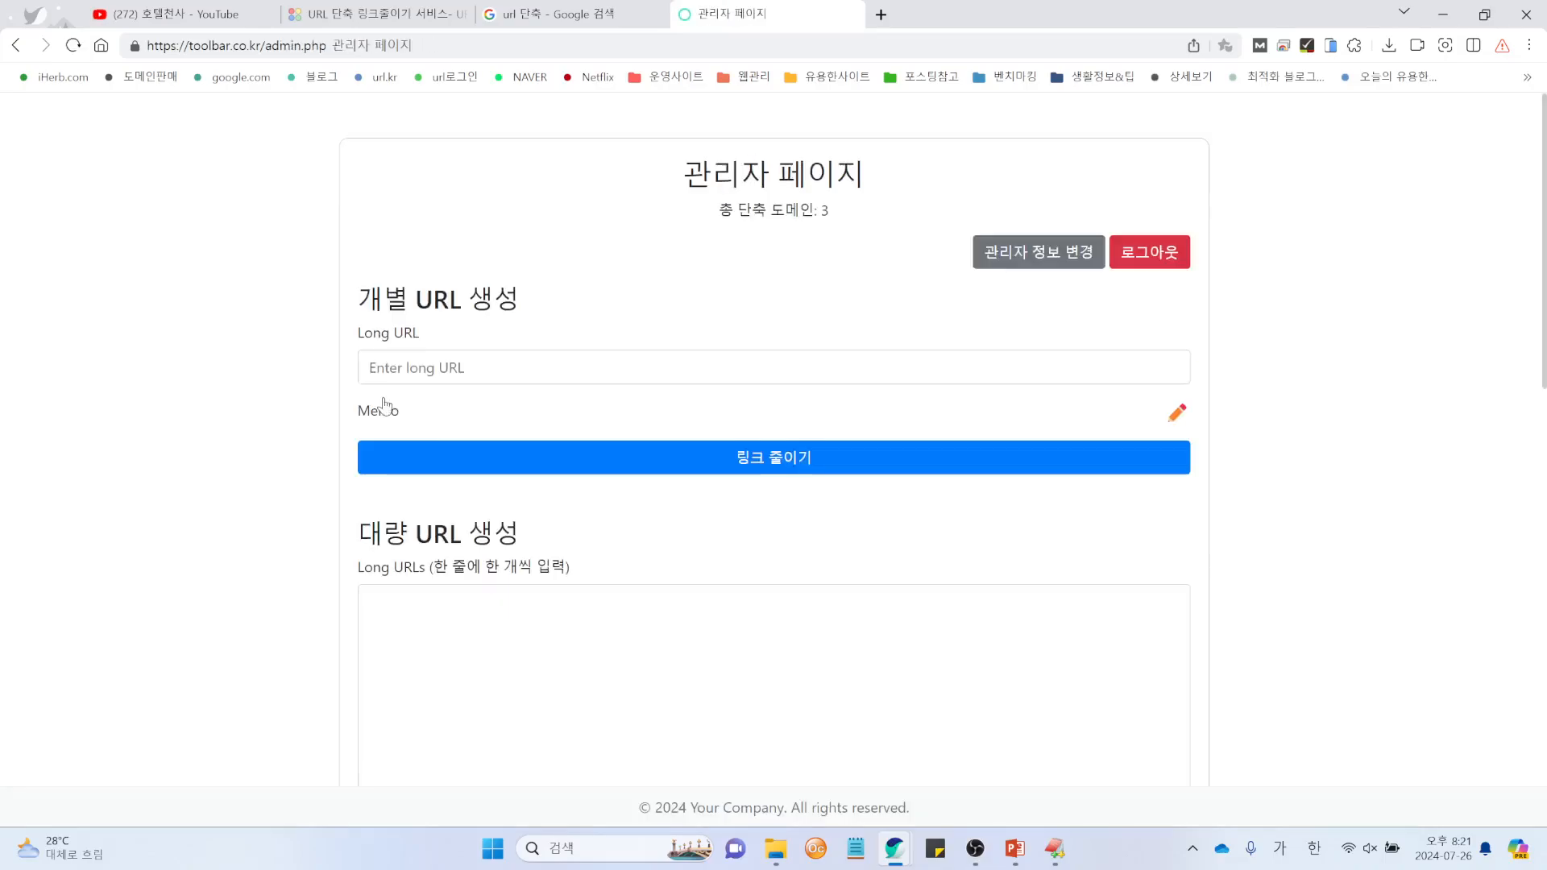
scroll(379, 403, "down", 8)
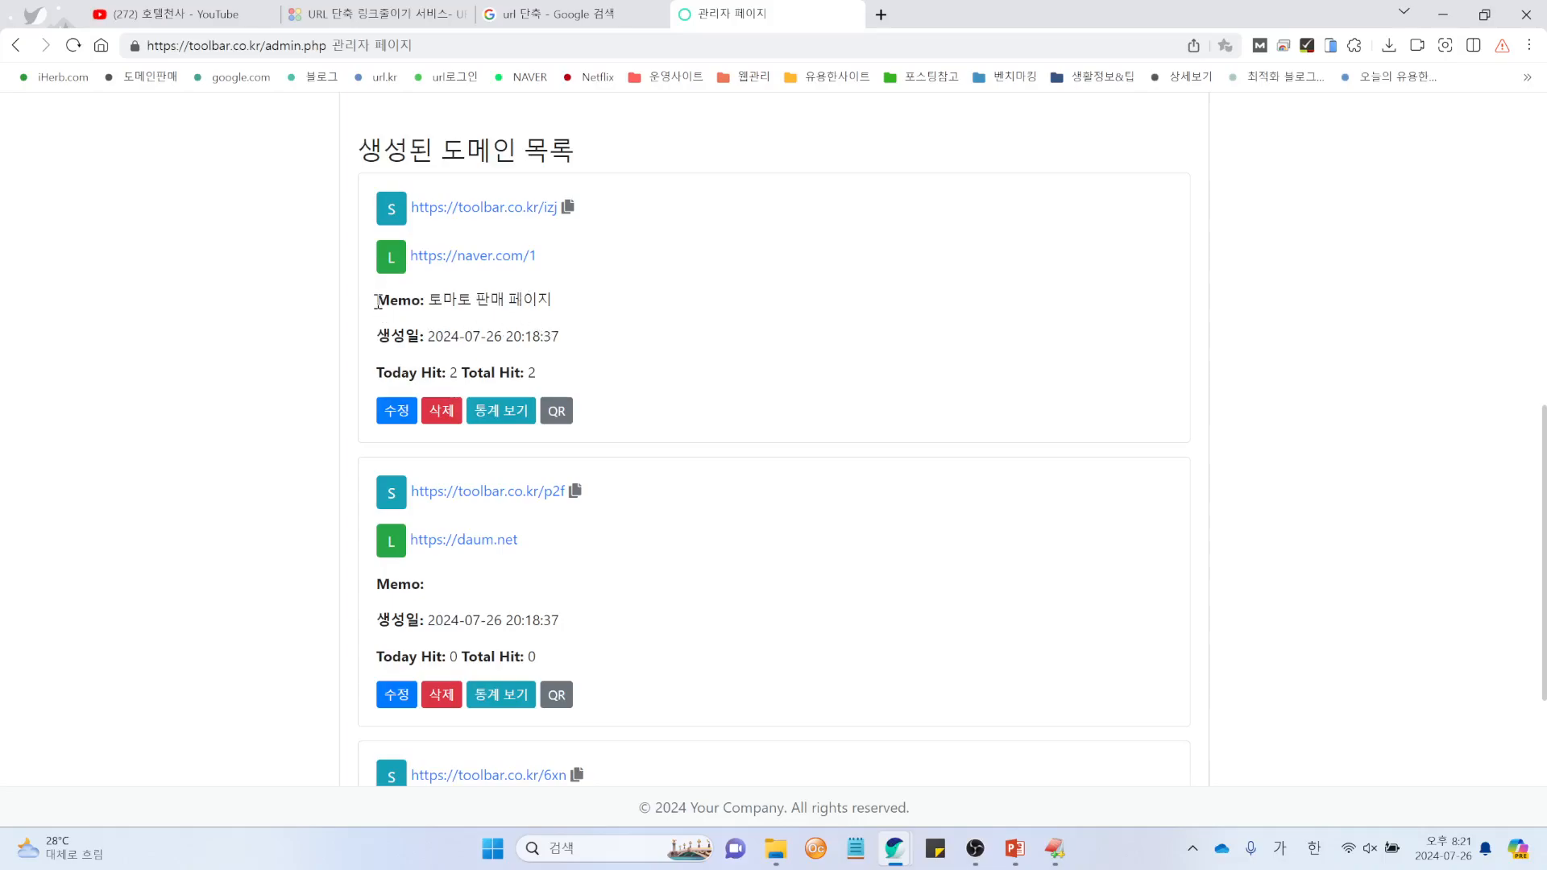
left_click_drag(375, 299, 567, 308)
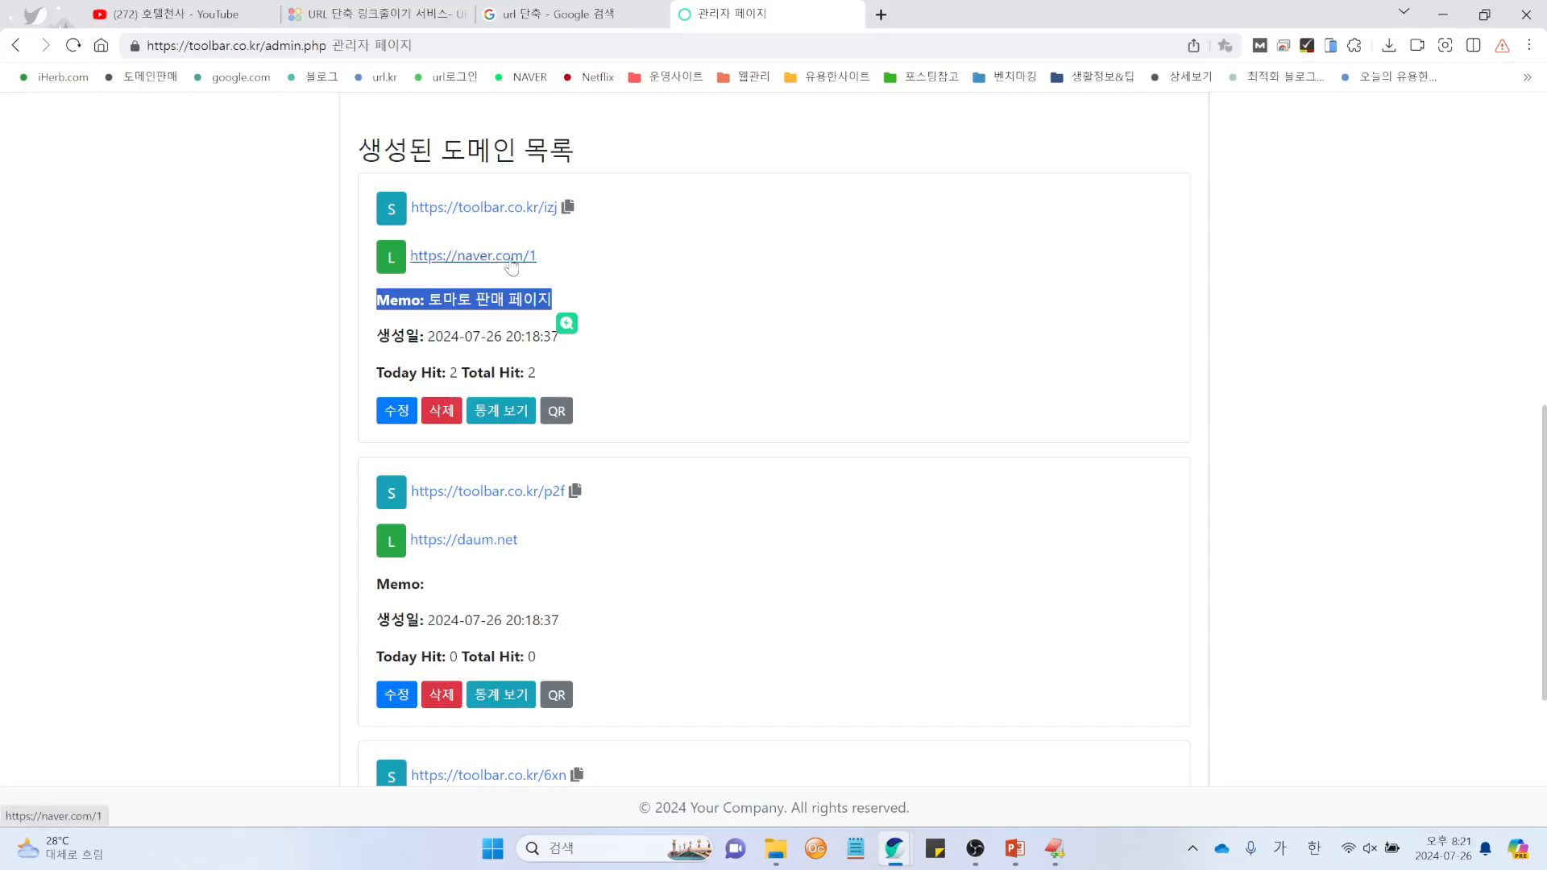
left_click(561, 275)
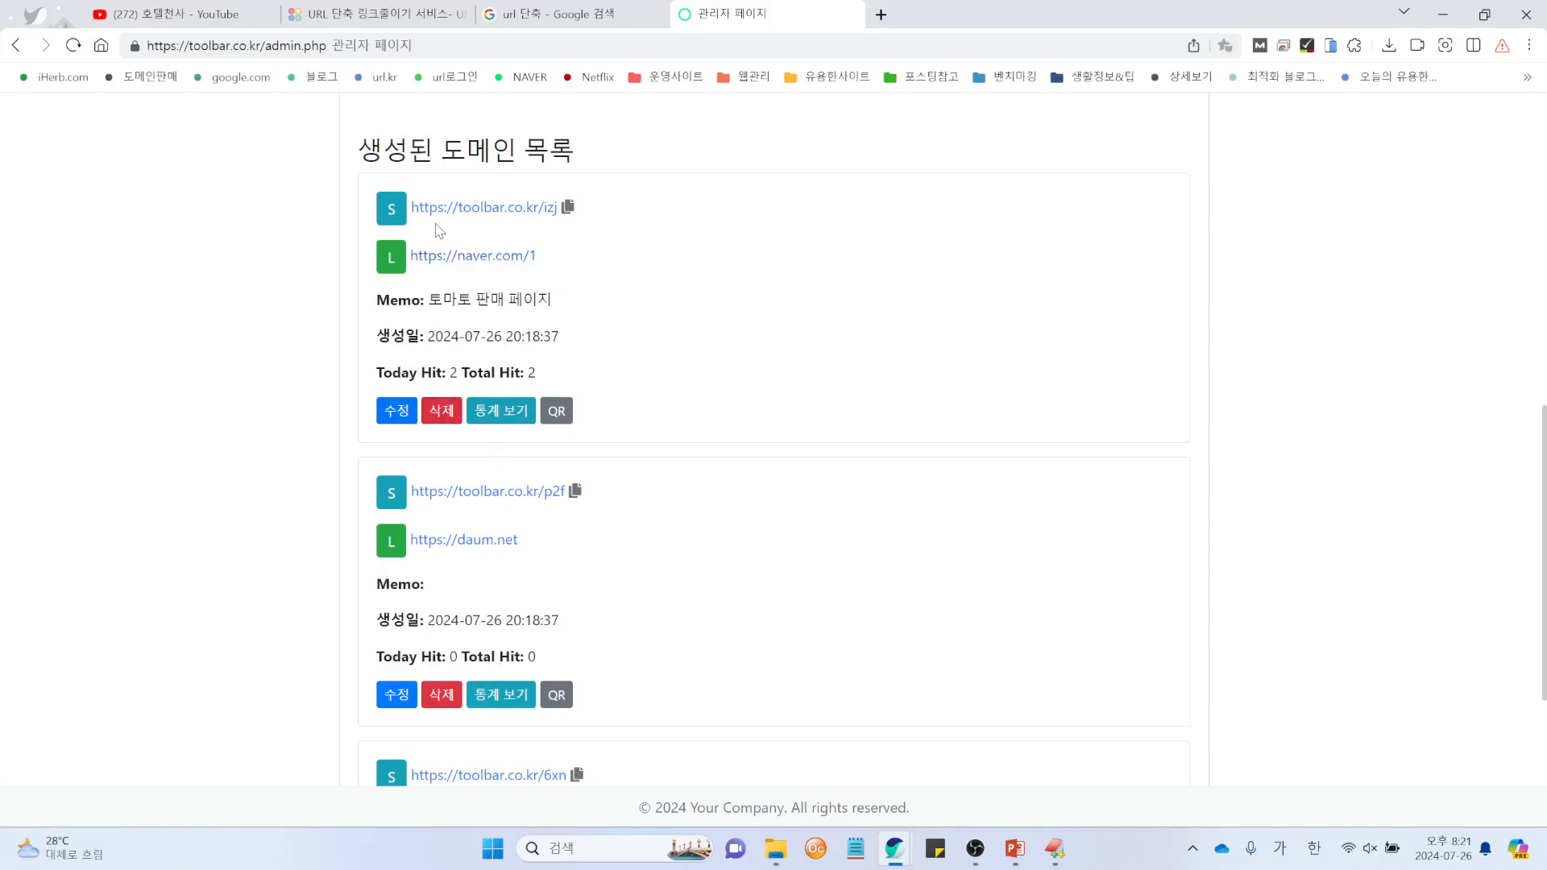
Step: Delete the /izj naver.com link, leaving 2 short domains
left_click(442, 411)
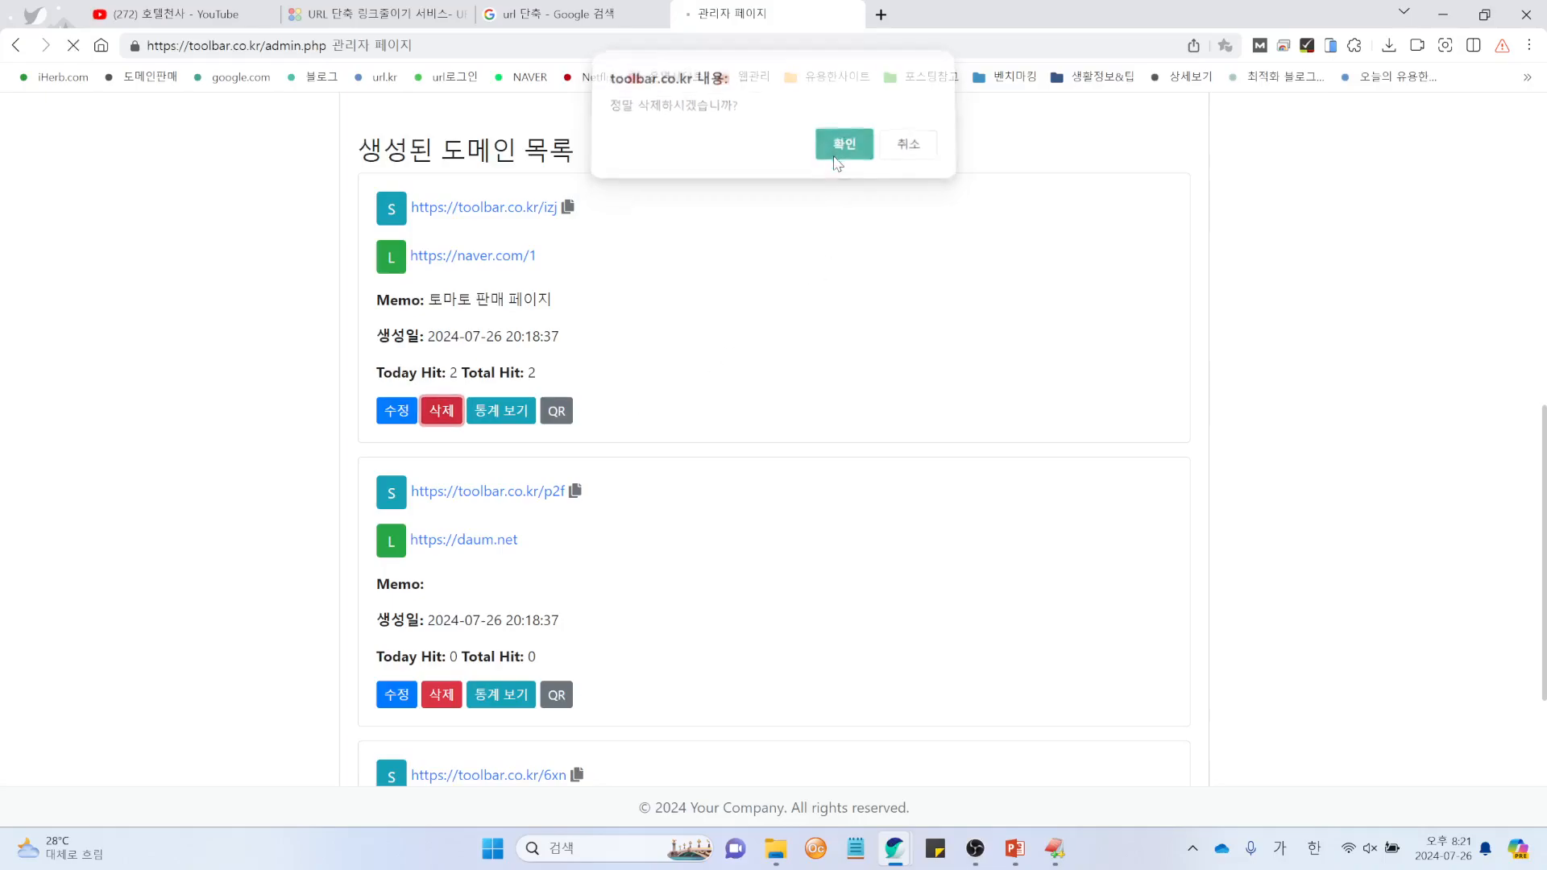
scroll(807, 544, "down", 10)
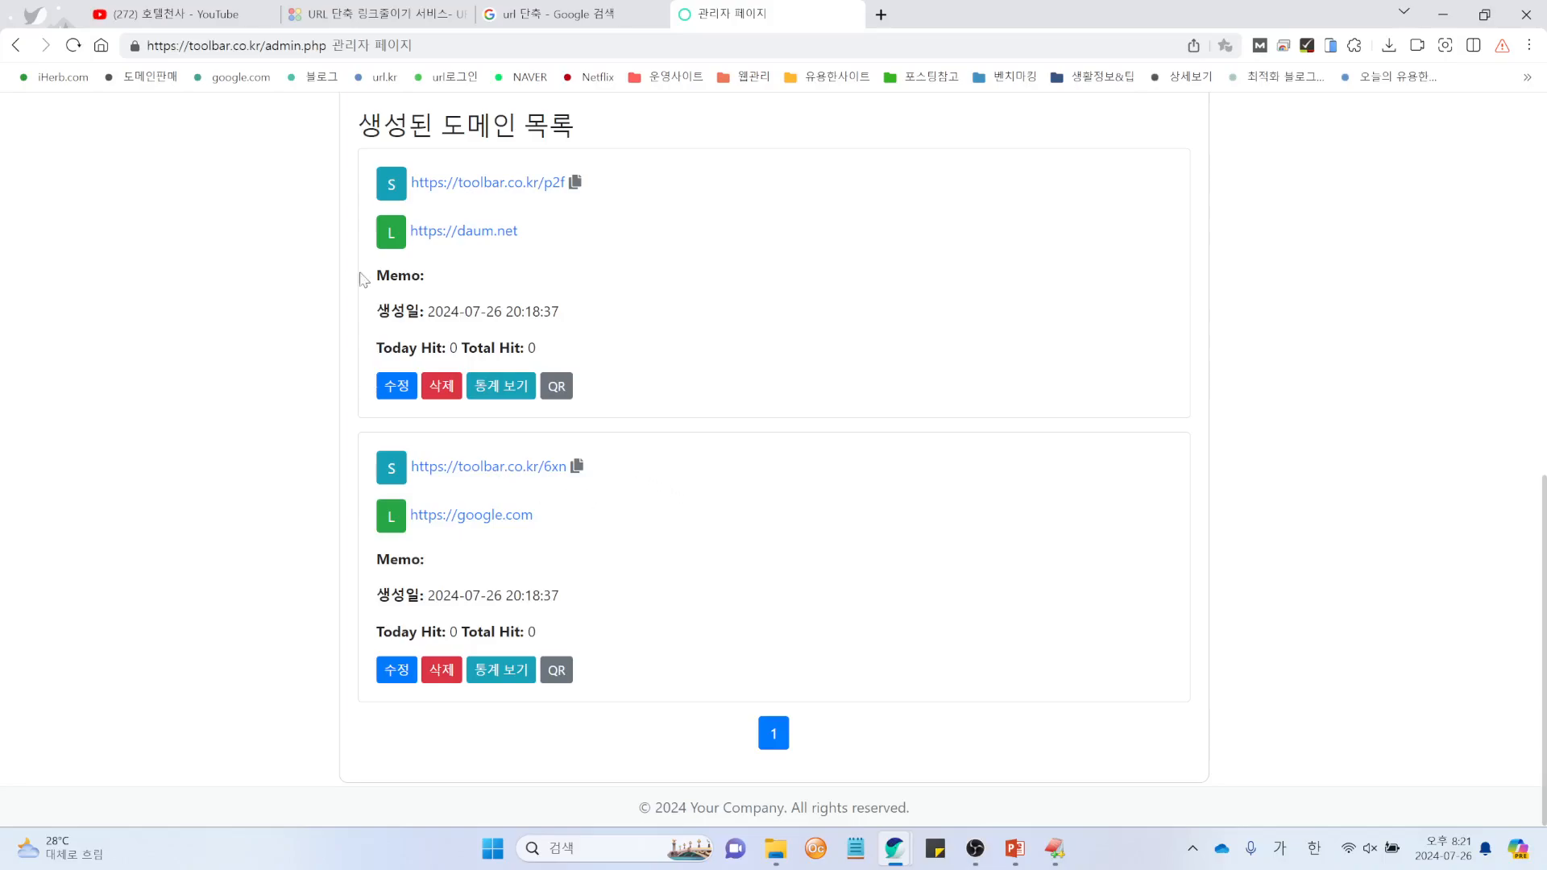
scroll(732, 483, "up", 3)
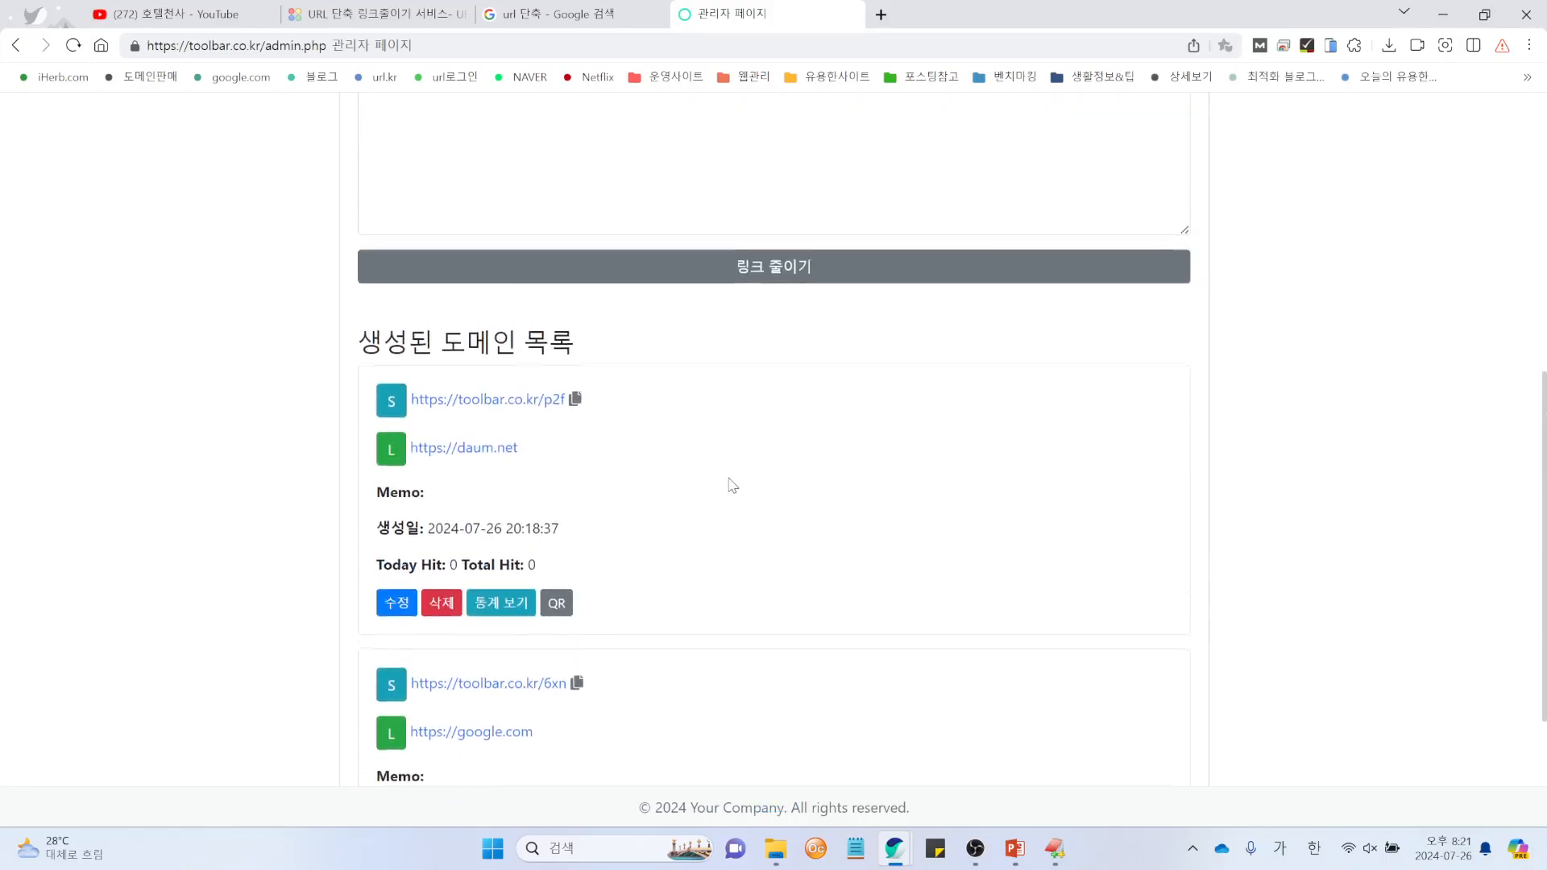
scroll(731, 484, "up", 5)
left_click(508, 359)
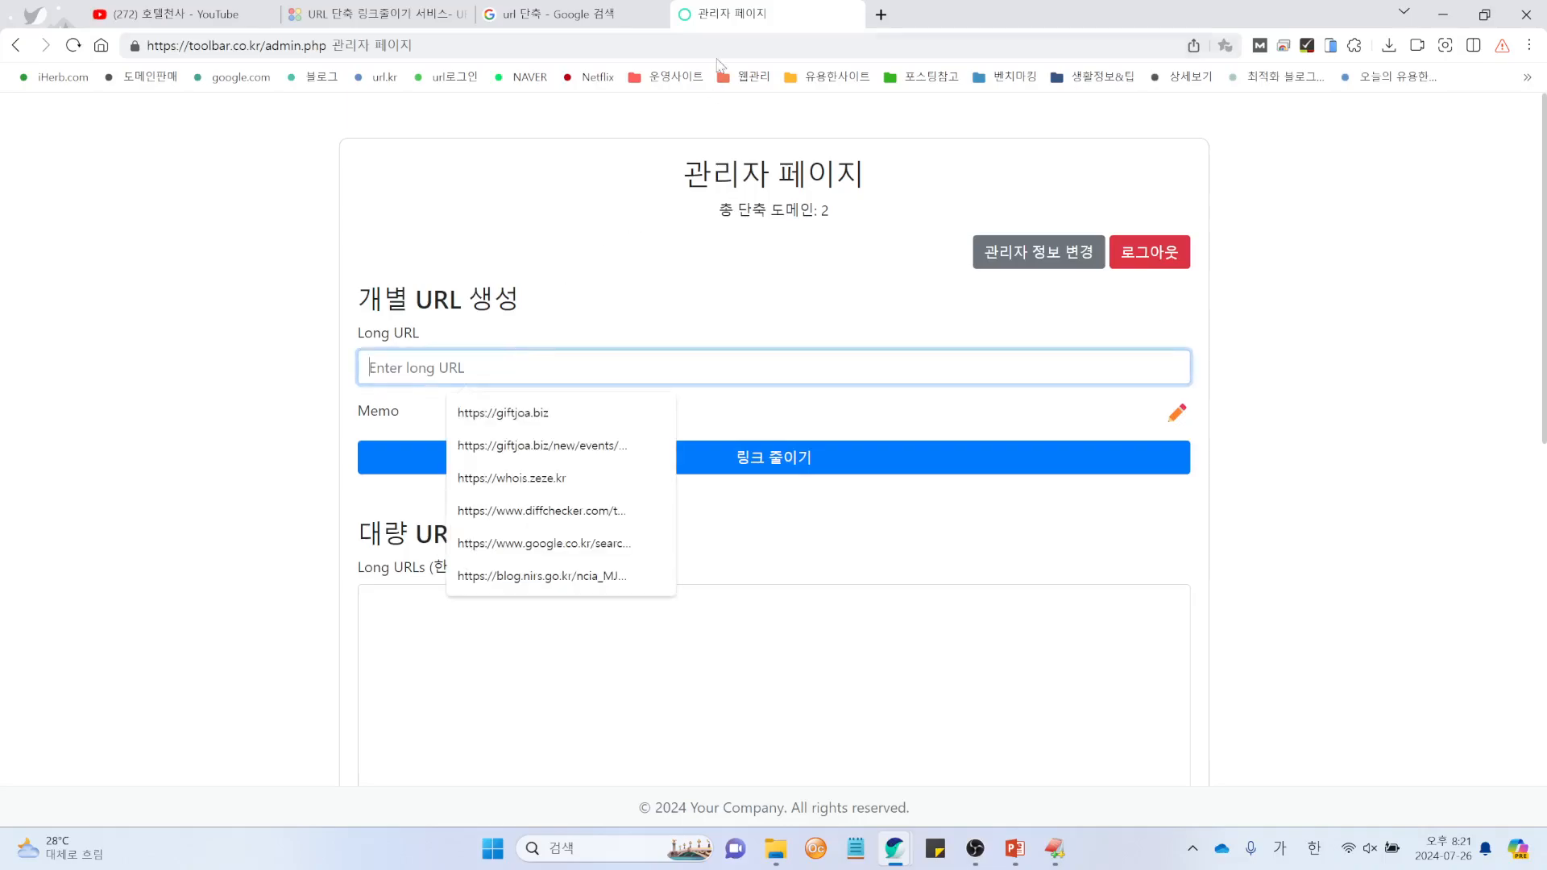
Step: Shorten the copied Google search address with memo 구글 검색 into toolbar.co.kr/fvj
left_click(564, 14)
left_click(445, 47)
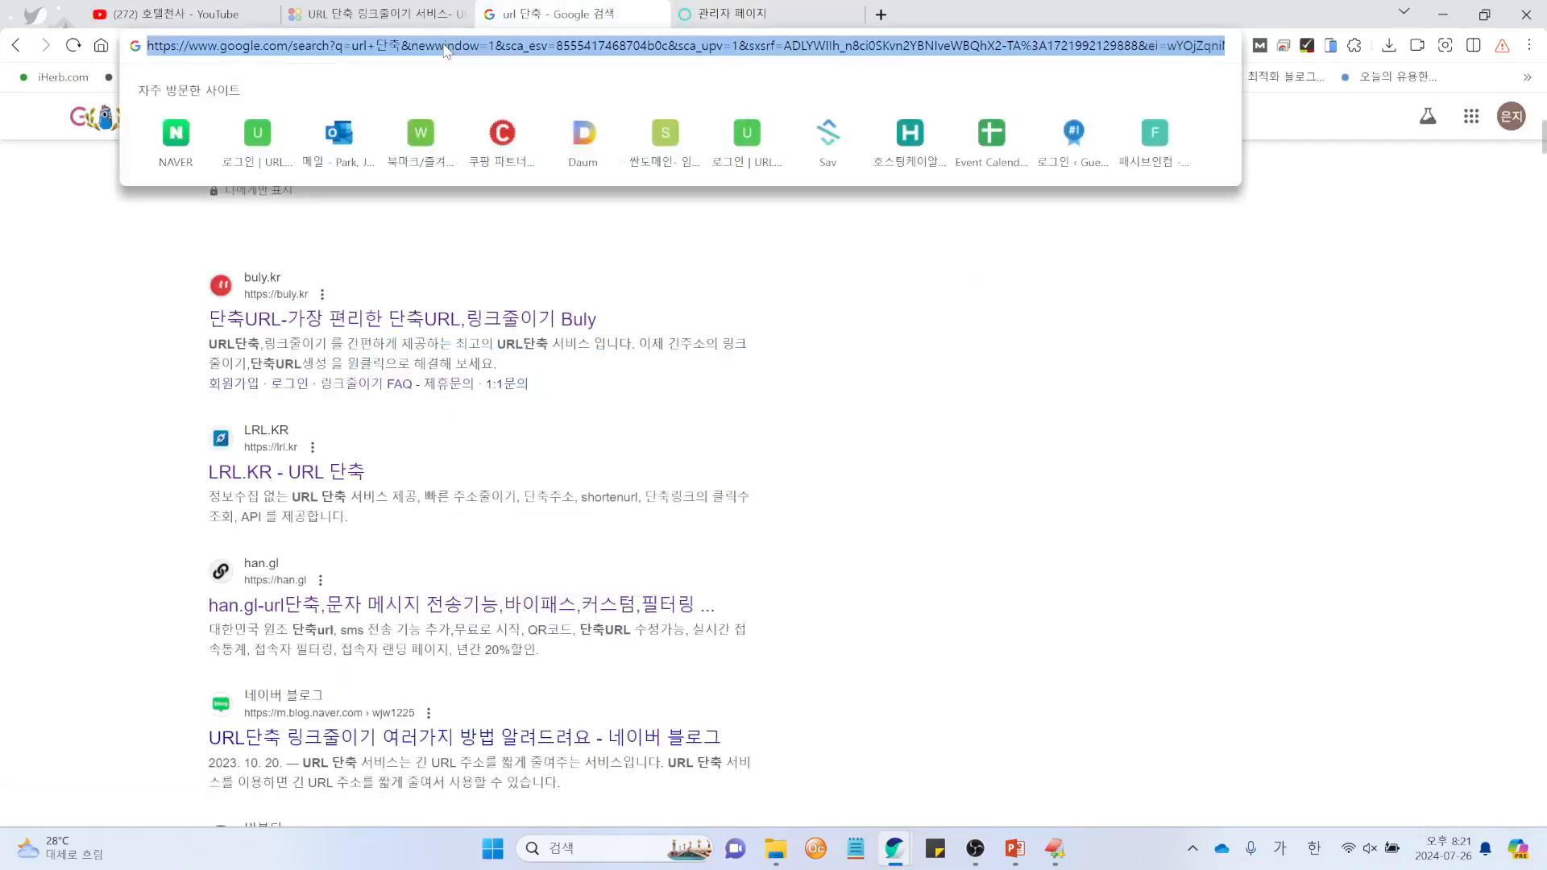
left_click(673, 23)
left_click(483, 375)
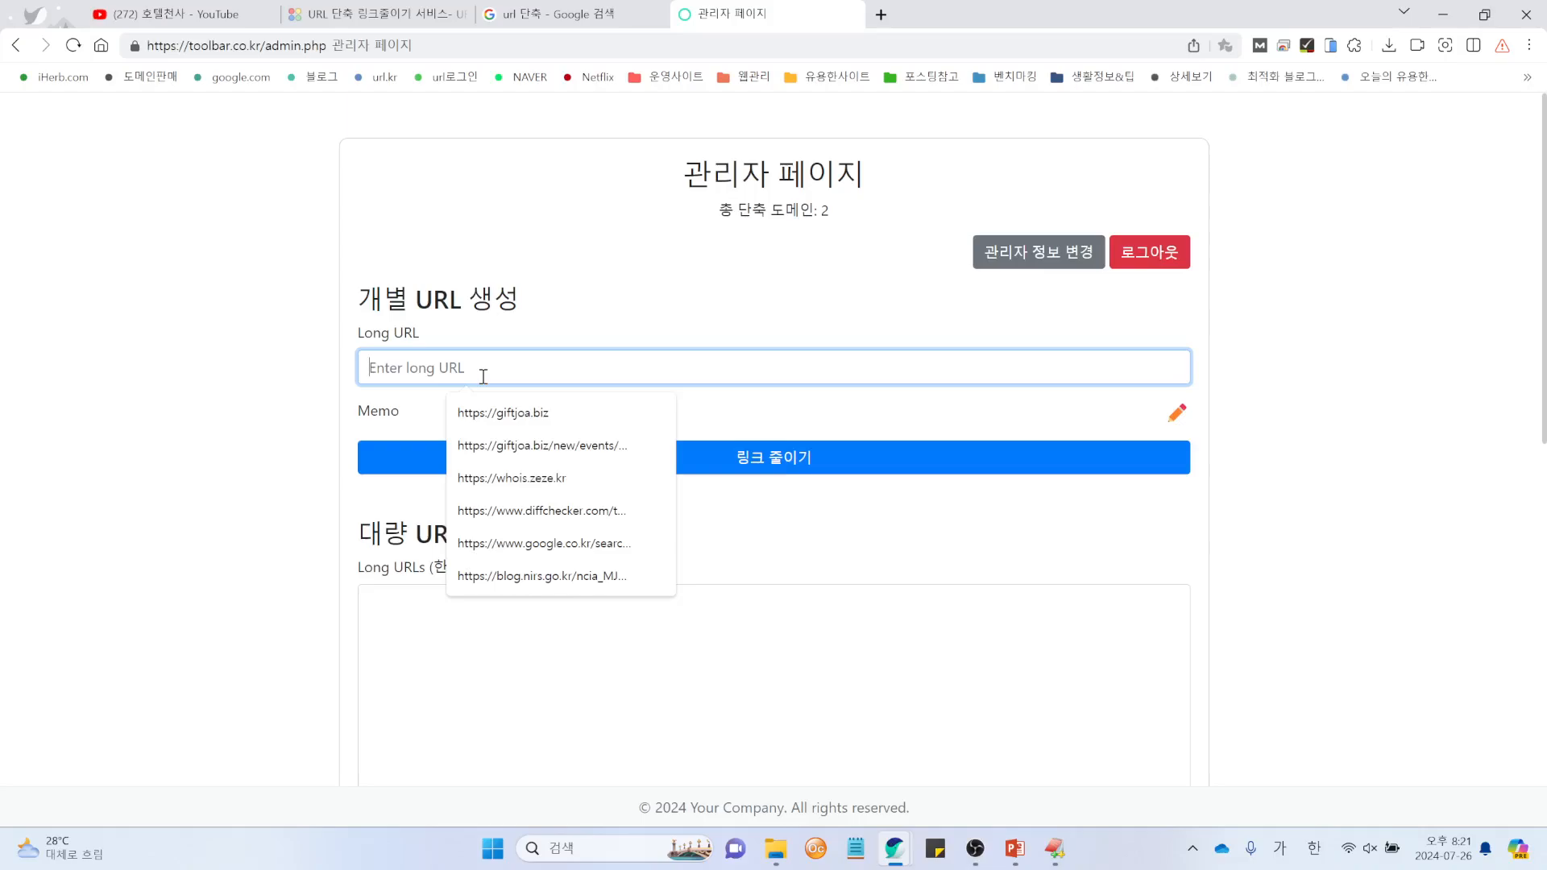
key("ctrl+v")
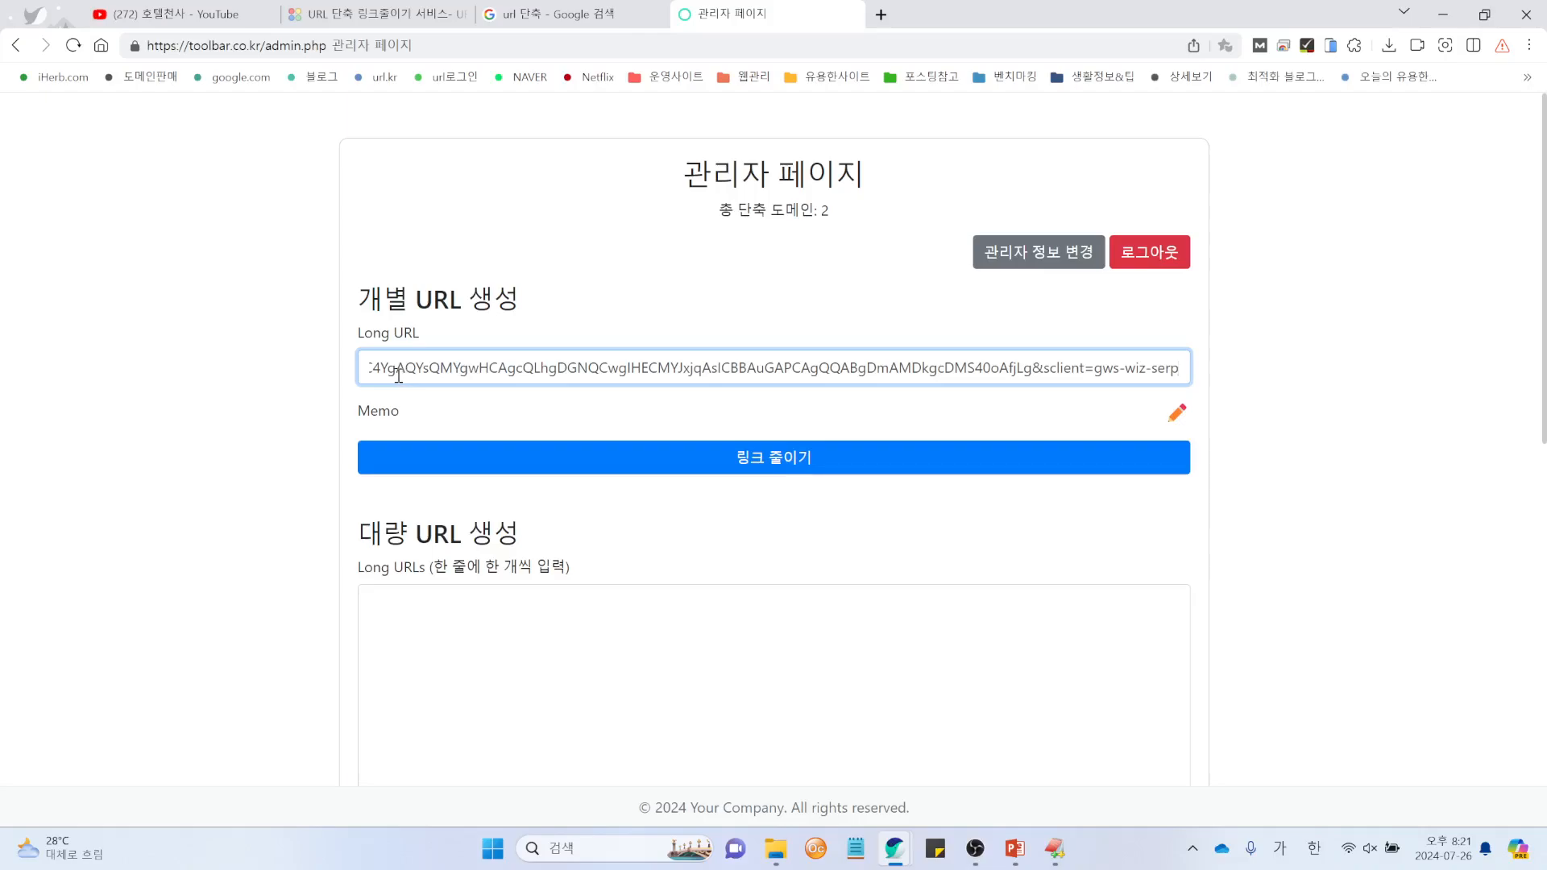
left_click(1178, 415)
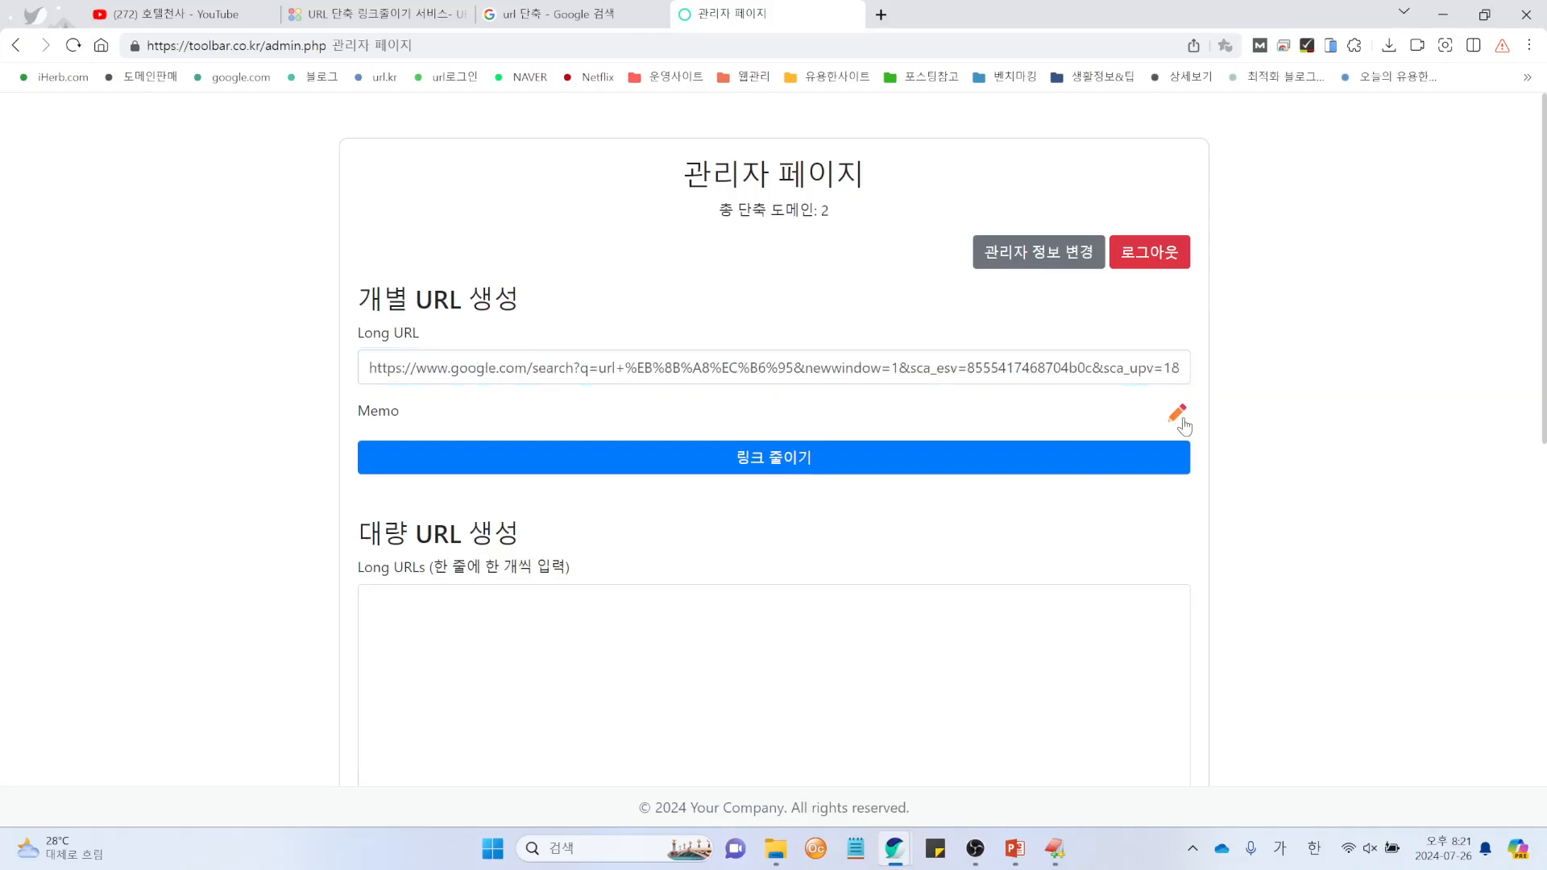
left_click(1178, 419)
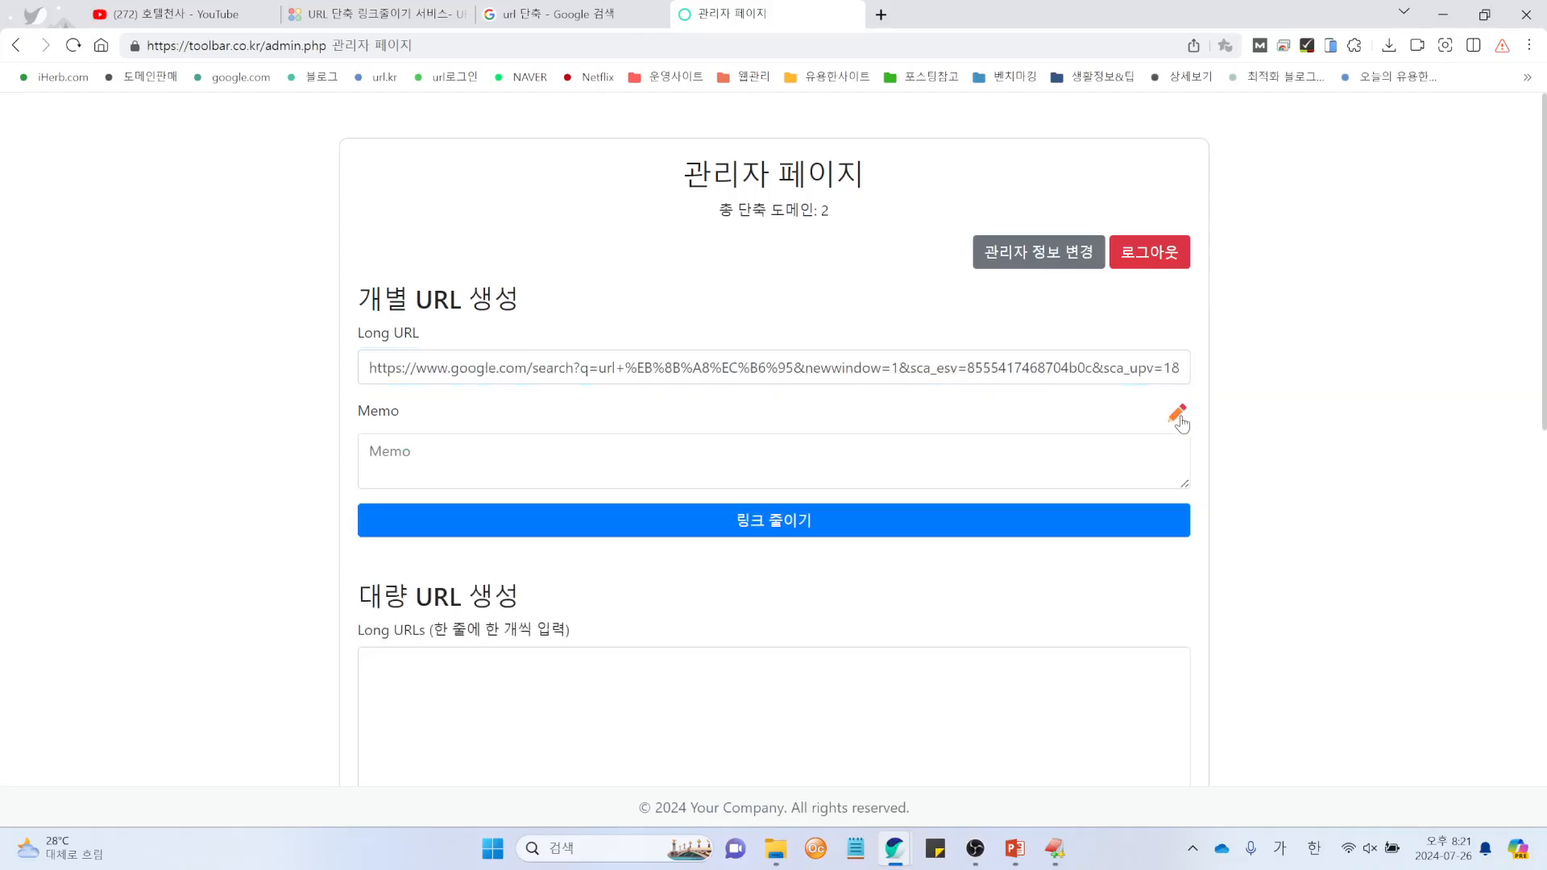
left_click(622, 454)
type("구글")
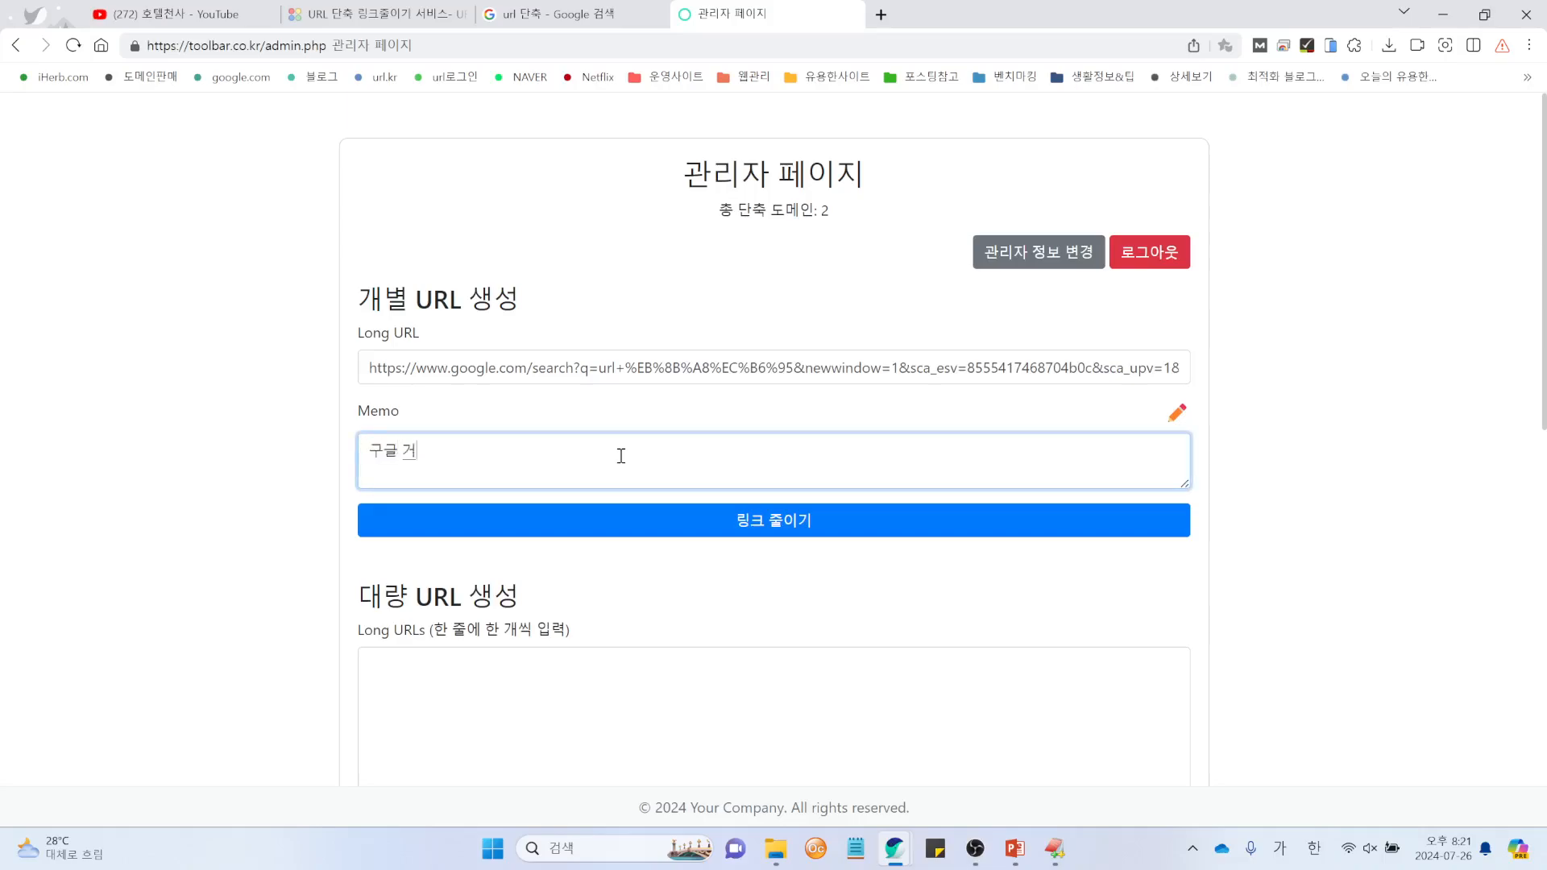
type(" 검색")
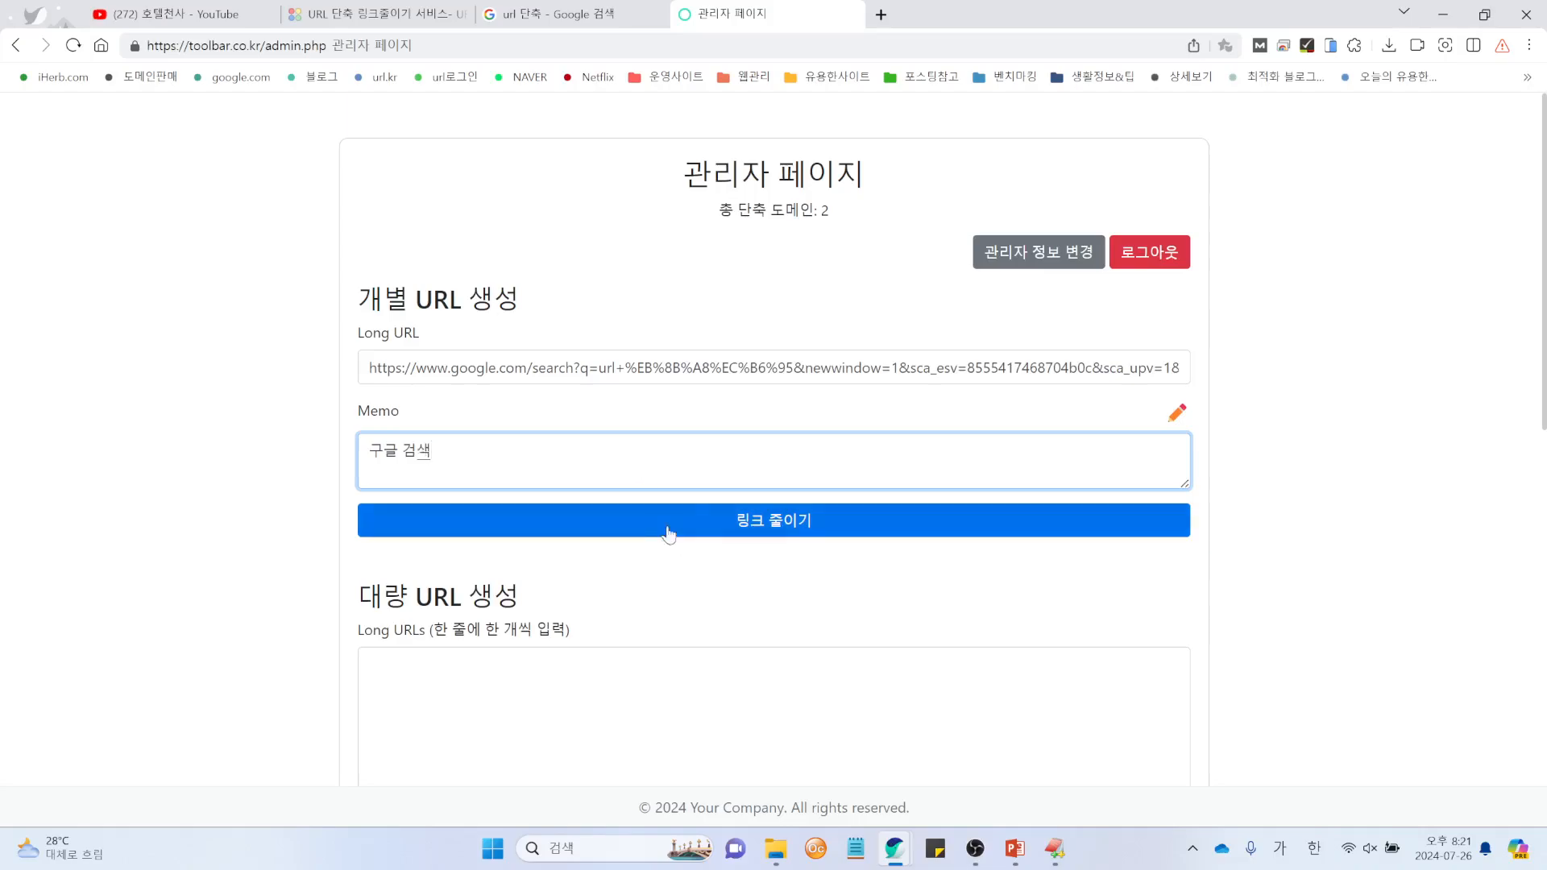
left_click(768, 522)
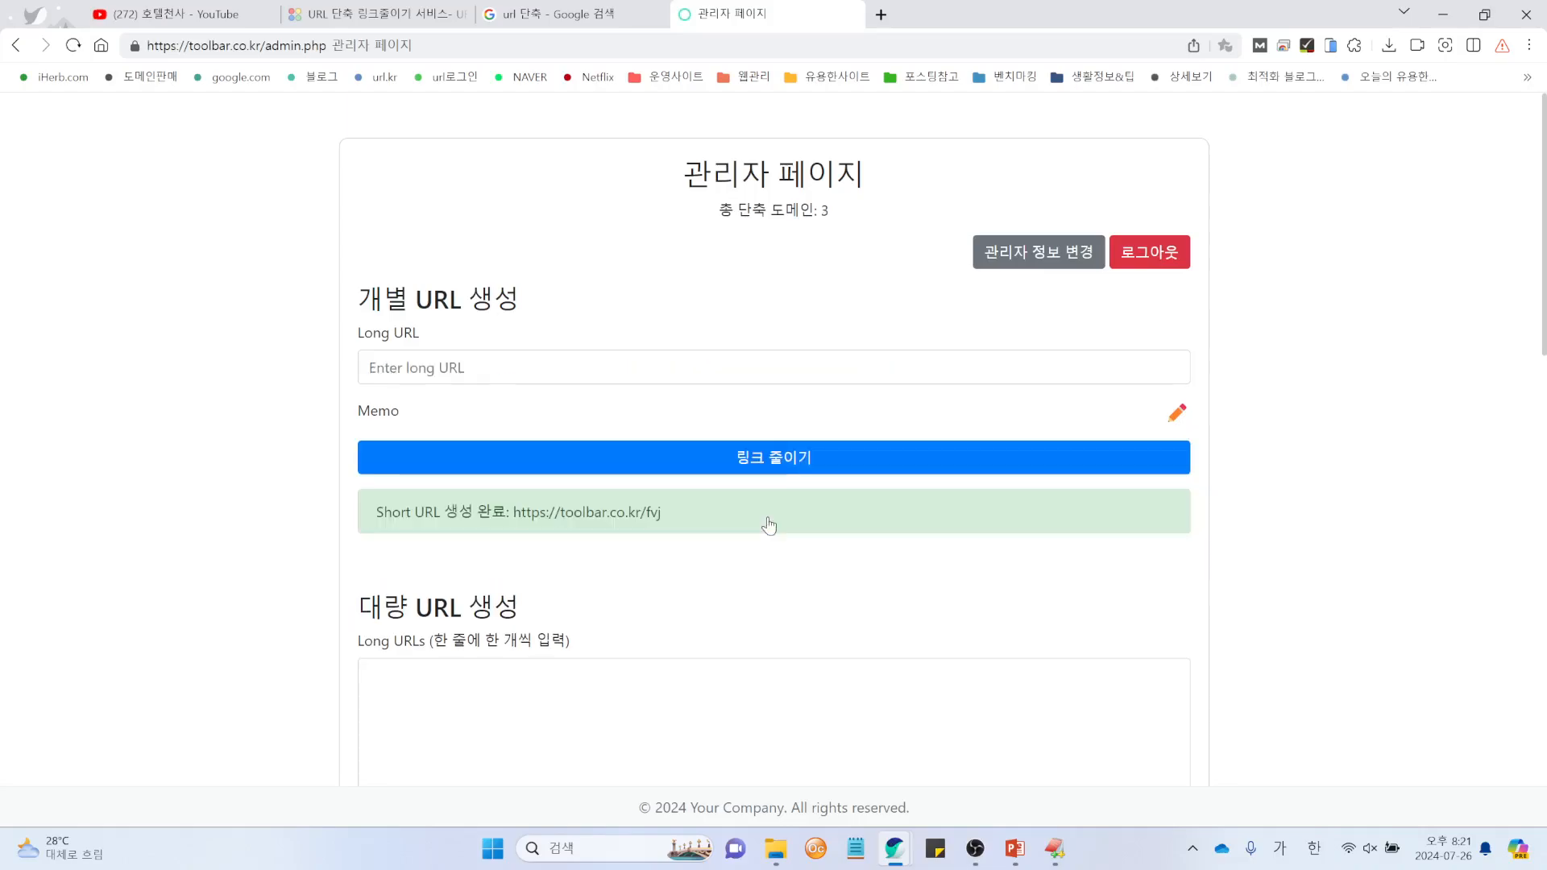
scroll(488, 506, "down", 7)
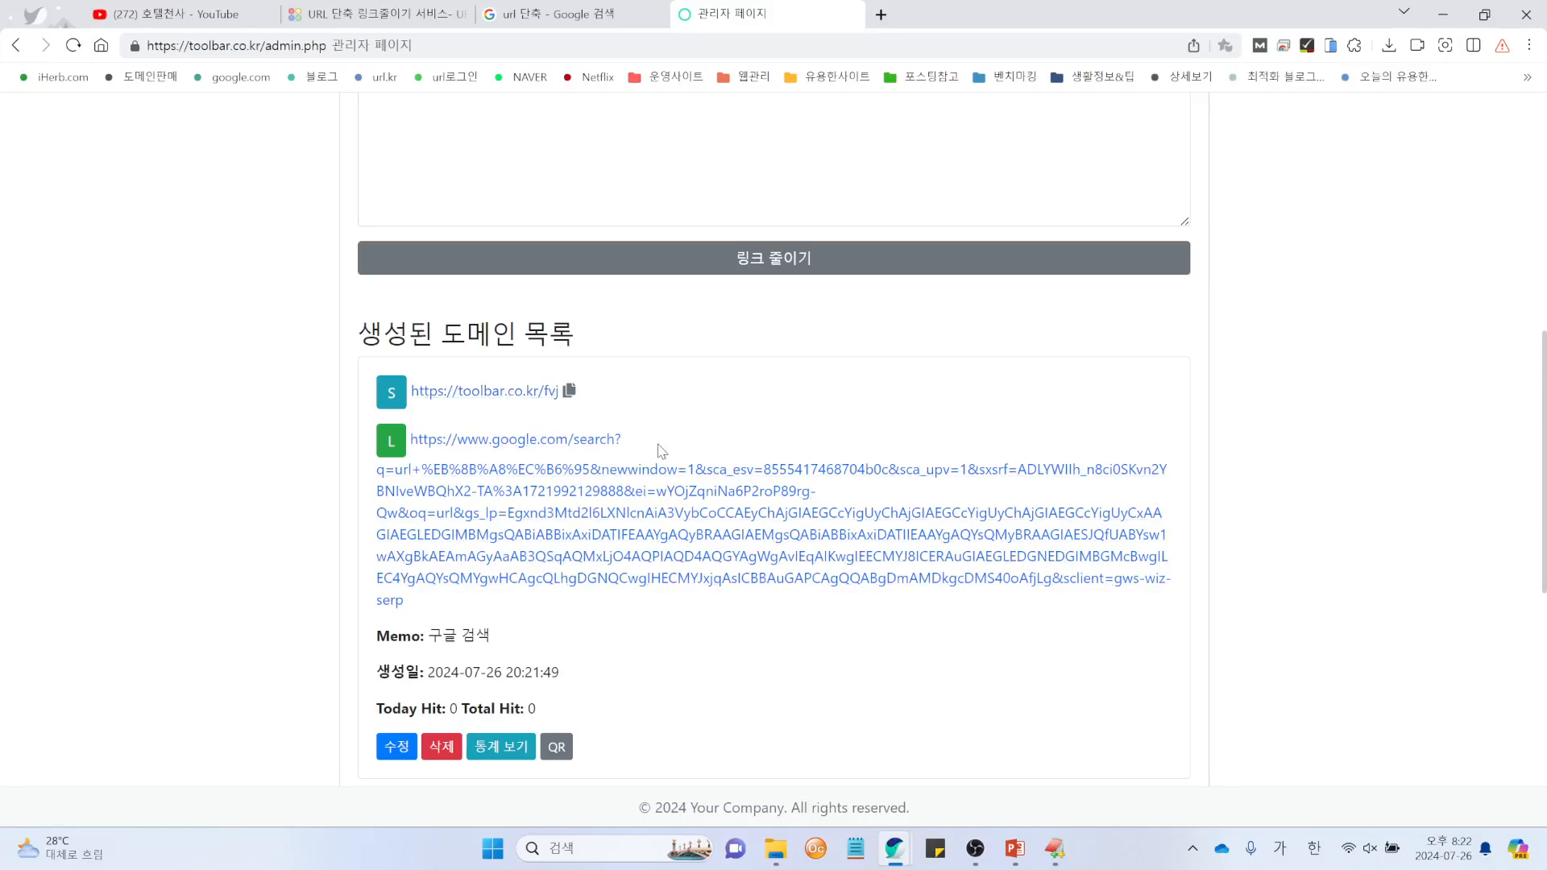
left_click(518, 394)
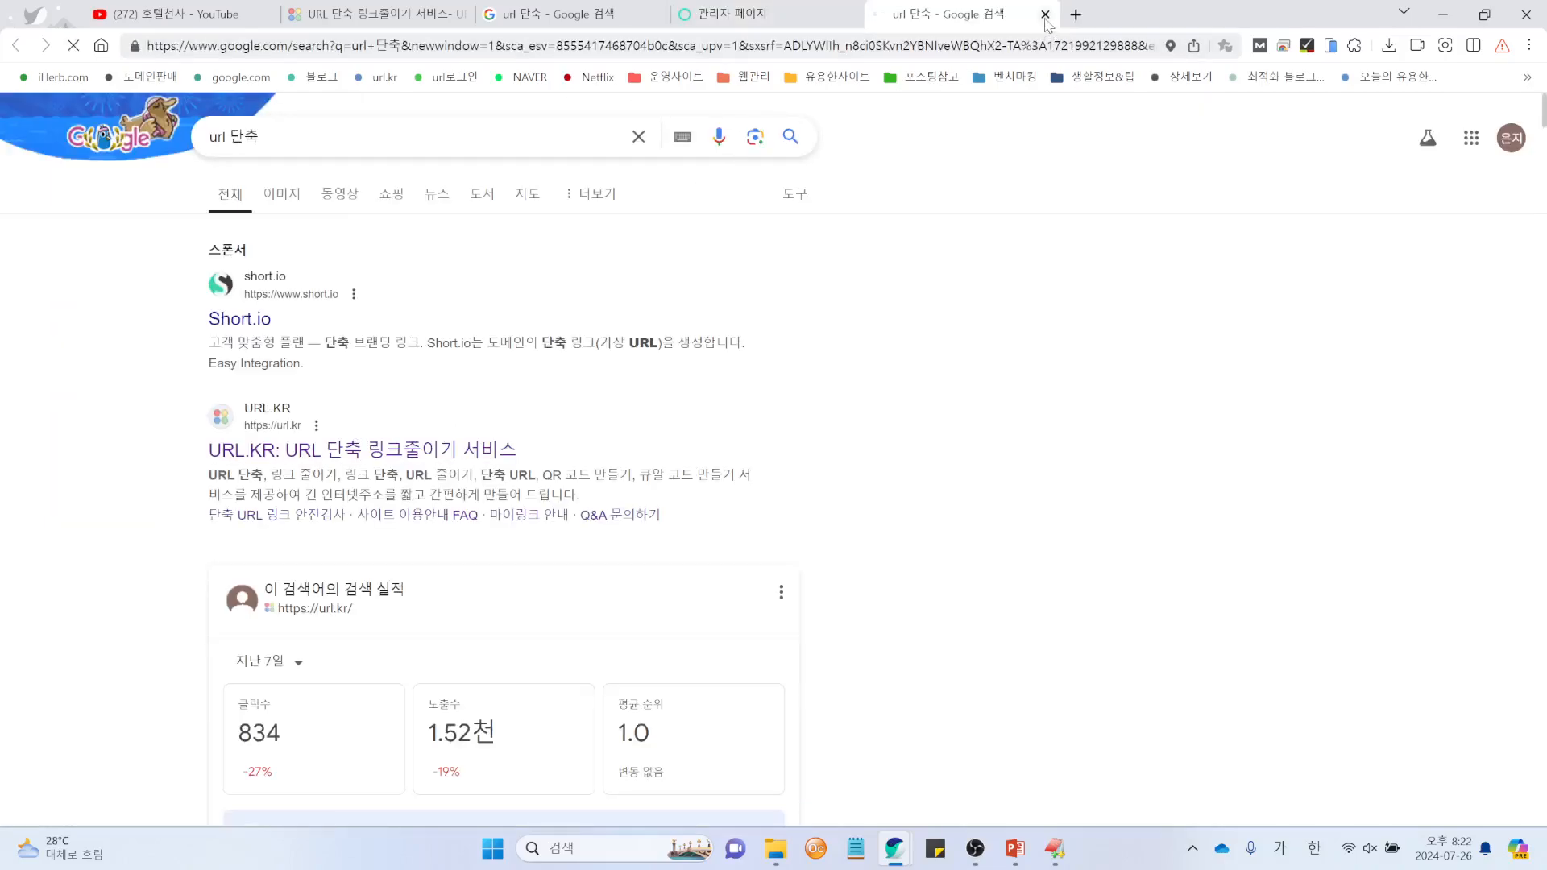
left_click(1045, 14)
scroll(717, 538, "down", 3)
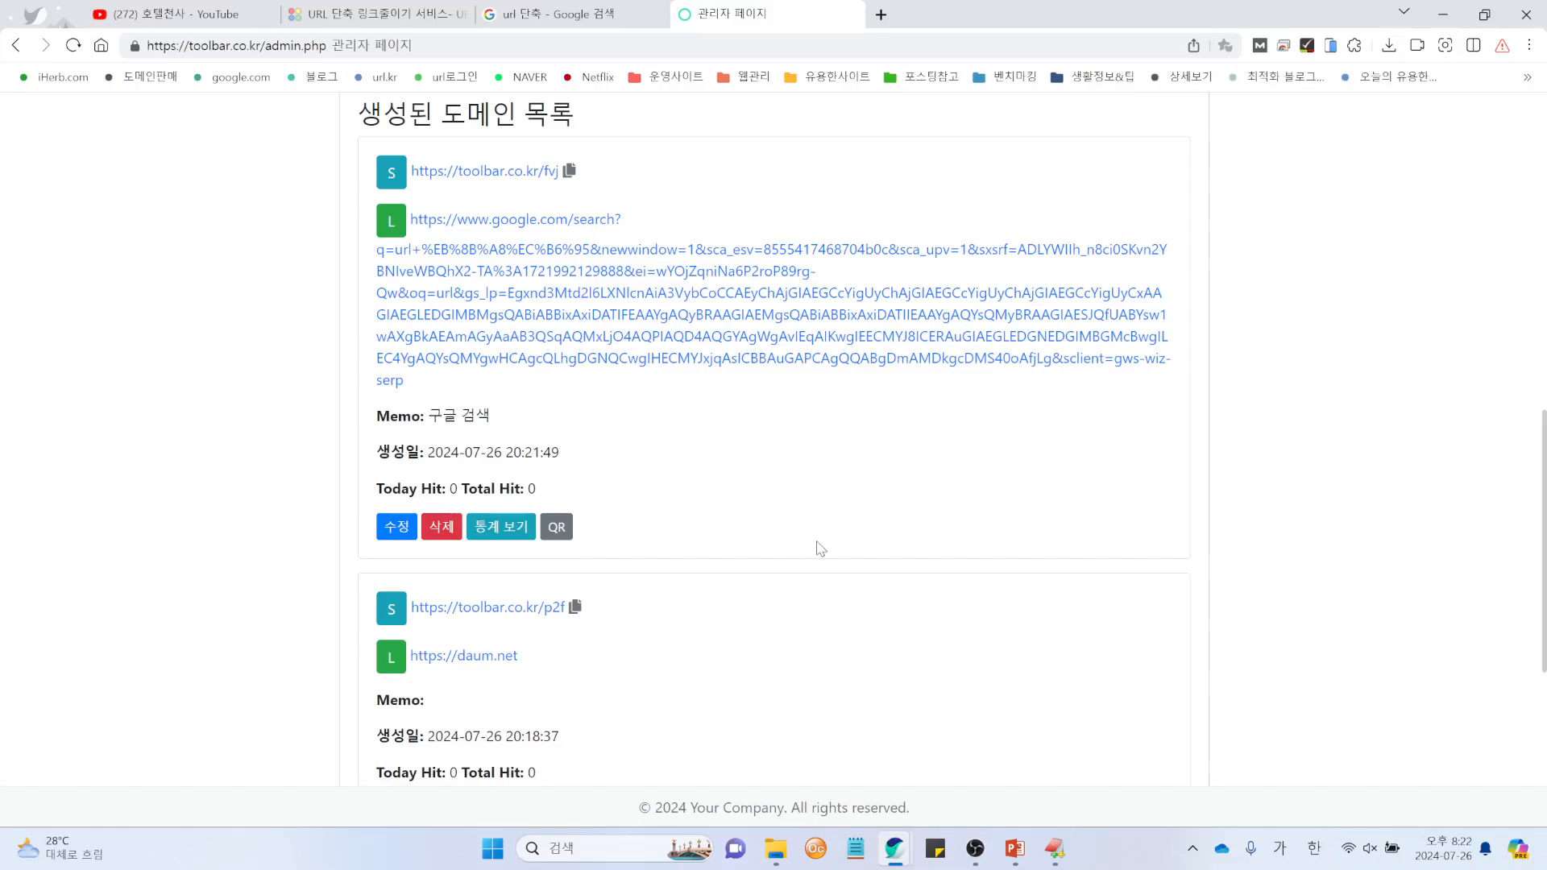
scroll(820, 549, "up", 10)
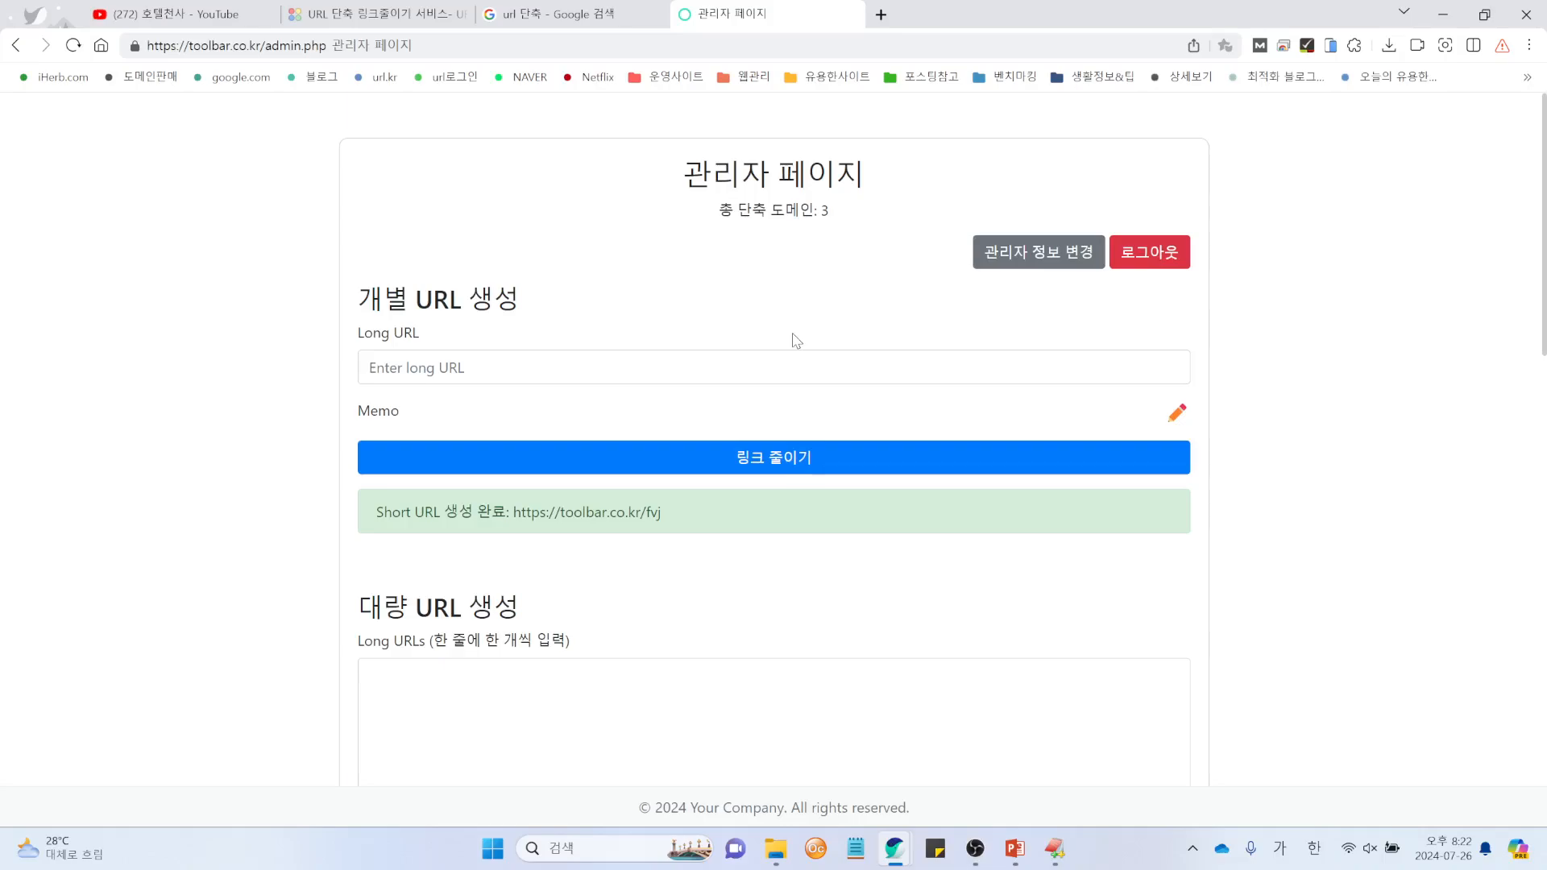
Step: Open whois.zeze.kr in a new browser tab
key("ctrl+t")
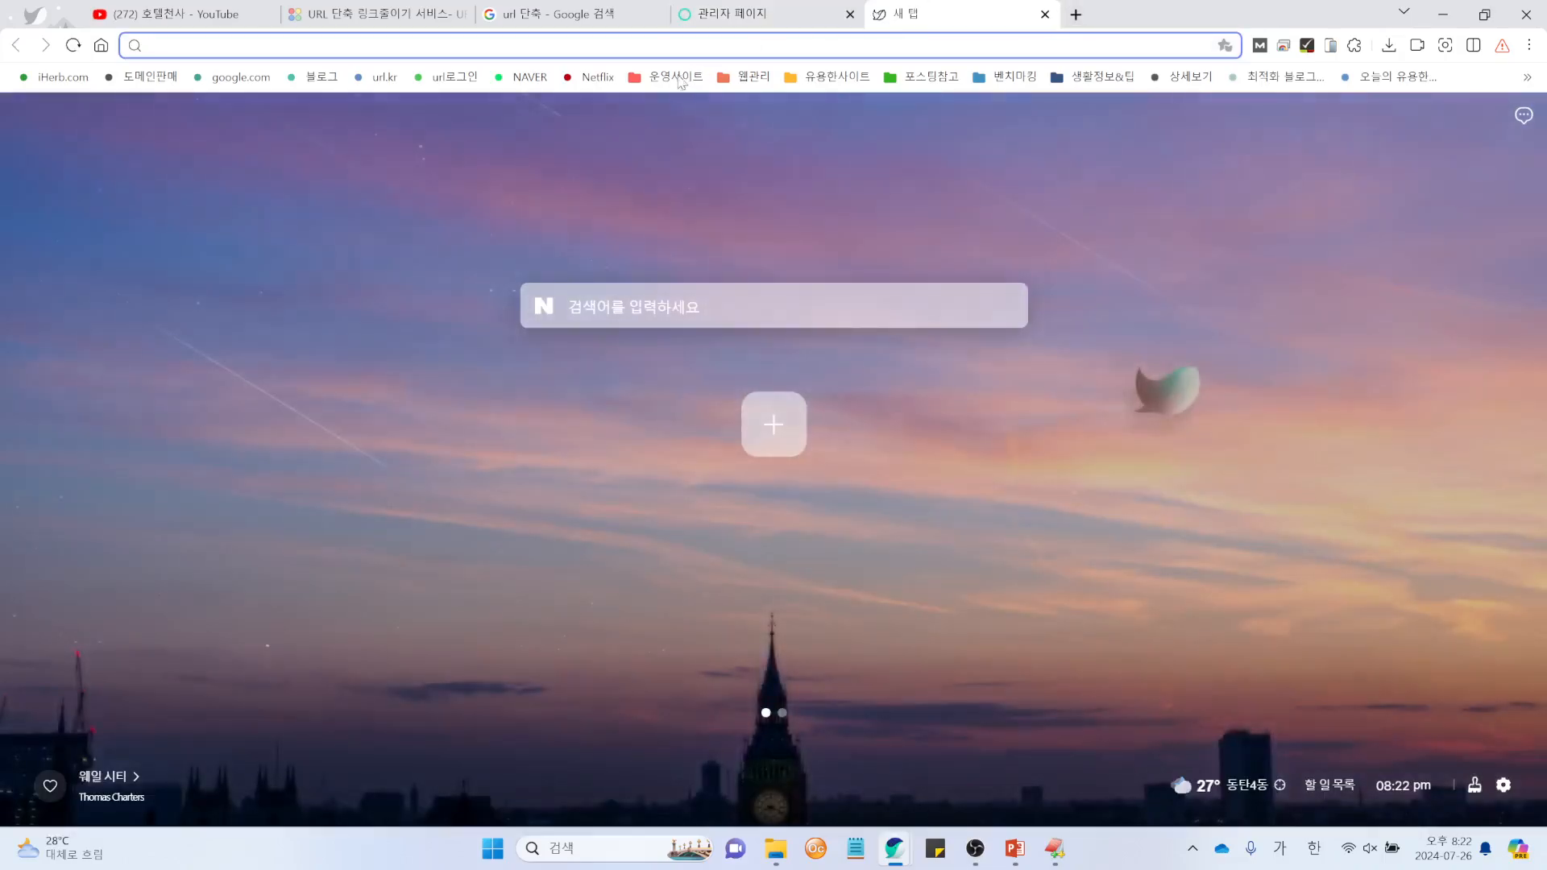
left_click(666, 50)
type("ㅋ")
key("BackSpace")
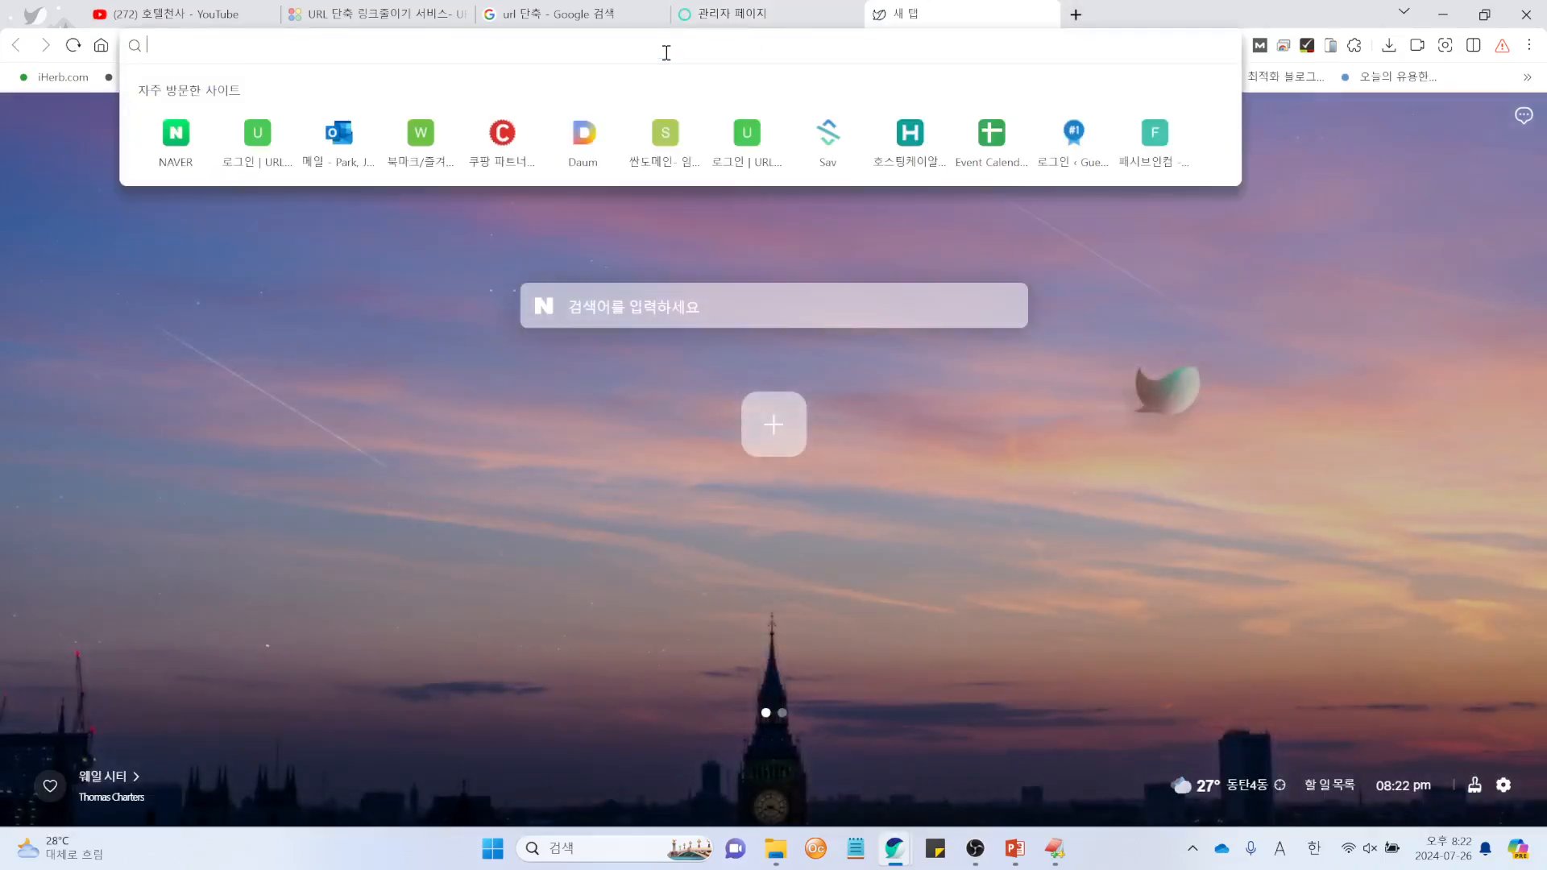
key("Hangul")
type("z")
key("BackSpace")
key("BackSpace")
type("j")
key("BackSpace")
key("BackSpace")
type("w")
key("Return")
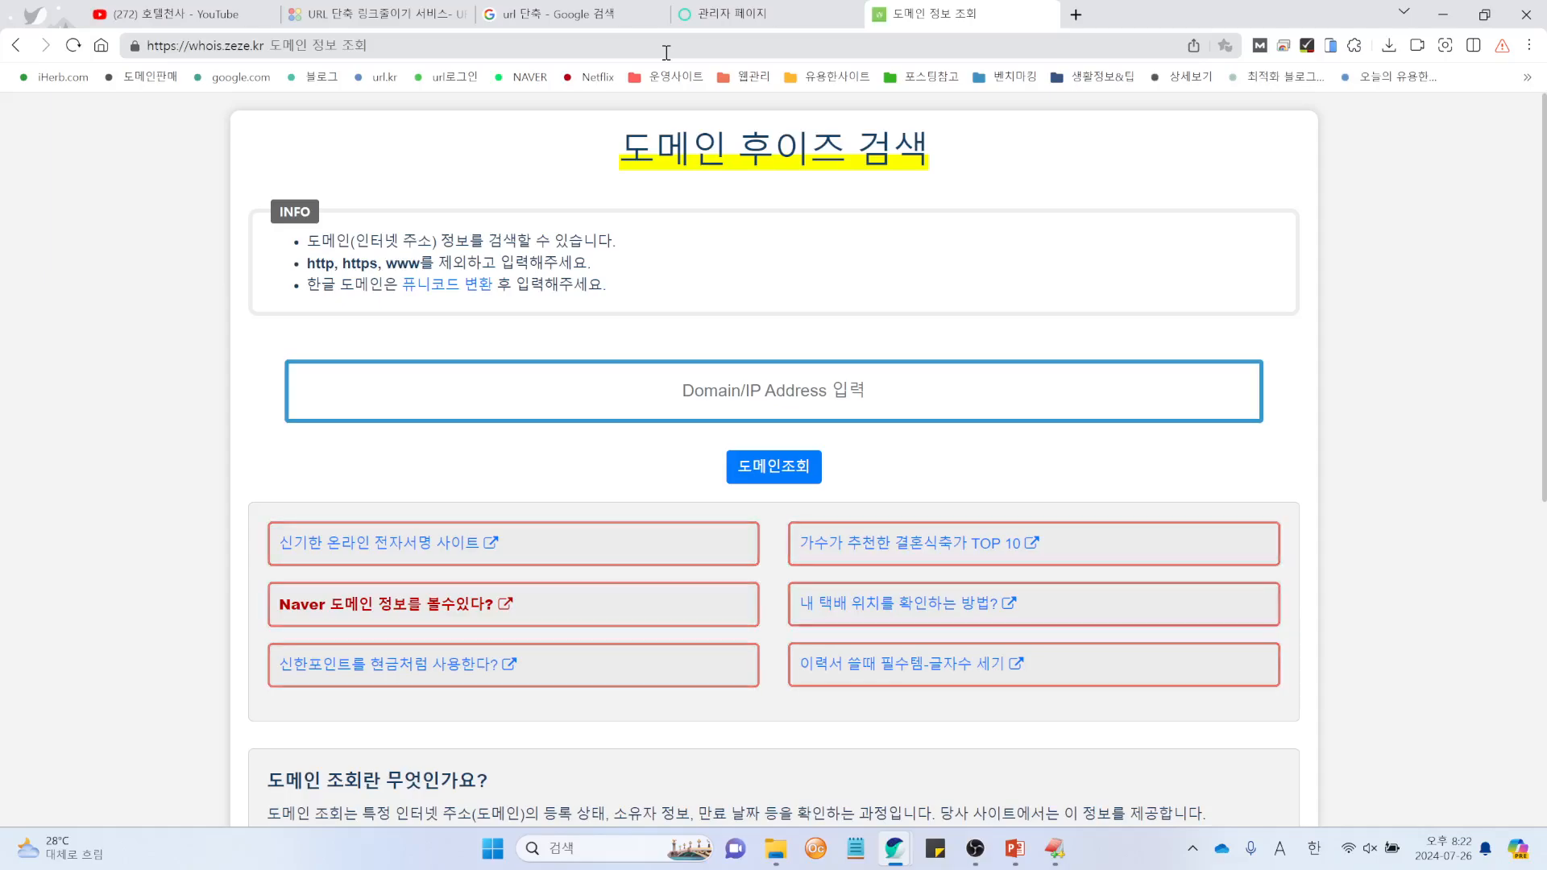
Step: Run a WHOIS lookup for z0z.kr
left_click(913, 391)
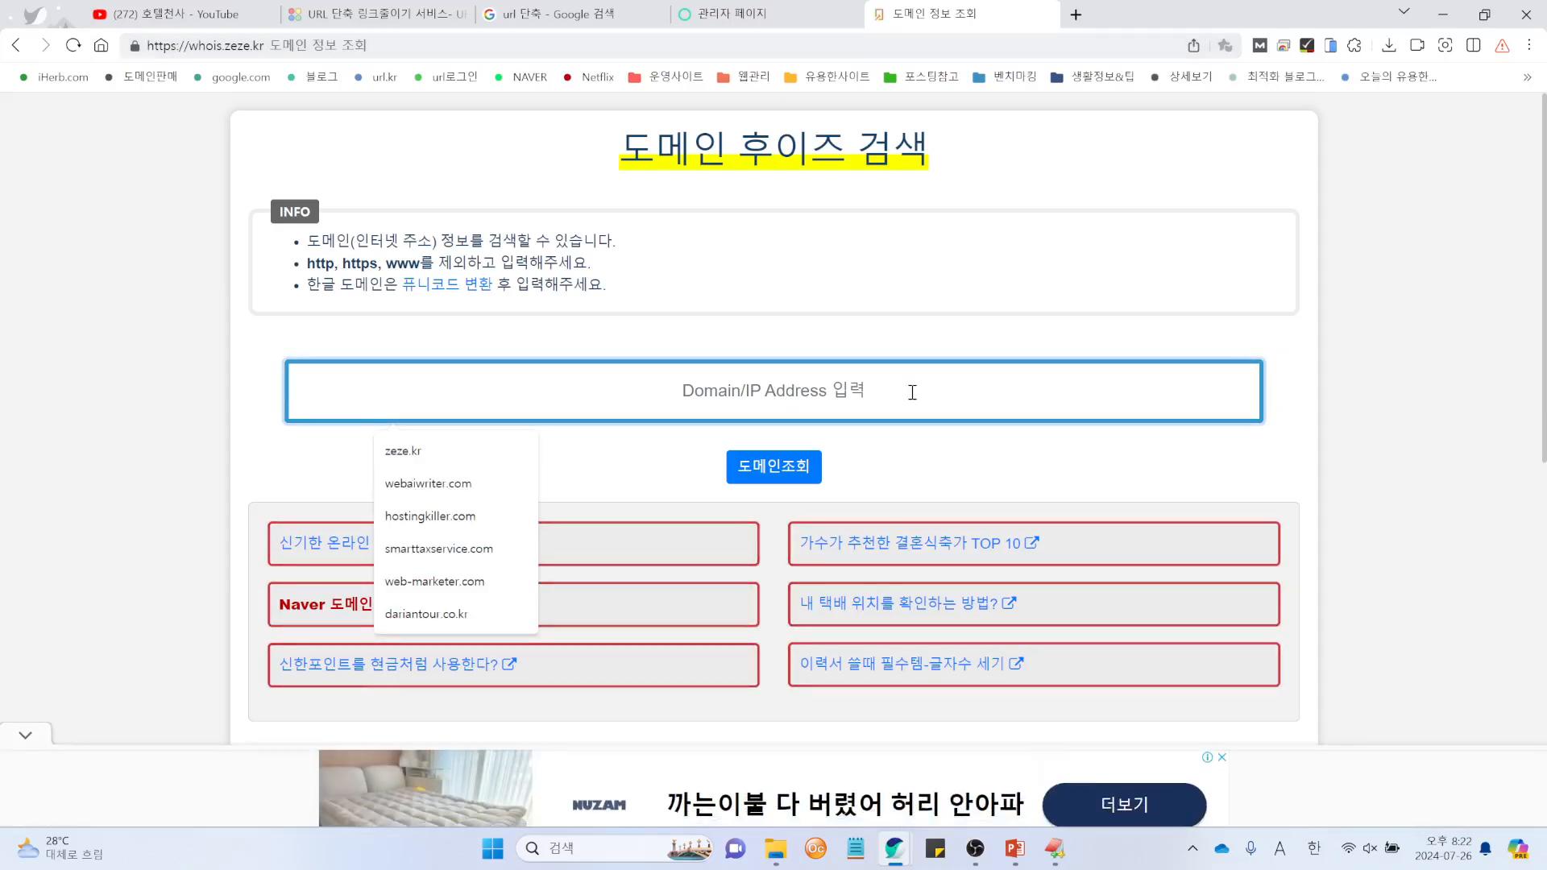
type("zz")
key("BackSpace")
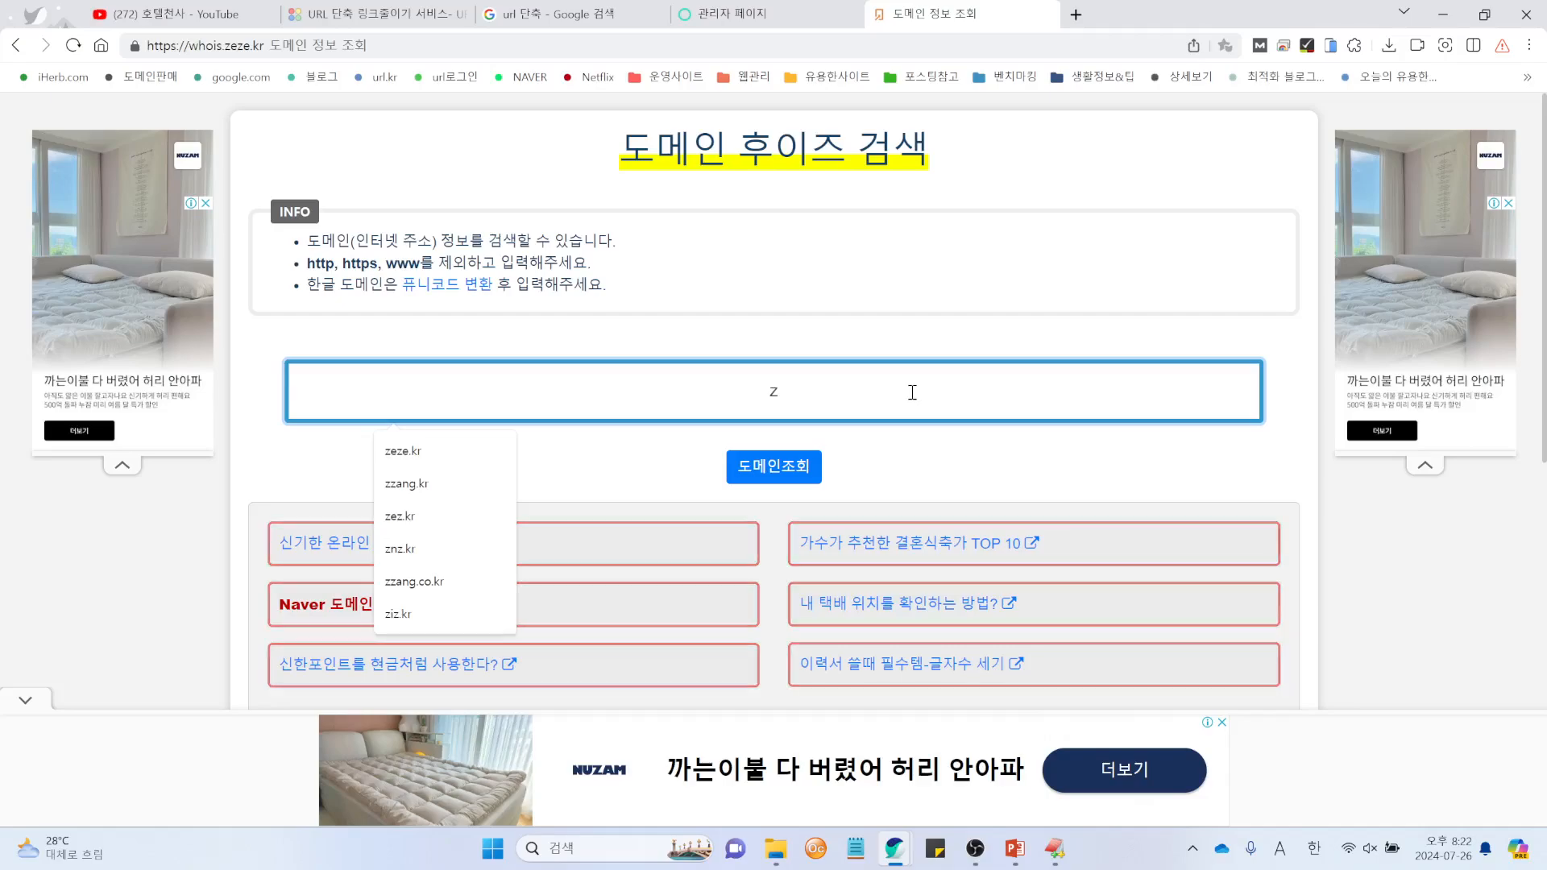
type("i")
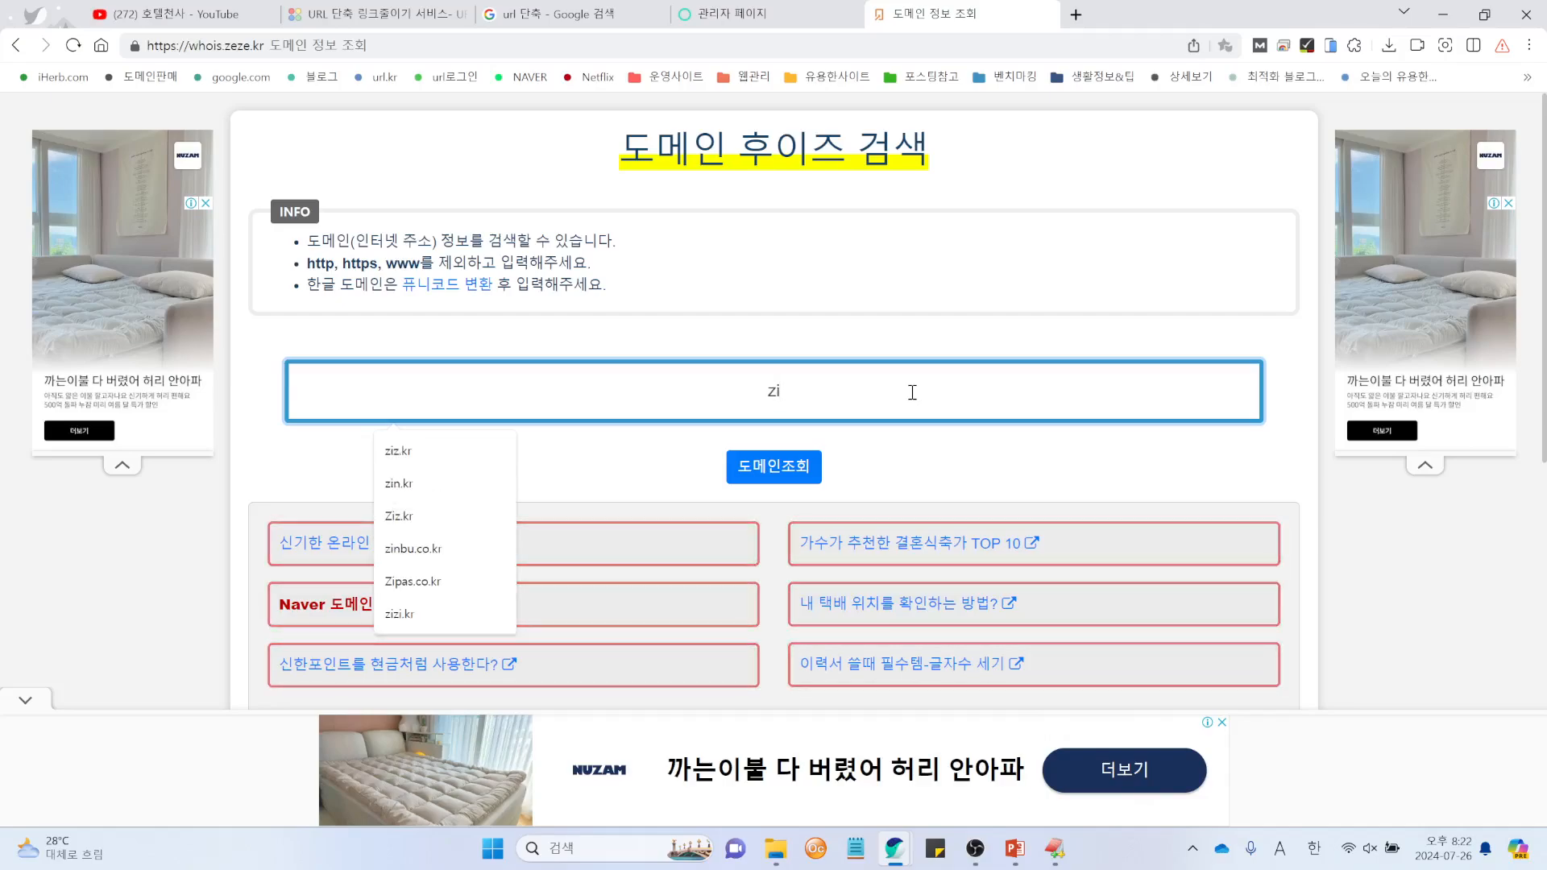
key("BackSpace")
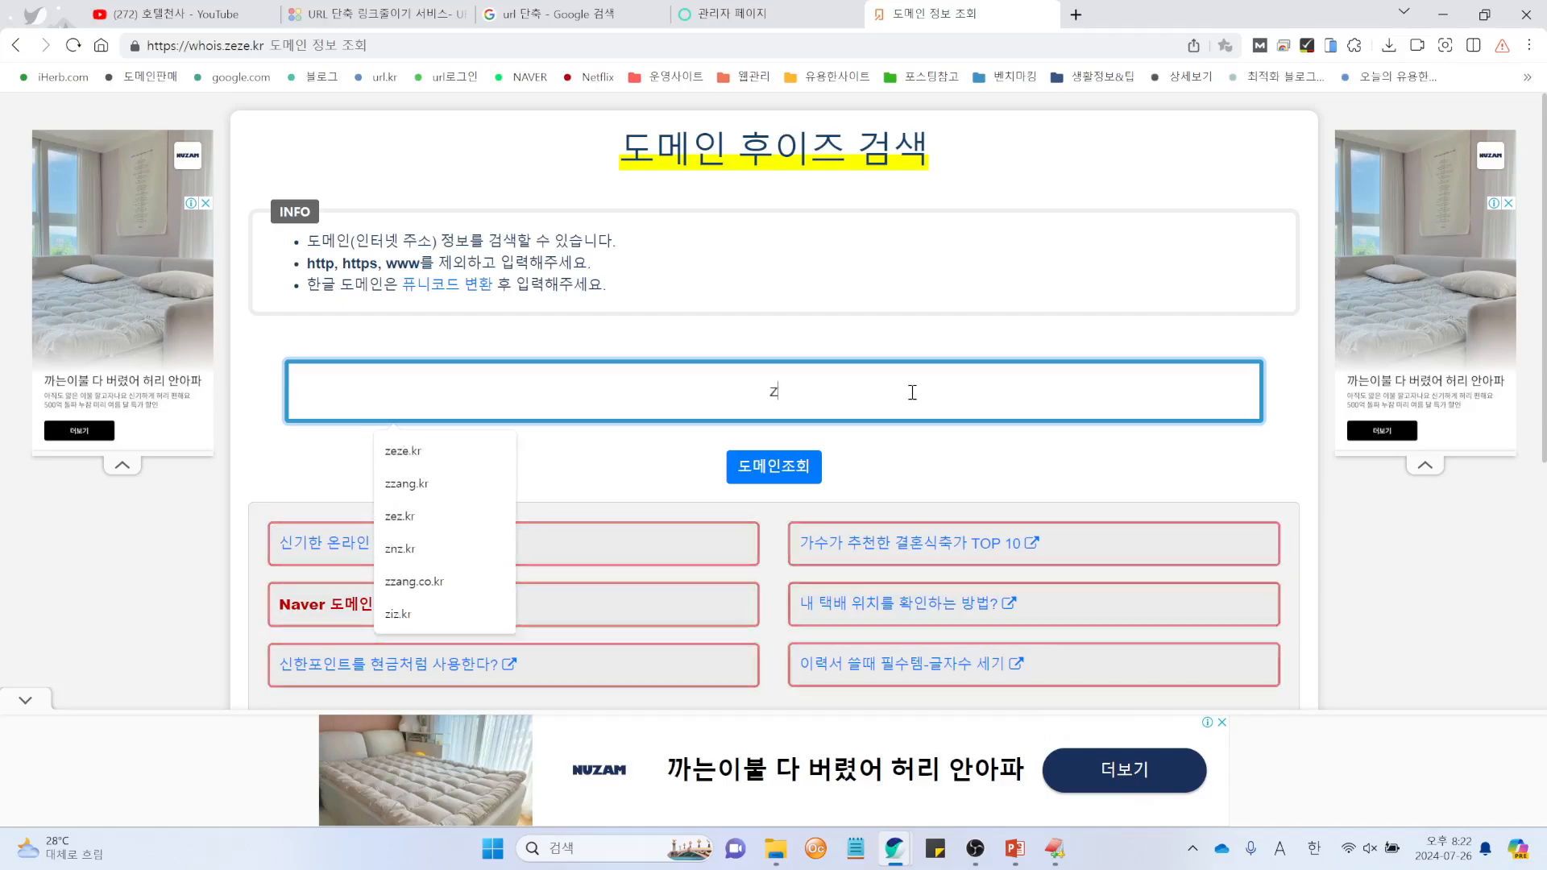
type("9")
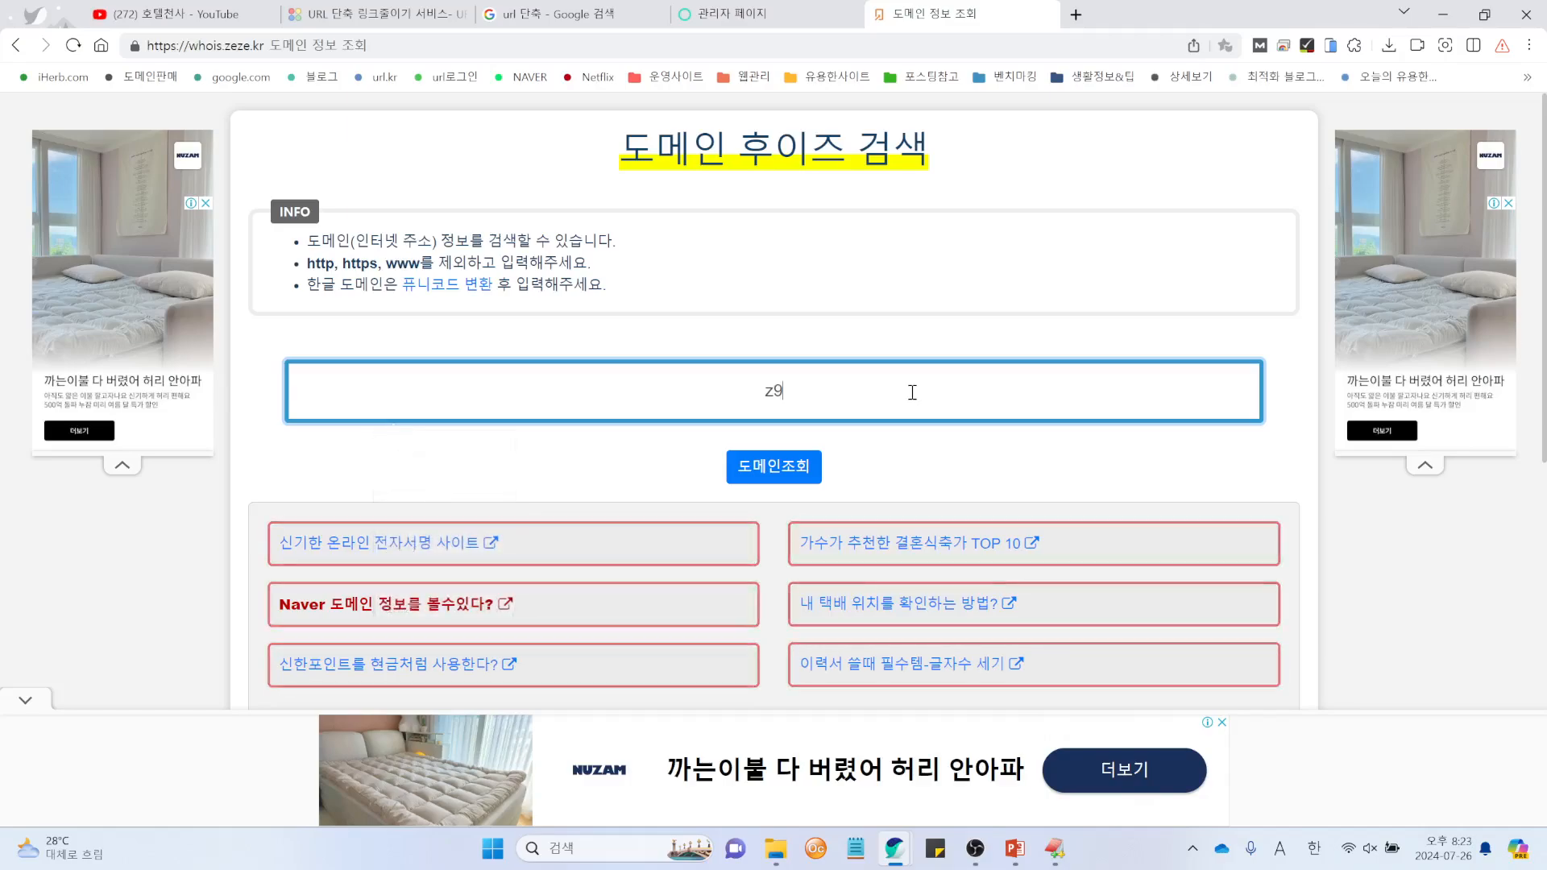
key("BackSpace")
type("0")
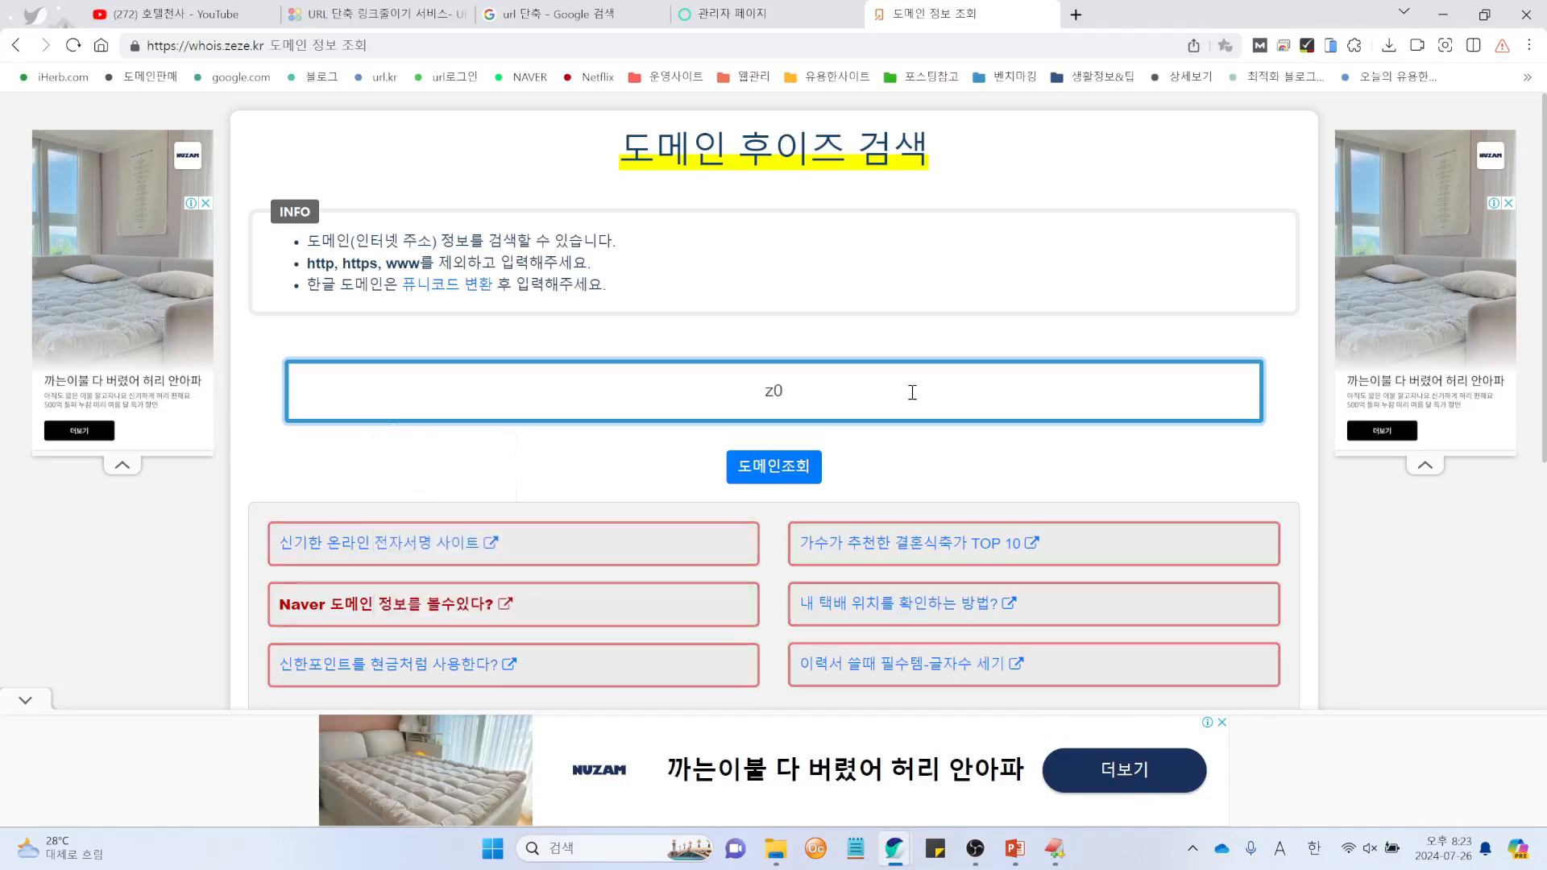
type("z.kr")
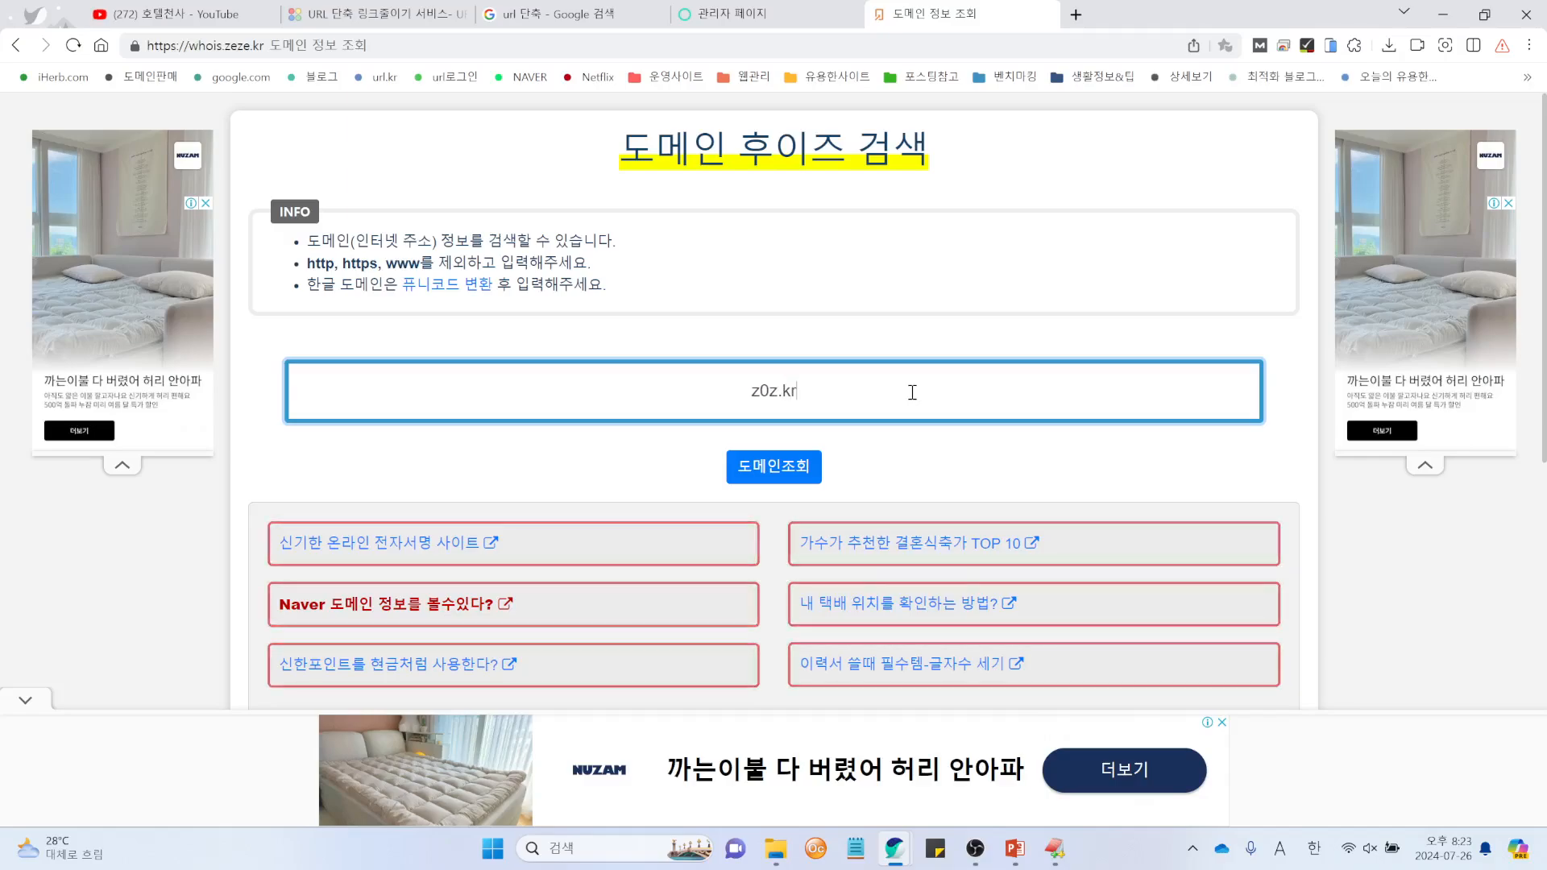
key("Return")
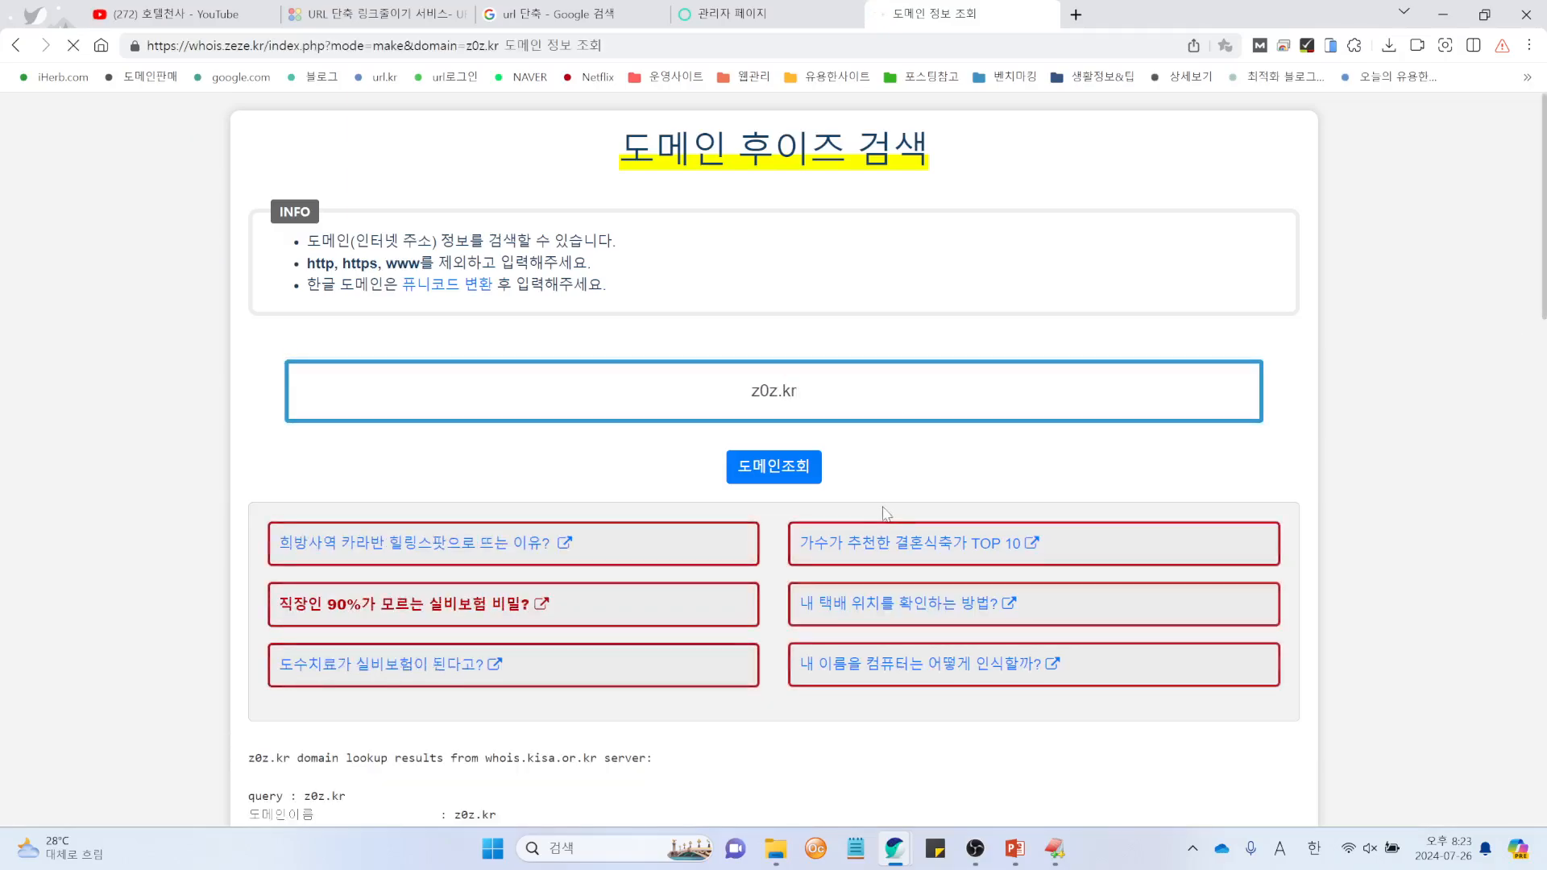
scroll(742, 530, "down", 4)
scroll(742, 531, "up", 4)
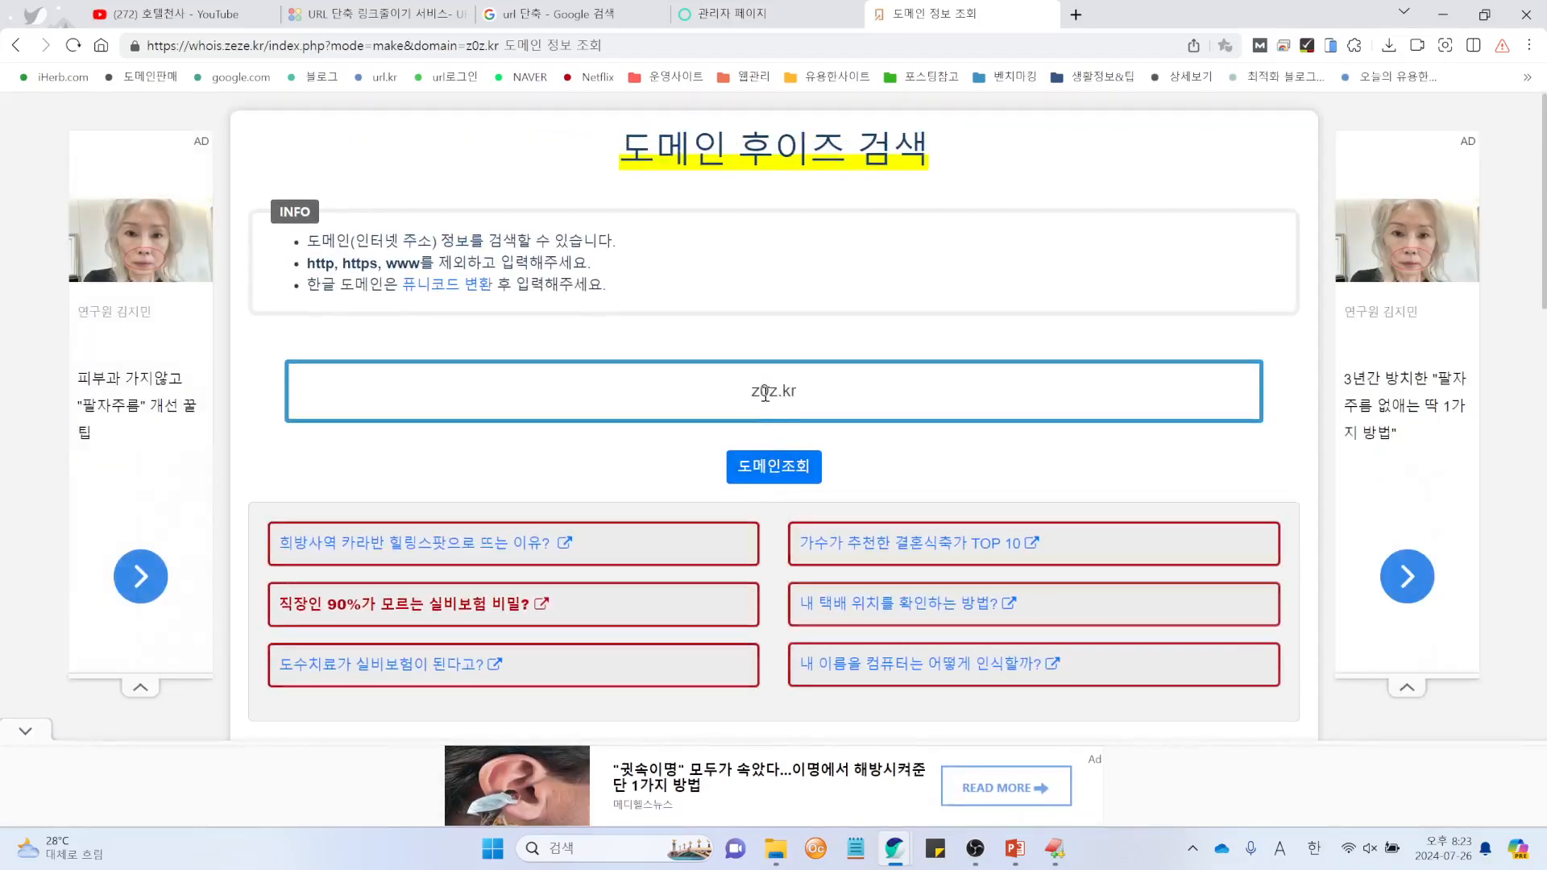
Step: Look up z1z.kr, confirm it is unregistered, and return to the admin tab
left_click(887, 398)
key("Left")
key("Left")
key("Left")
key("Left")
key("BackSpace")
type("1")
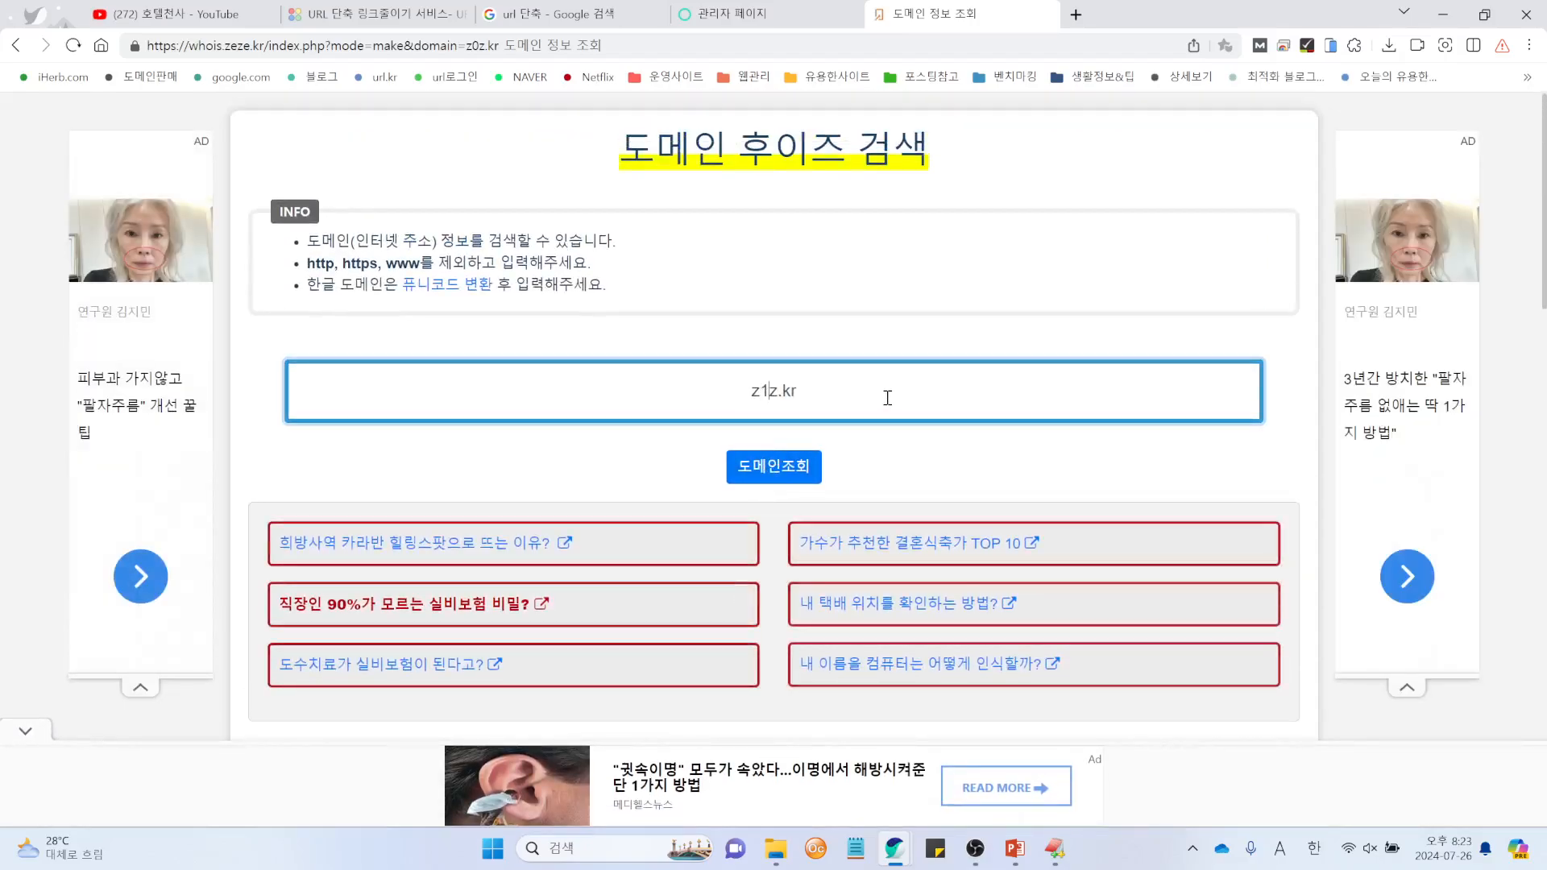
left_click(776, 477)
scroll(779, 321, "down", 5)
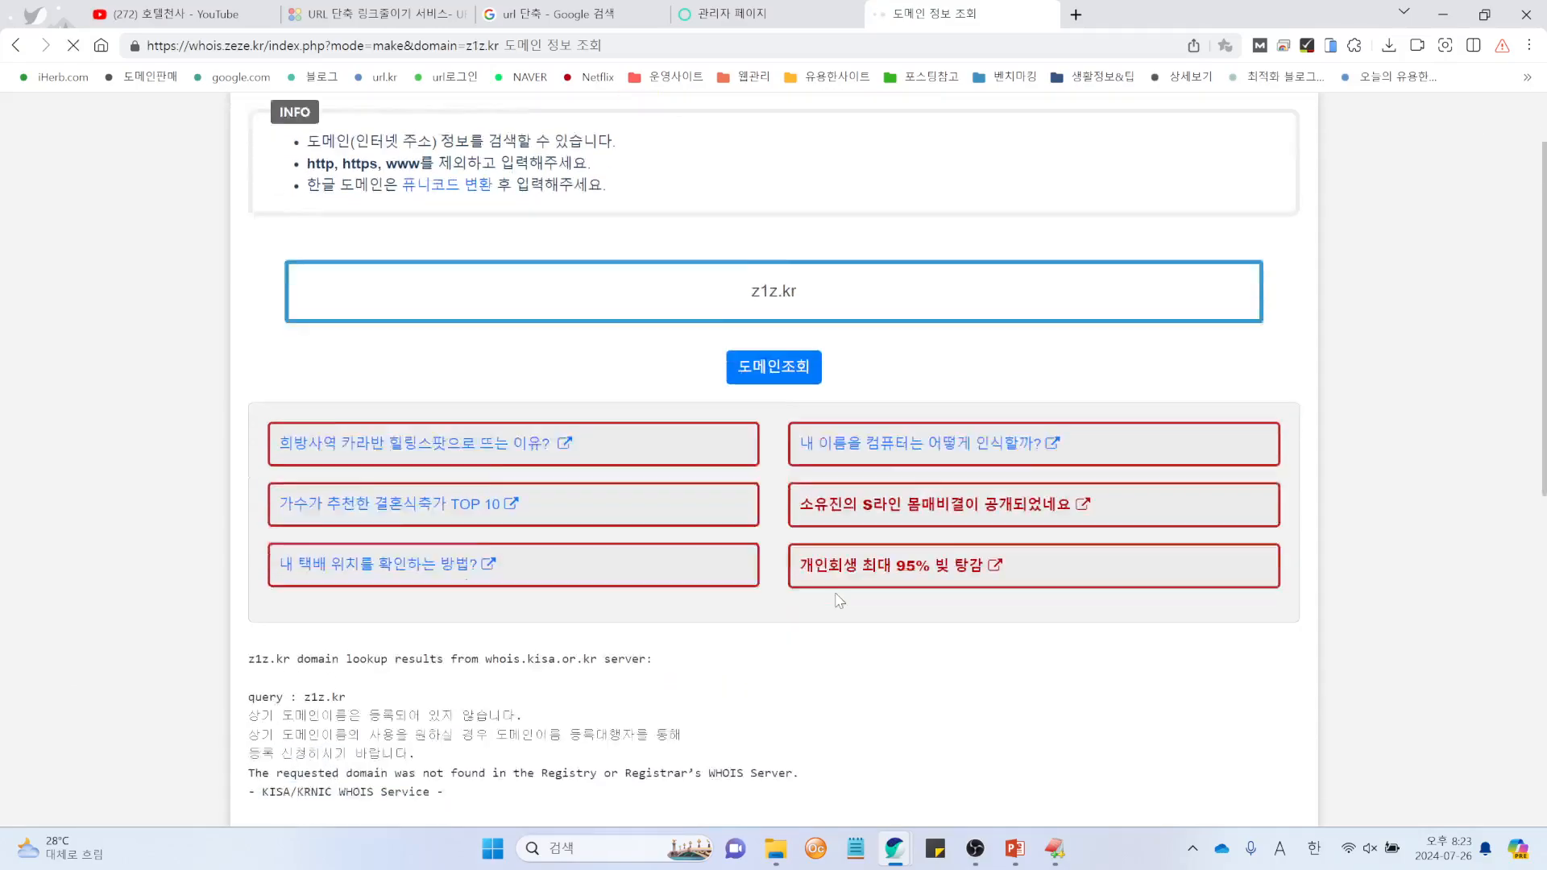
scroll(778, 320, "up", 3)
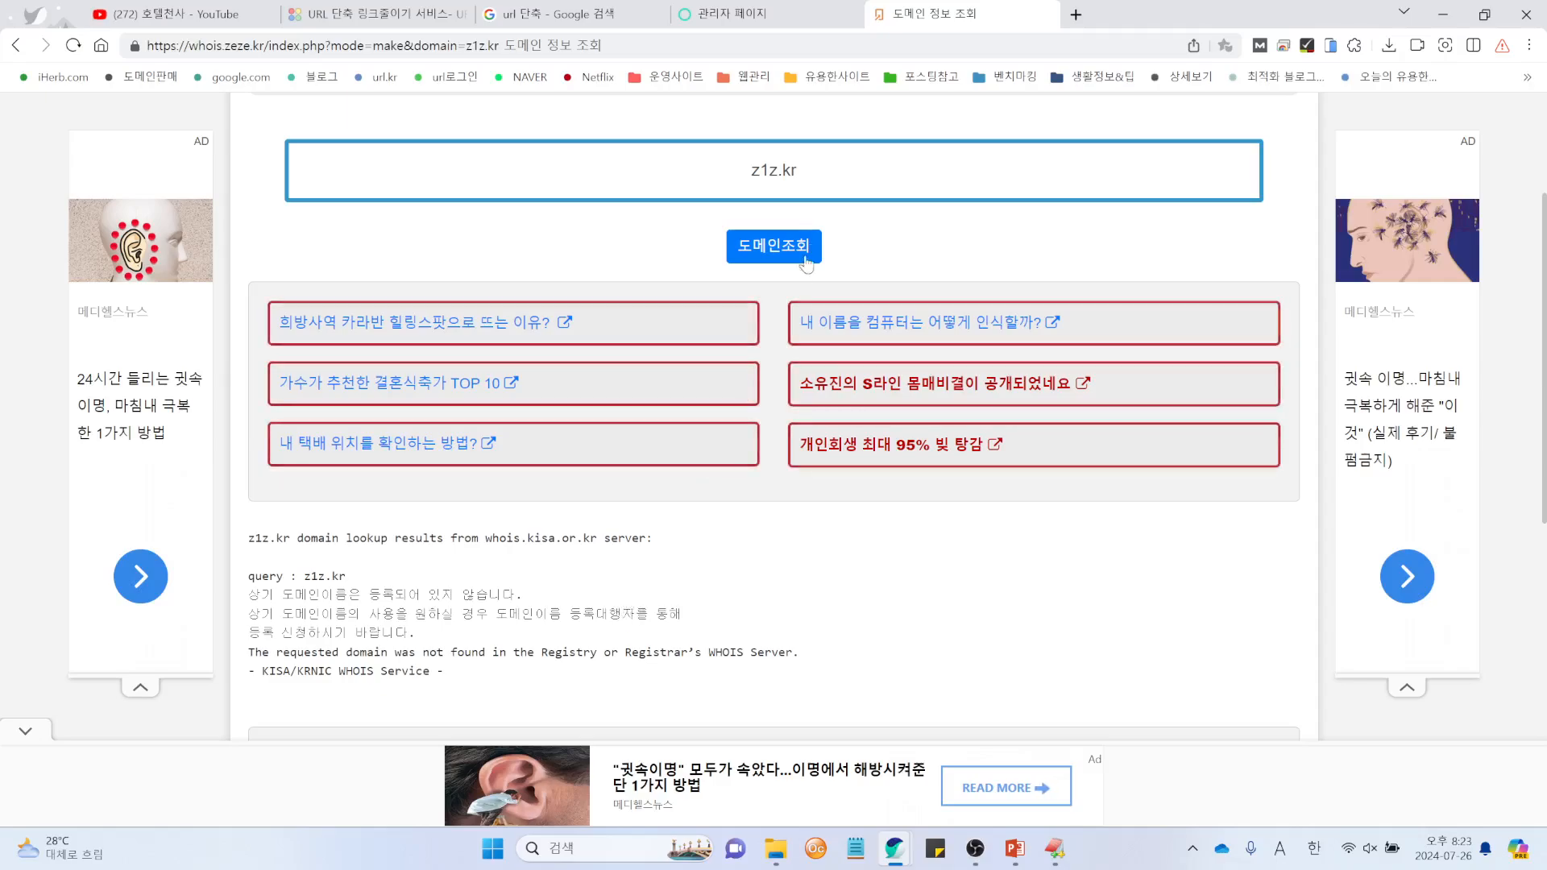
left_click_drag(760, 173, 771, 175)
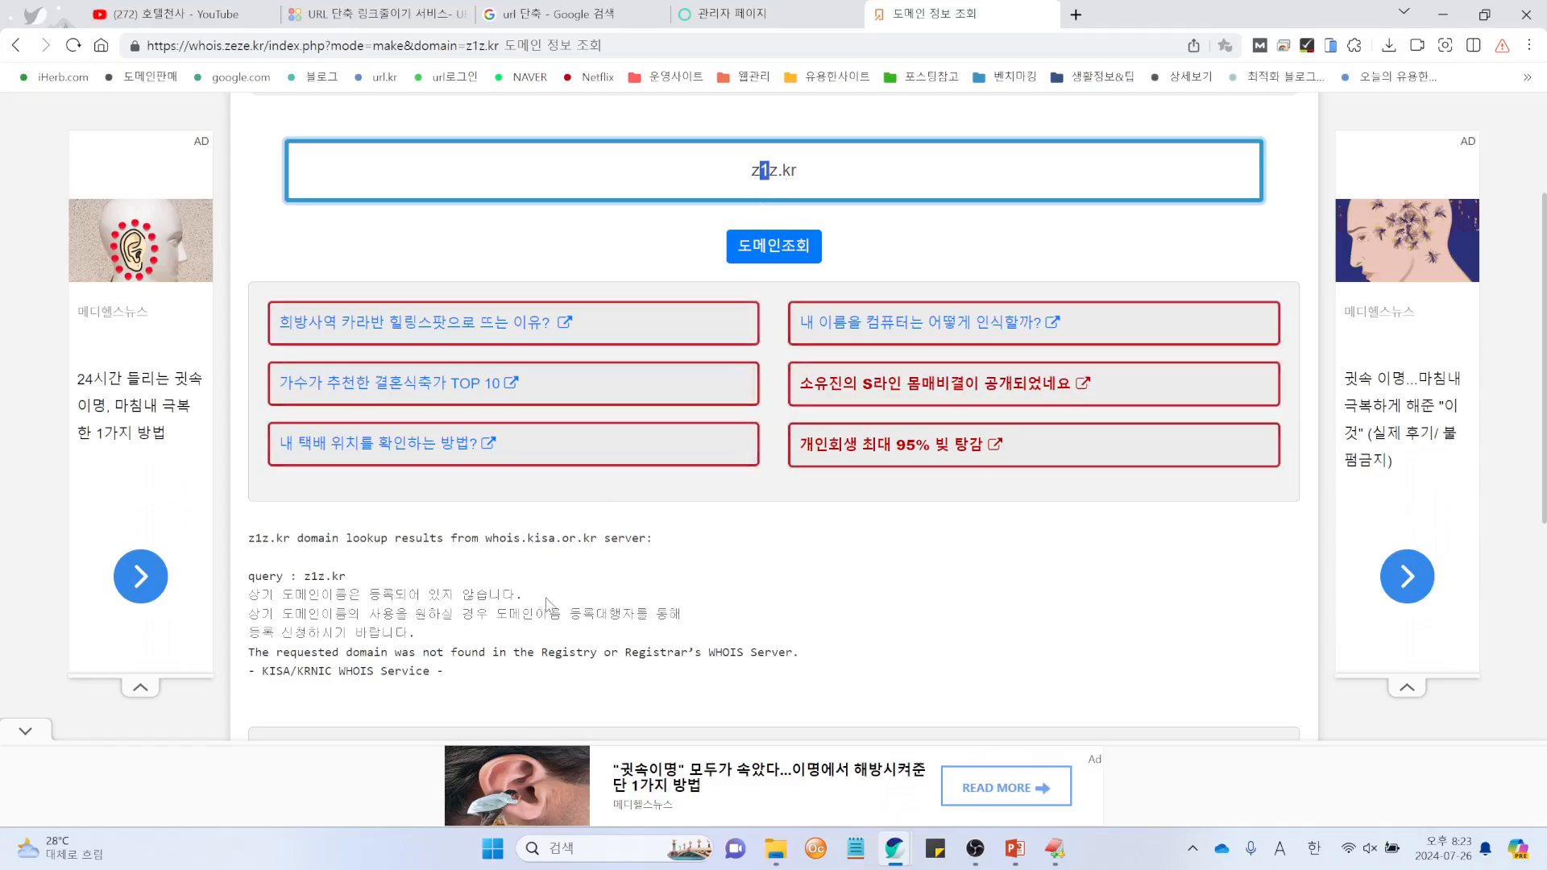
left_click_drag(549, 600, 274, 597)
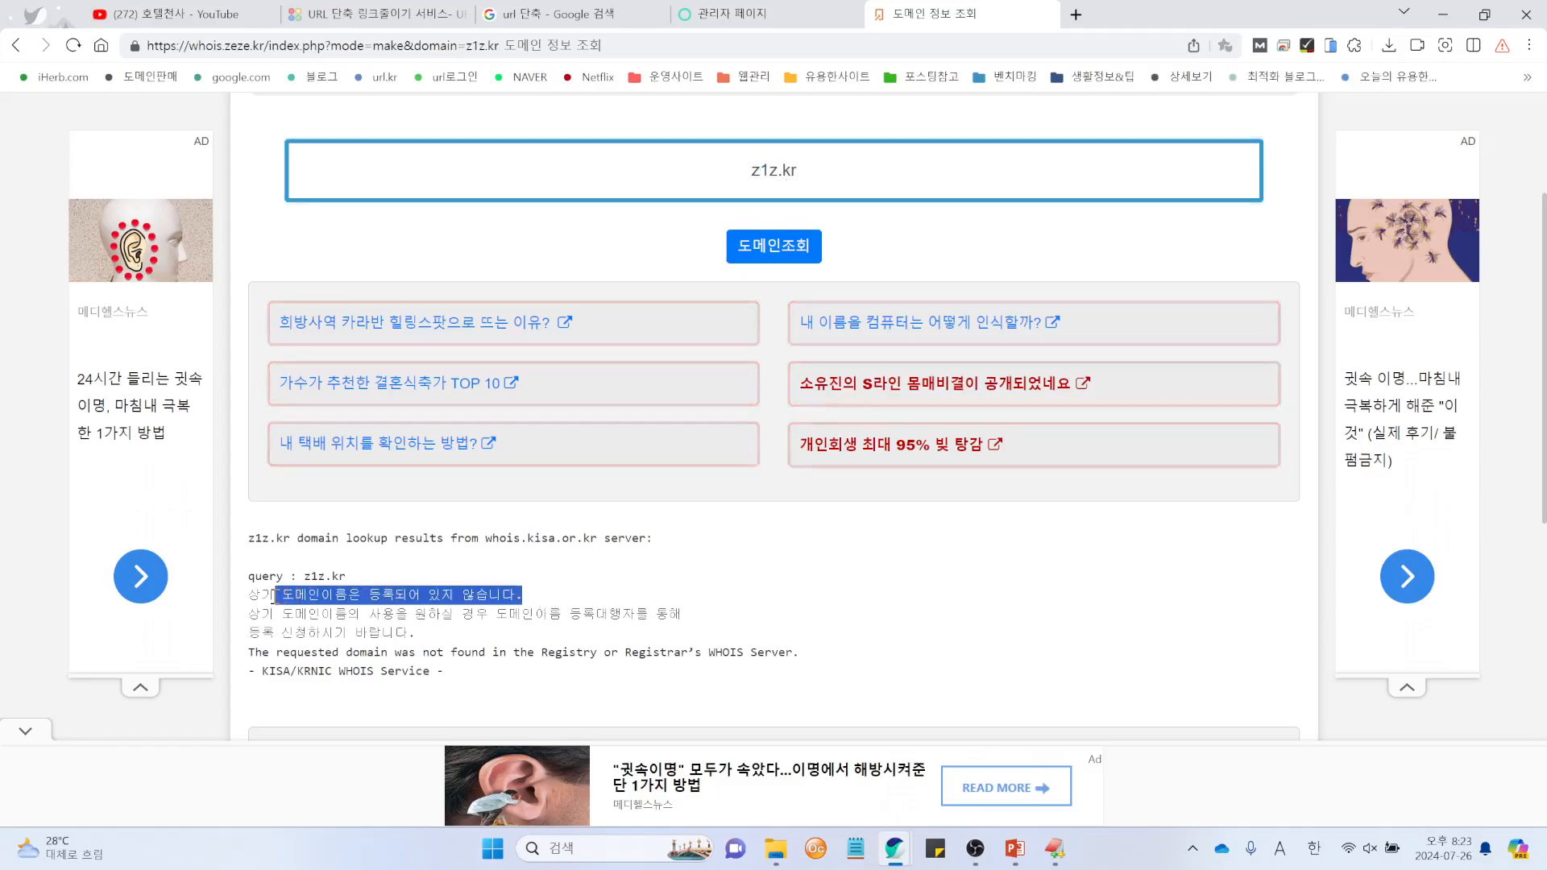
double_click(309, 575)
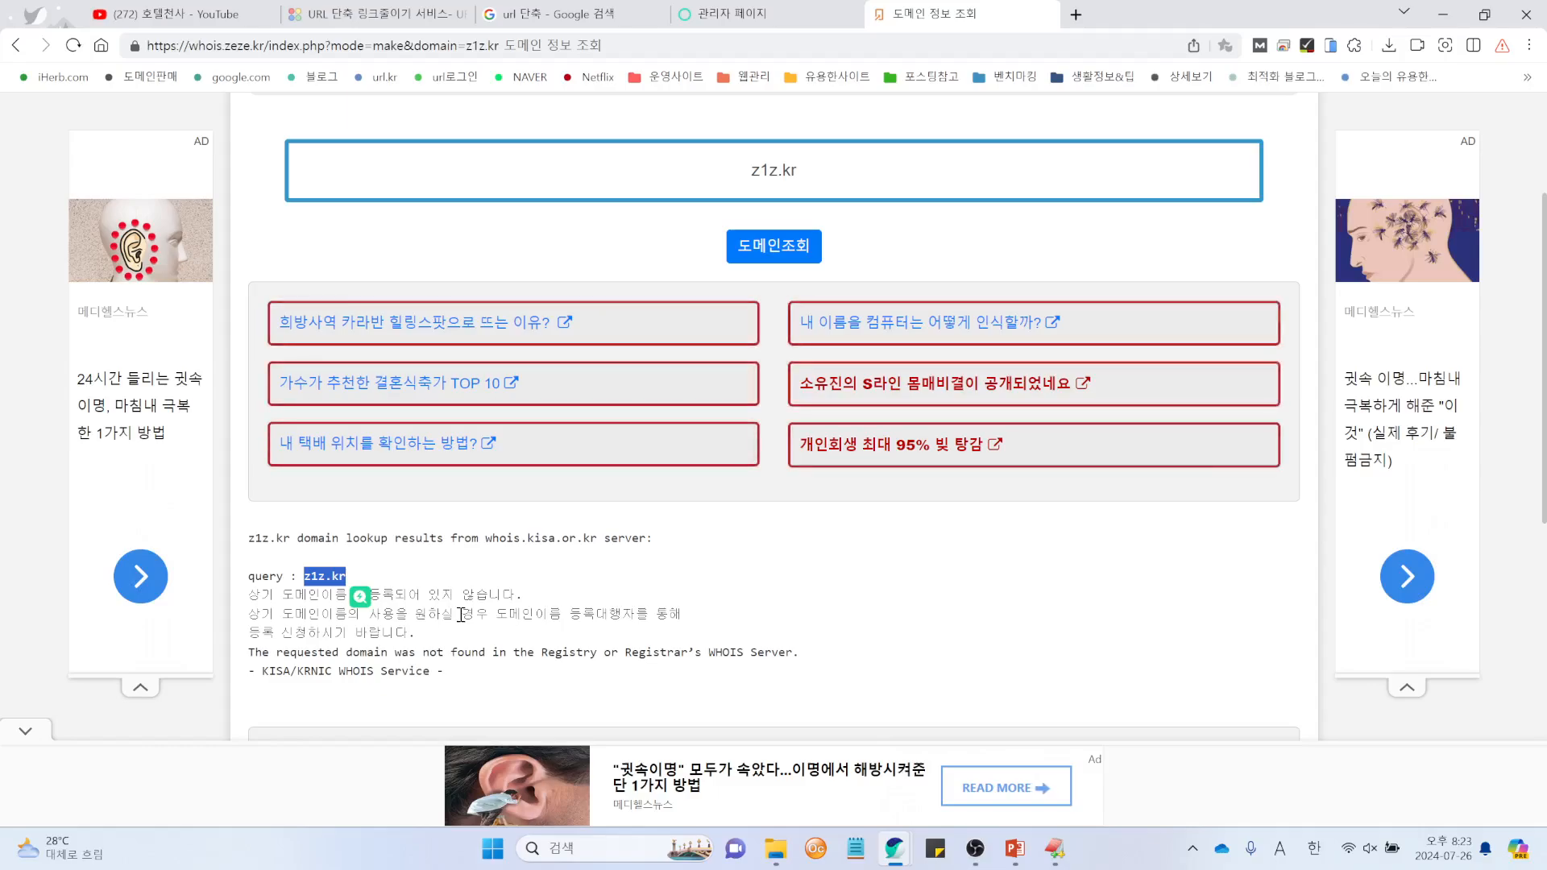
left_click_drag(776, 170, 793, 170)
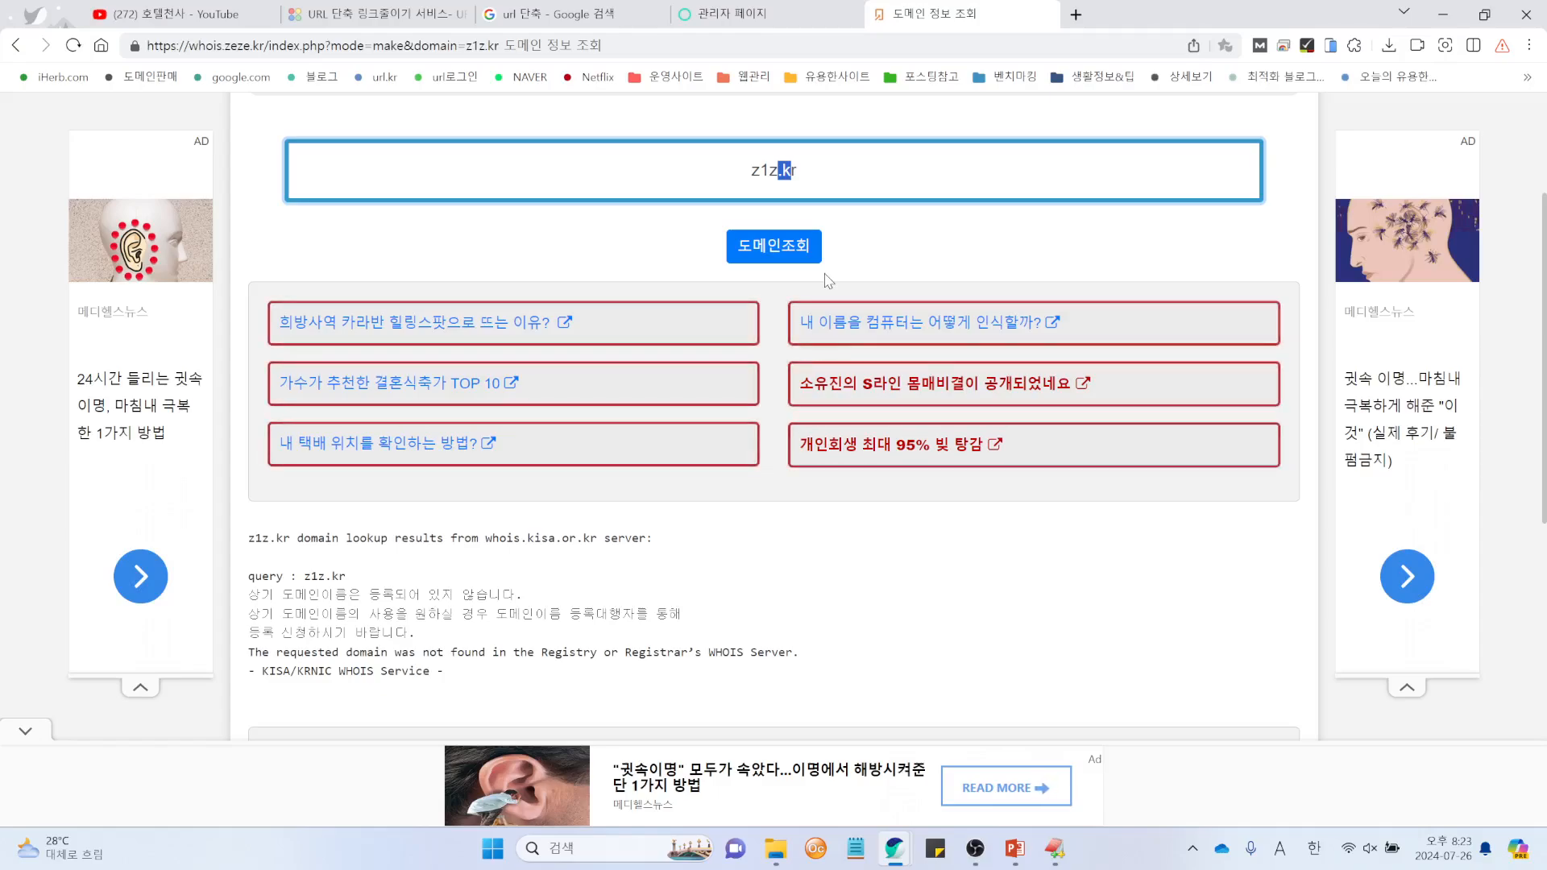
left_click(774, 14)
scroll(1289, 547, "down", 3)
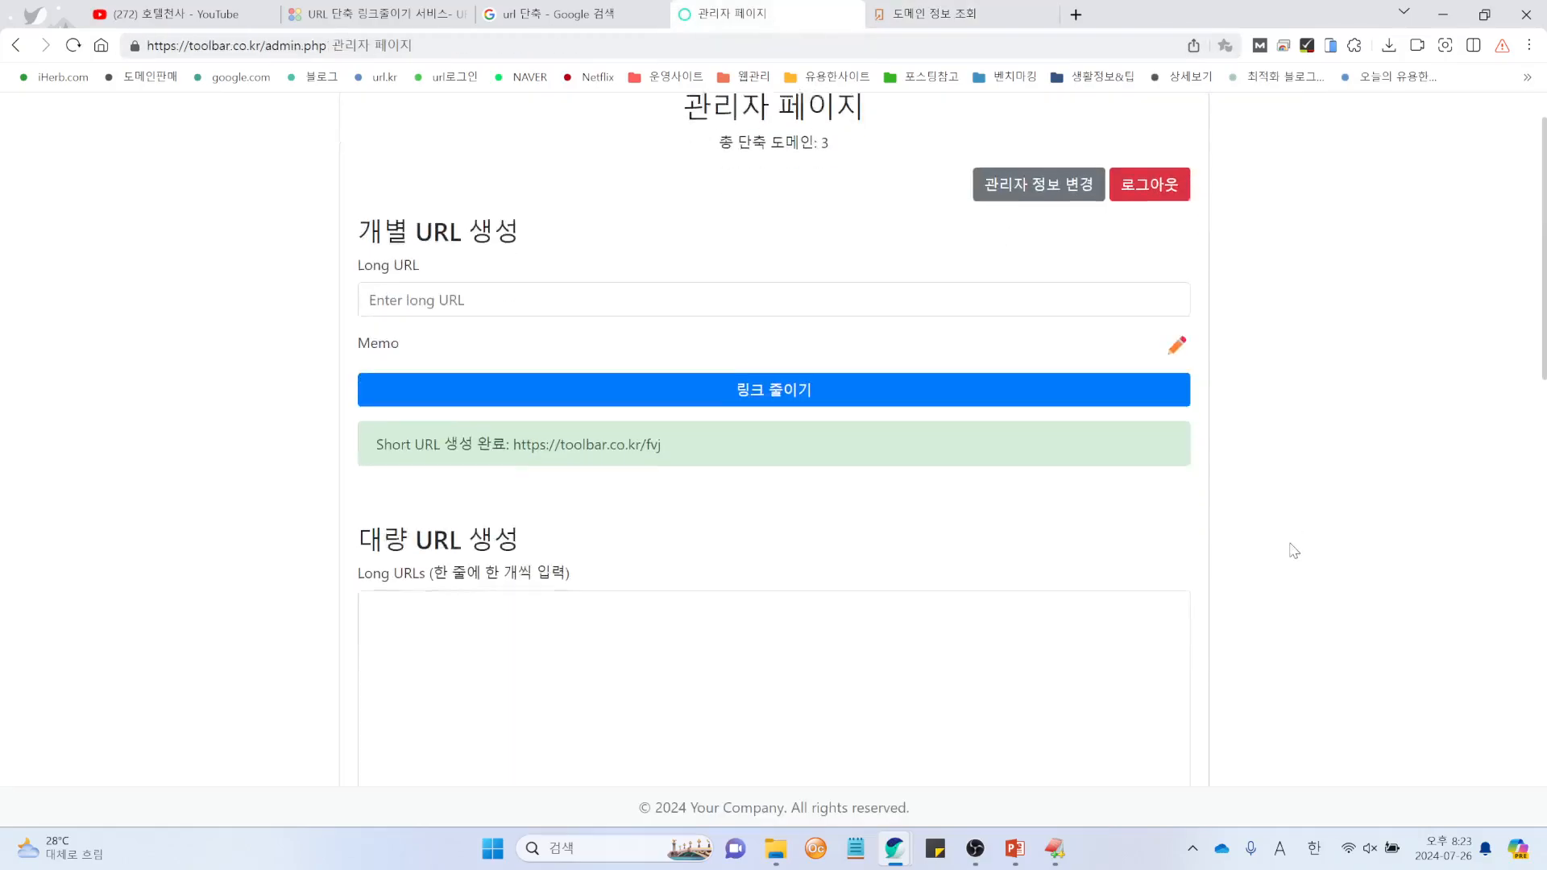
scroll(1294, 551, "up", 3)
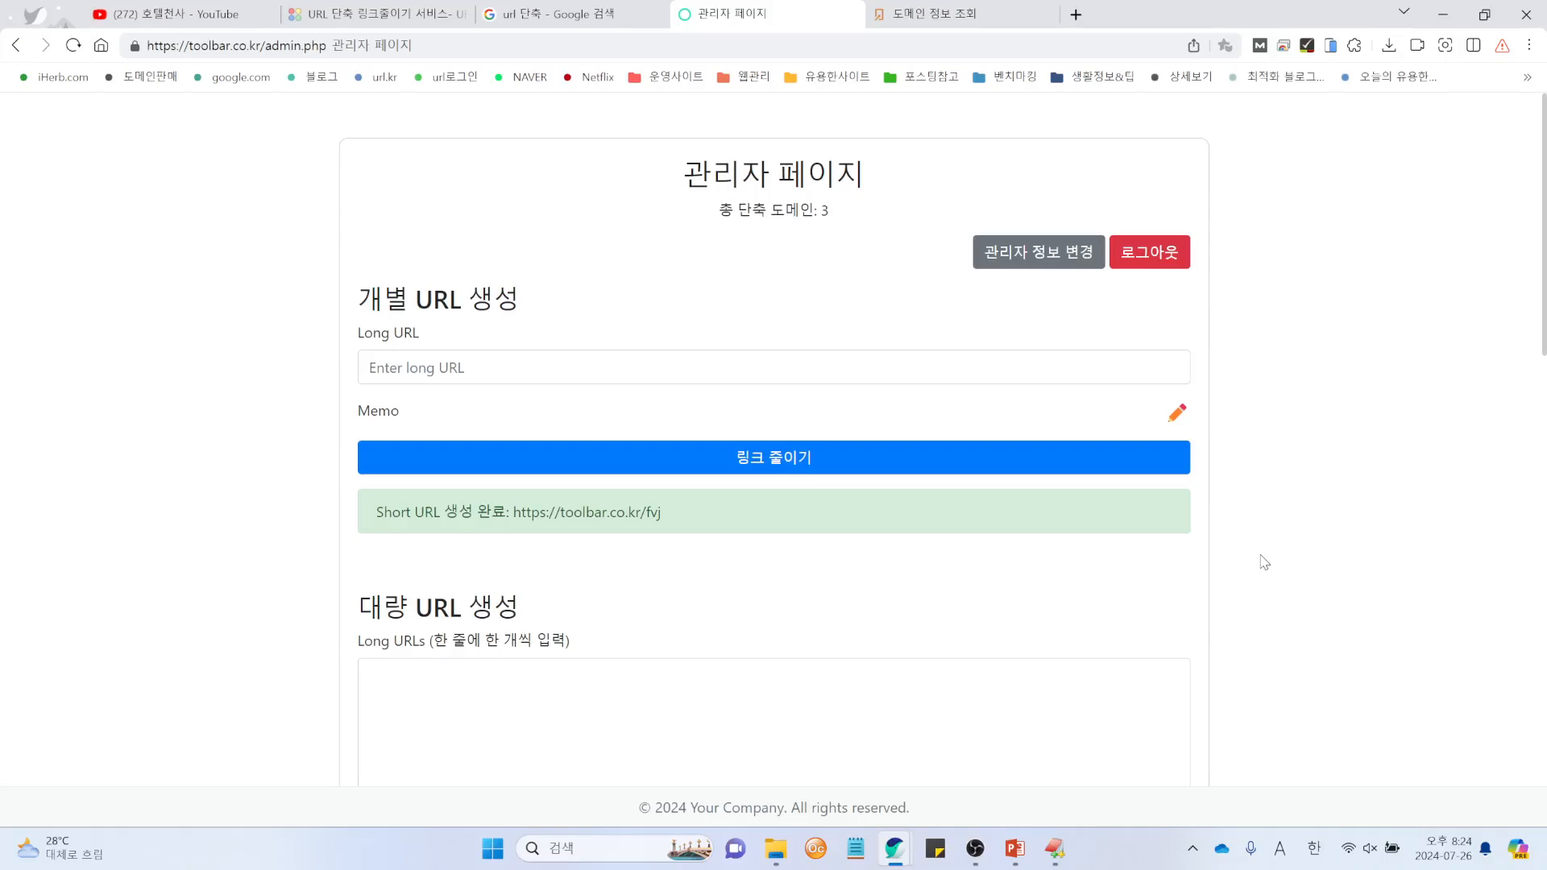
left_click(379, 12)
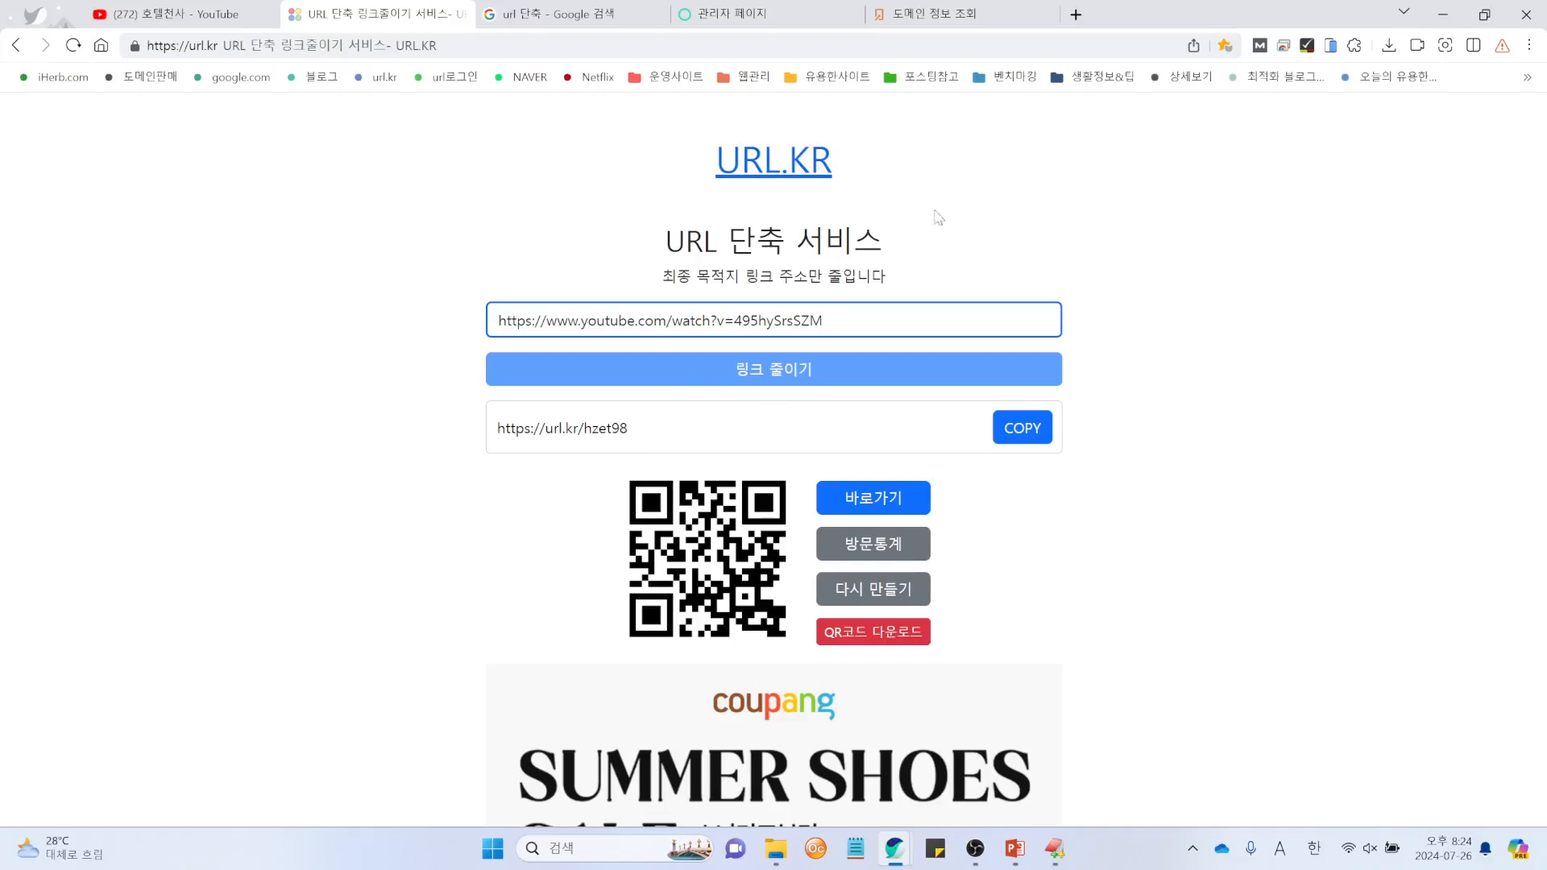
left_click(717, 27)
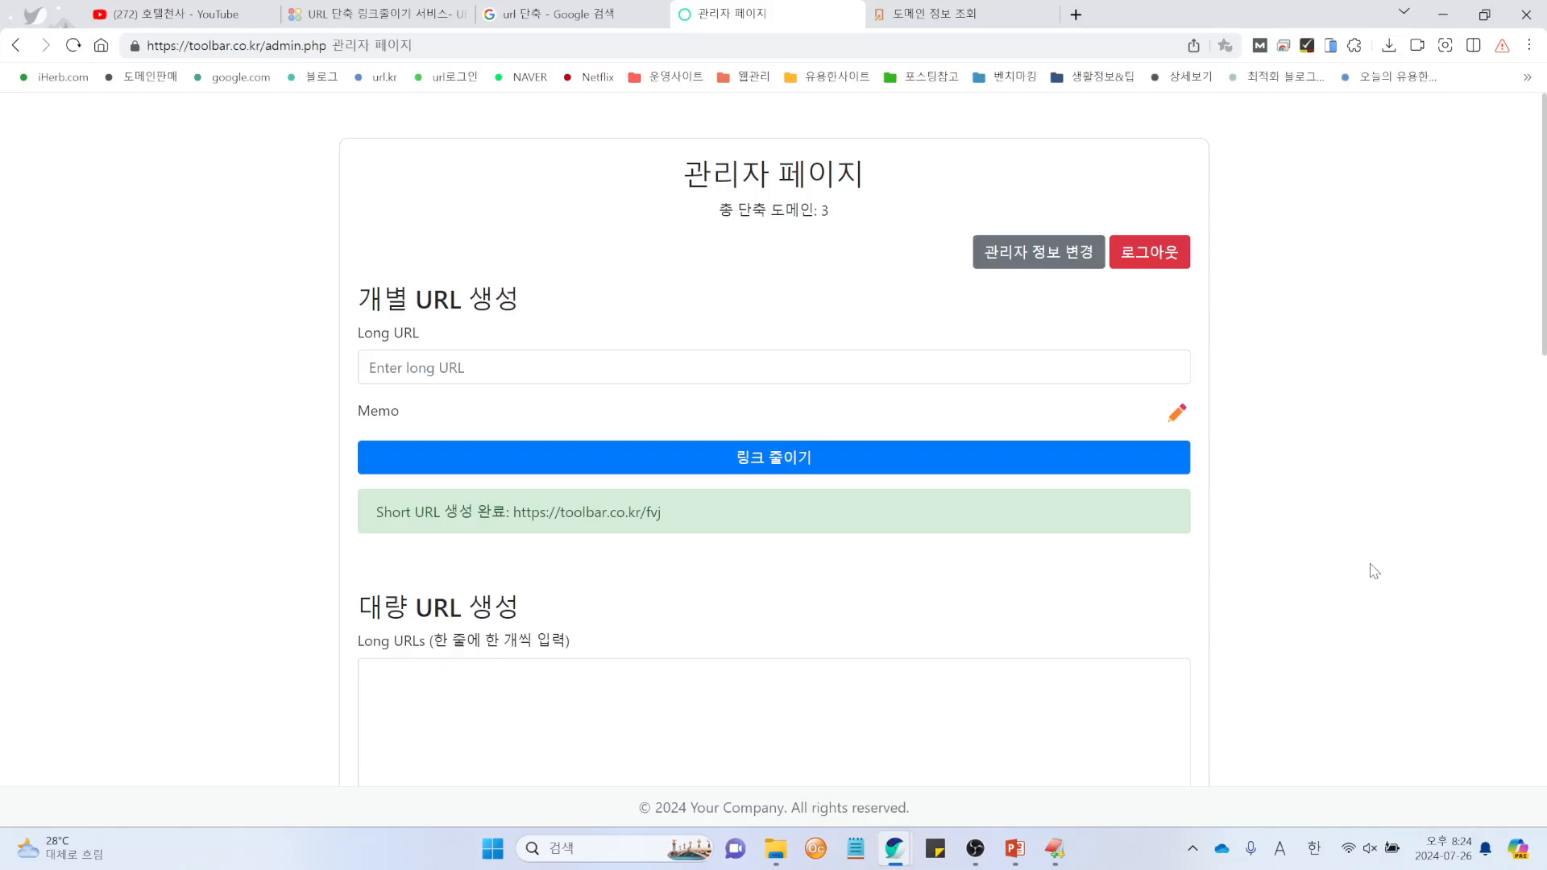